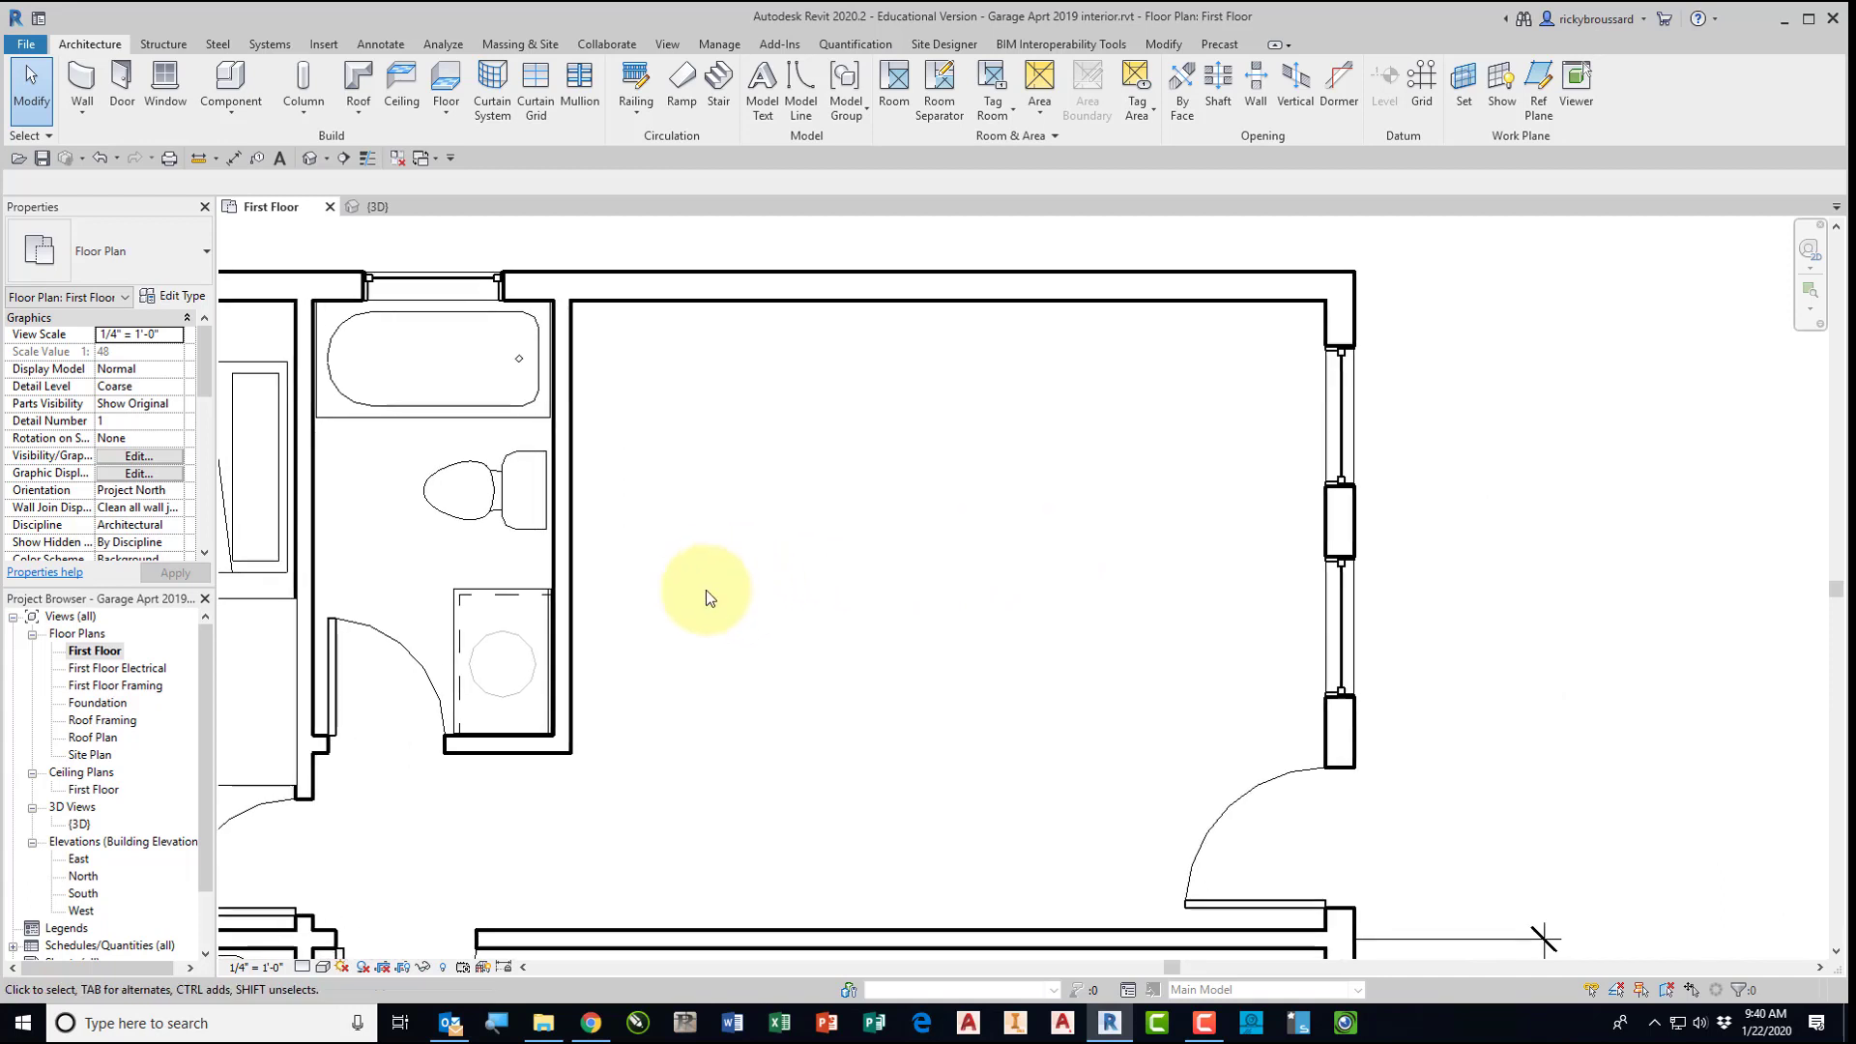
Place a rotated 24" x 25" RH Refrigerator near the corner between the bathroom partition and the upper exterior wall.
click(233, 95)
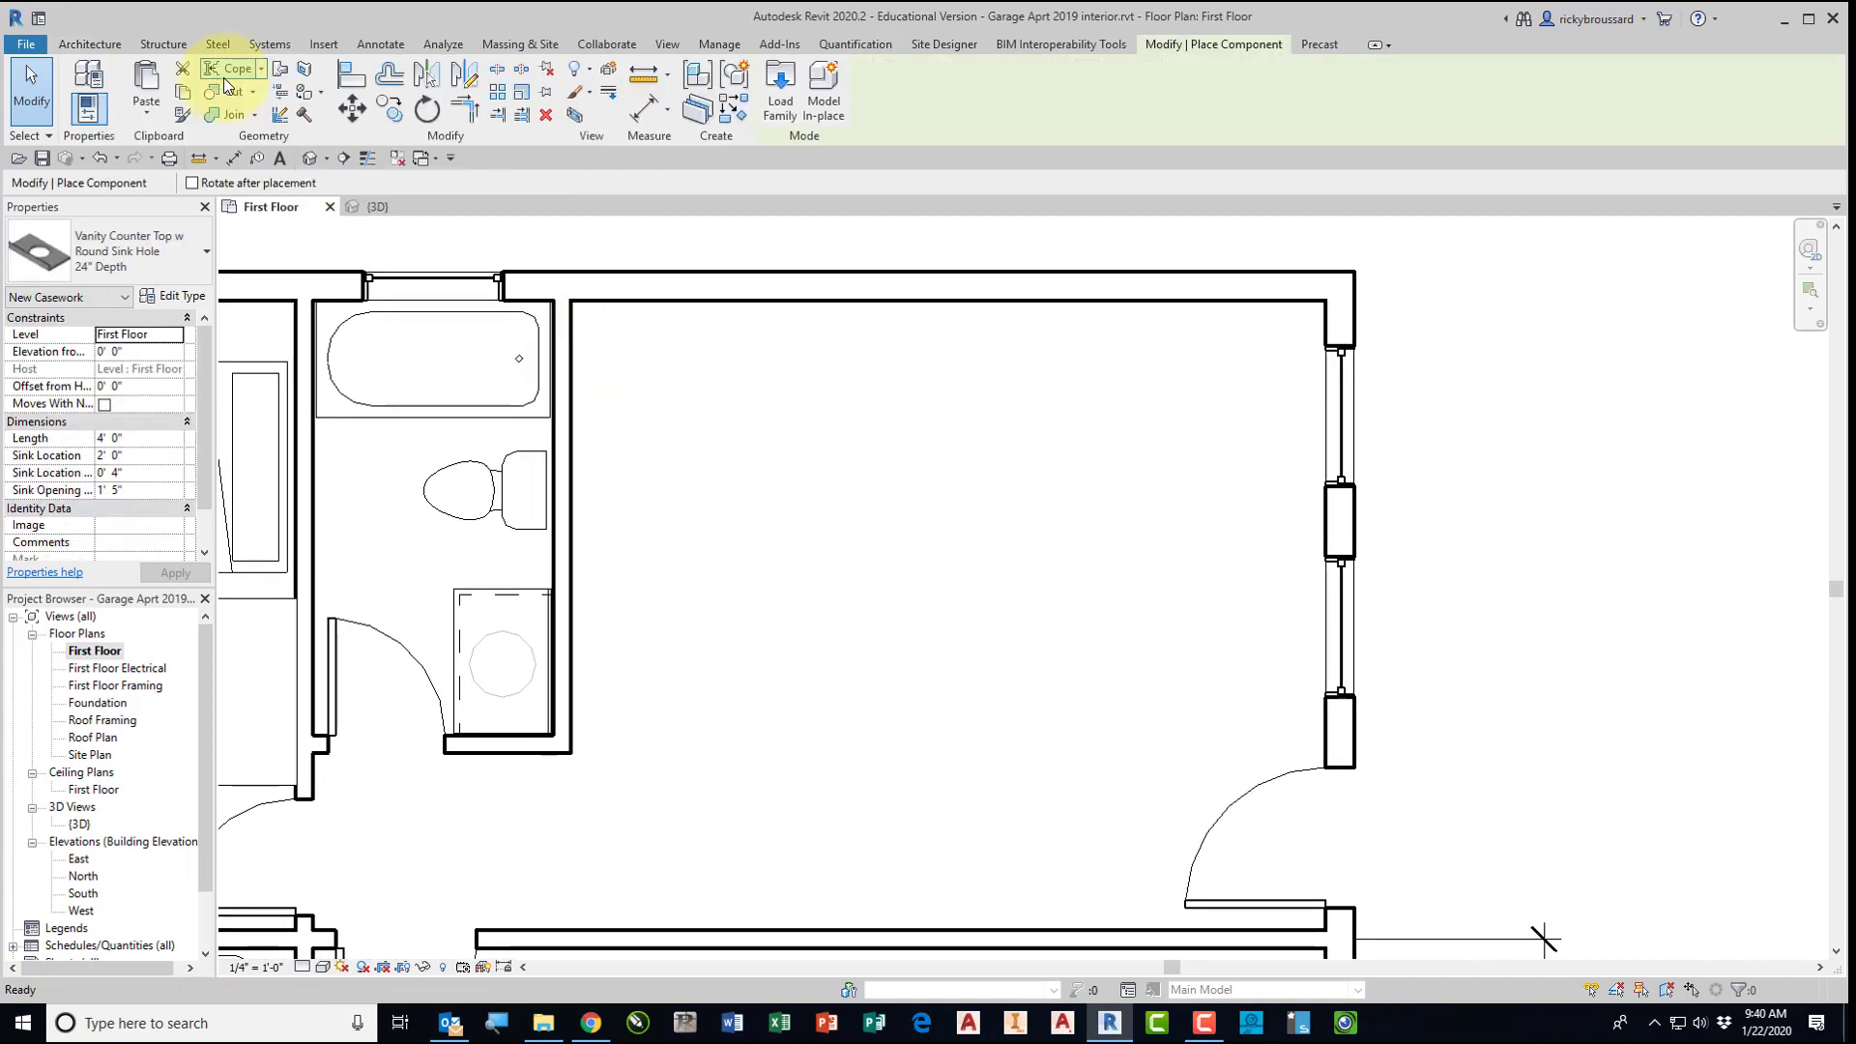
click(142, 277)
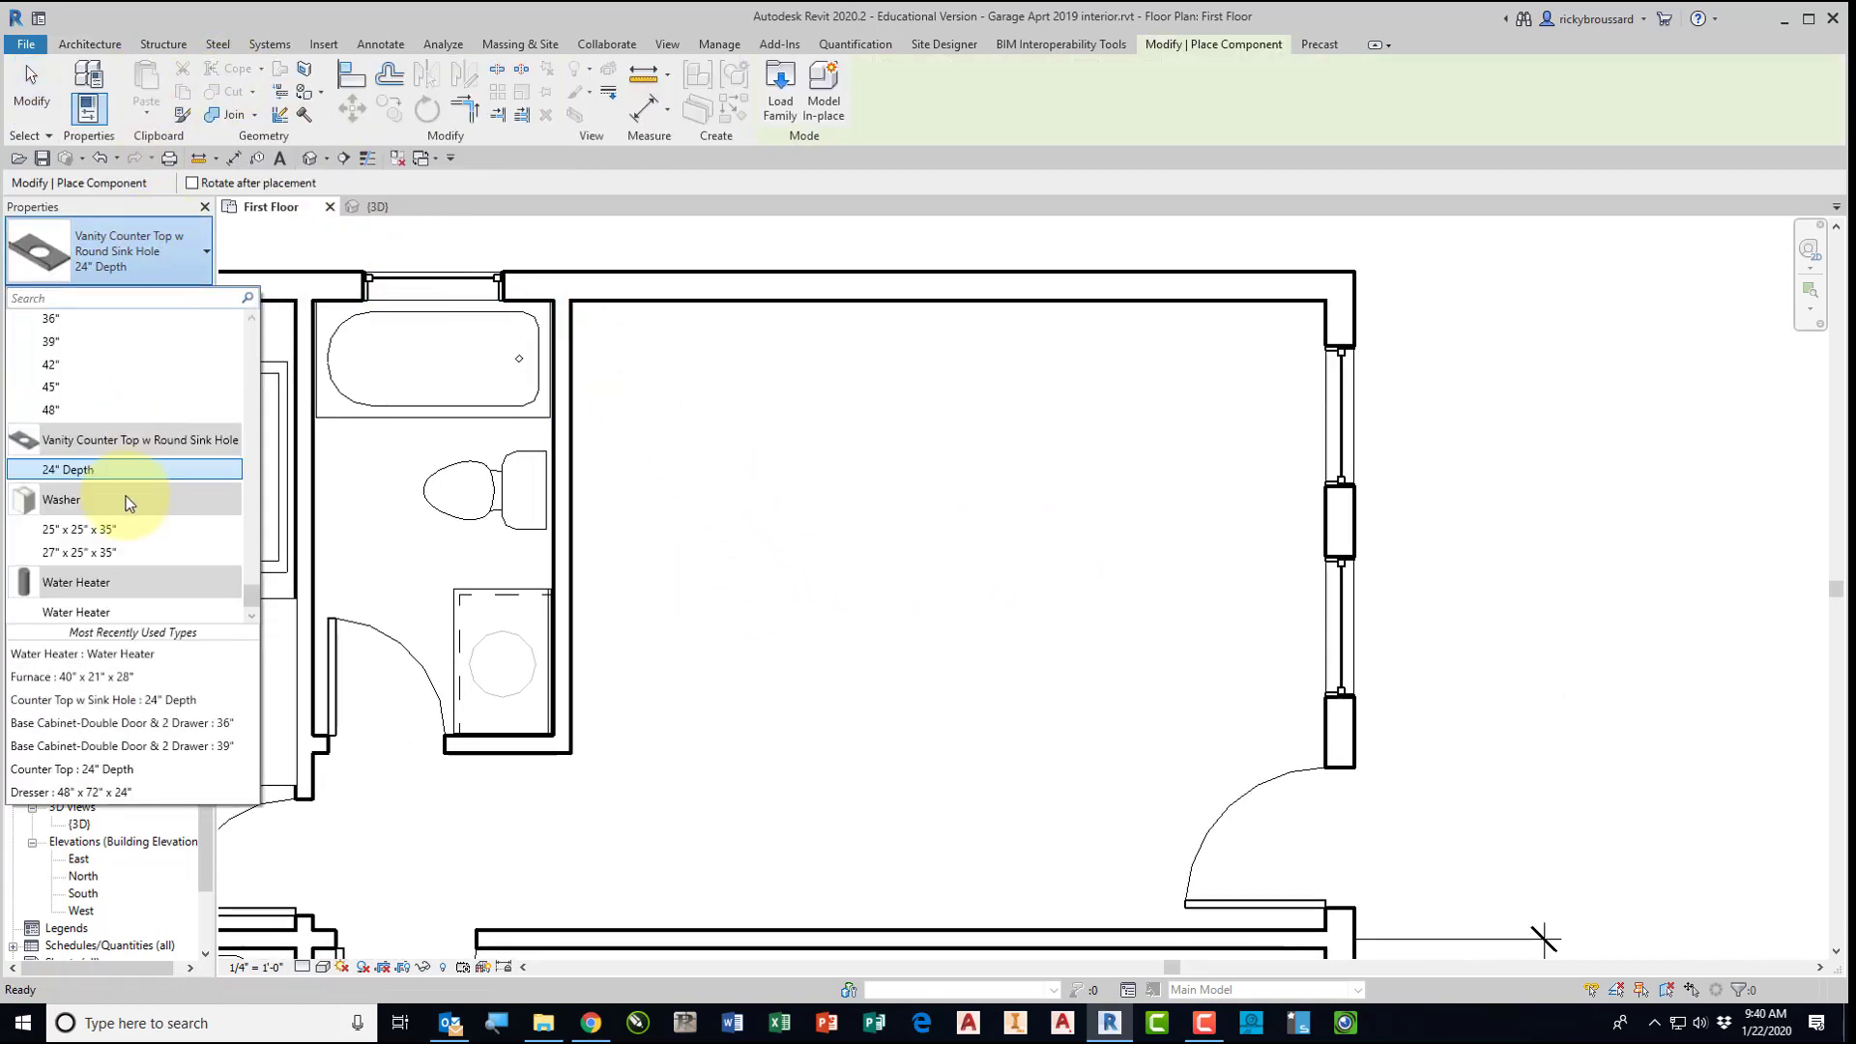
scroll(122, 474, up, 4)
scroll(120, 453, up, 8)
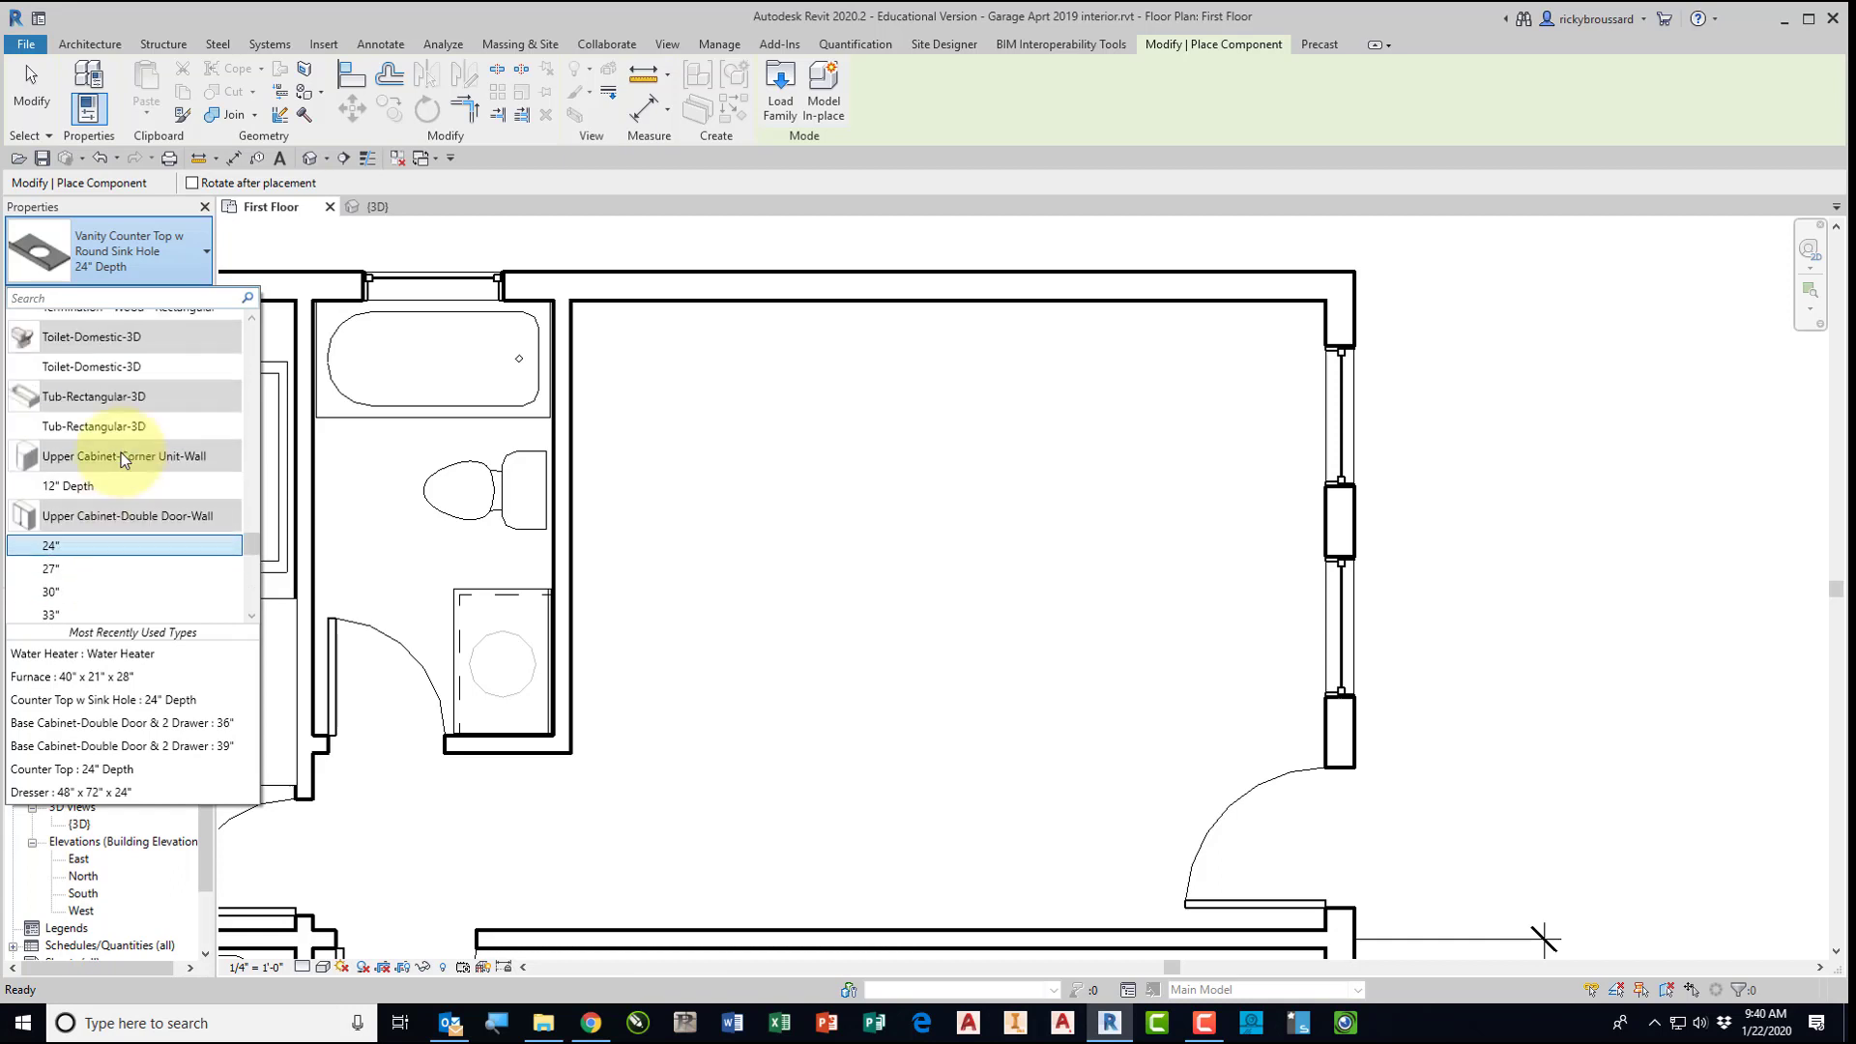
scroll(119, 453, up, 10)
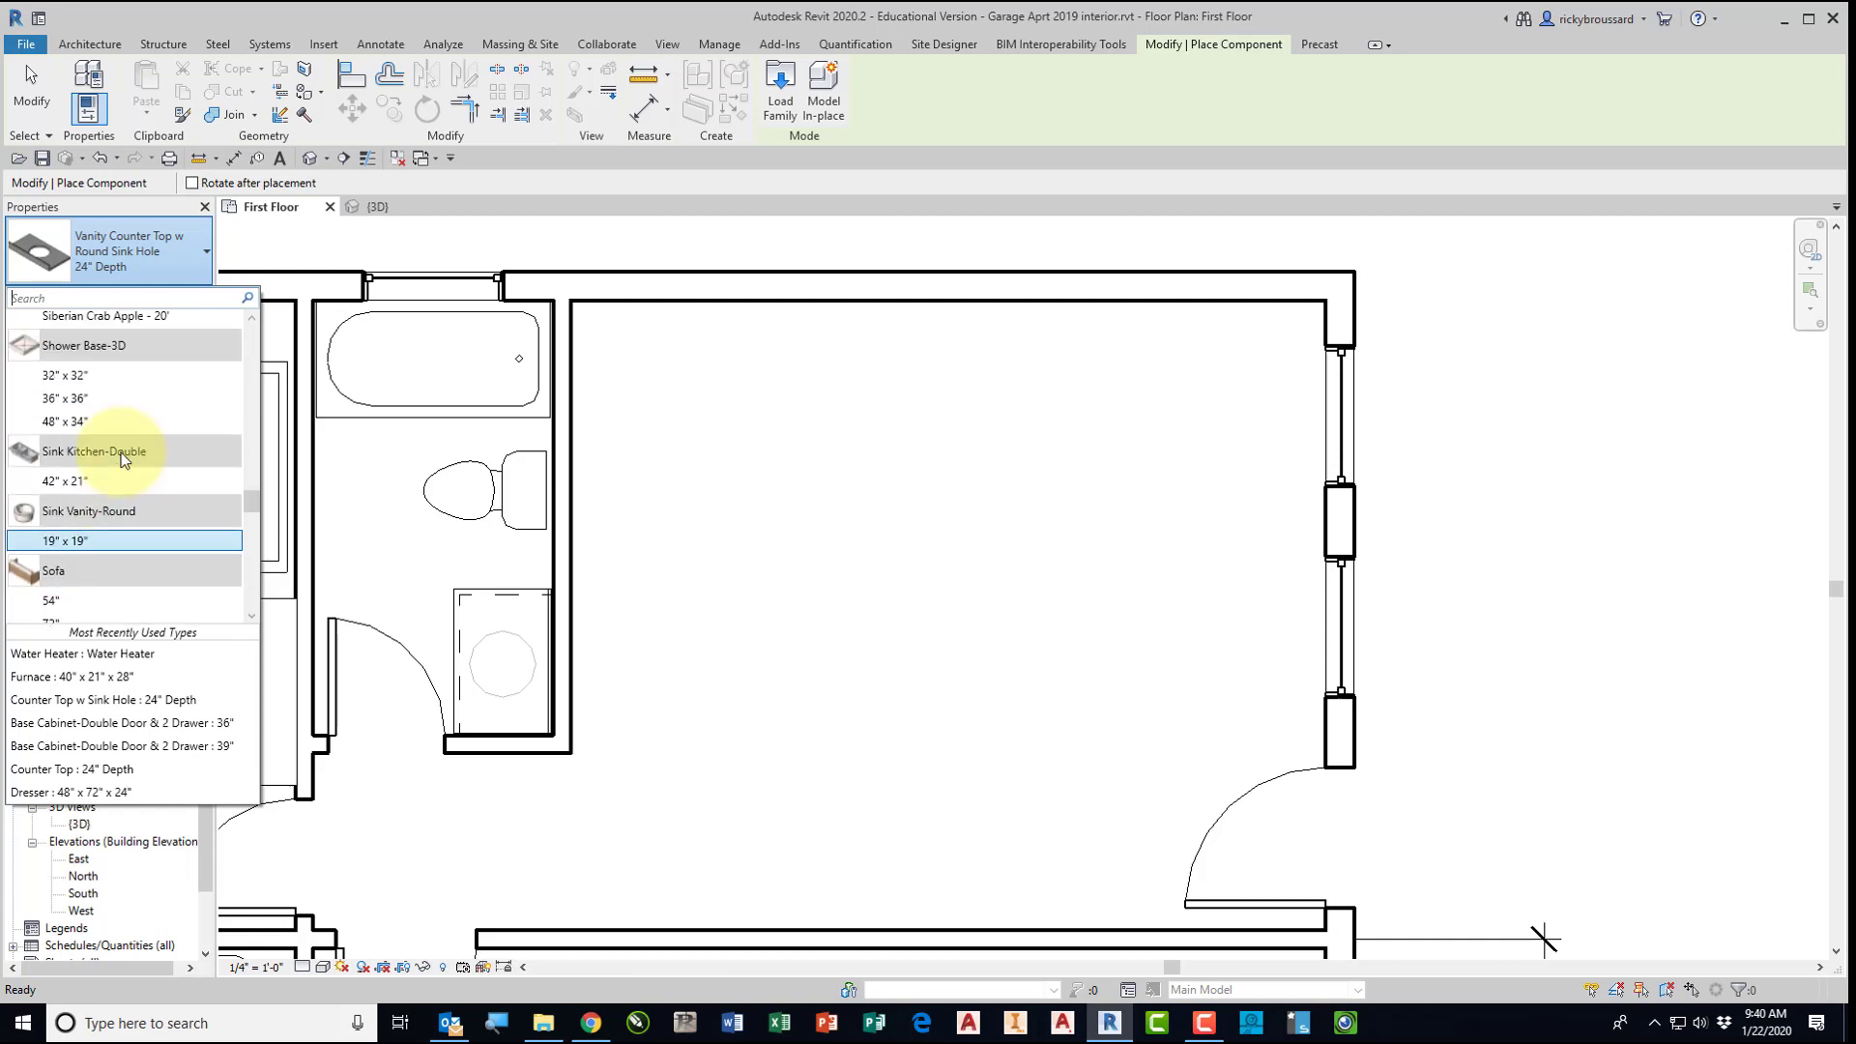
scroll(120, 452, up, 3)
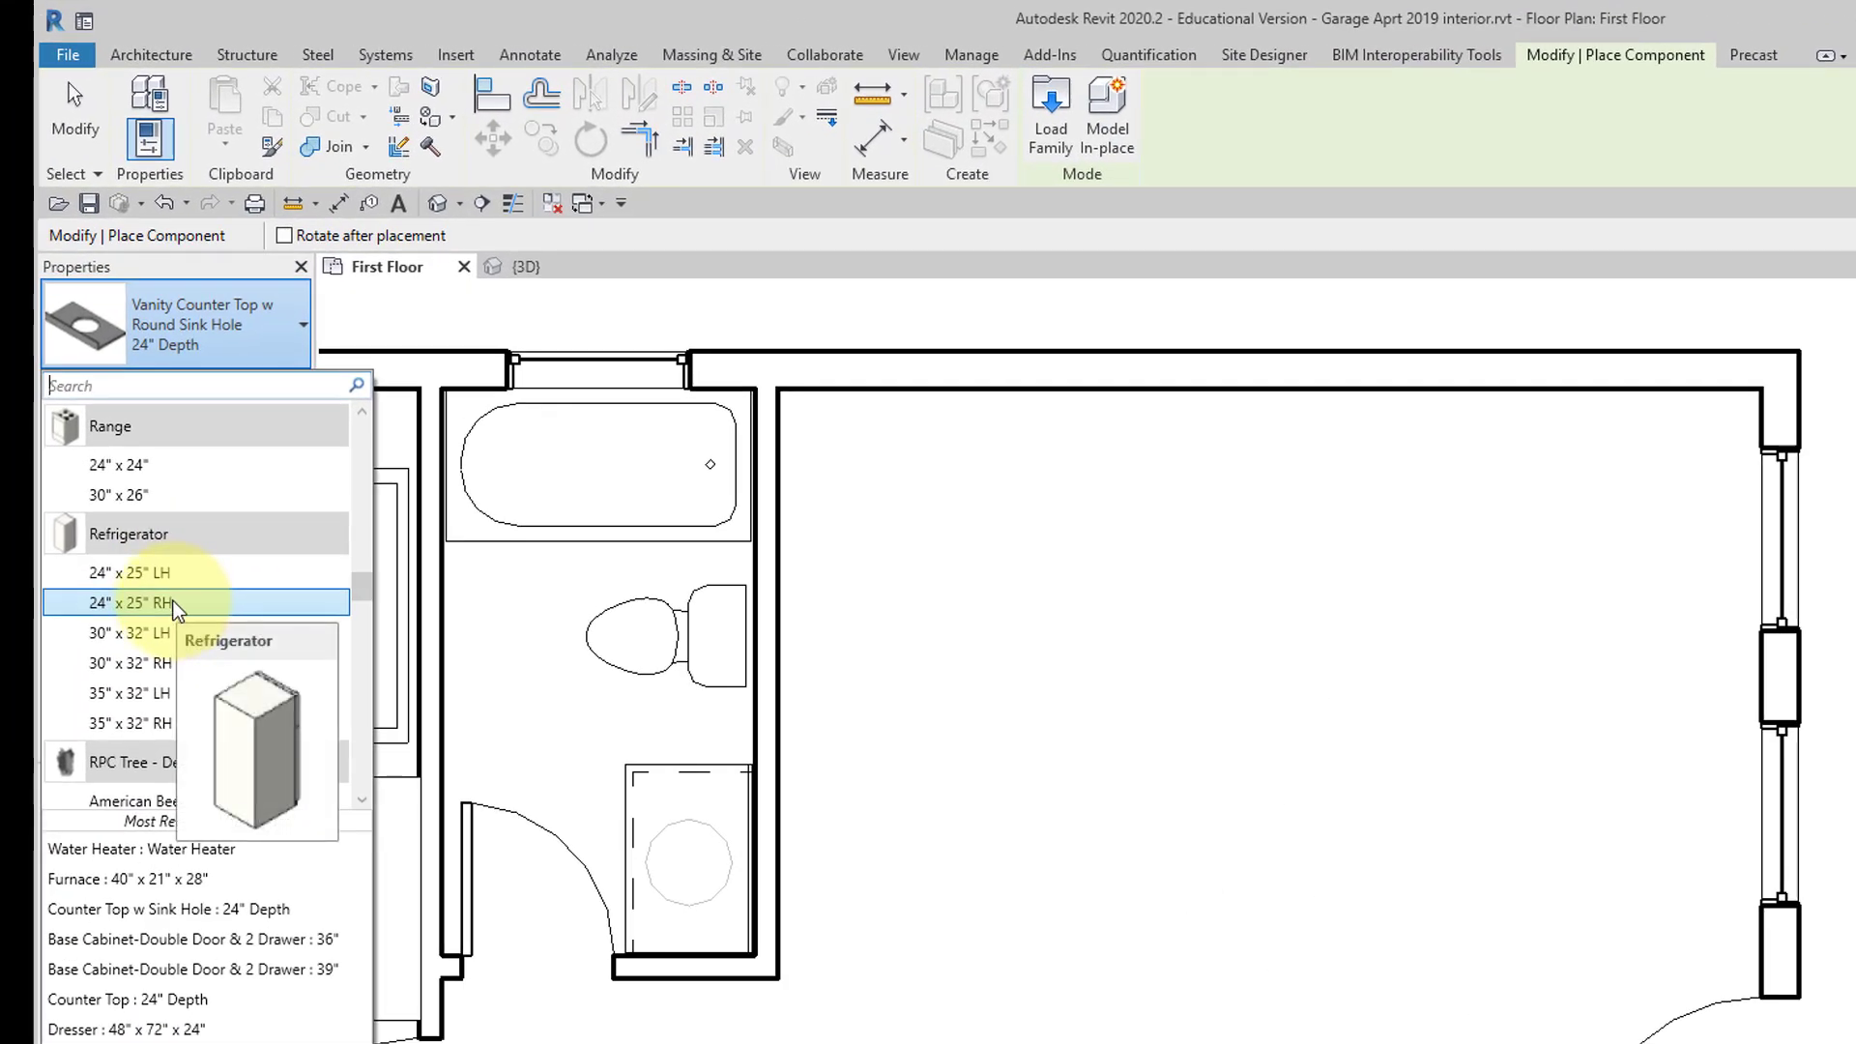
click(174, 601)
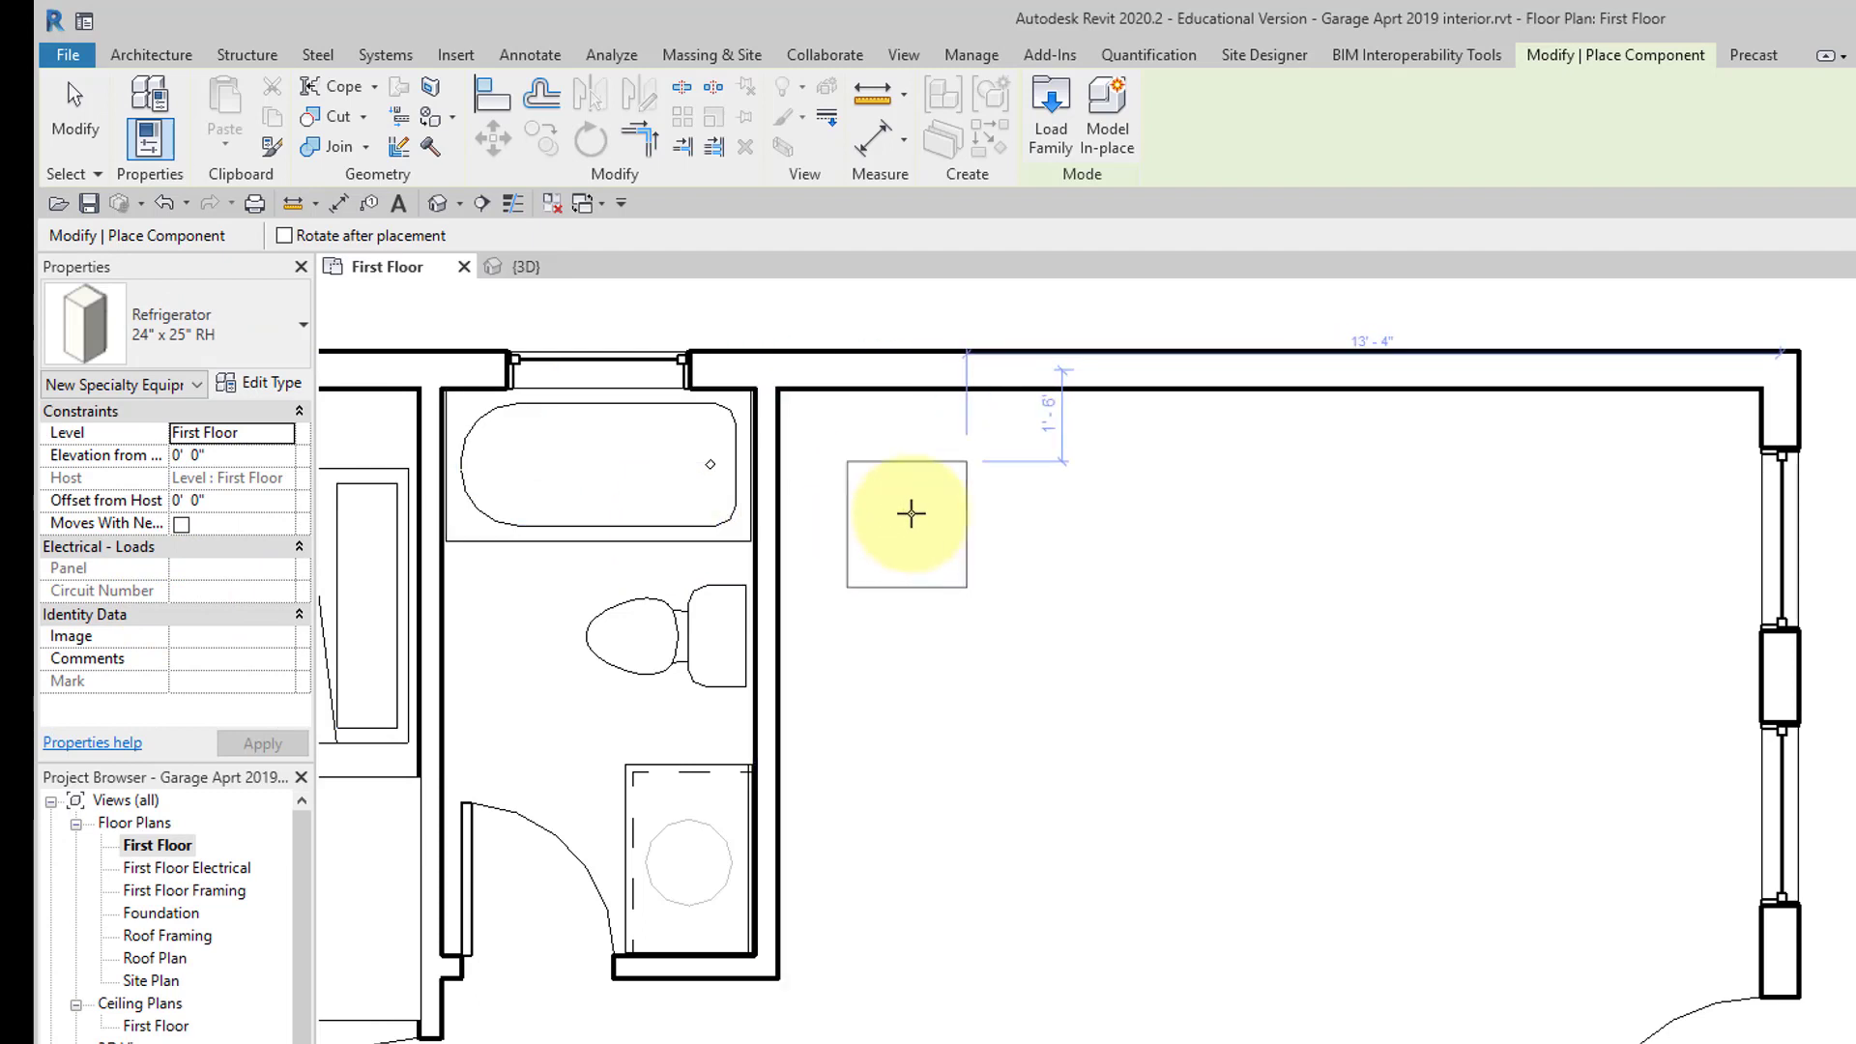
key(space)
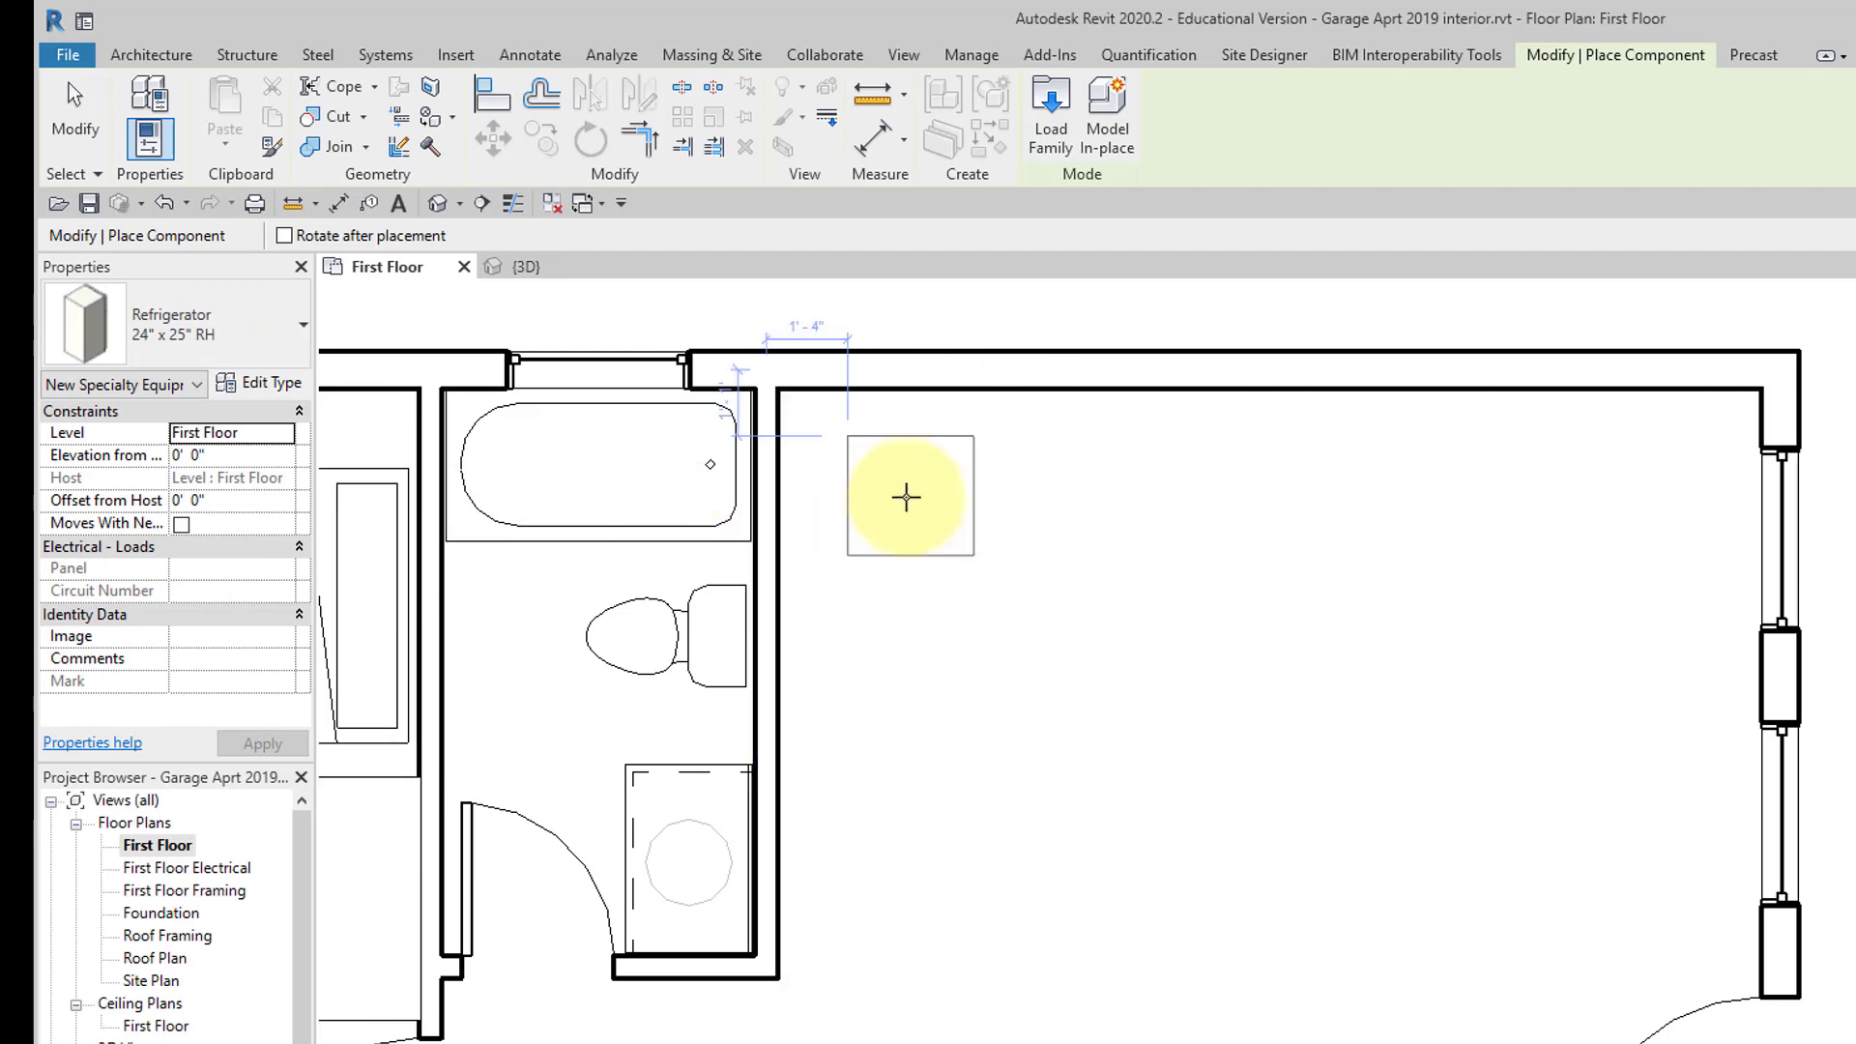
click(892, 477)
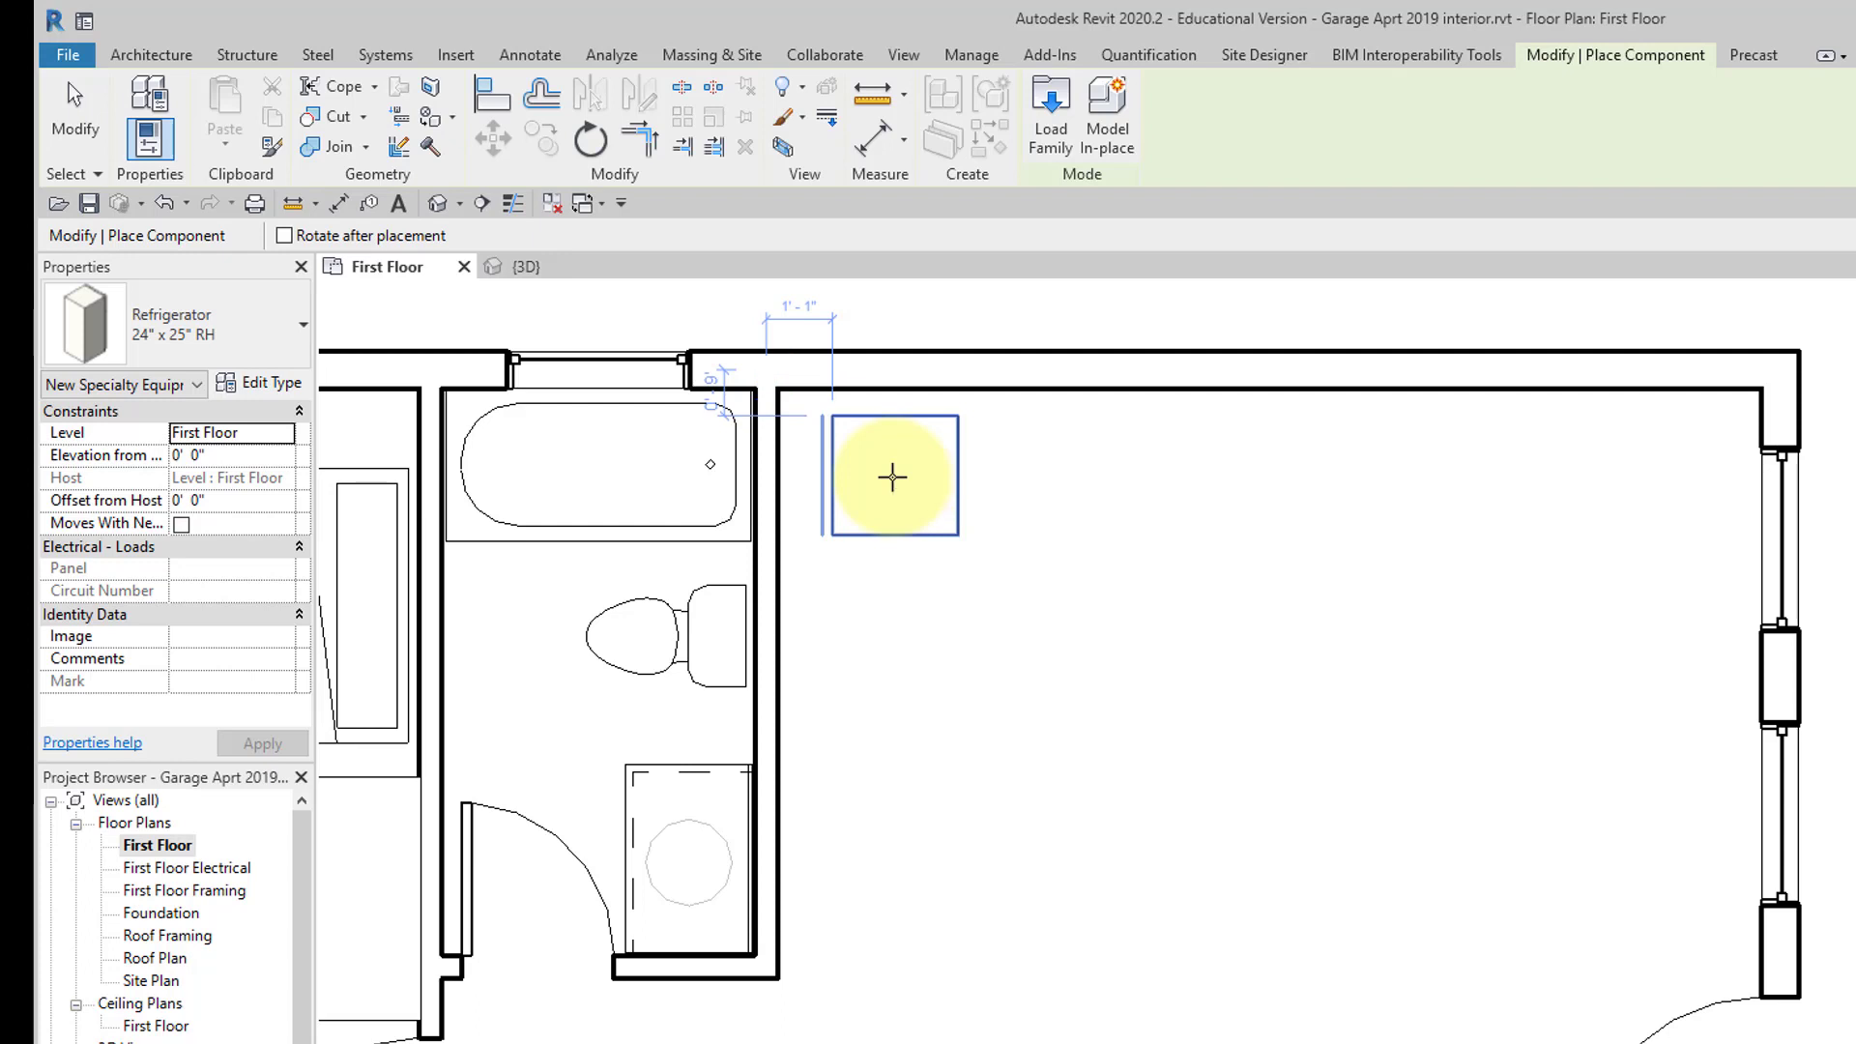
key(Escape)
key(Escape)
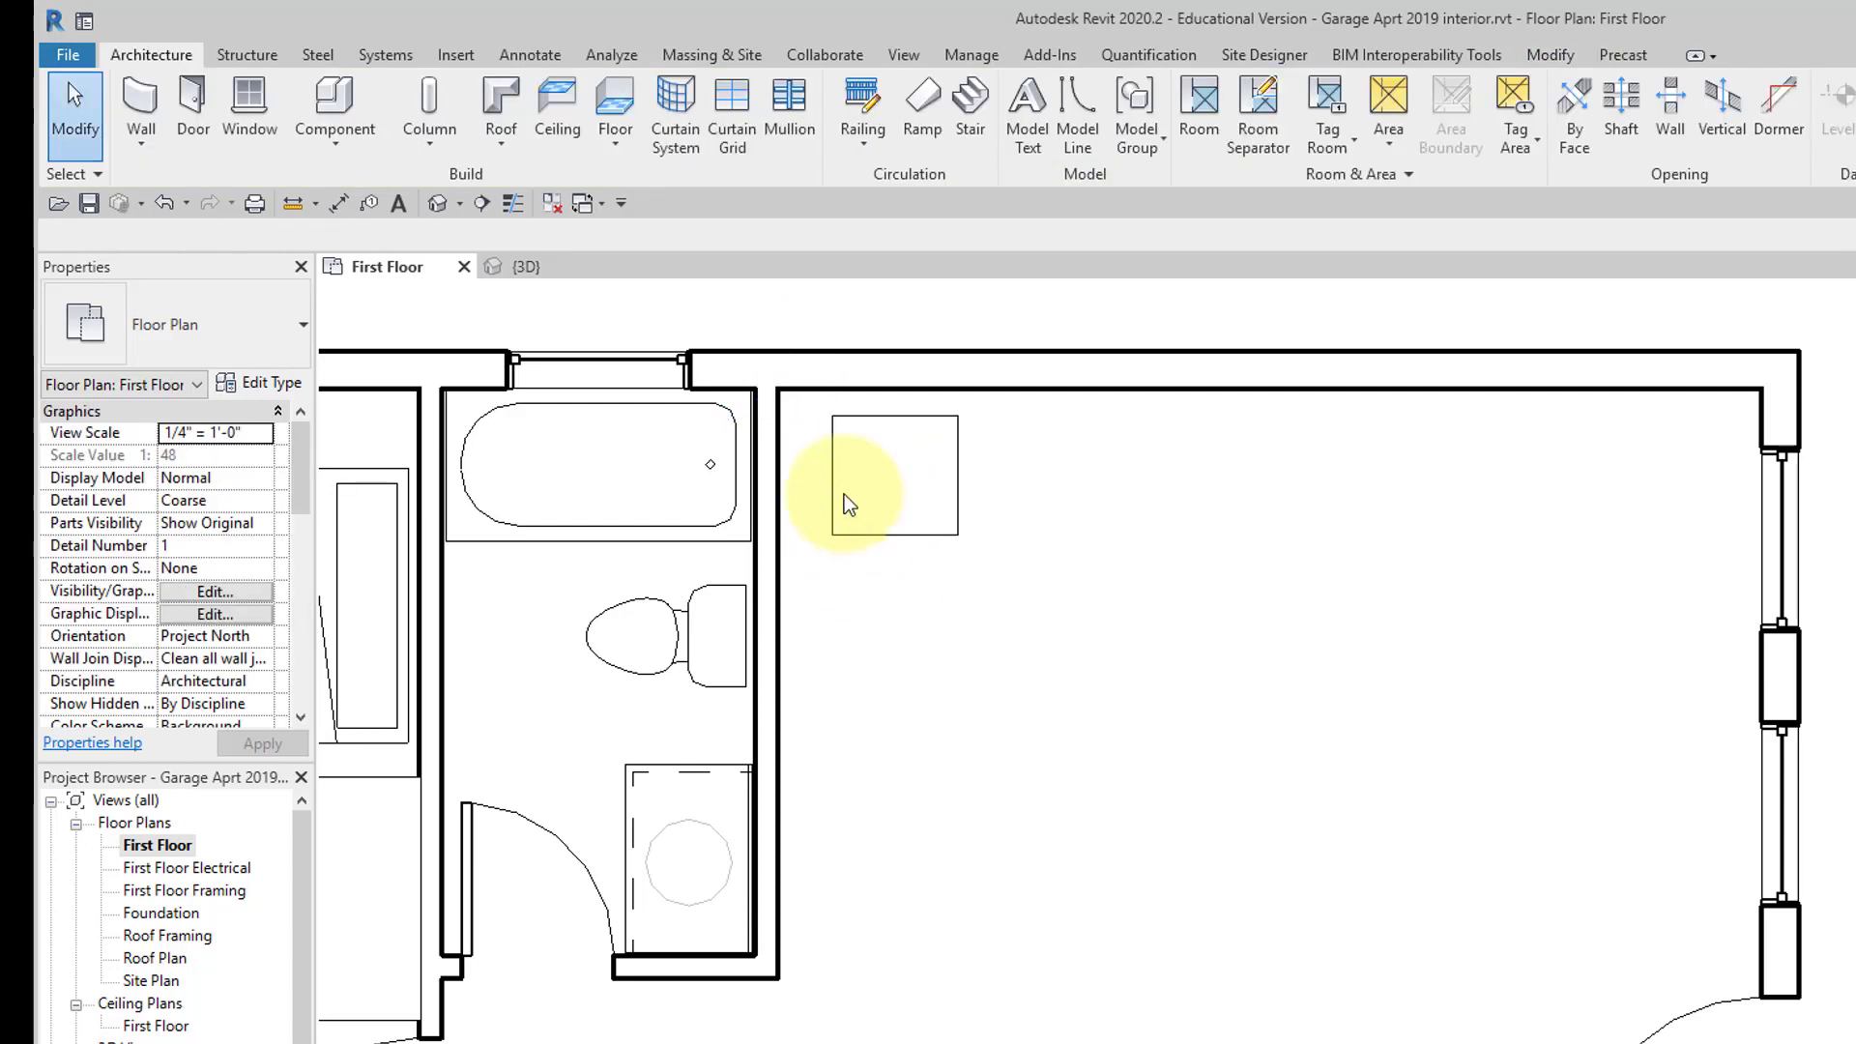
Move the refrigerator closer into the corner of the bathroom partition and the exterior wall.
click(844, 496)
scroll(832, 479, up, 2)
drag(836, 466, 774, 439)
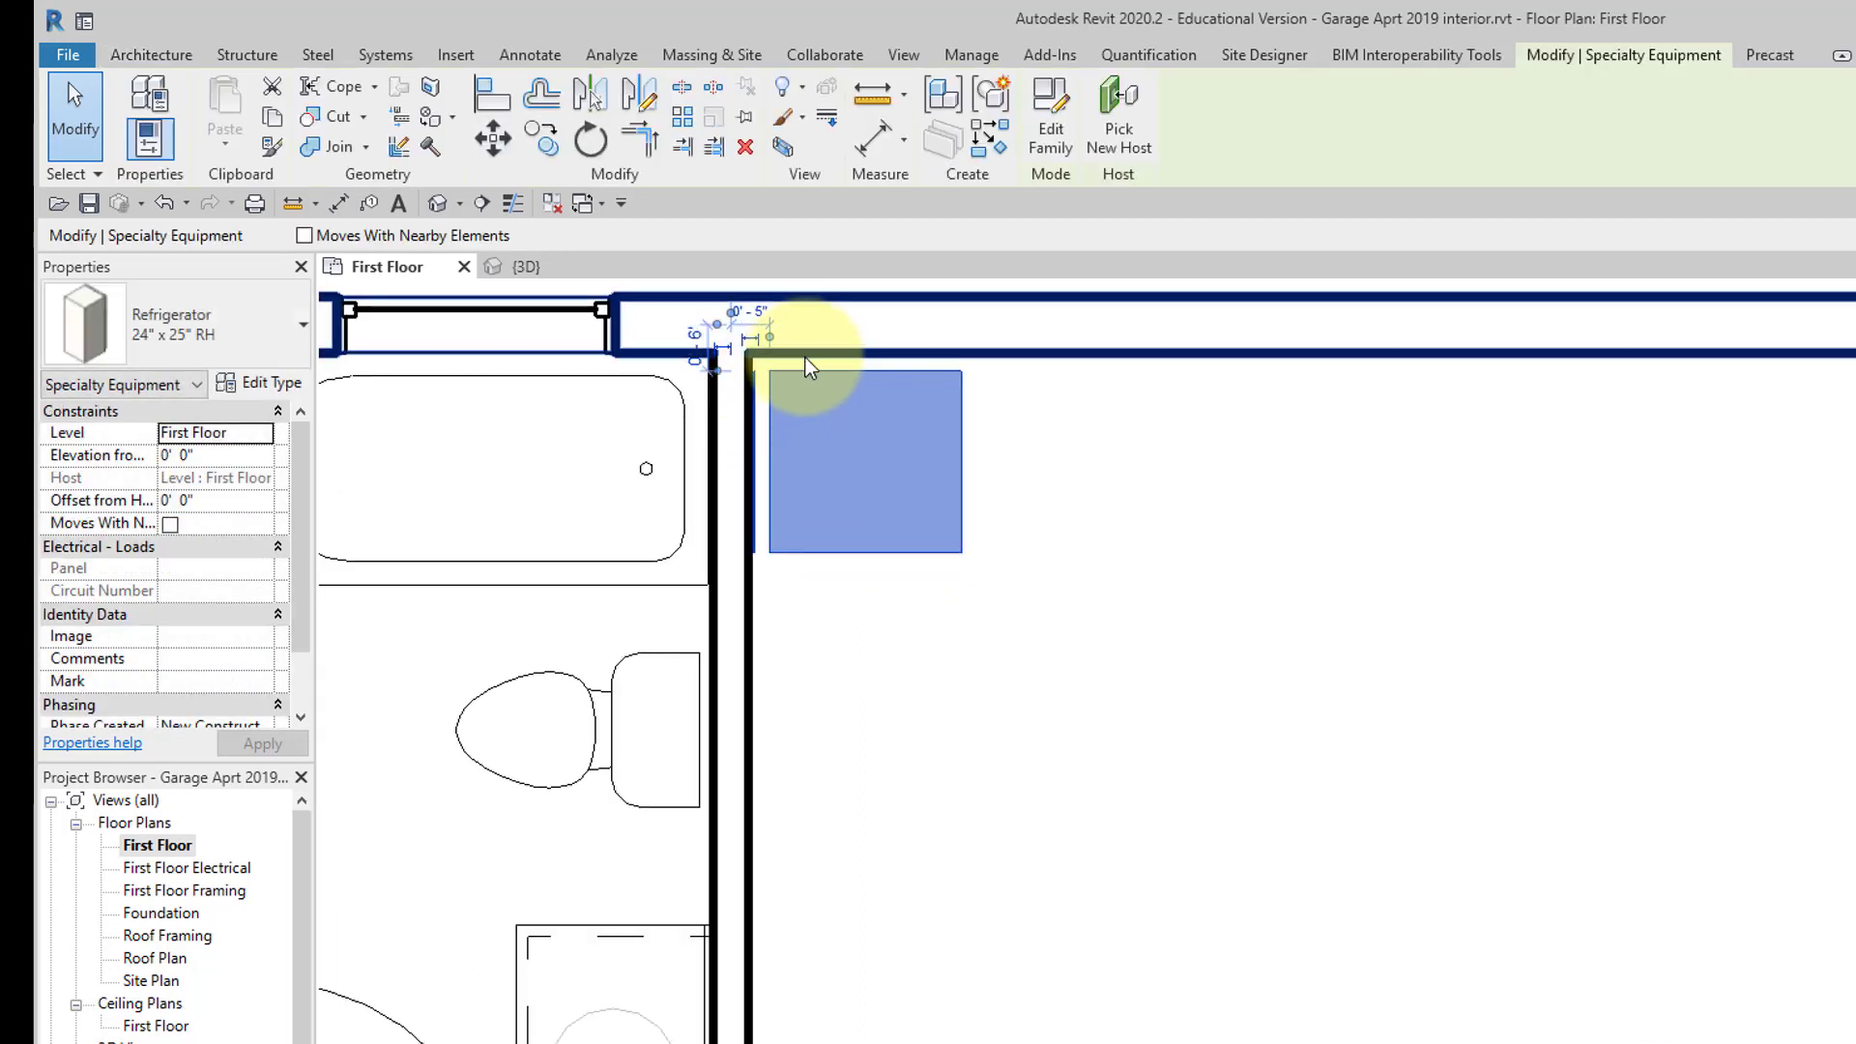
middle_drag(829, 361, 829, 415)
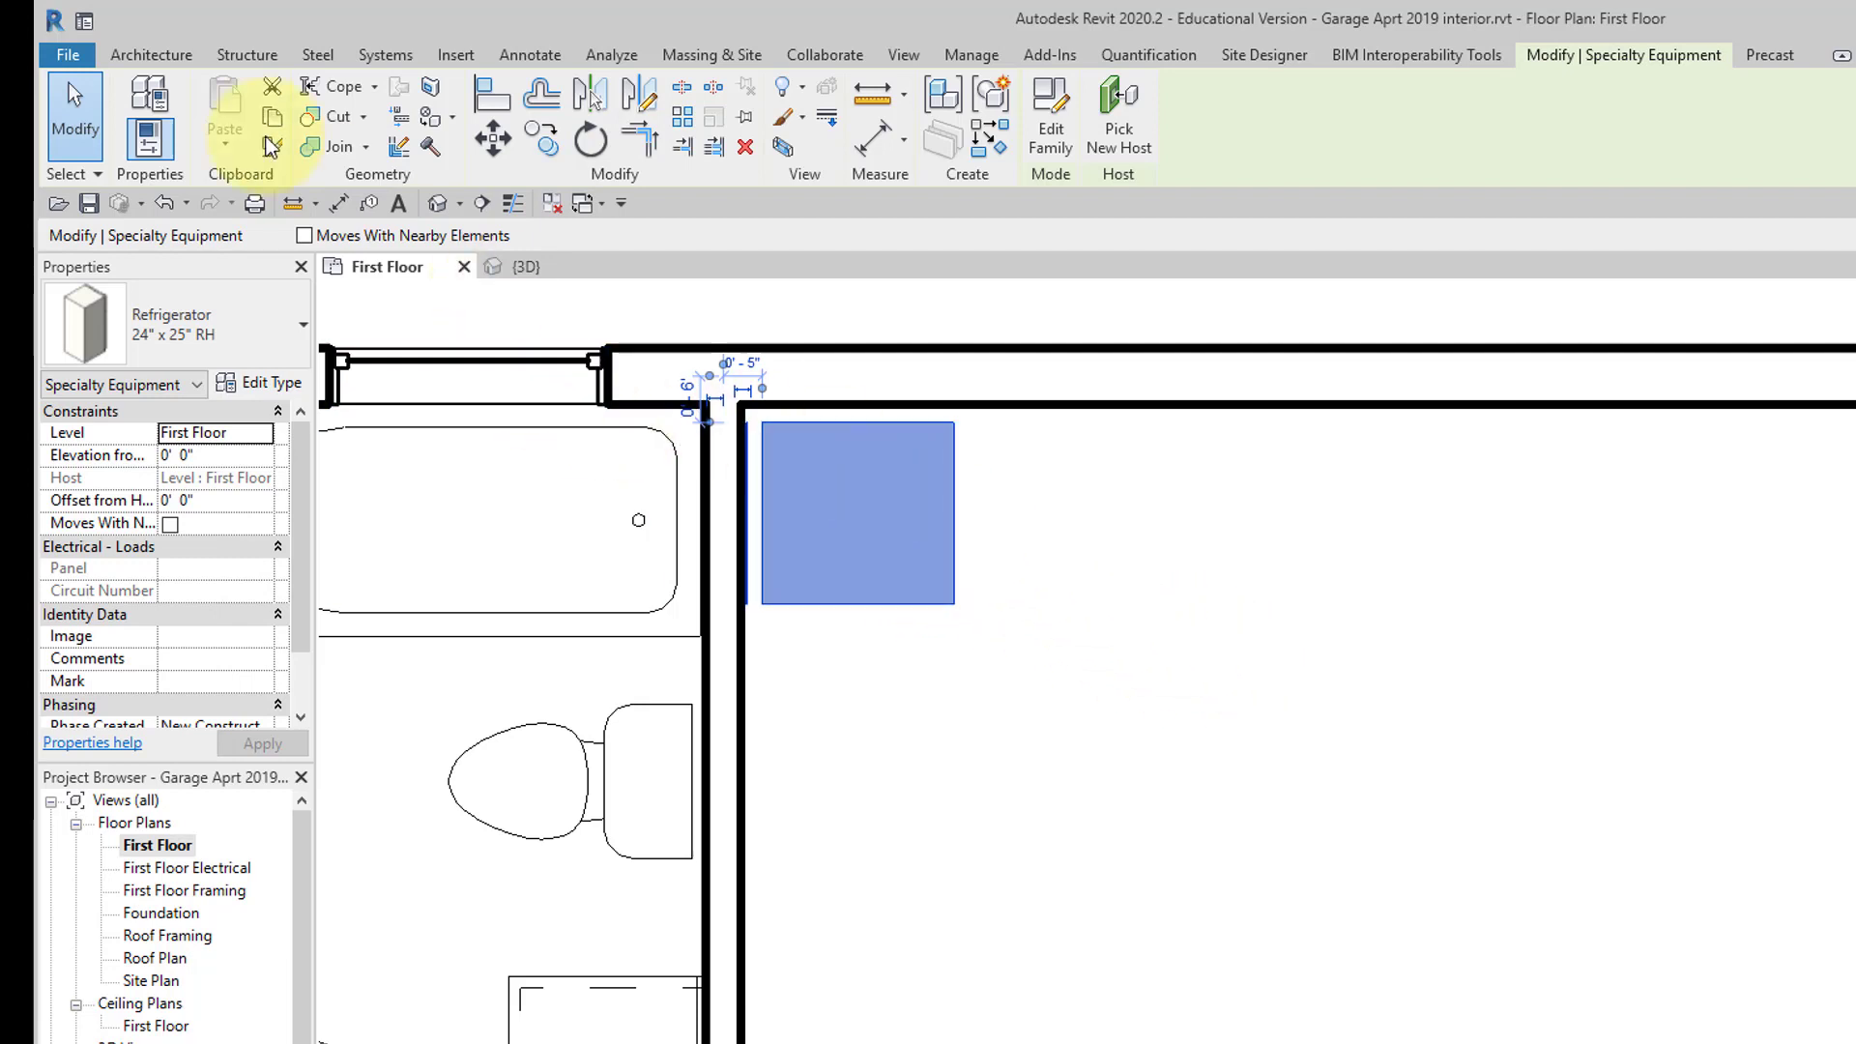
Place two 12" Base Cabinet-Single Door & Drawer units against the bathroom partition below the refrigerator, leaving a gap between them for a wider cabinet.
click(154, 58)
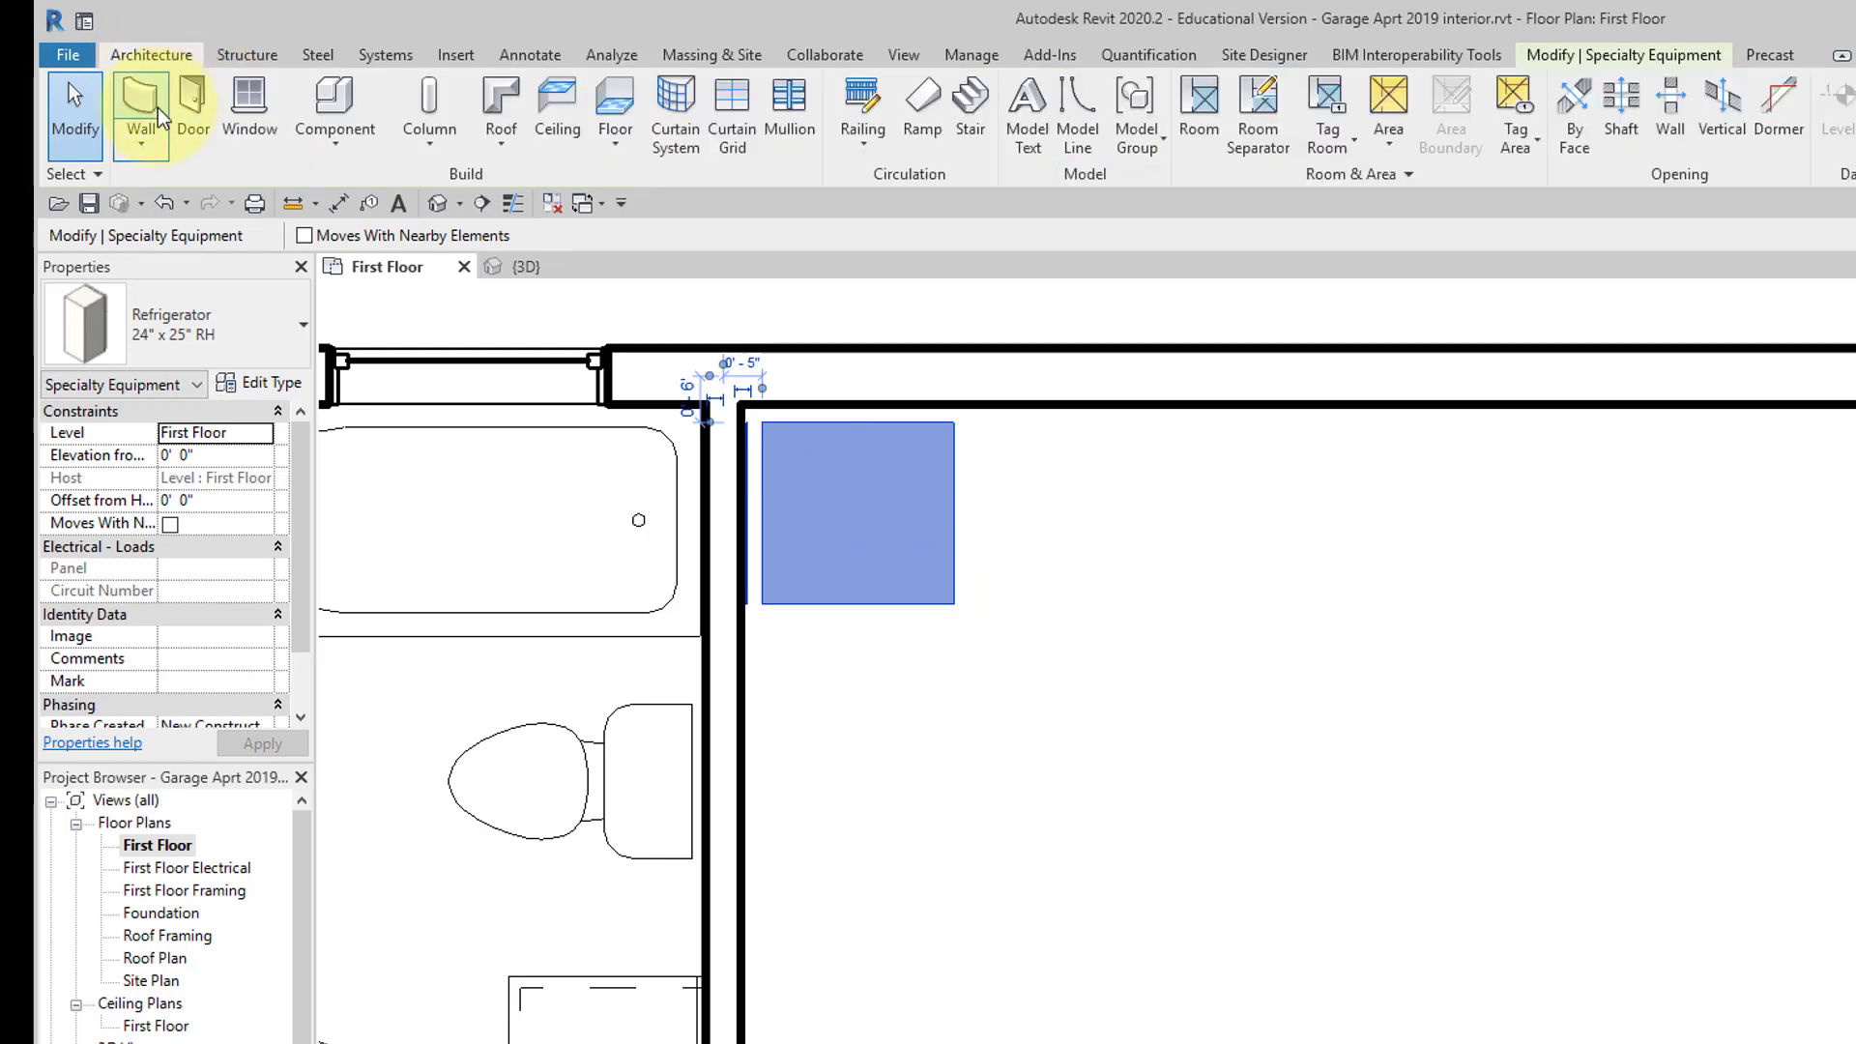
click(334, 101)
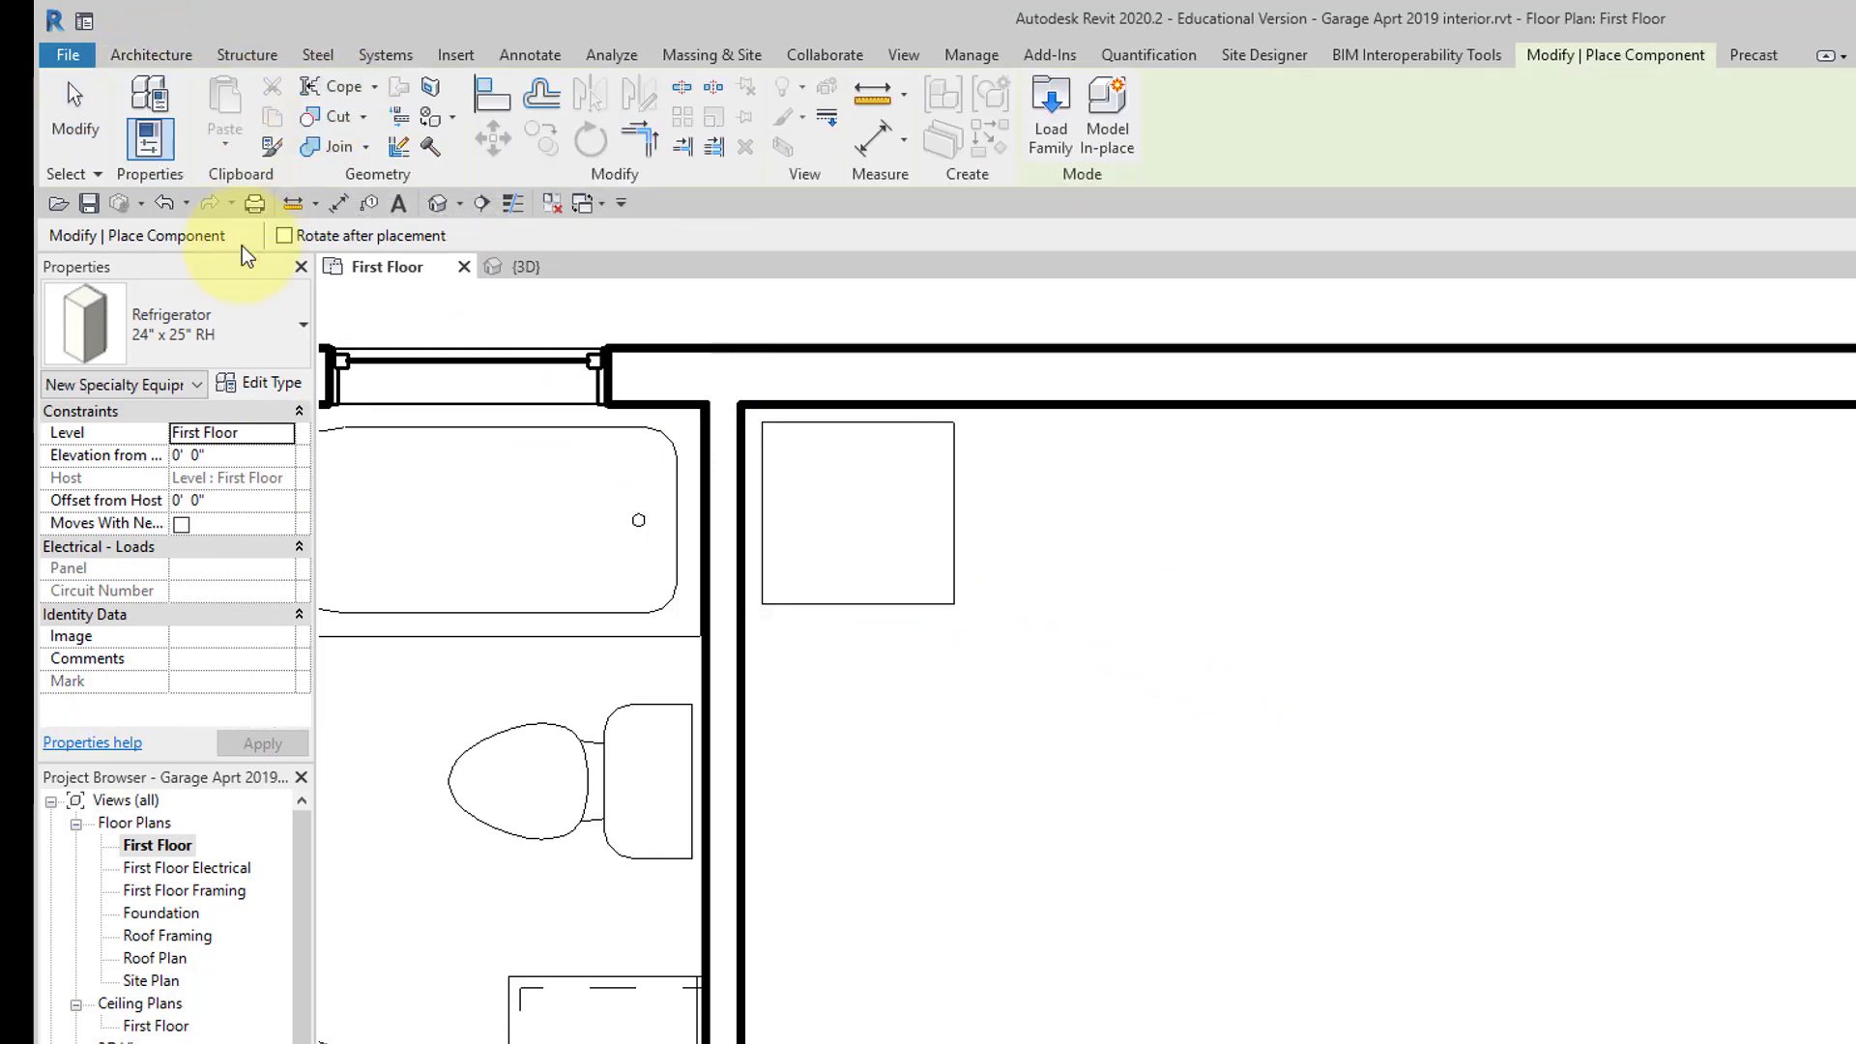
click(226, 331)
scroll(193, 495, up, 10)
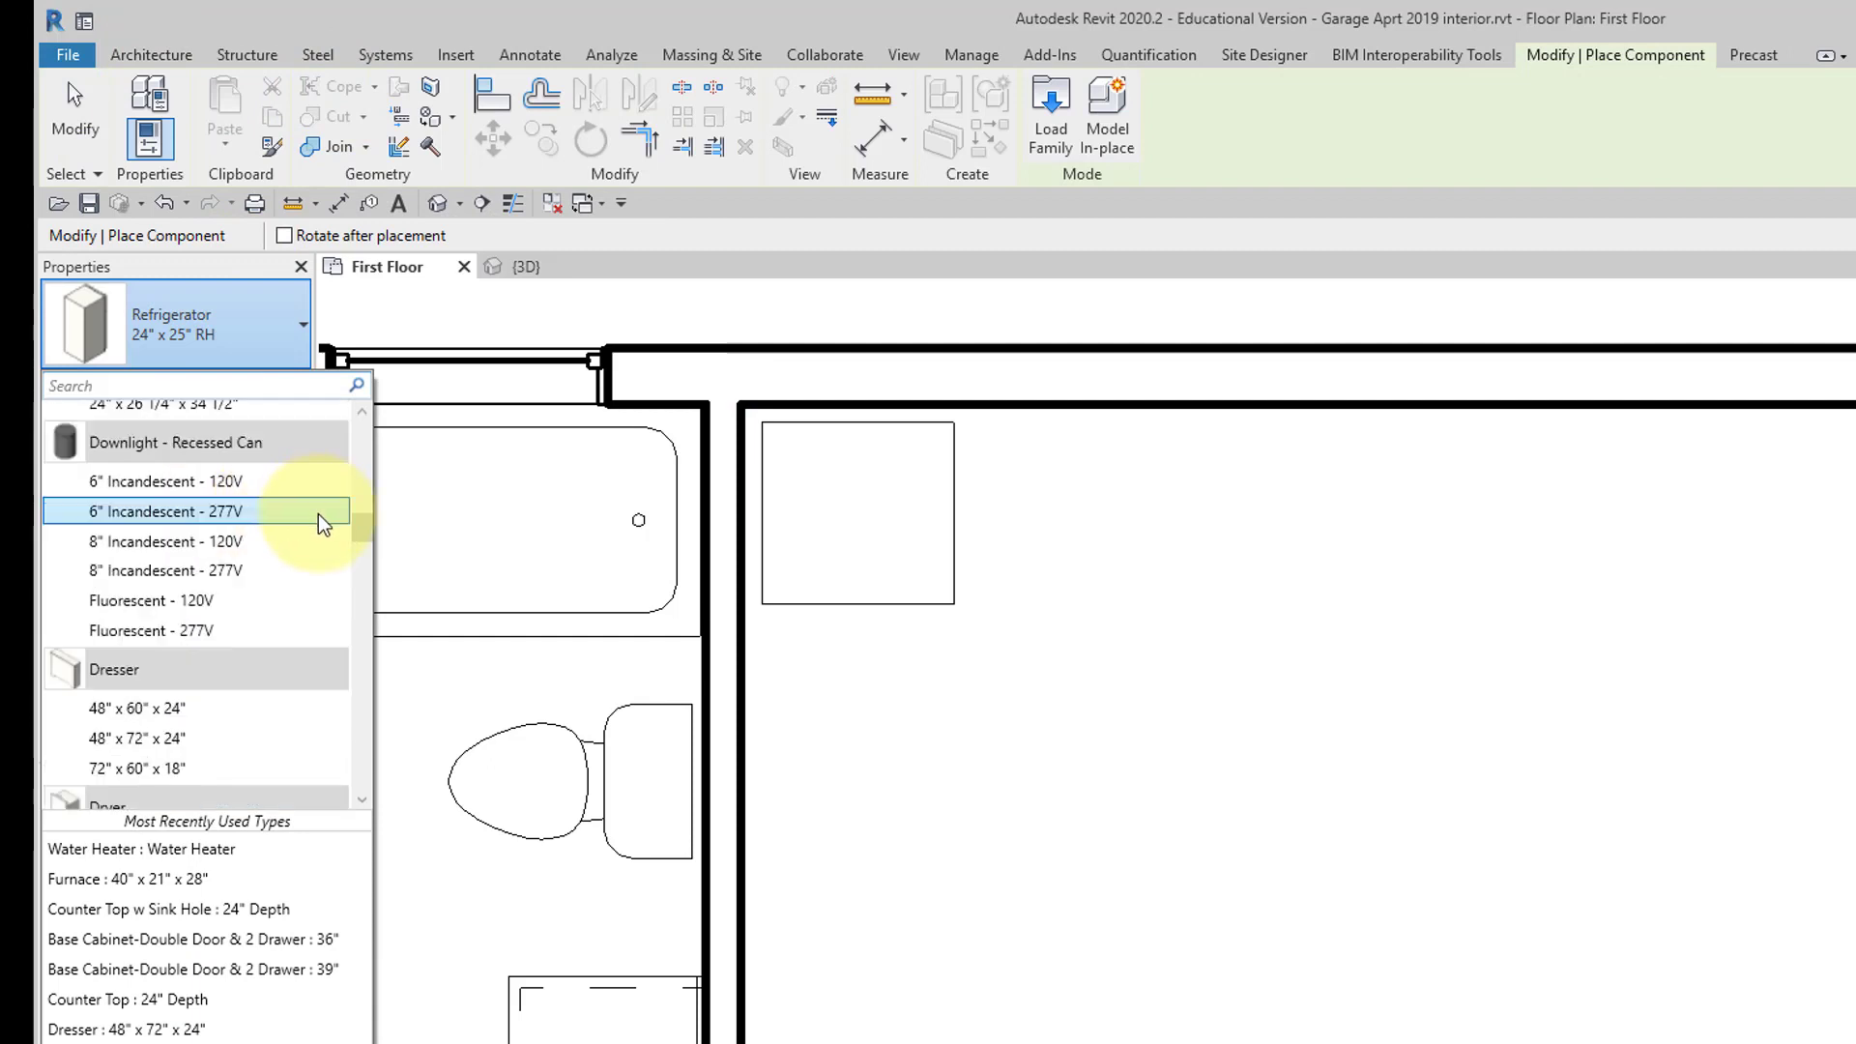
drag(363, 522, 359, 449)
scroll(229, 582, up, 4)
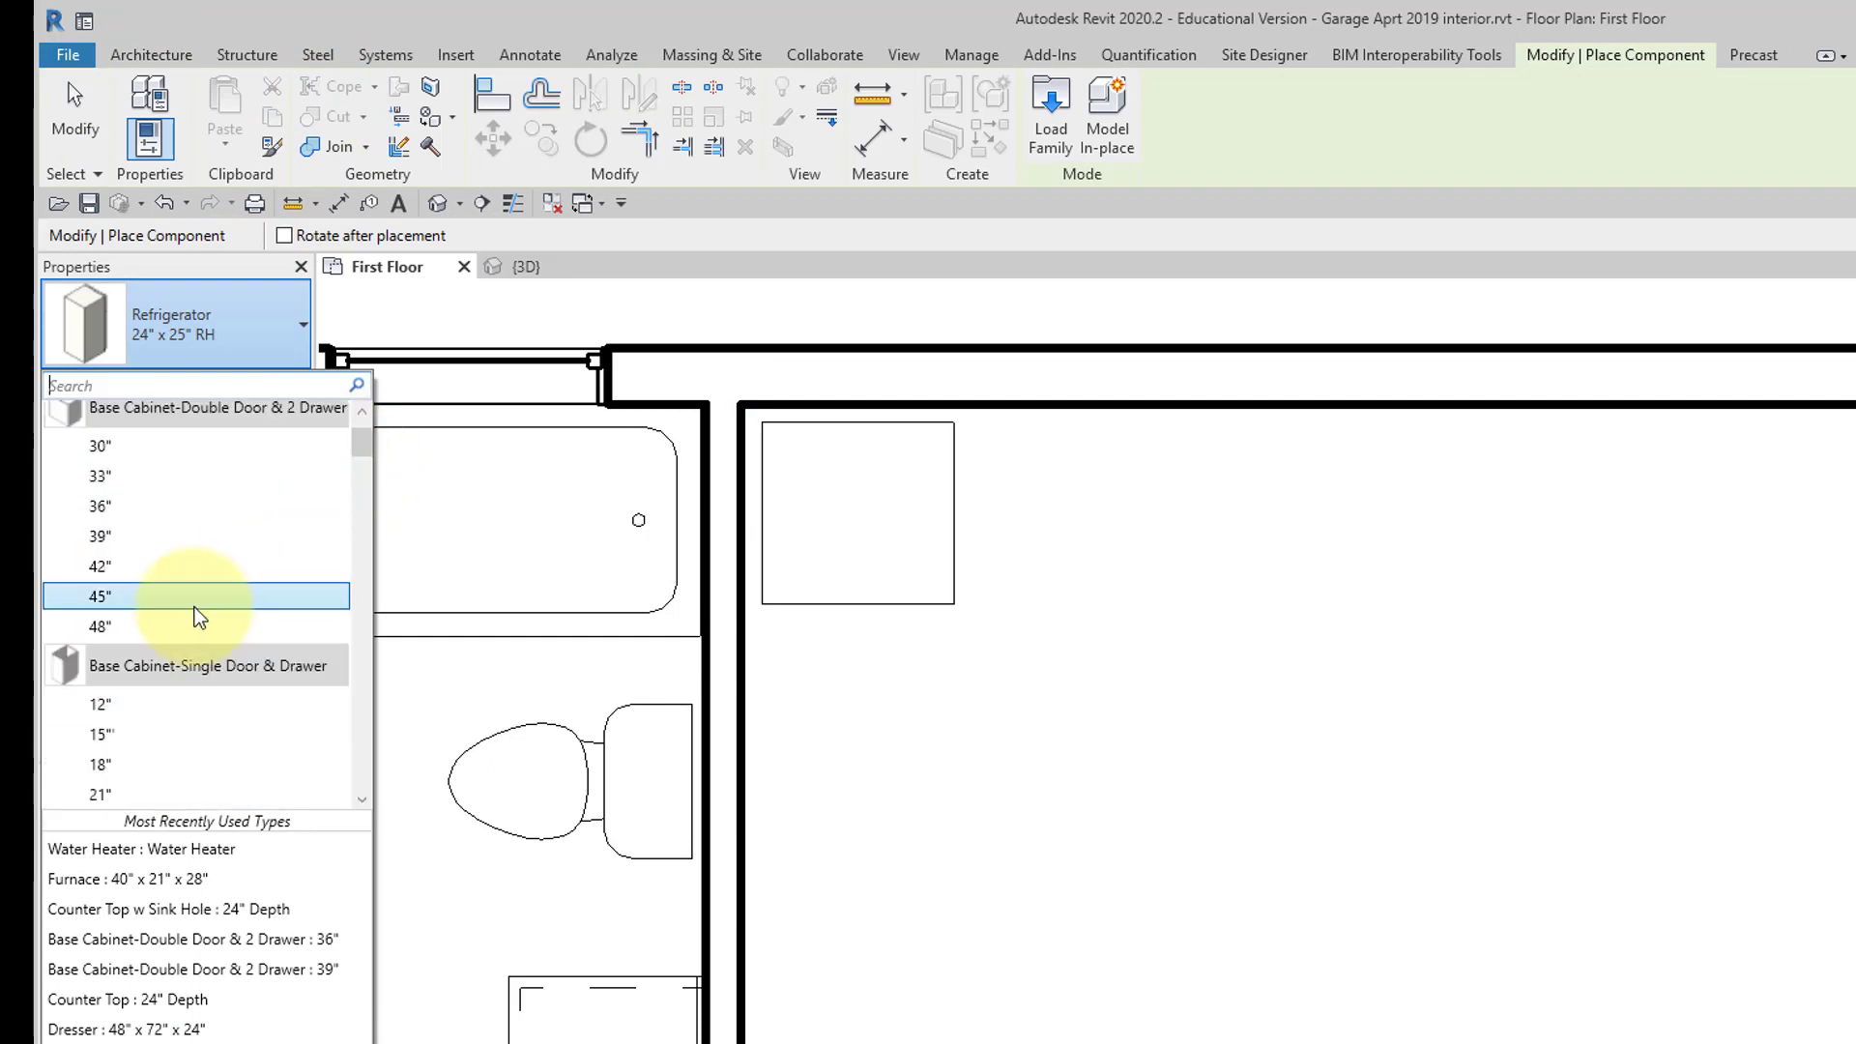
scroll(188, 610, down, 4)
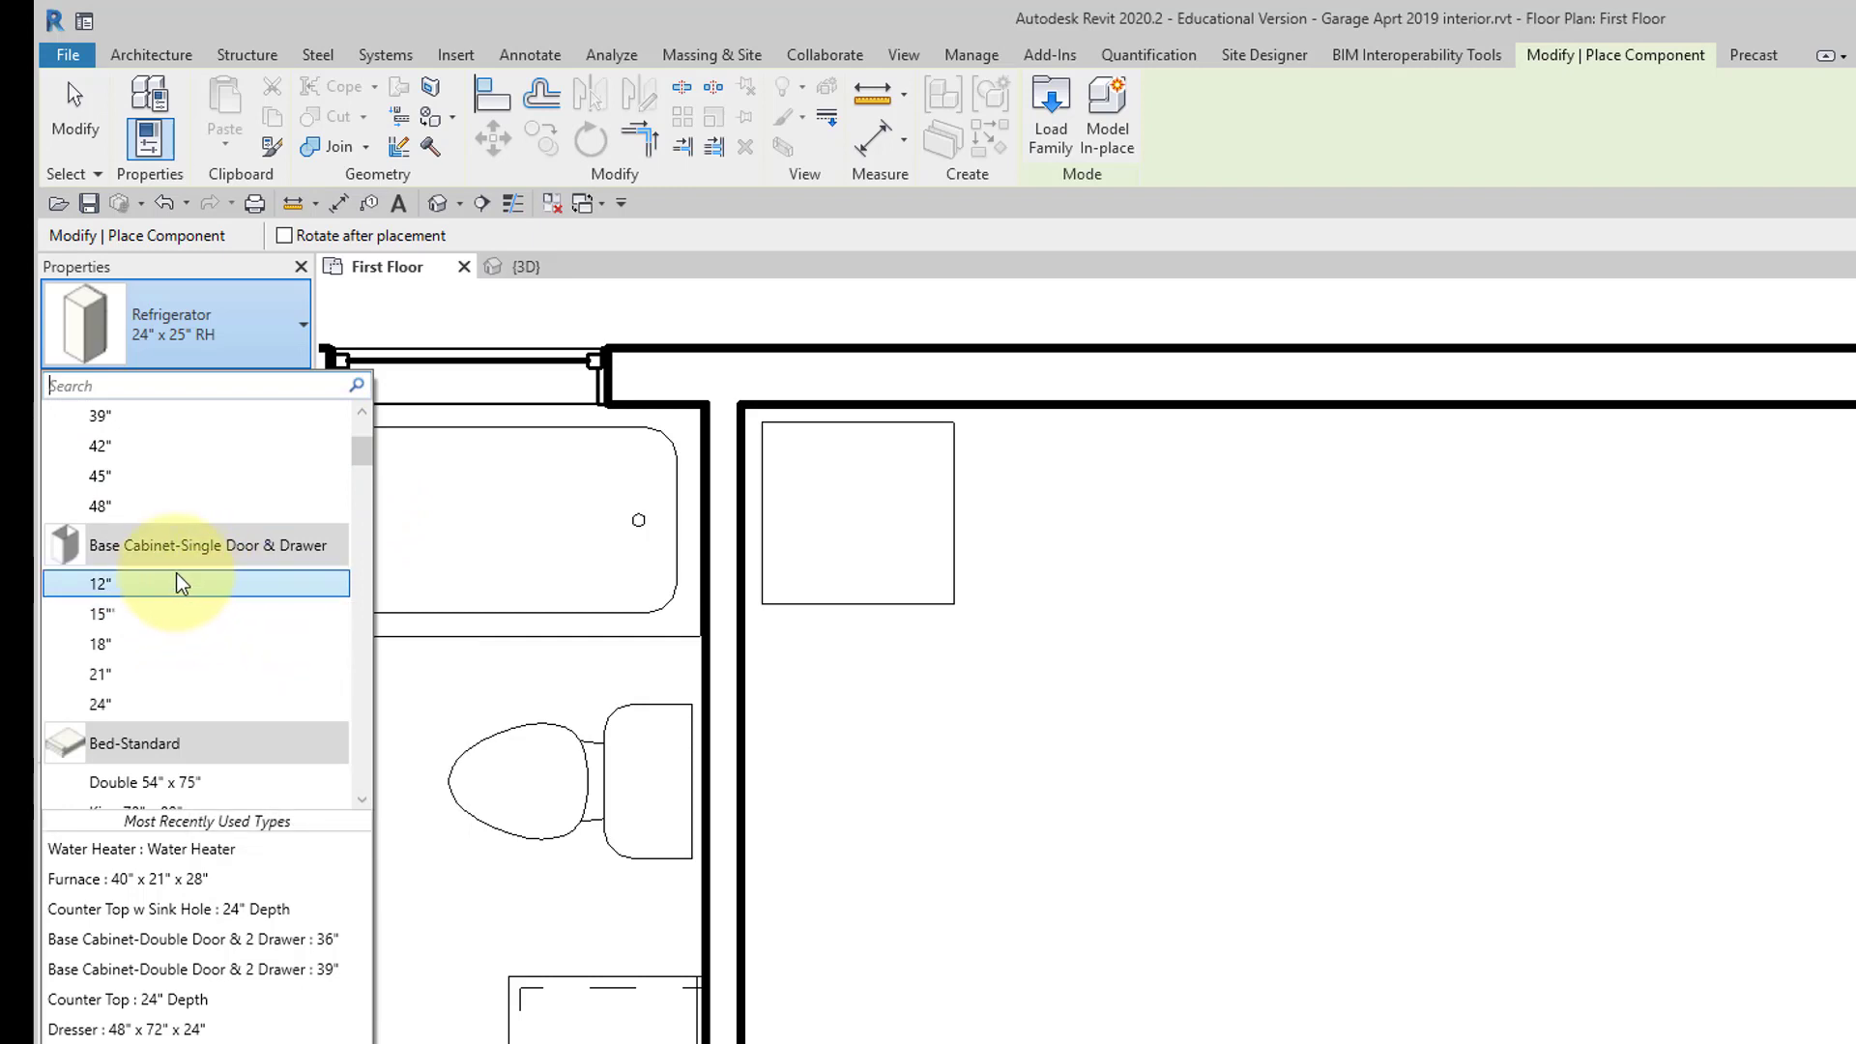
click(178, 583)
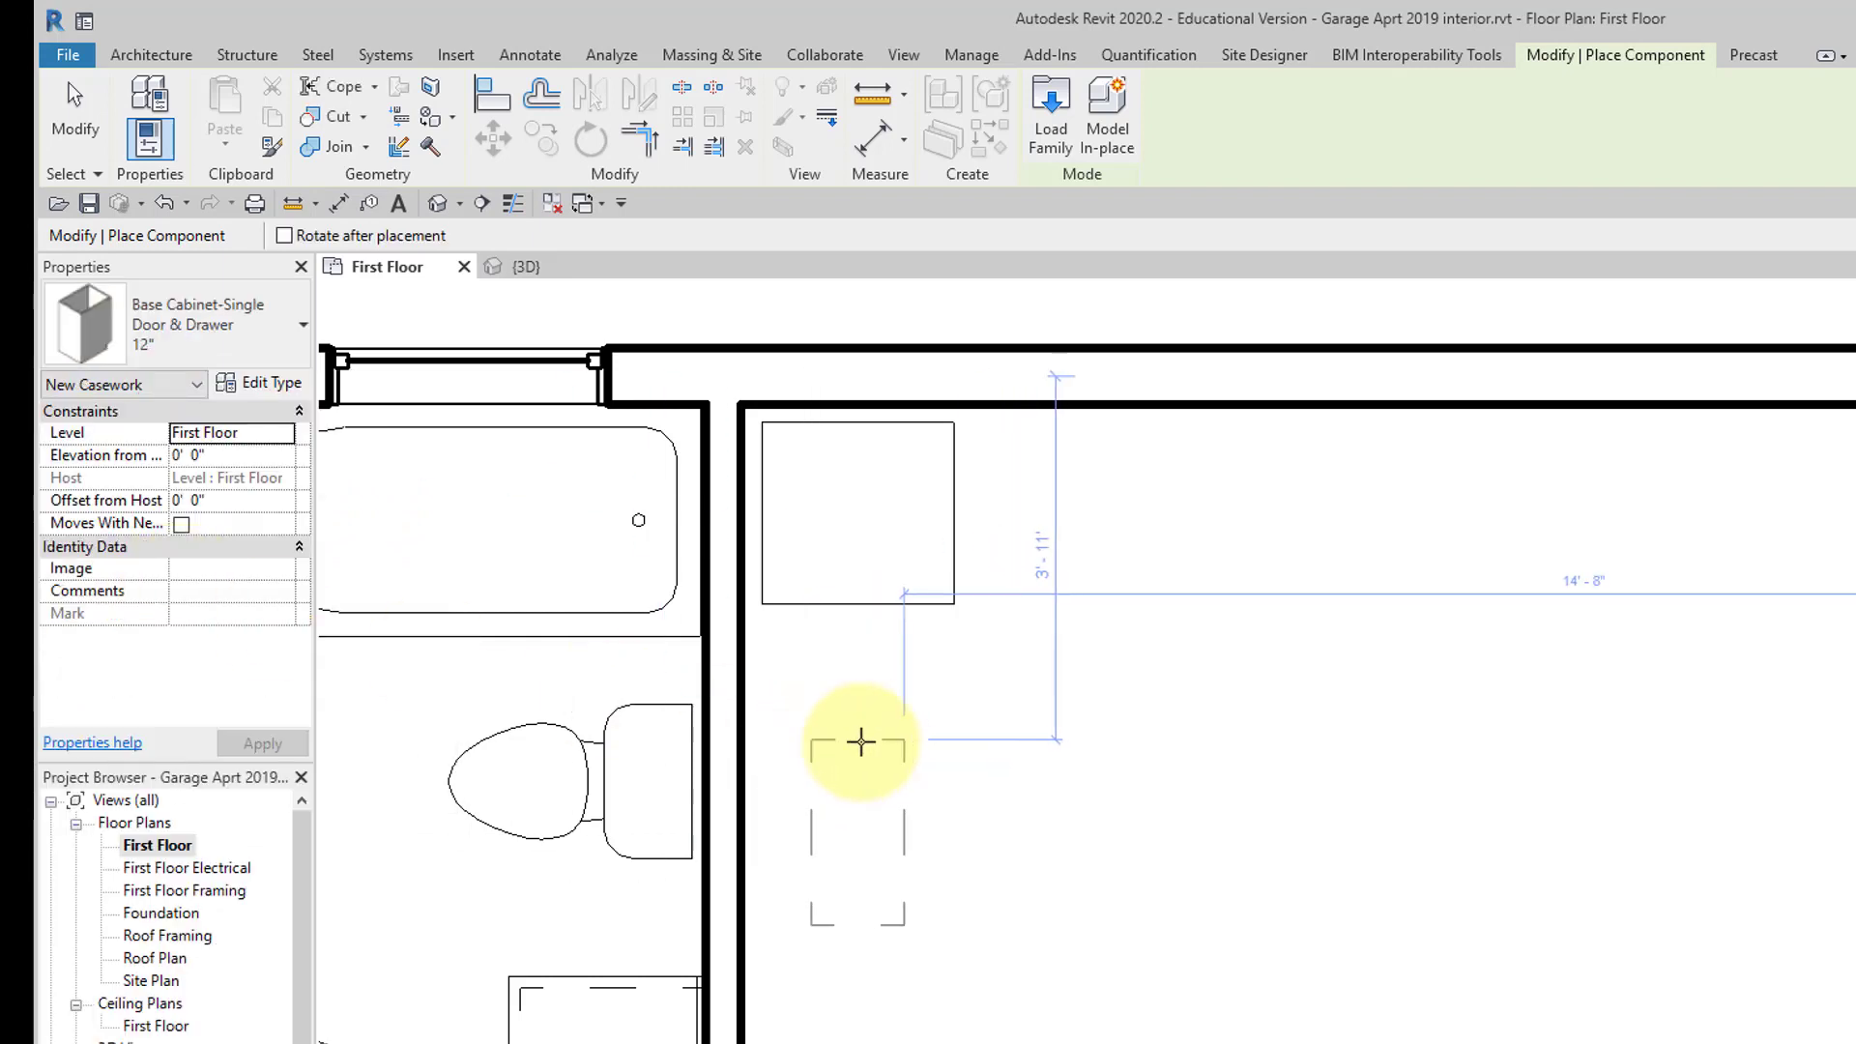
click(747, 681)
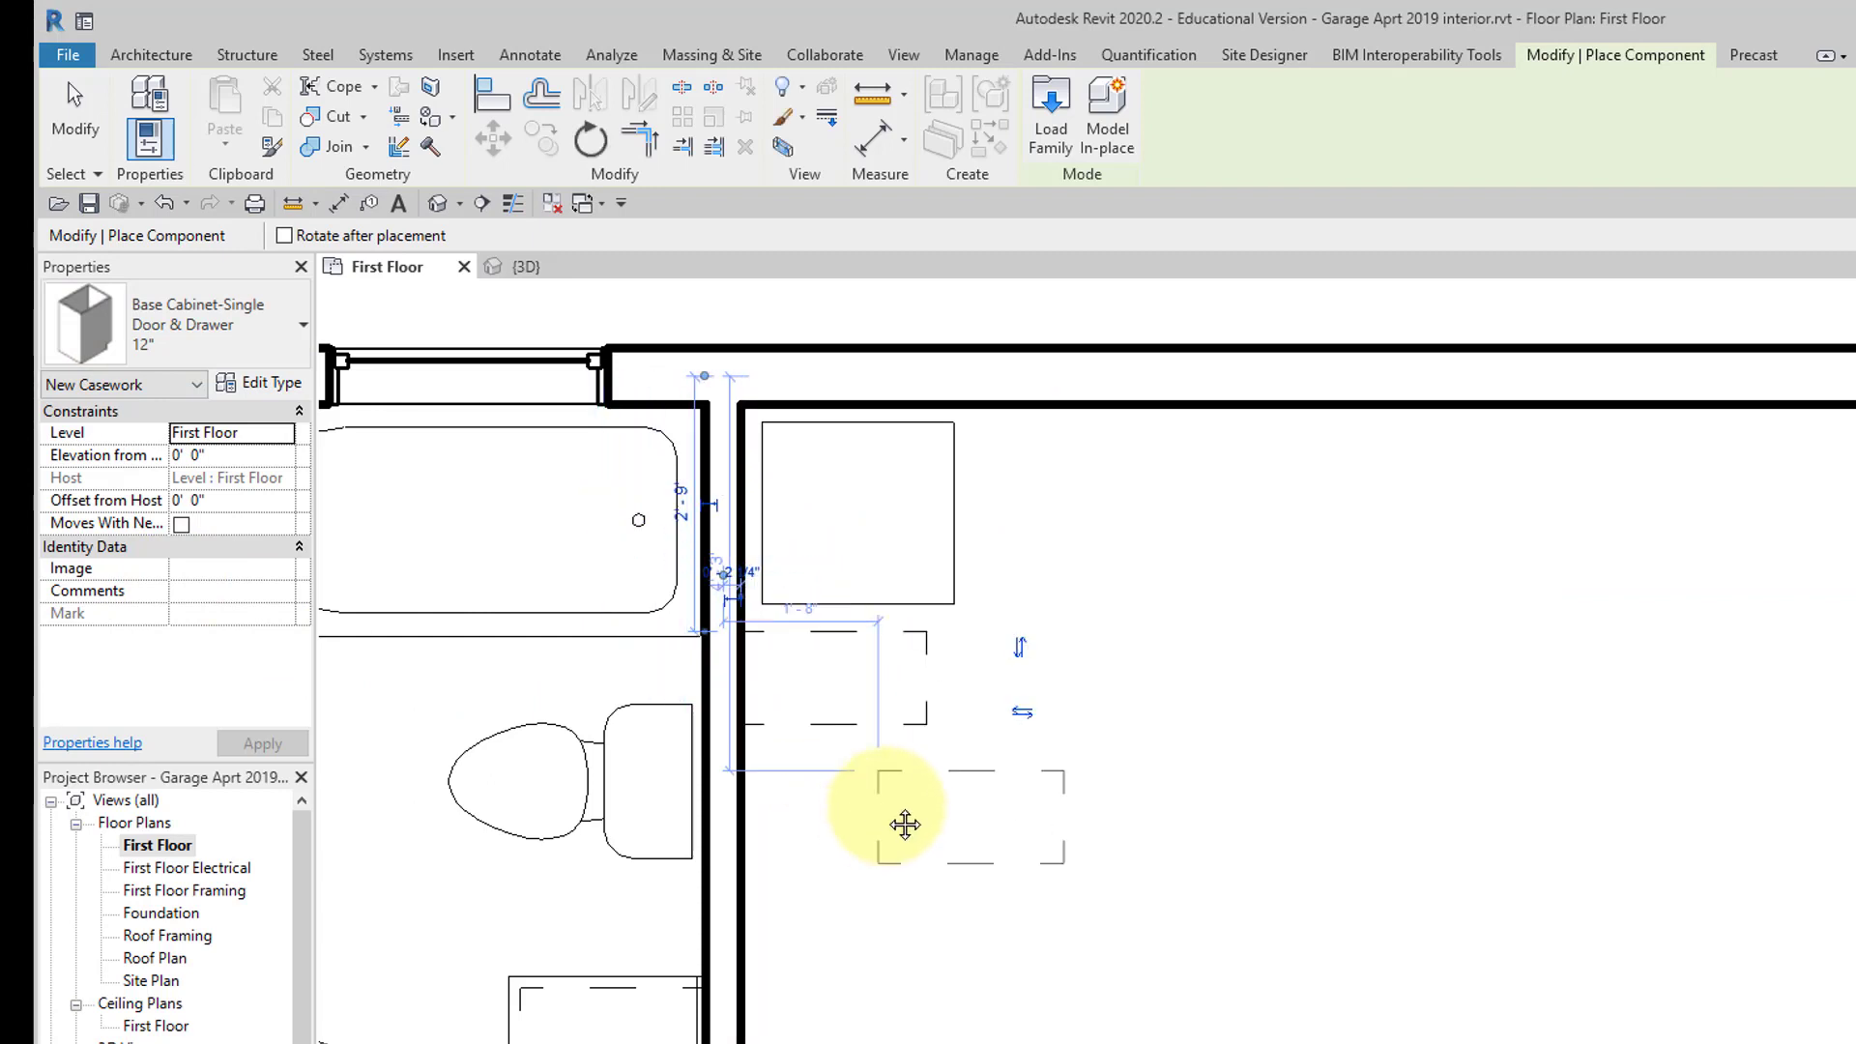
middle_drag(903, 821, 919, 704)
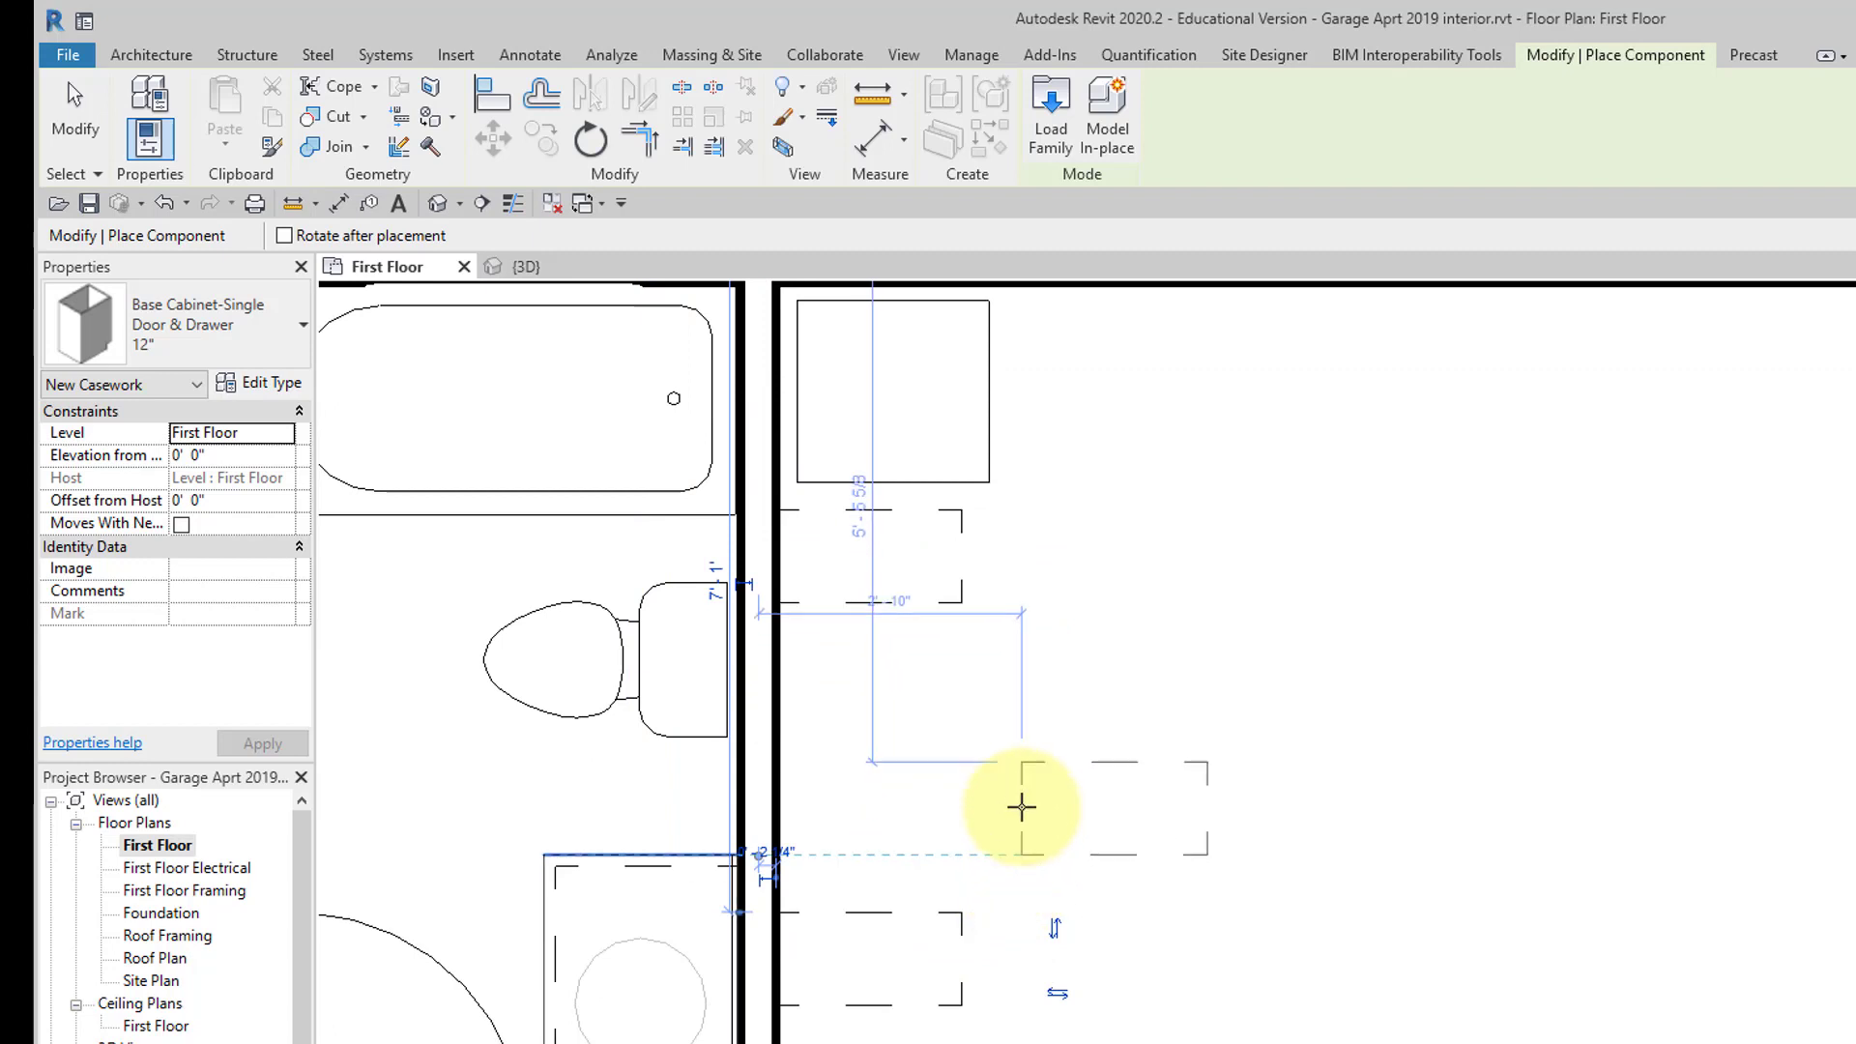
key(Escape)
key(Escape)
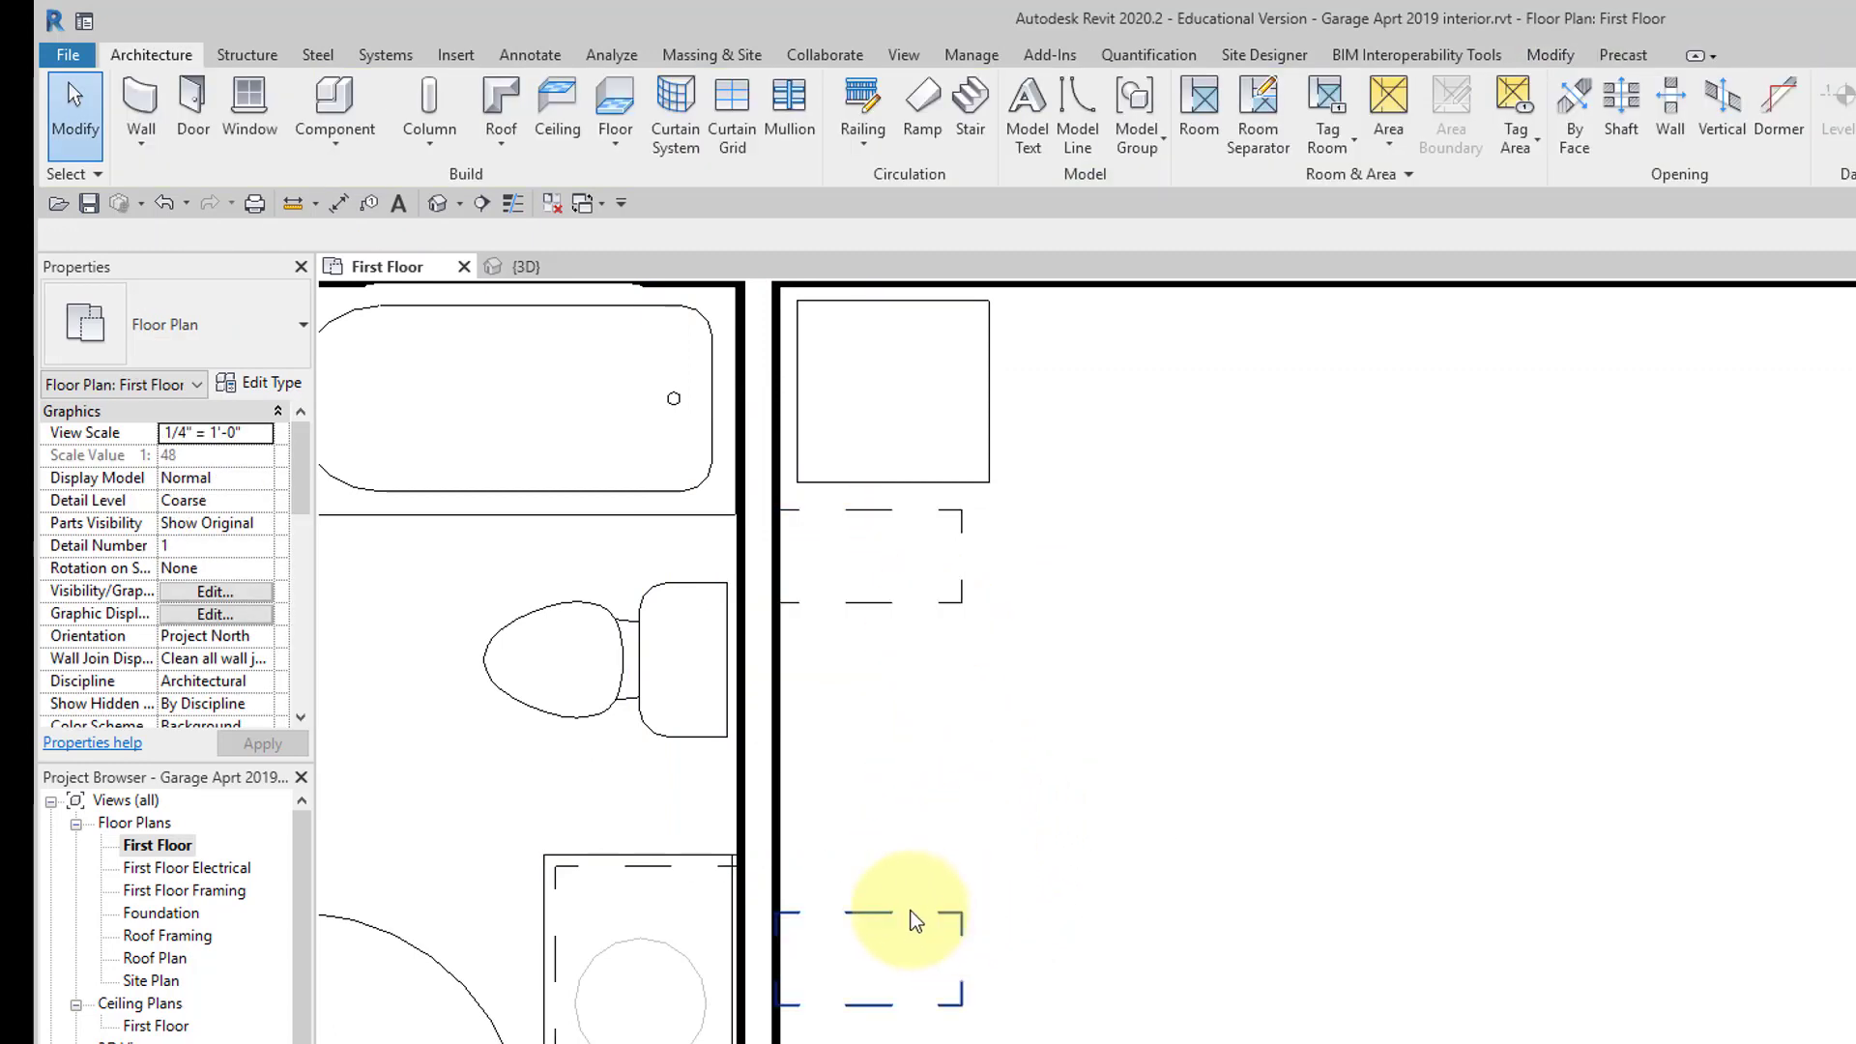
Place a 36" Base Cabinet-Double Door & 2 Drawer against the partition, directly below the upper 12" cabinet.
click(339, 103)
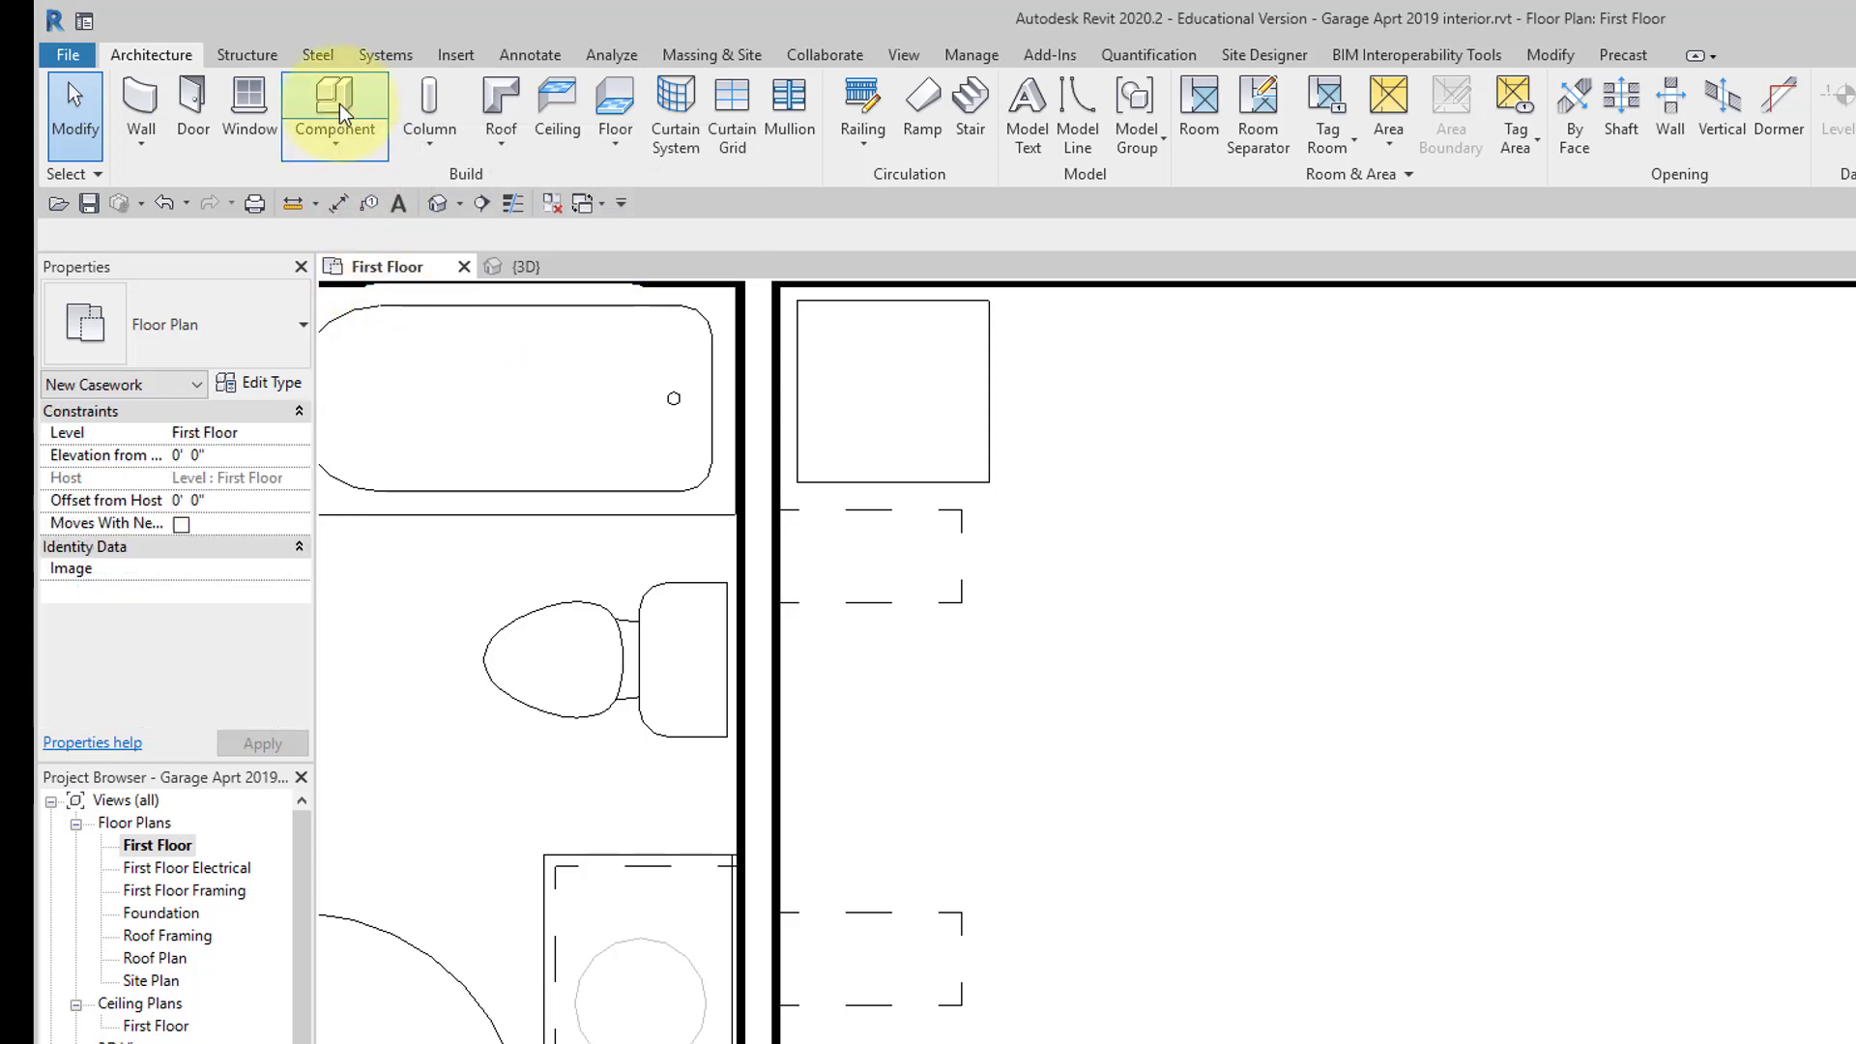
click(209, 321)
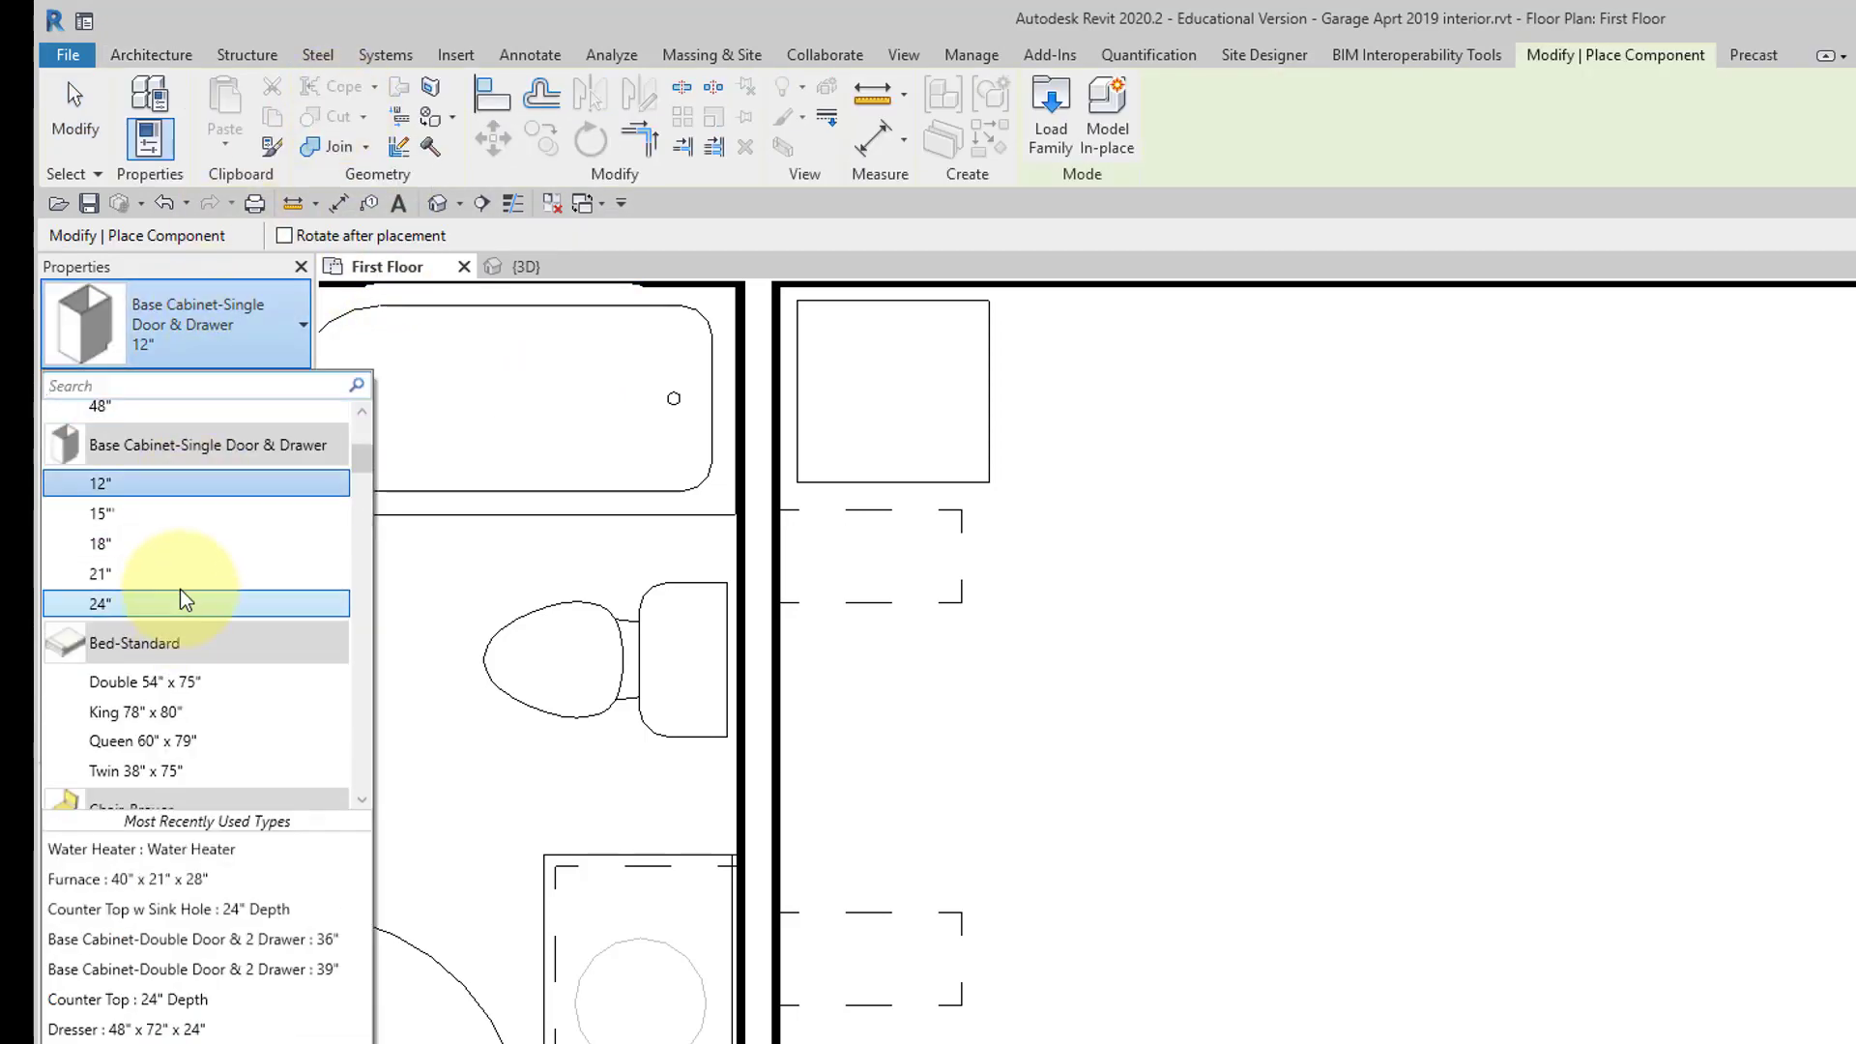
scroll(178, 587, up, 4)
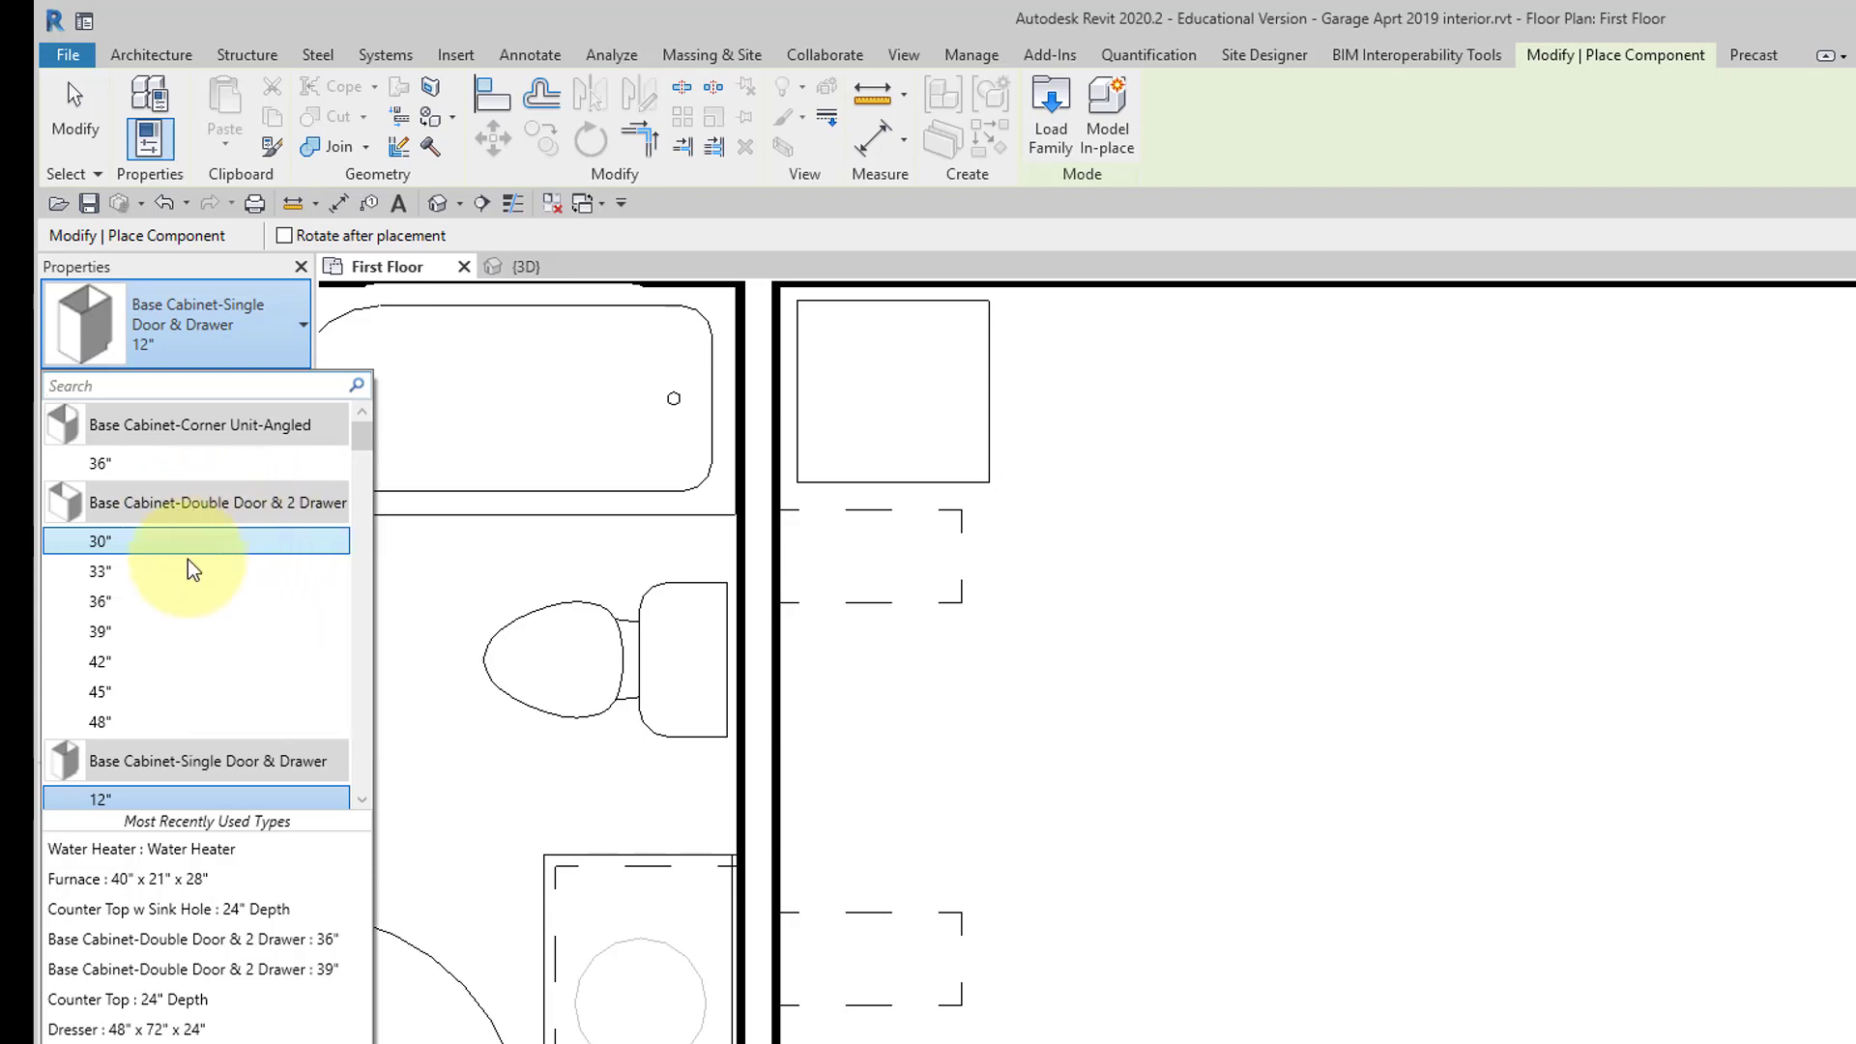
click(126, 607)
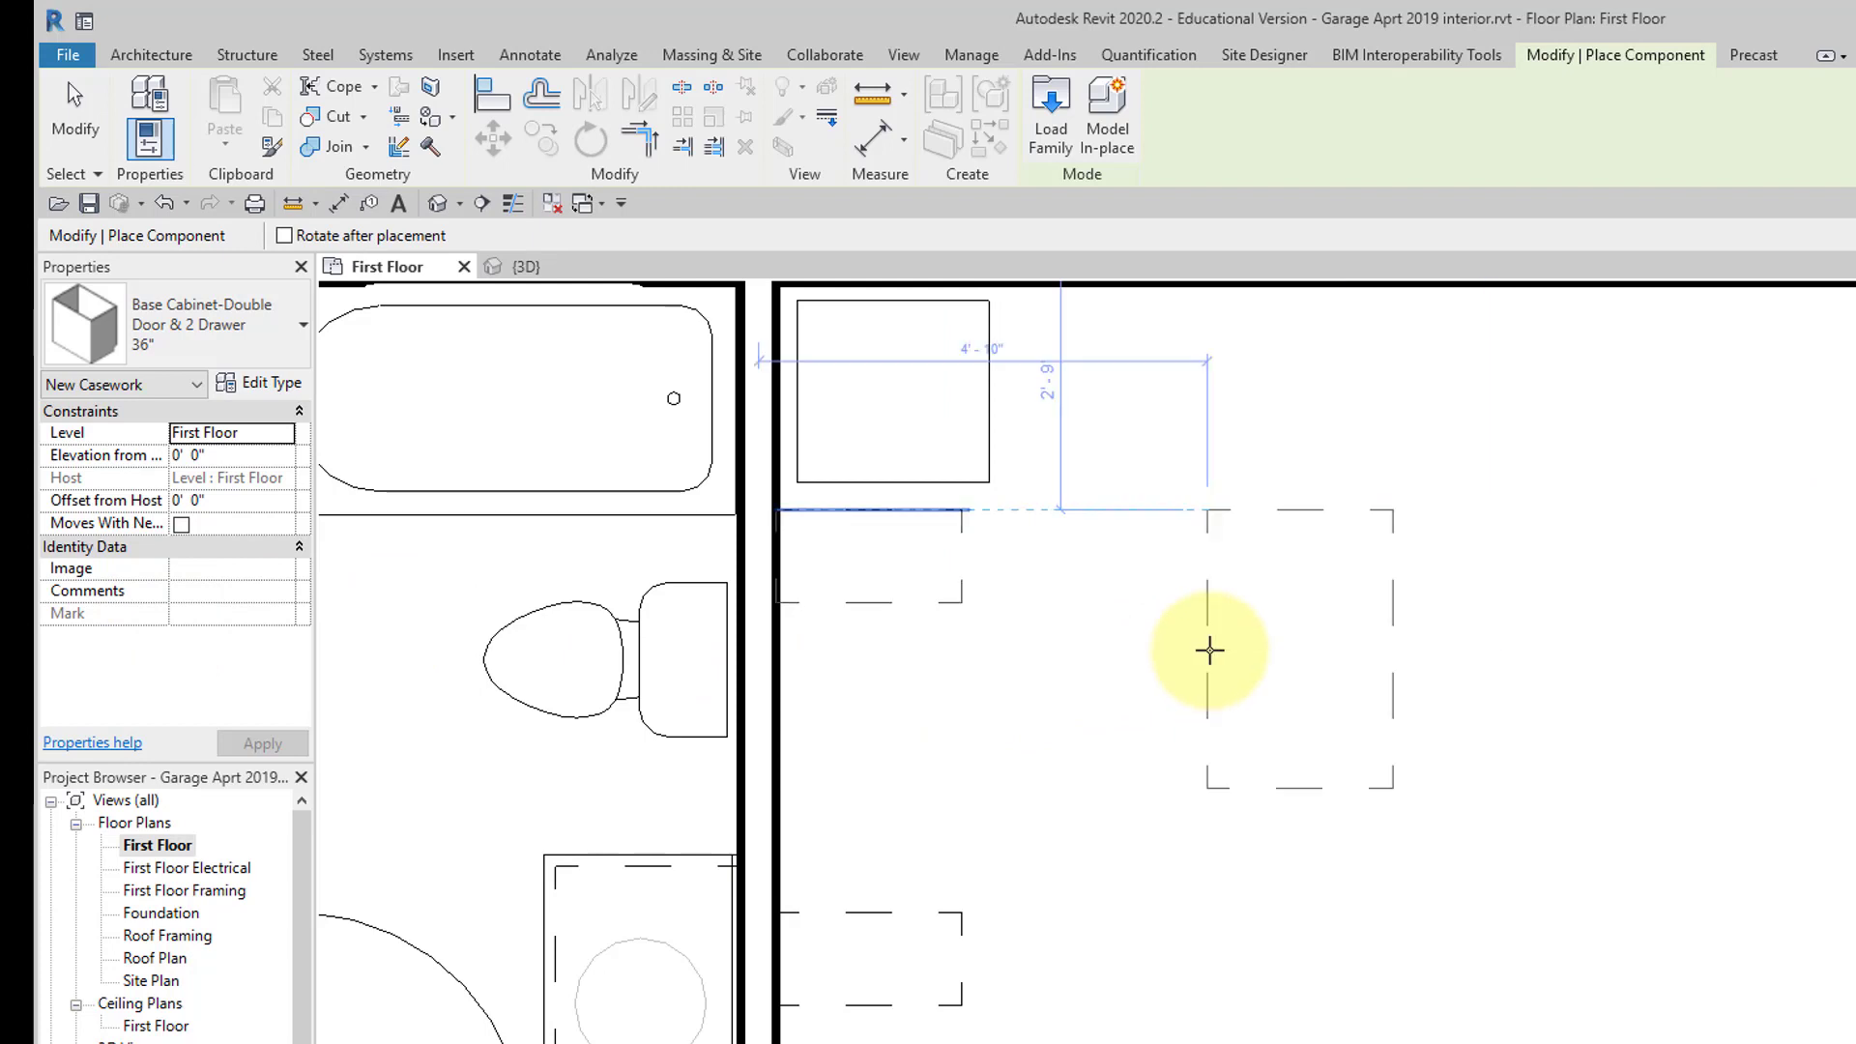
click(783, 744)
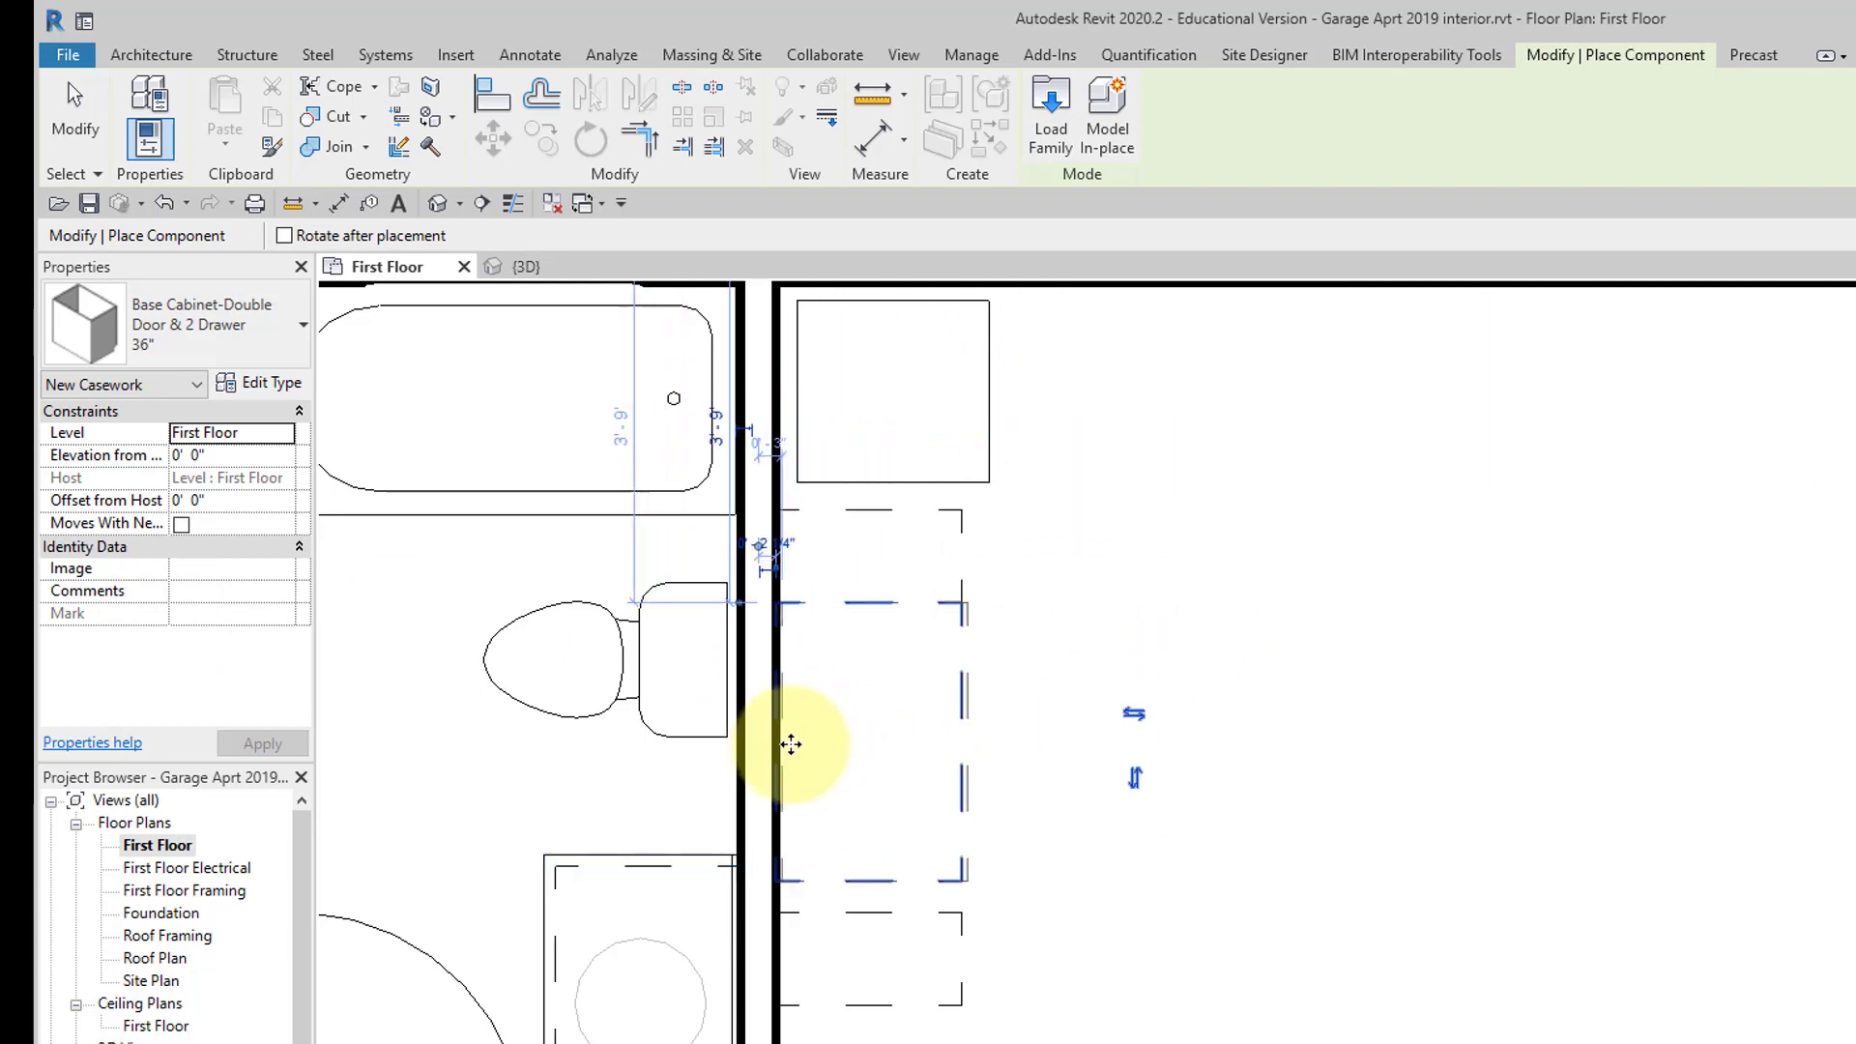
key(Escape)
key(Escape)
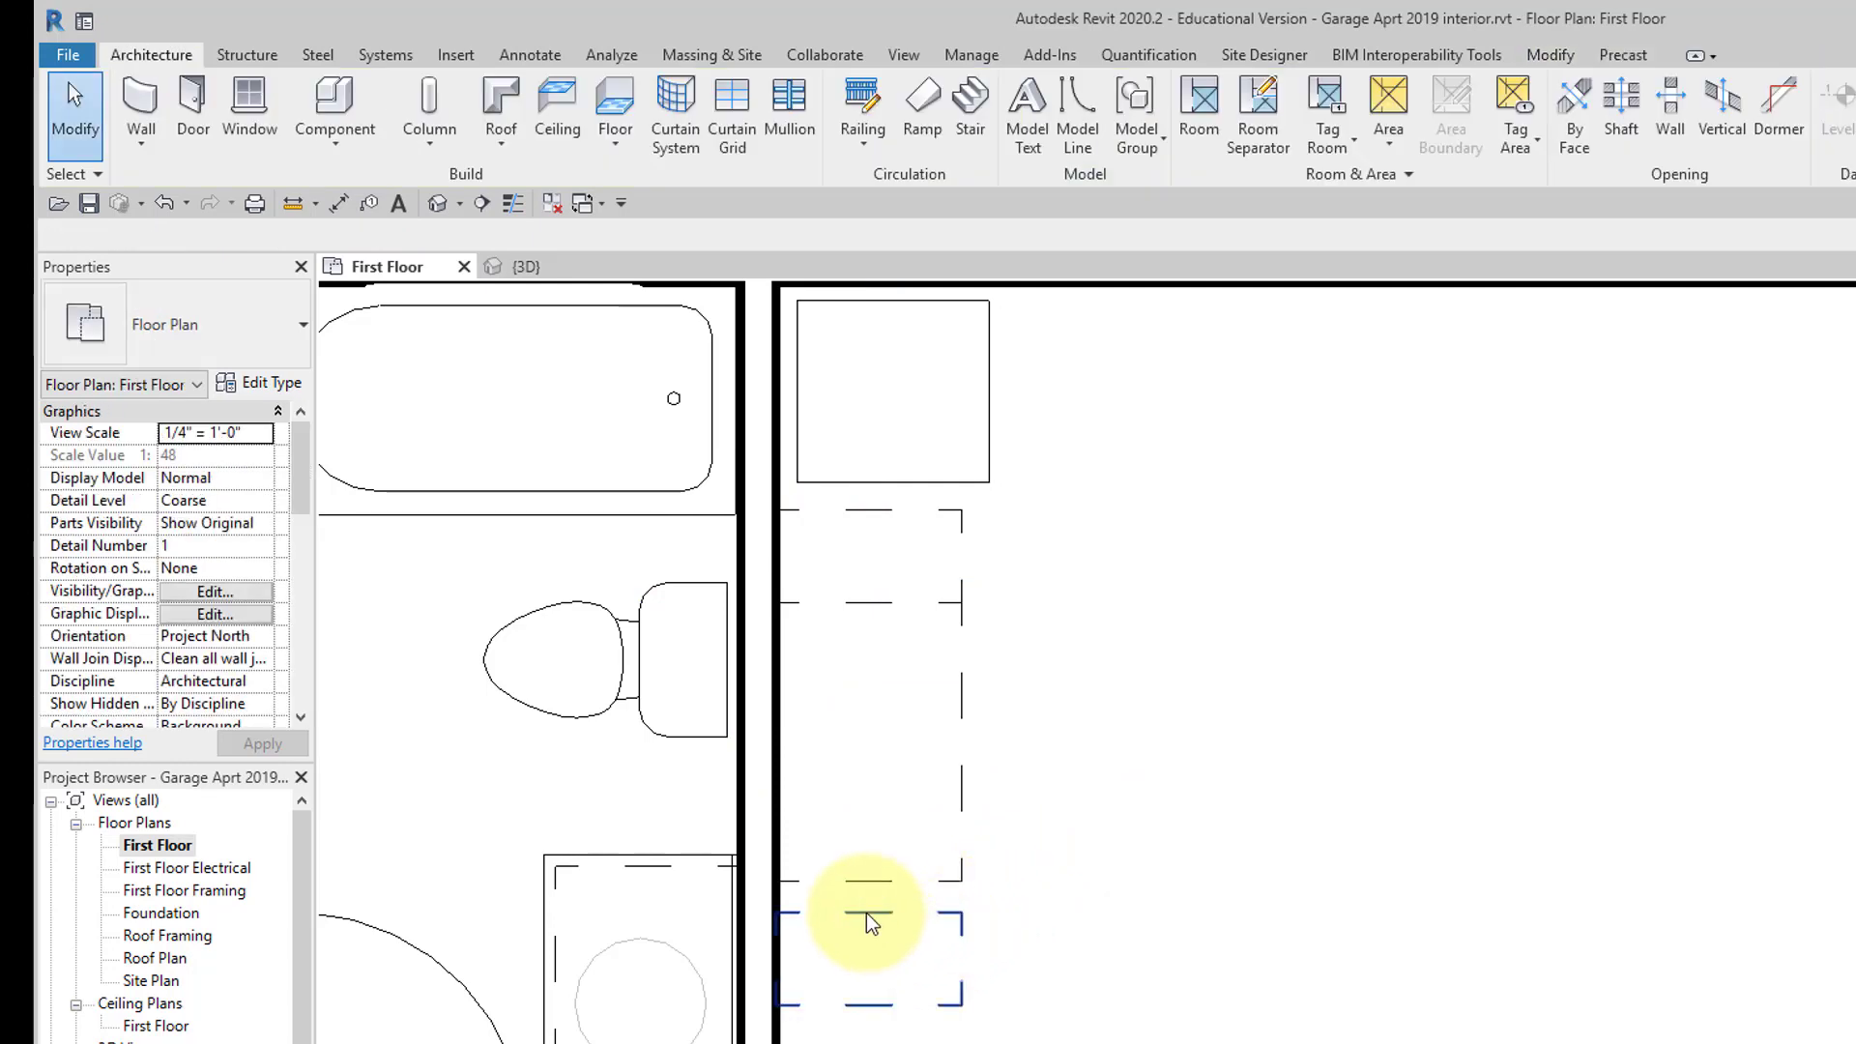
Move the lower 12" base cabinet up against the end of the 36" cabinet.
click(866, 912)
scroll(866, 912, up, 3)
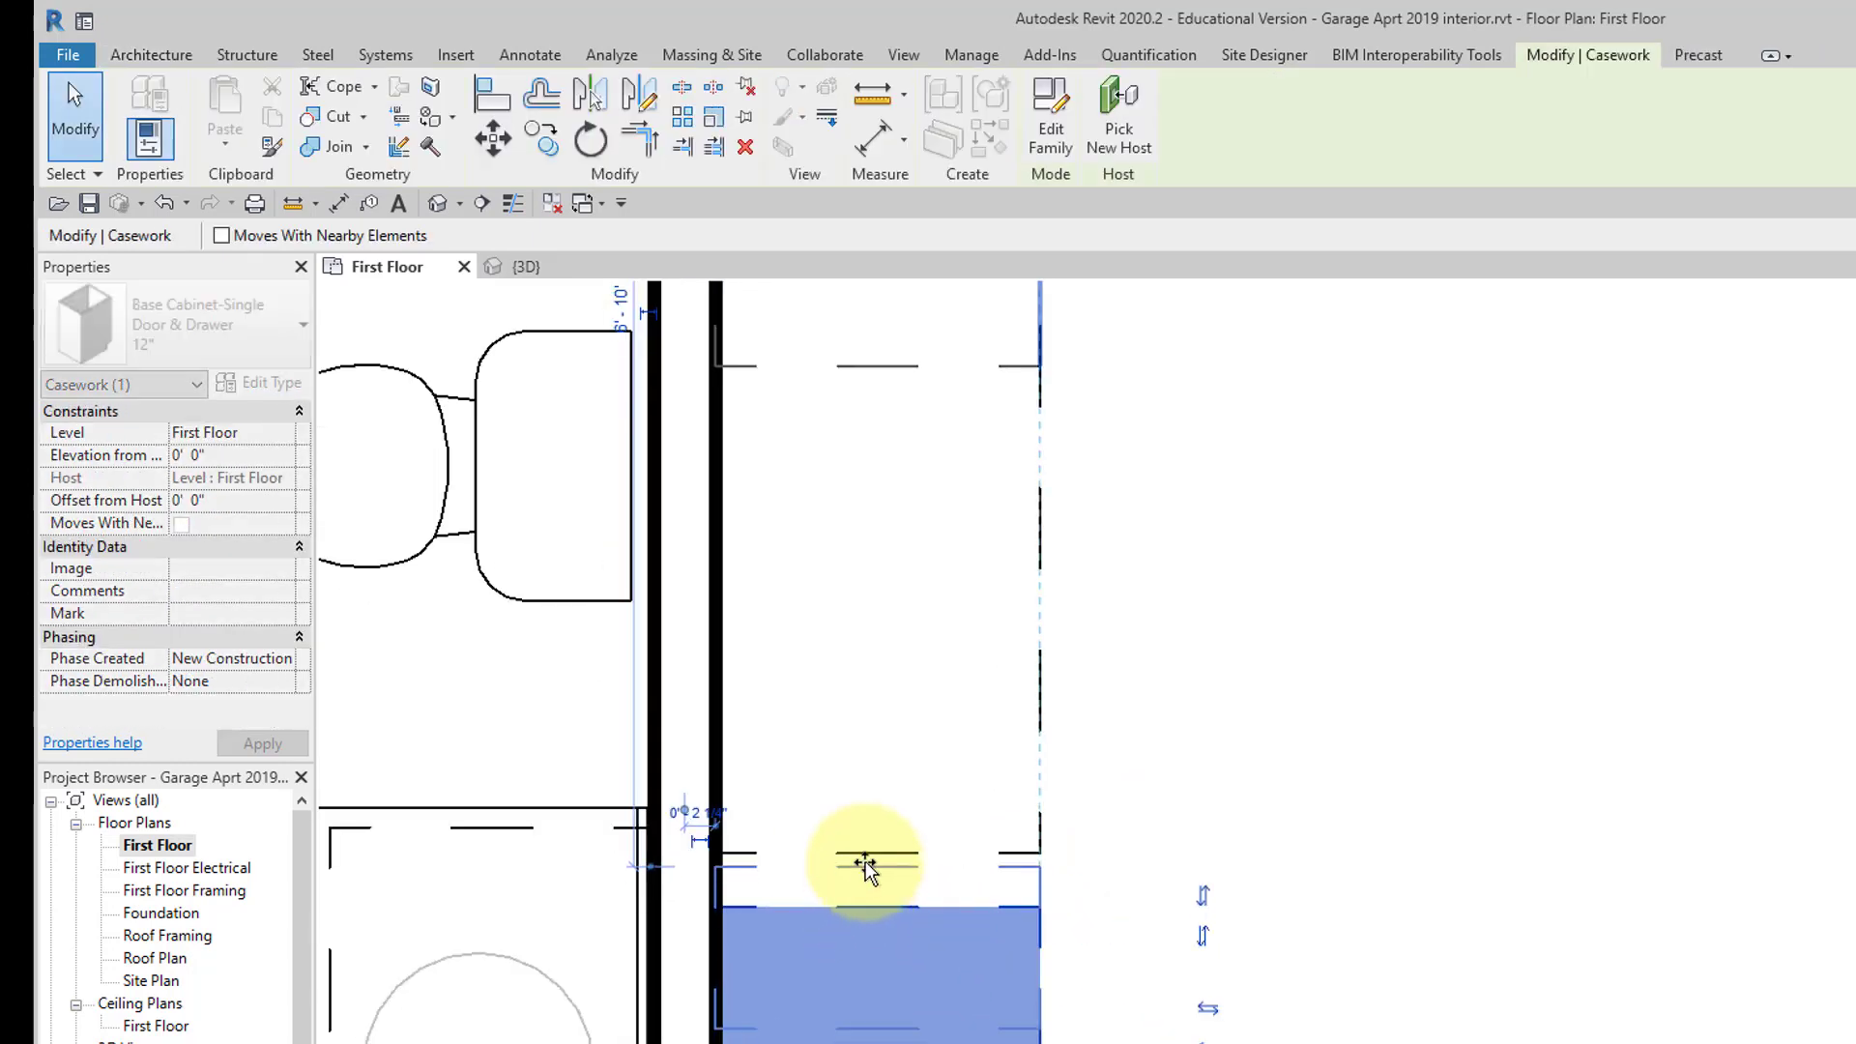
drag(866, 861, 875, 849)
scroll(875, 848, down, 2)
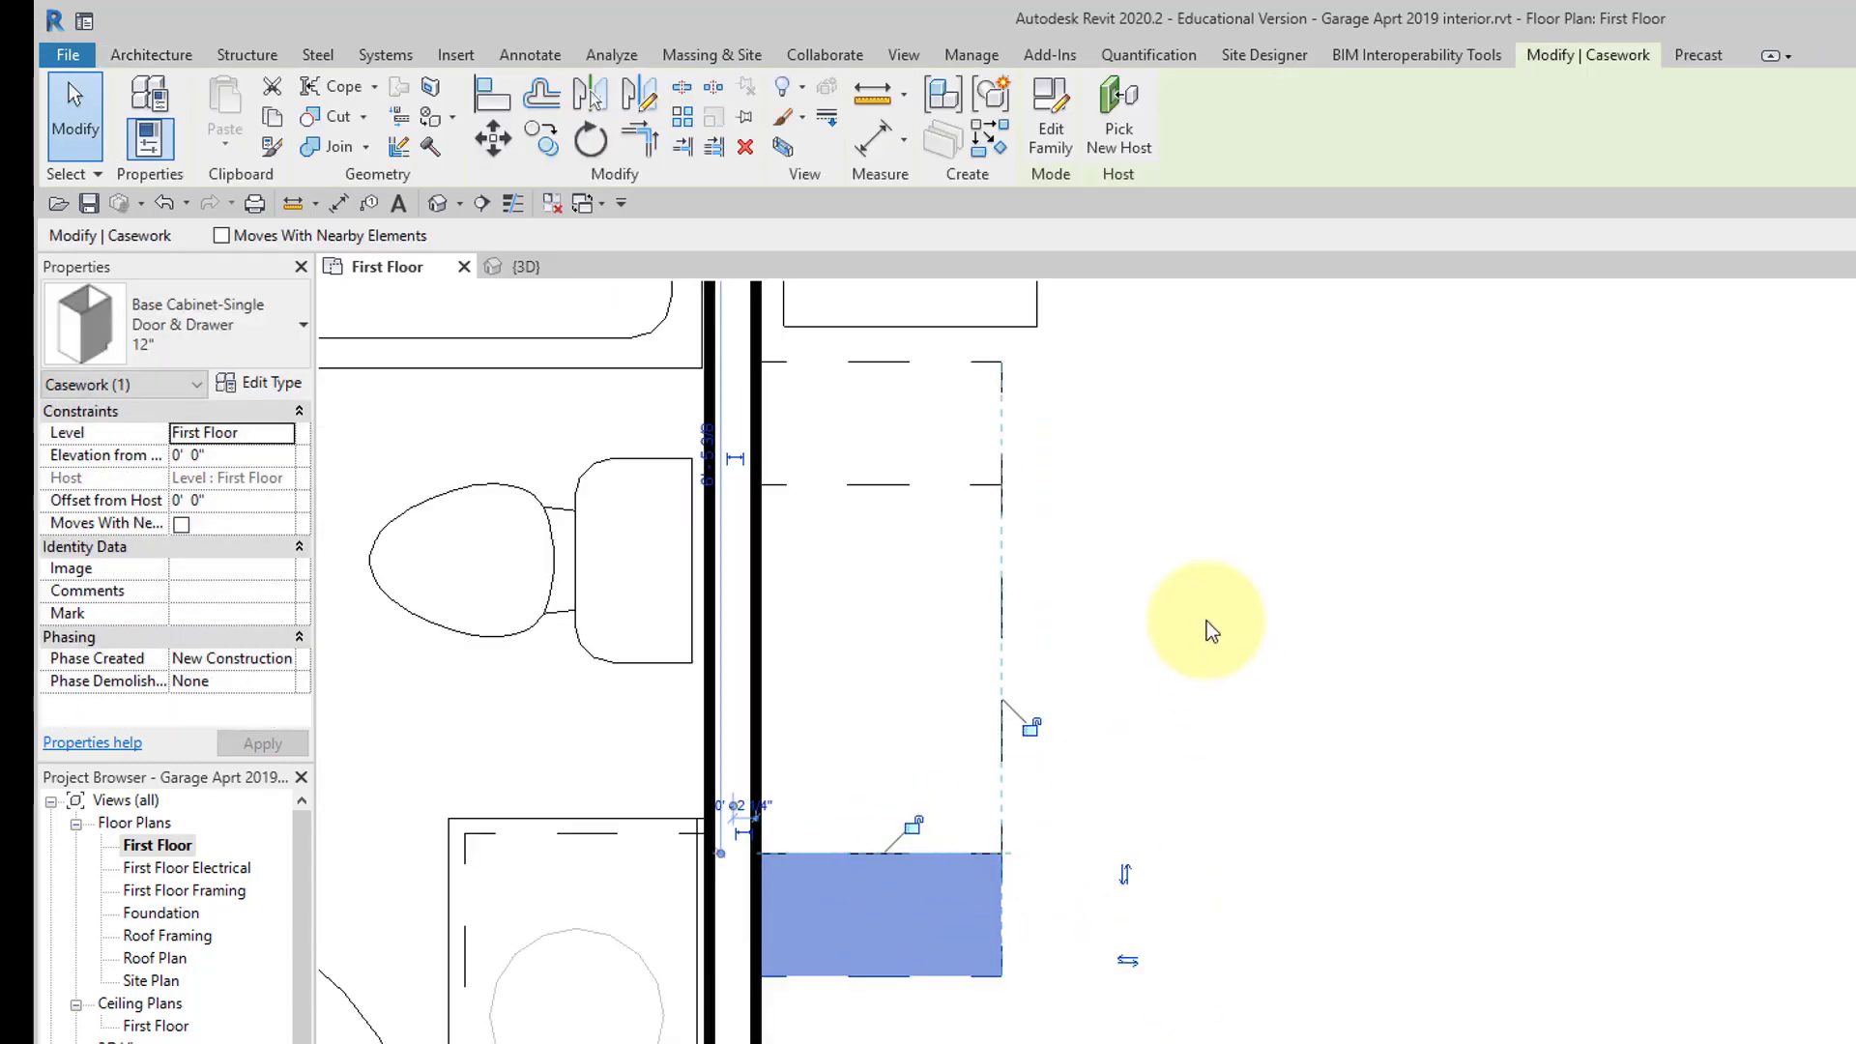
click(958, 448)
click(1001, 420)
click(1007, 588)
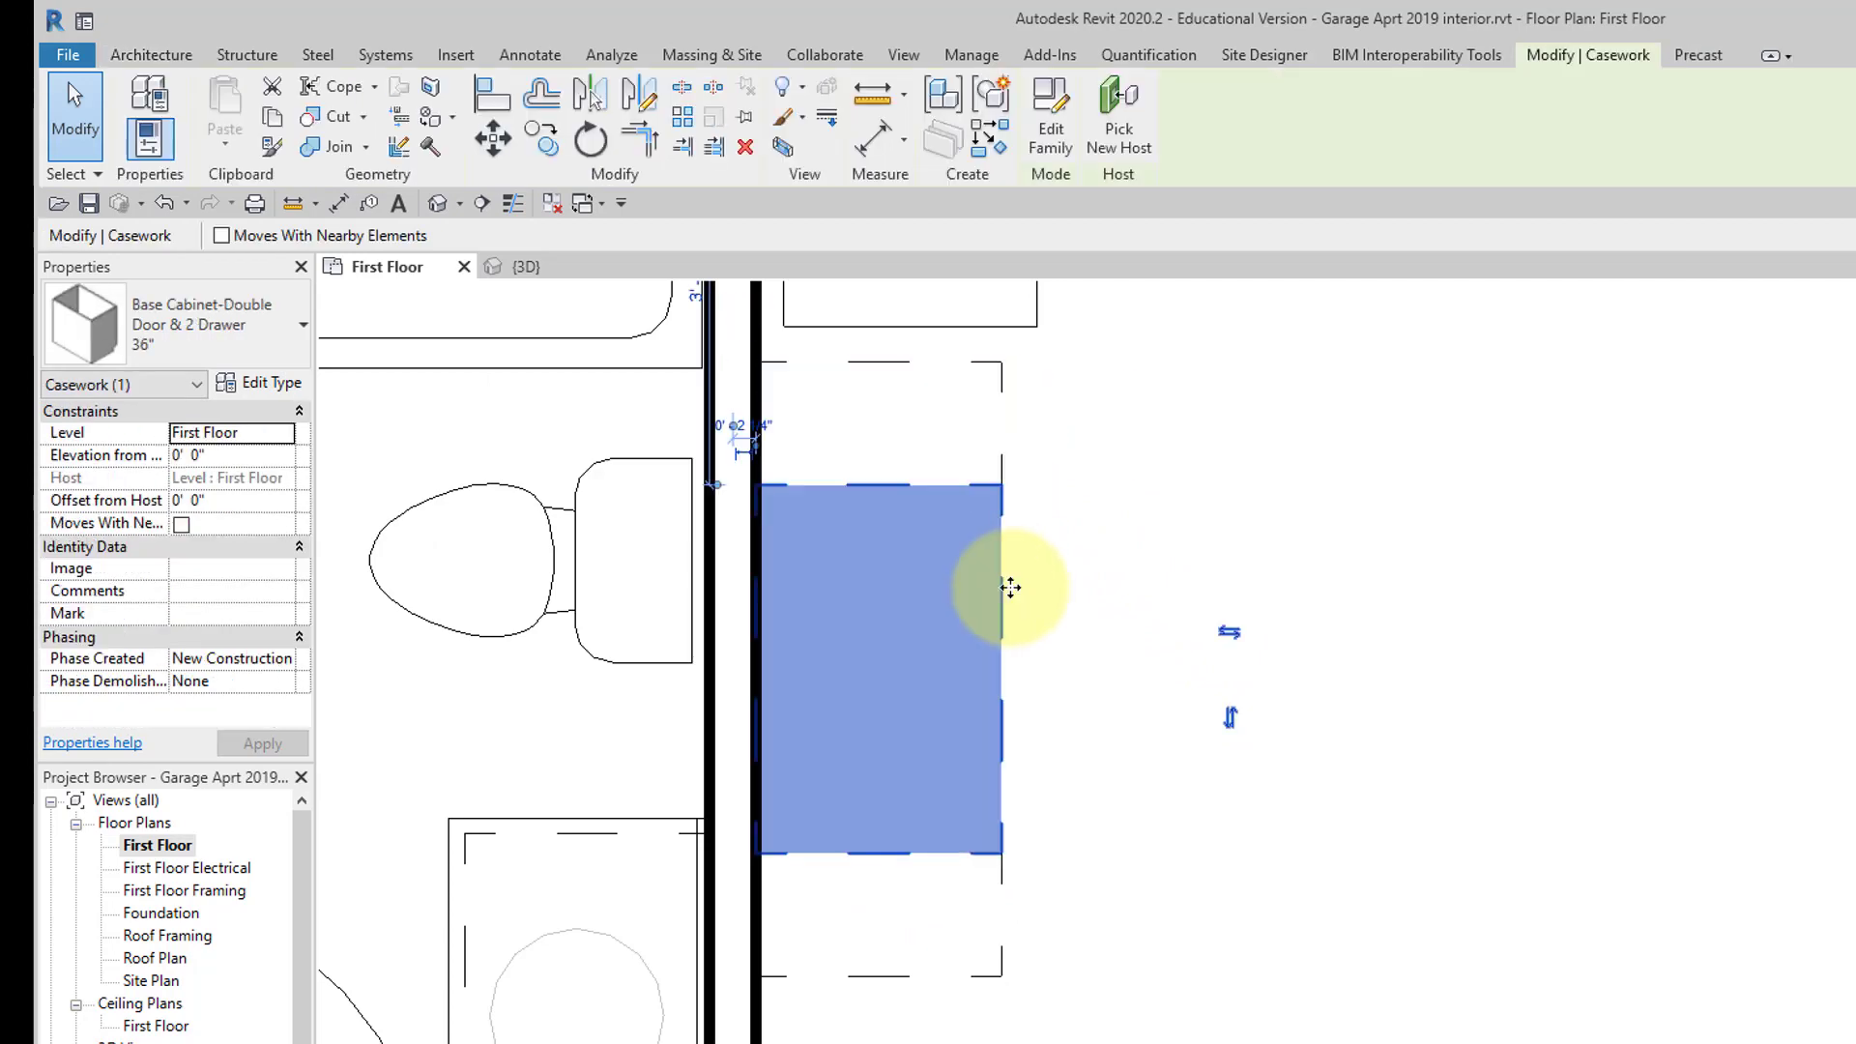
click(1005, 883)
click(1126, 797)
scroll(1121, 797, up, 1)
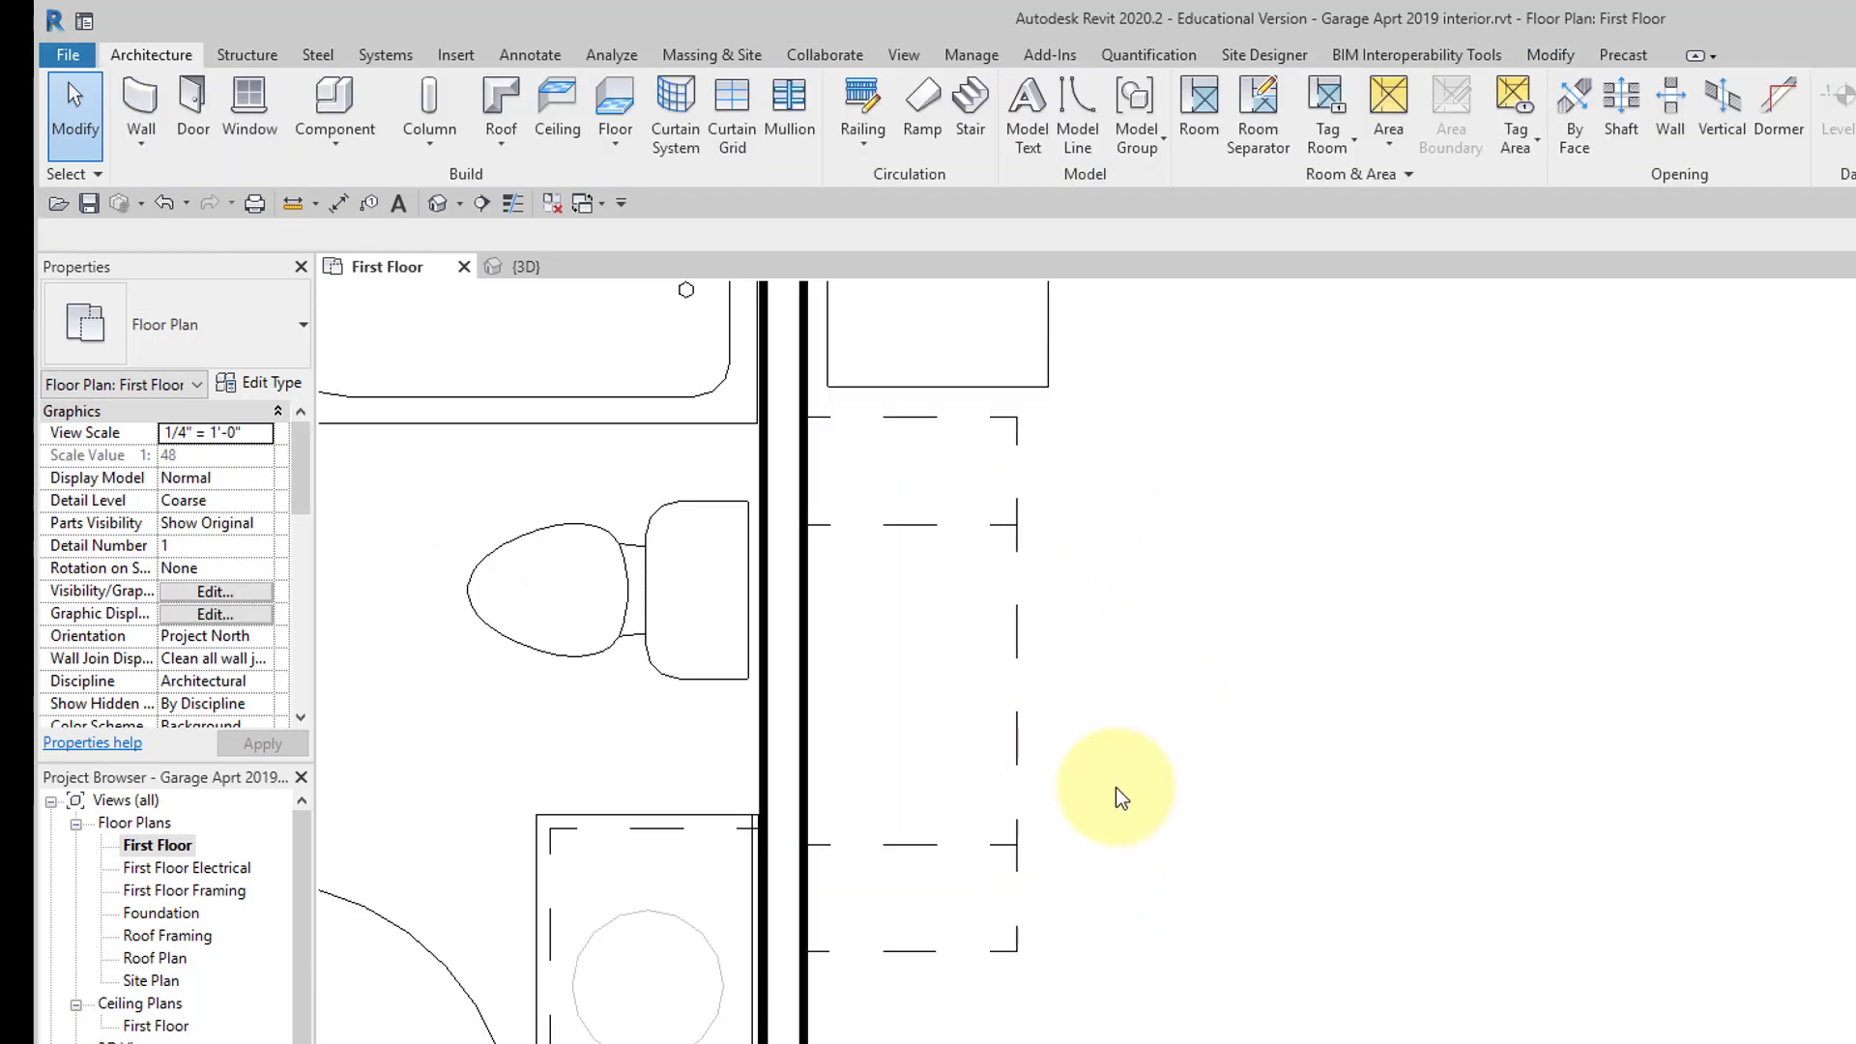
Place a 24" x 24" Range against the partition, directly below the lower 12" base cabinet.
click(338, 103)
click(242, 319)
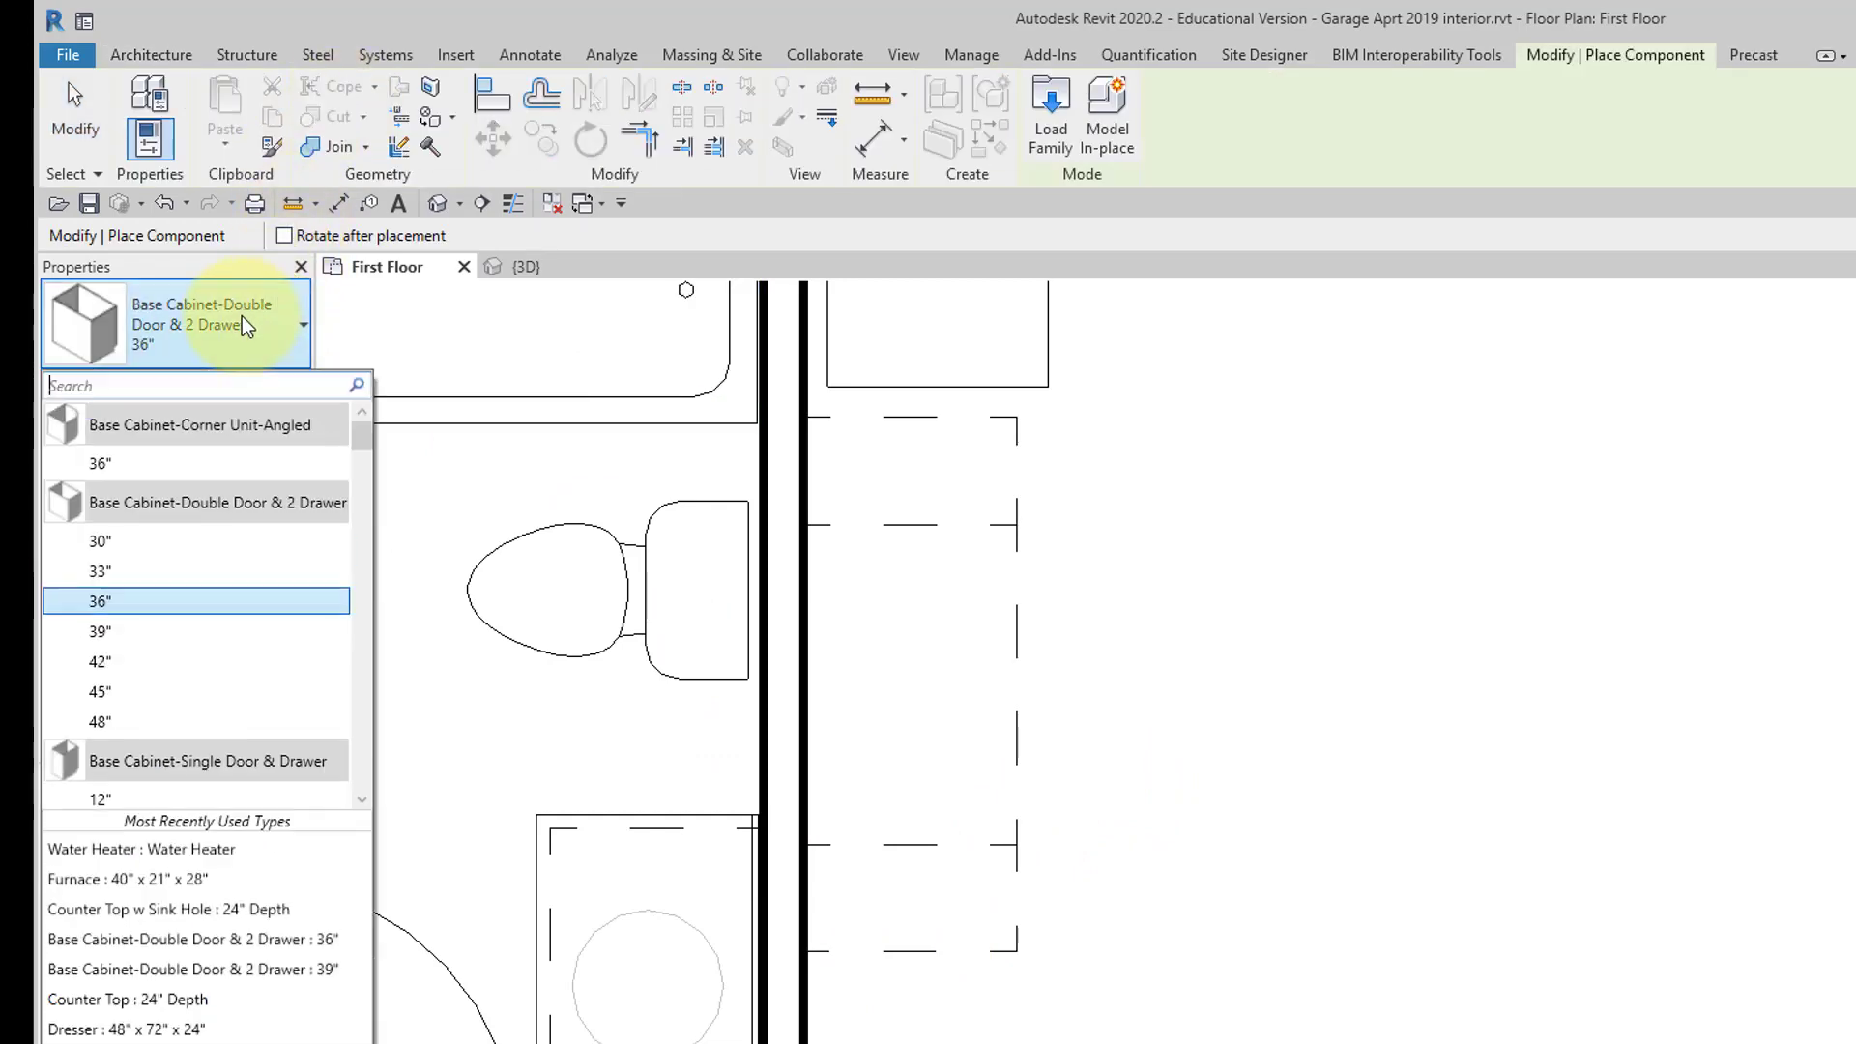
scroll(193, 616, down, 5)
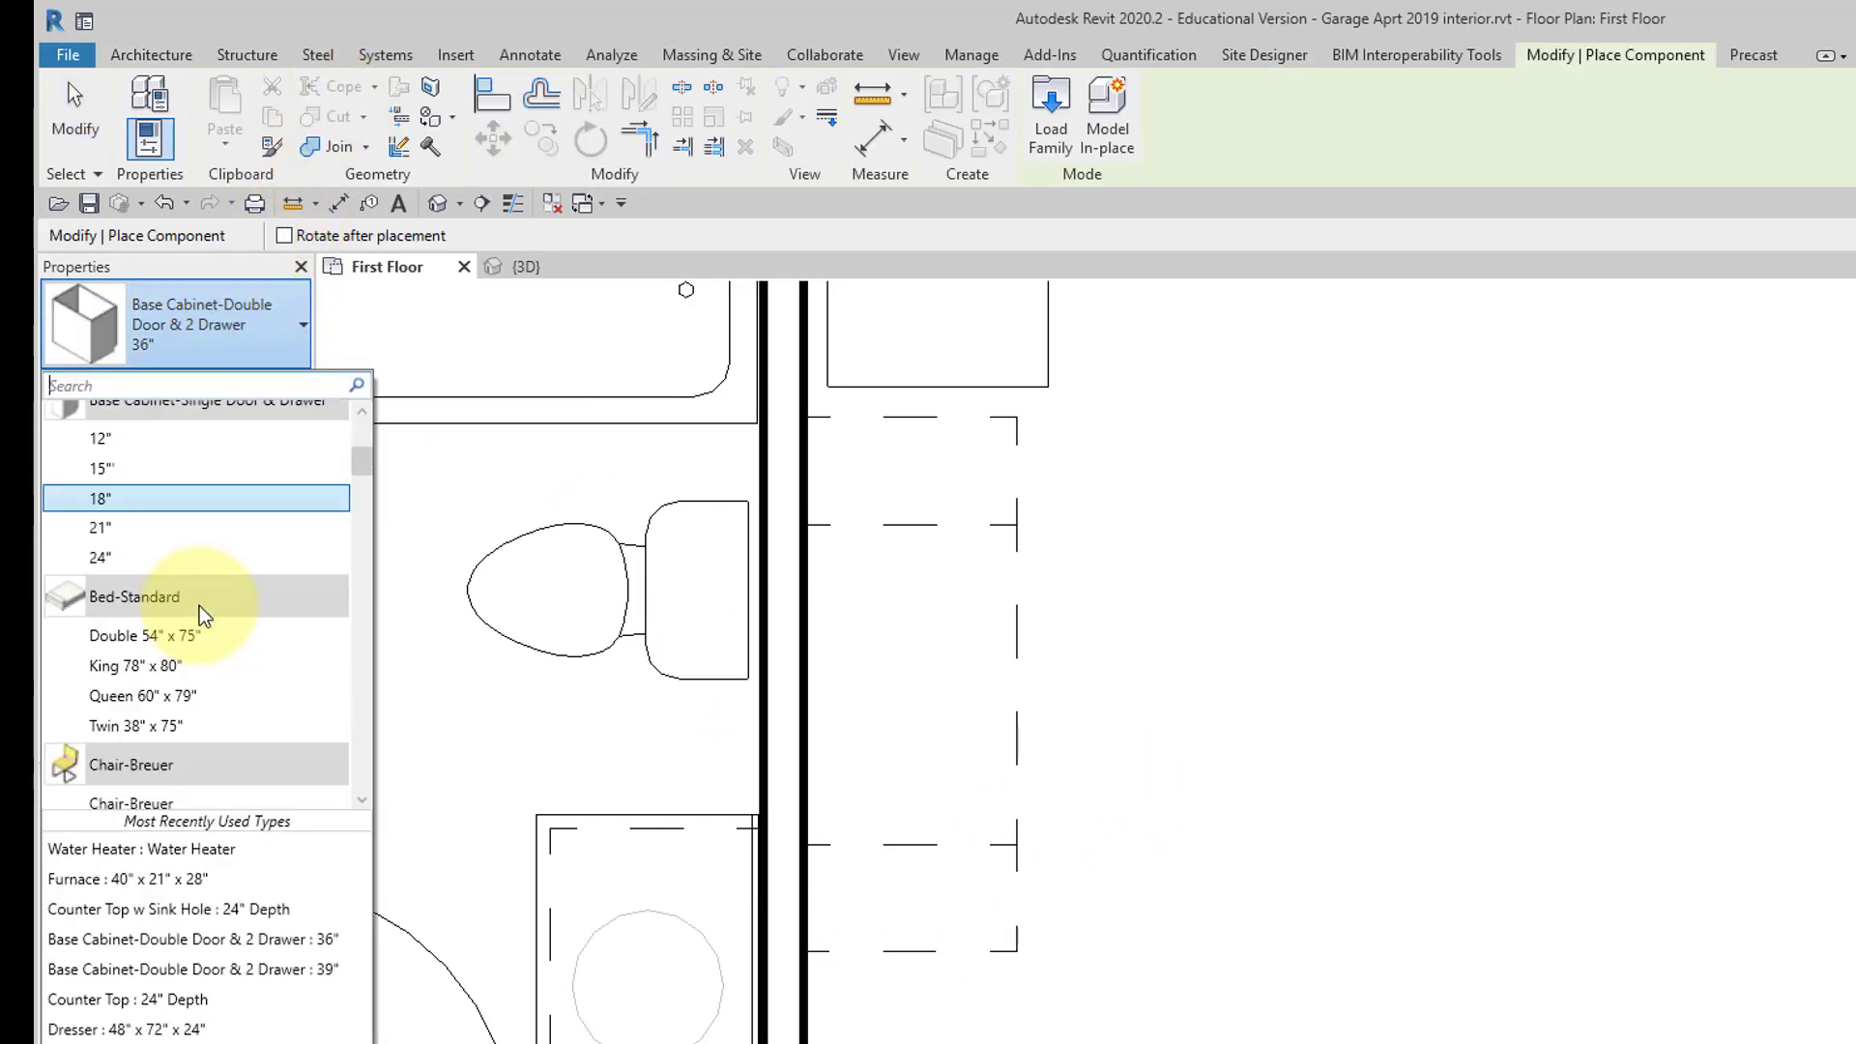
scroll(193, 613, down, 15)
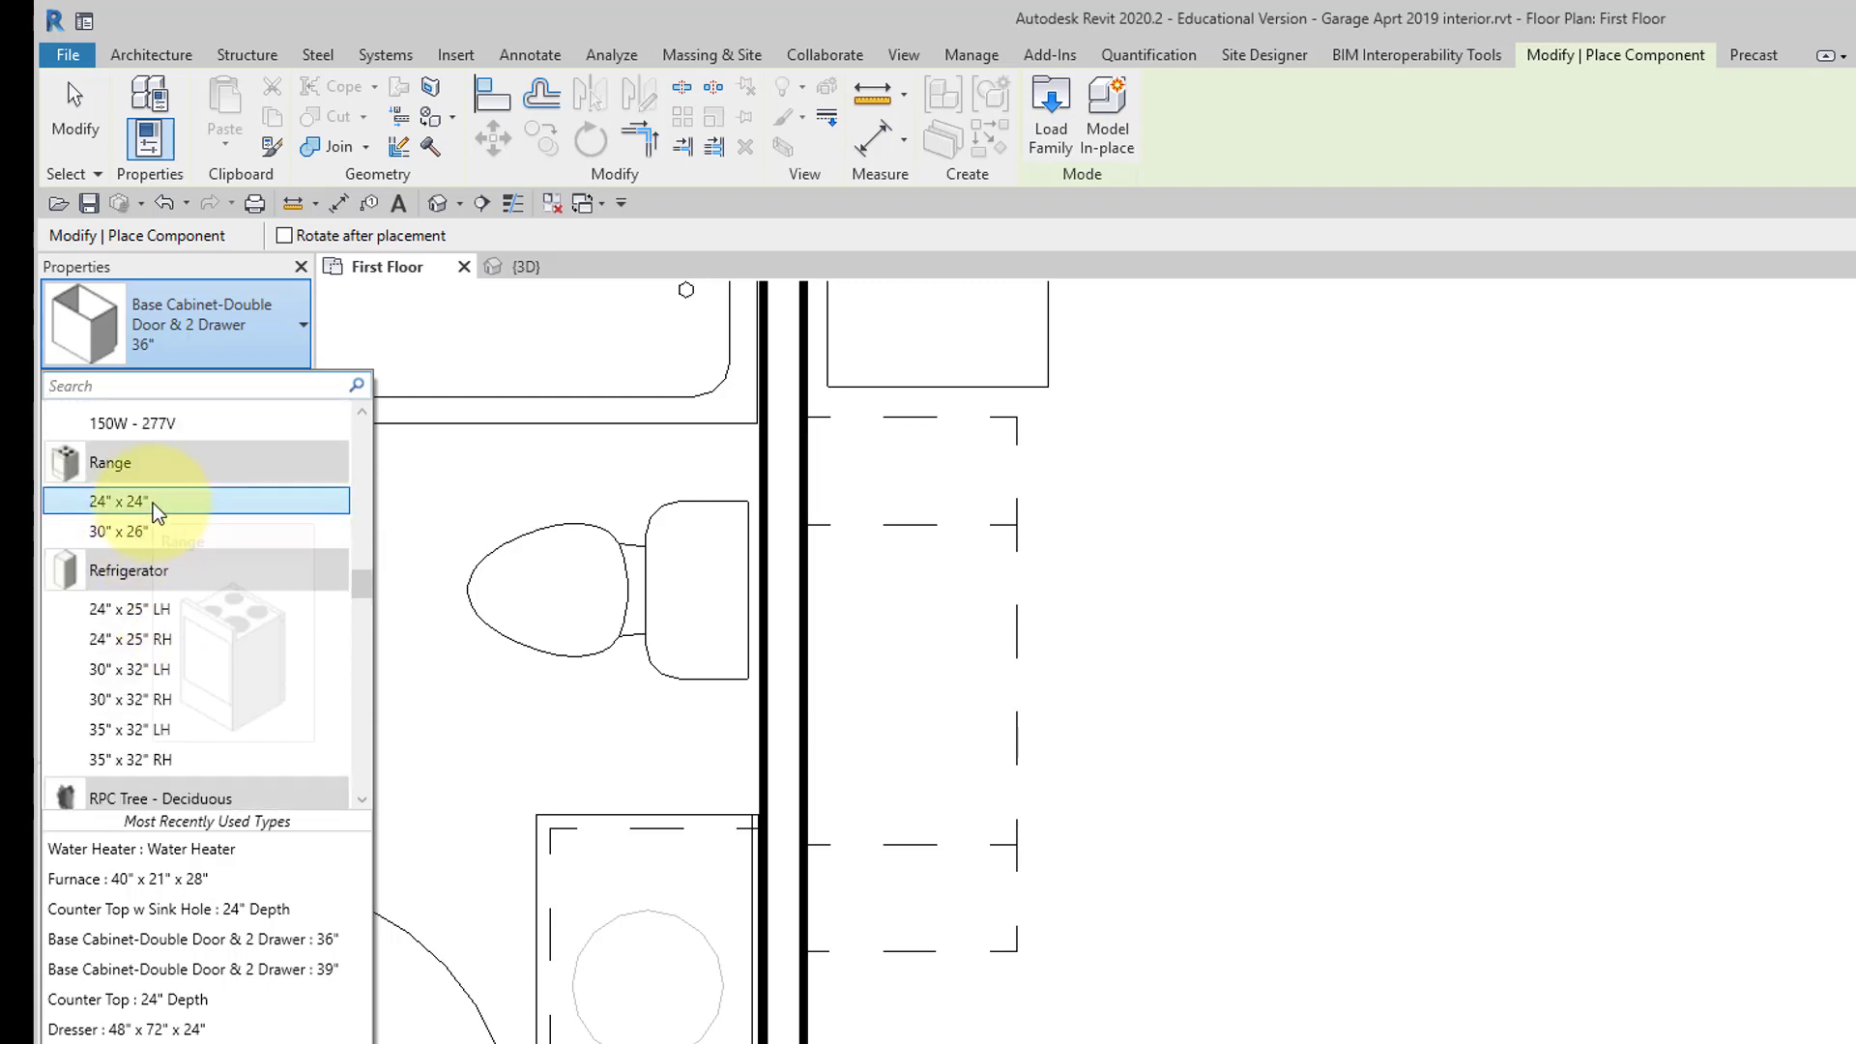
click(153, 503)
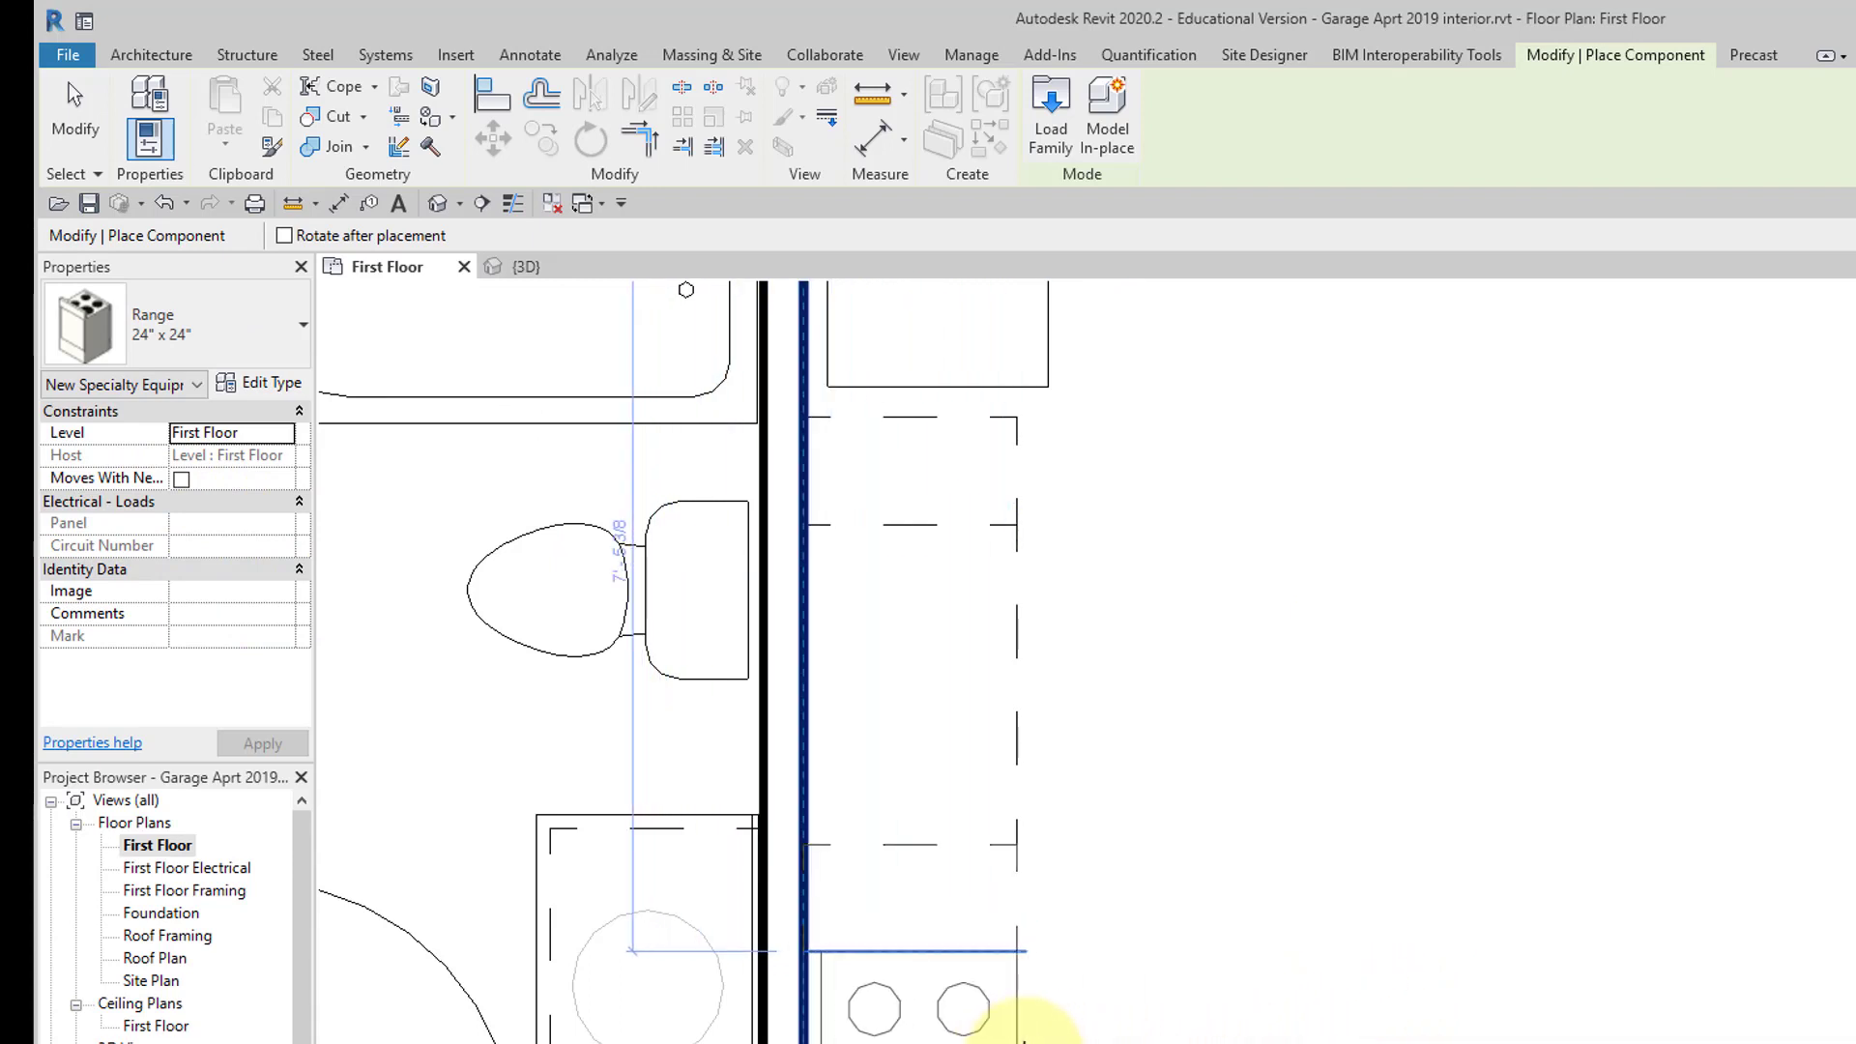
click(1022, 1040)
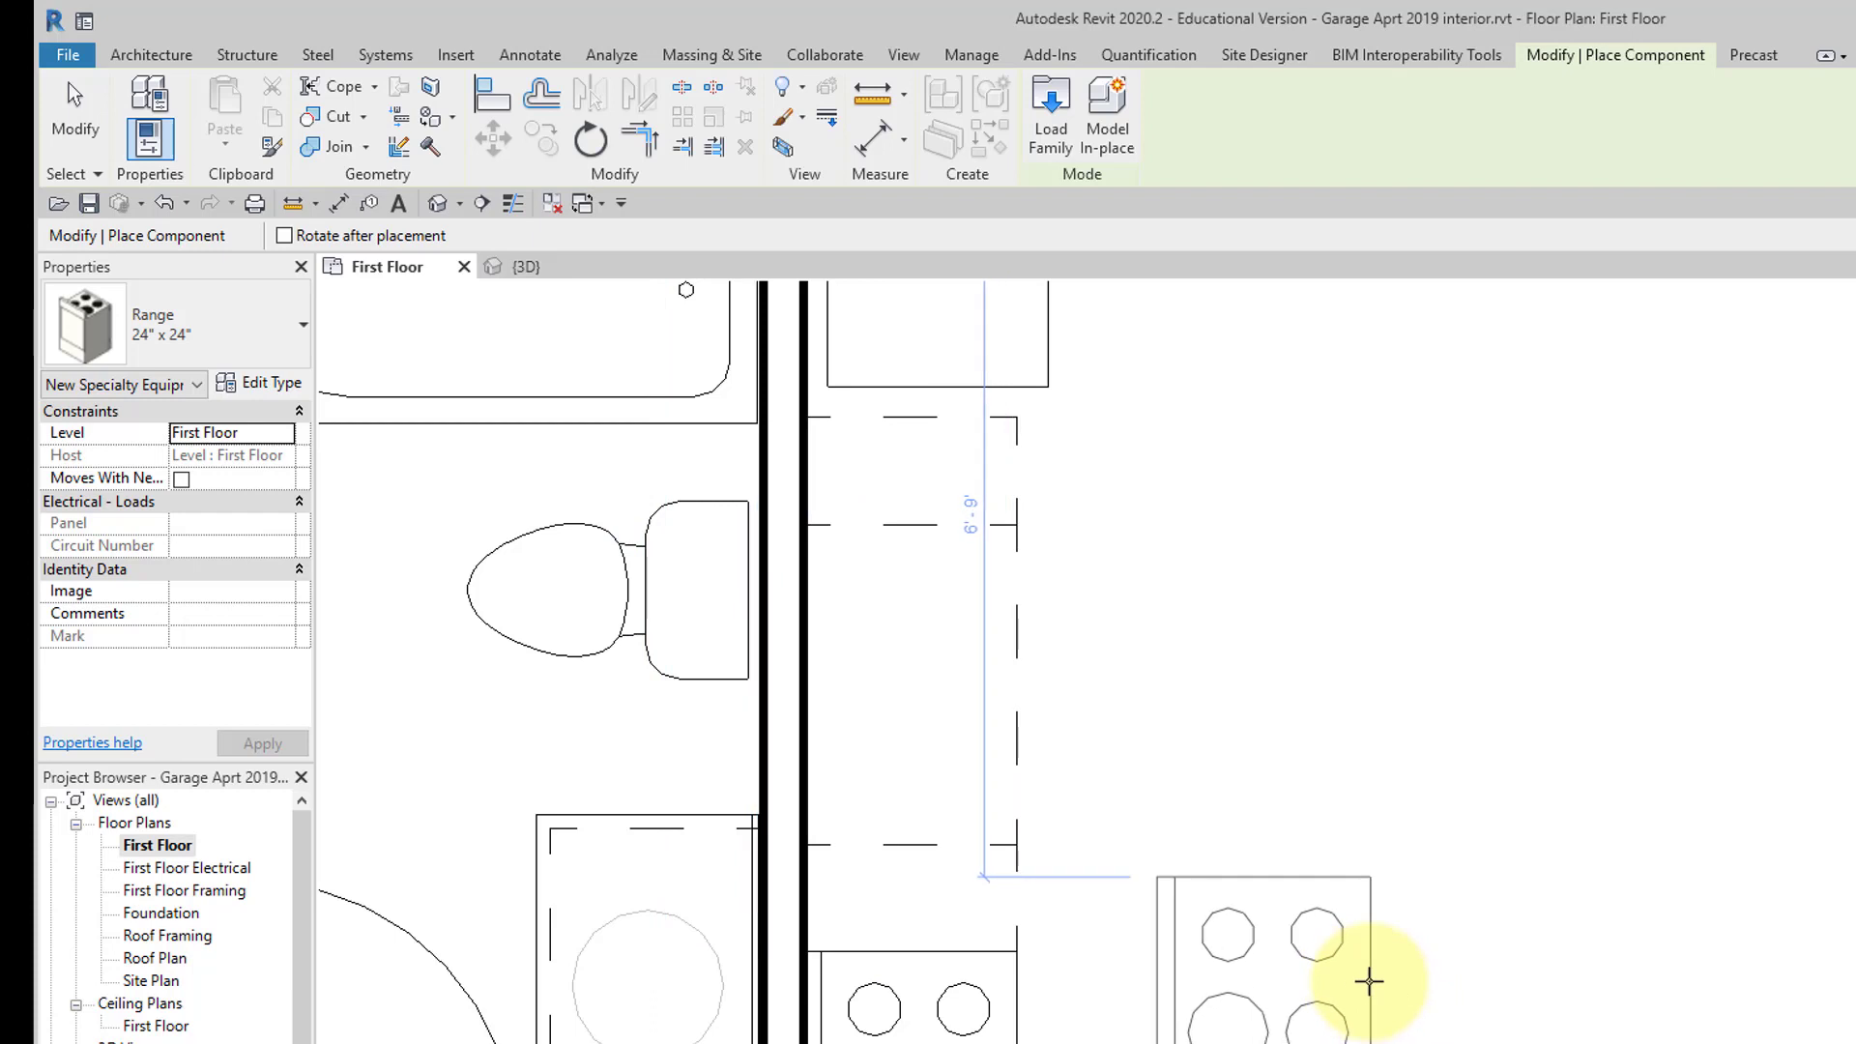
Place a 24" Depth Counter Top w Sink Hole, rotated parallel to the bathroom partition, in the open area beside the base cabinets.
key(Escape)
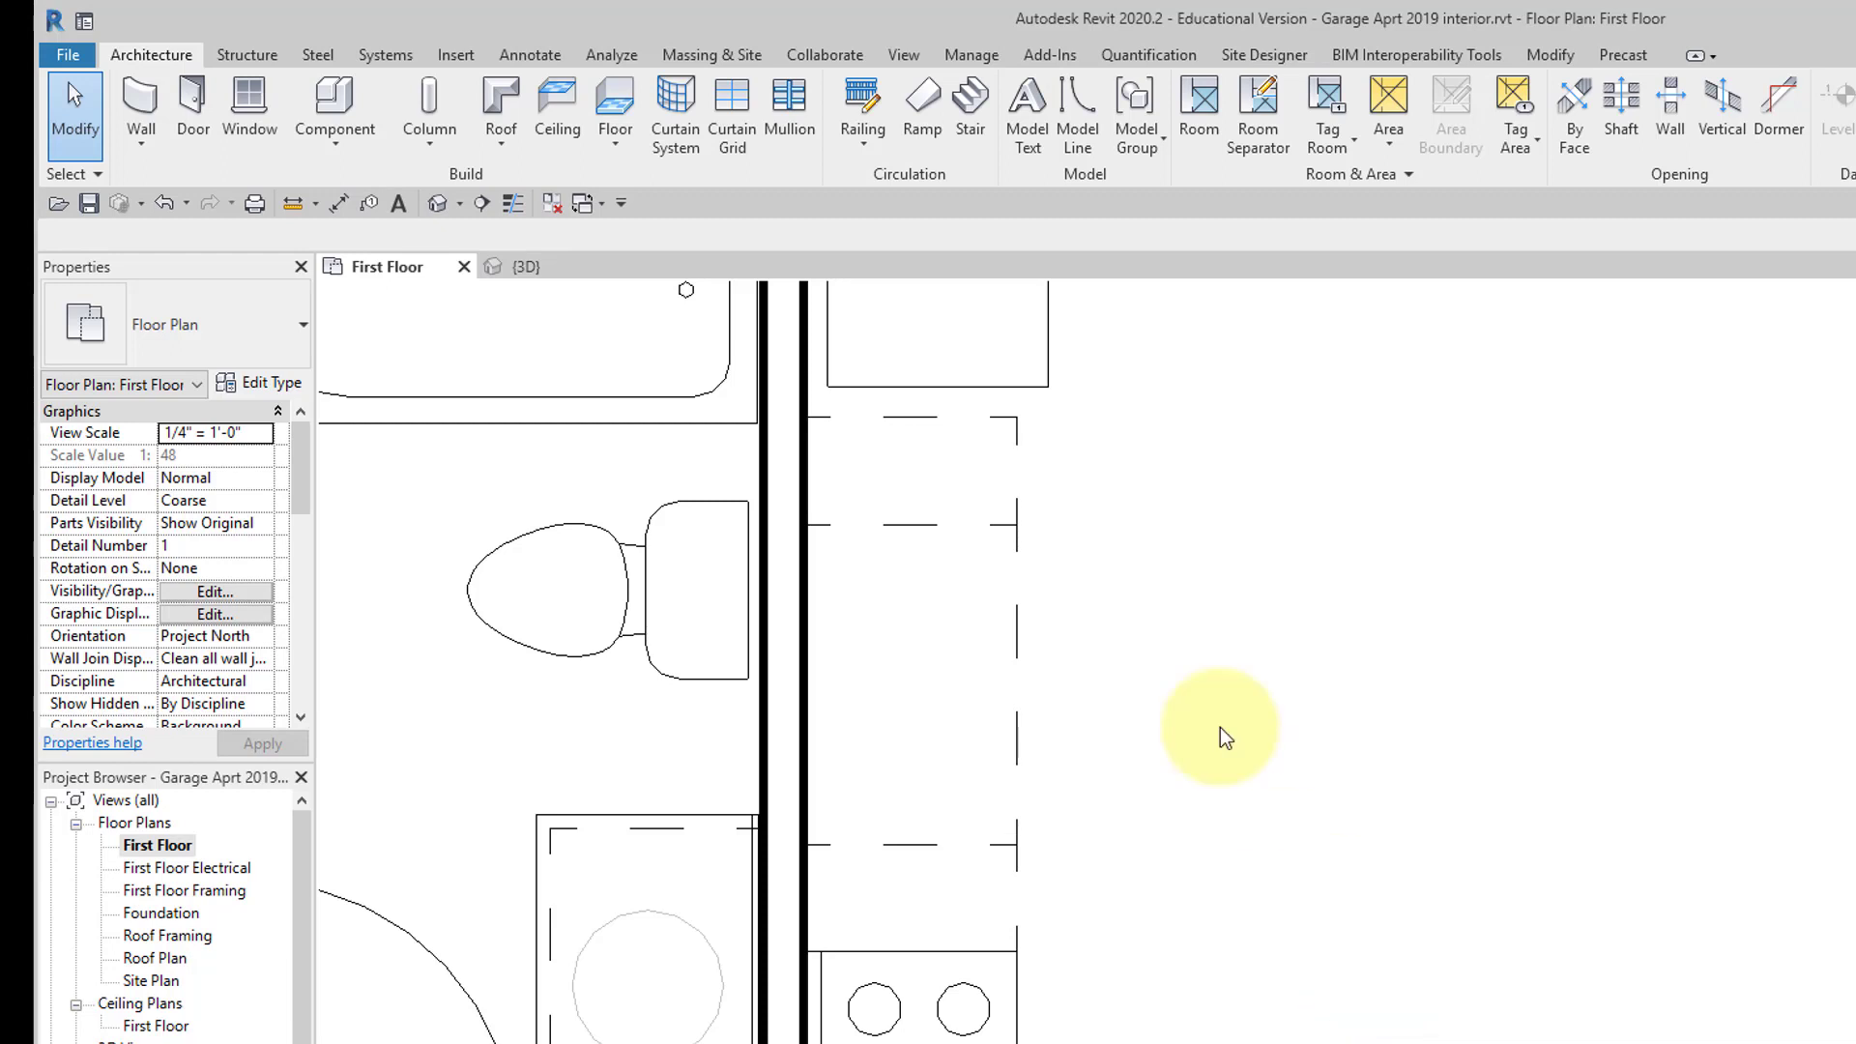
middle_drag(1164, 738, 1131, 808)
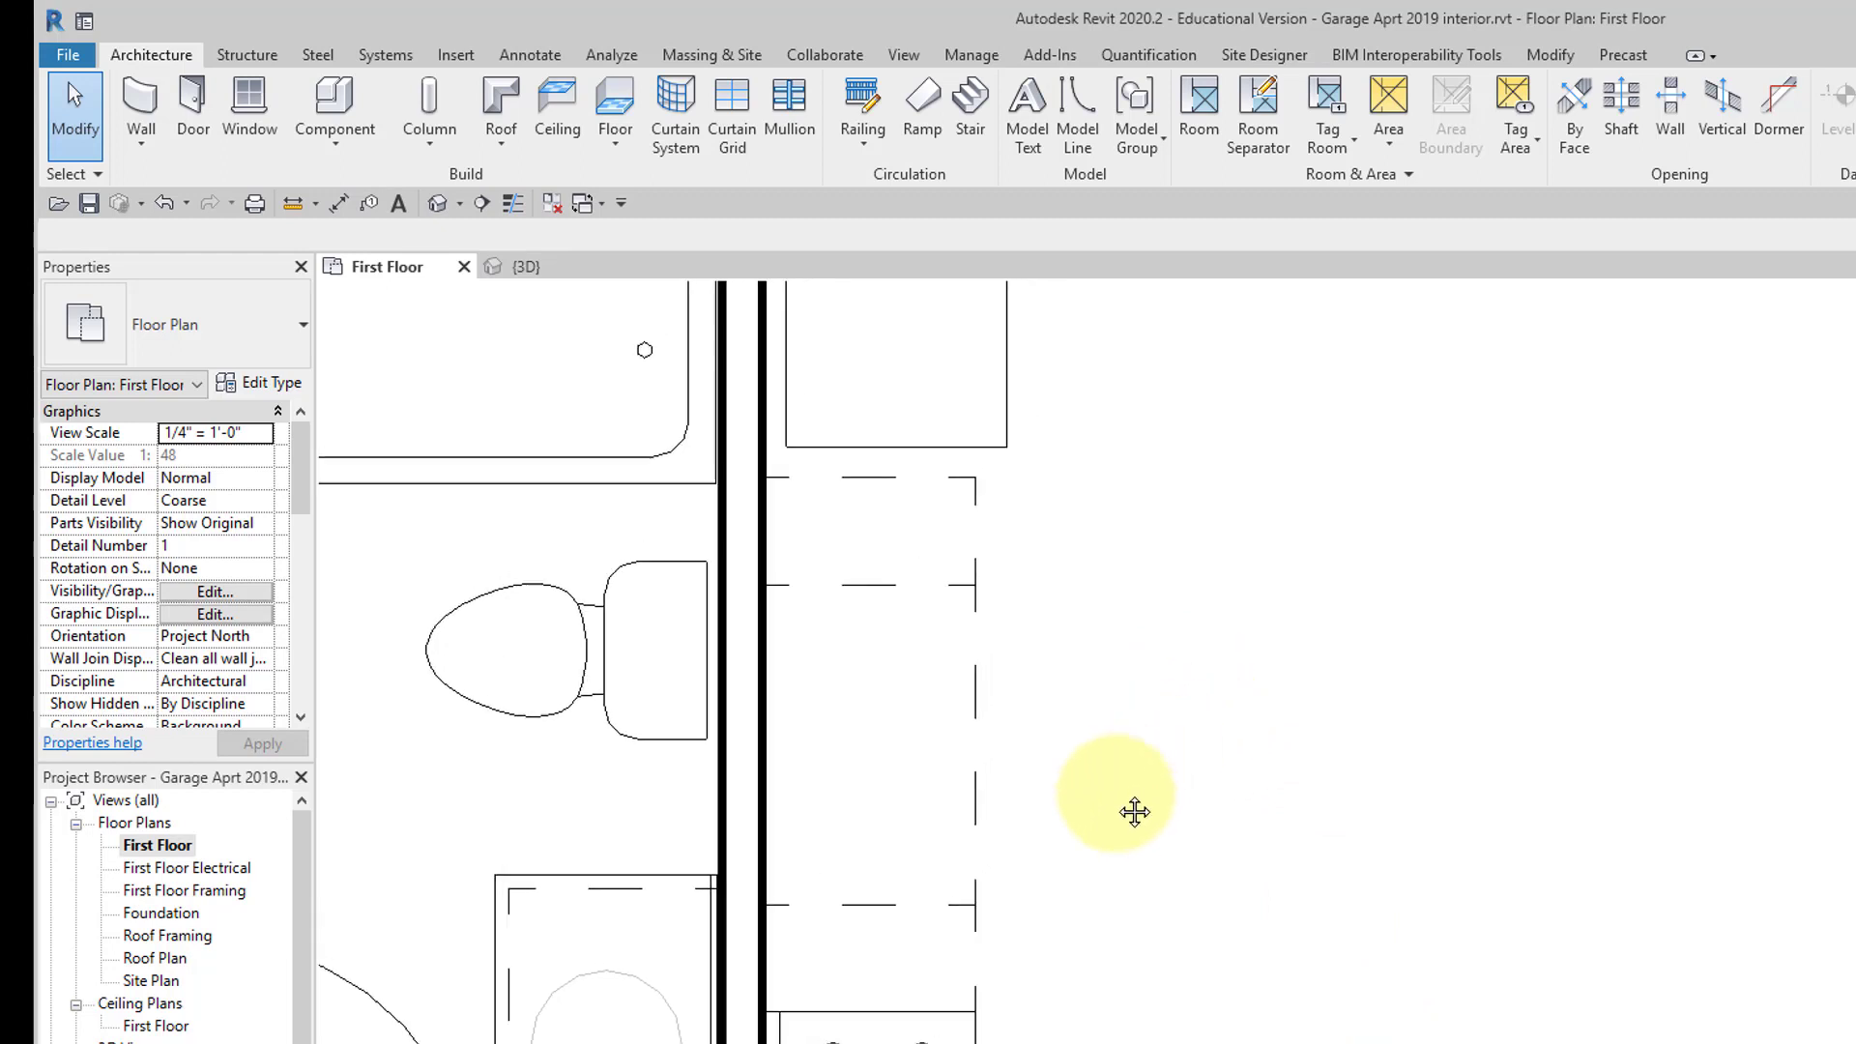
scroll(945, 676, down, 1)
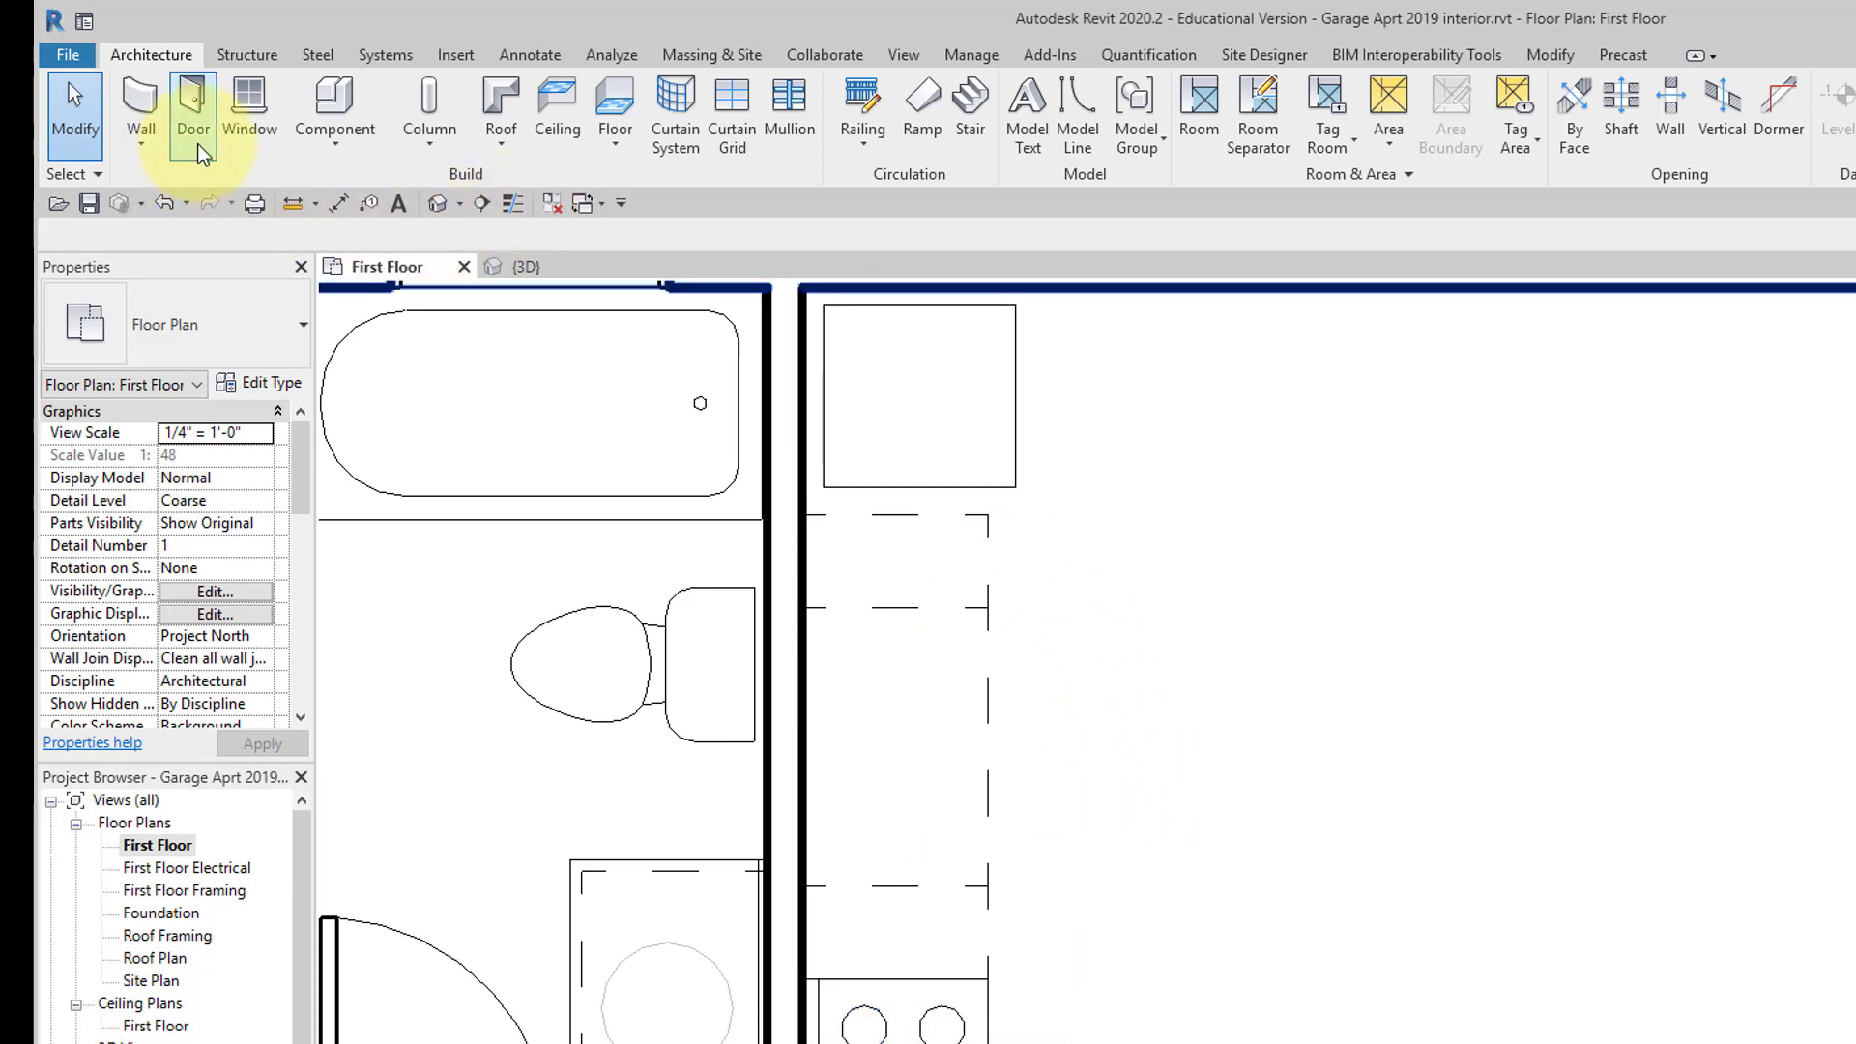
click(329, 97)
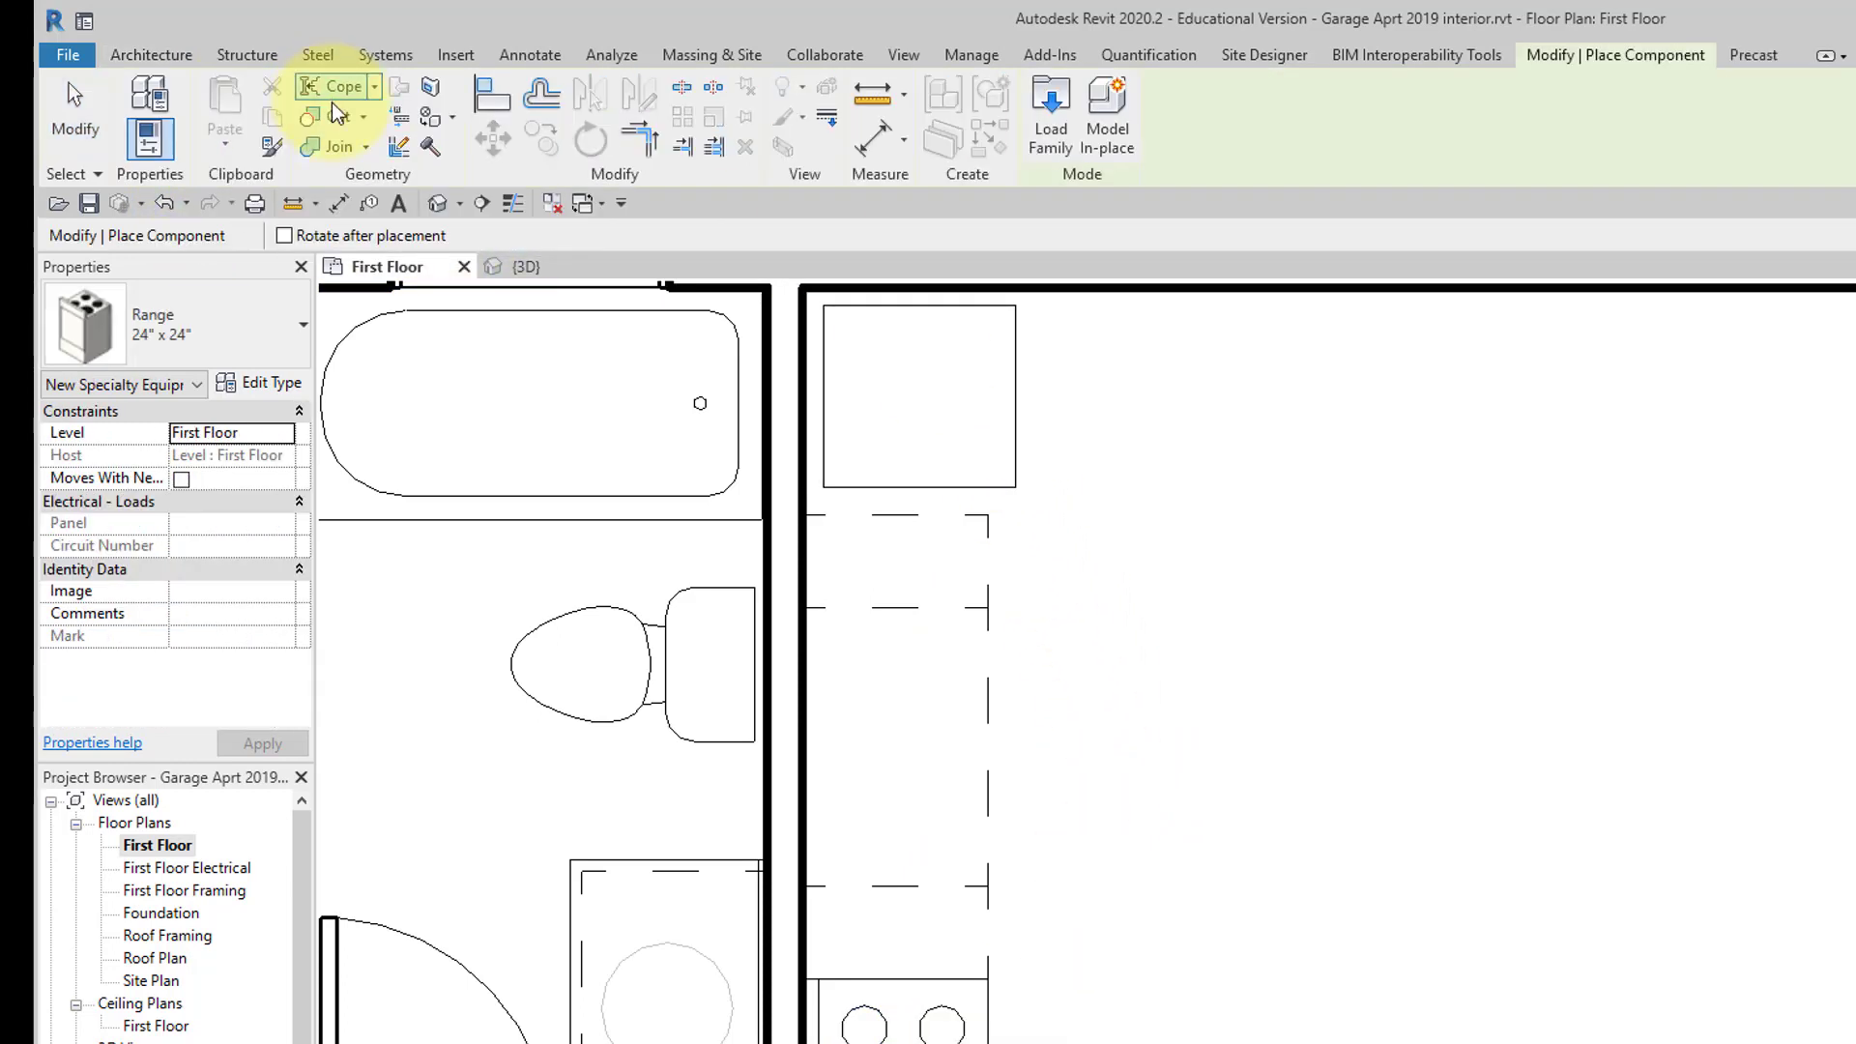
click(280, 336)
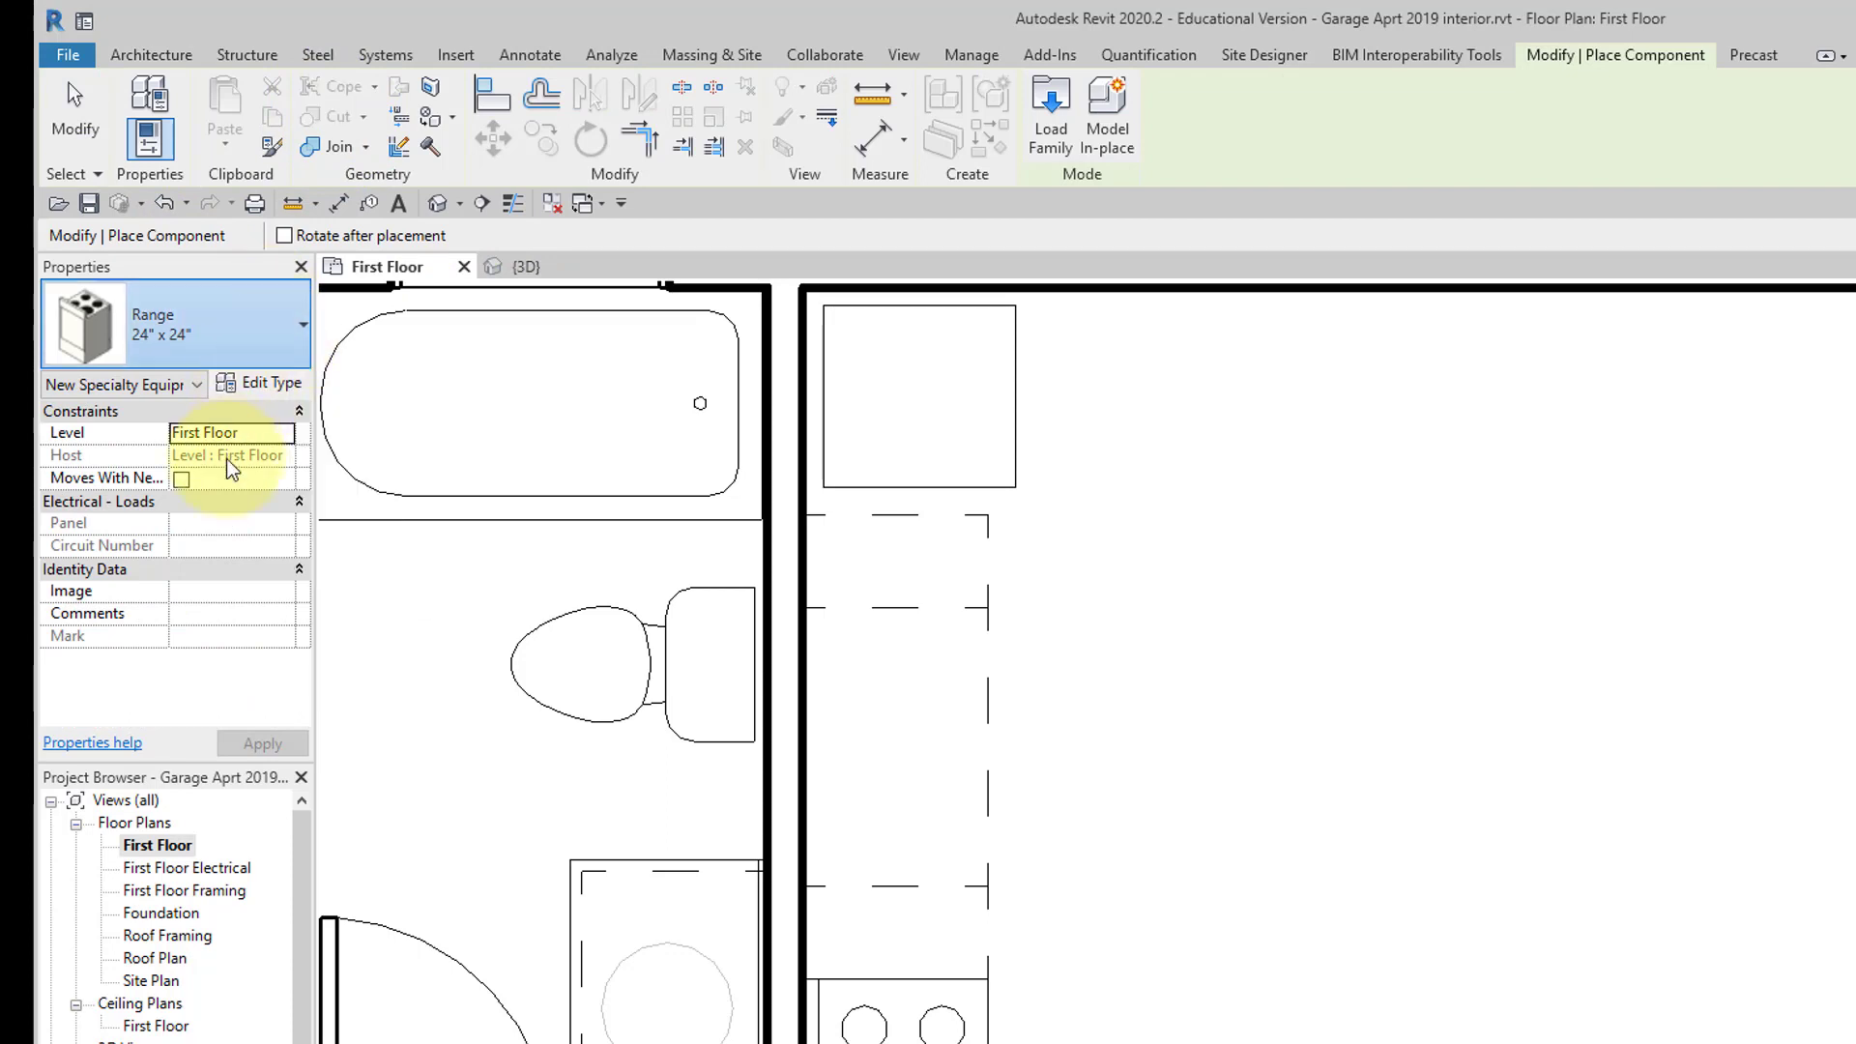
scroll(179, 562, up, 12)
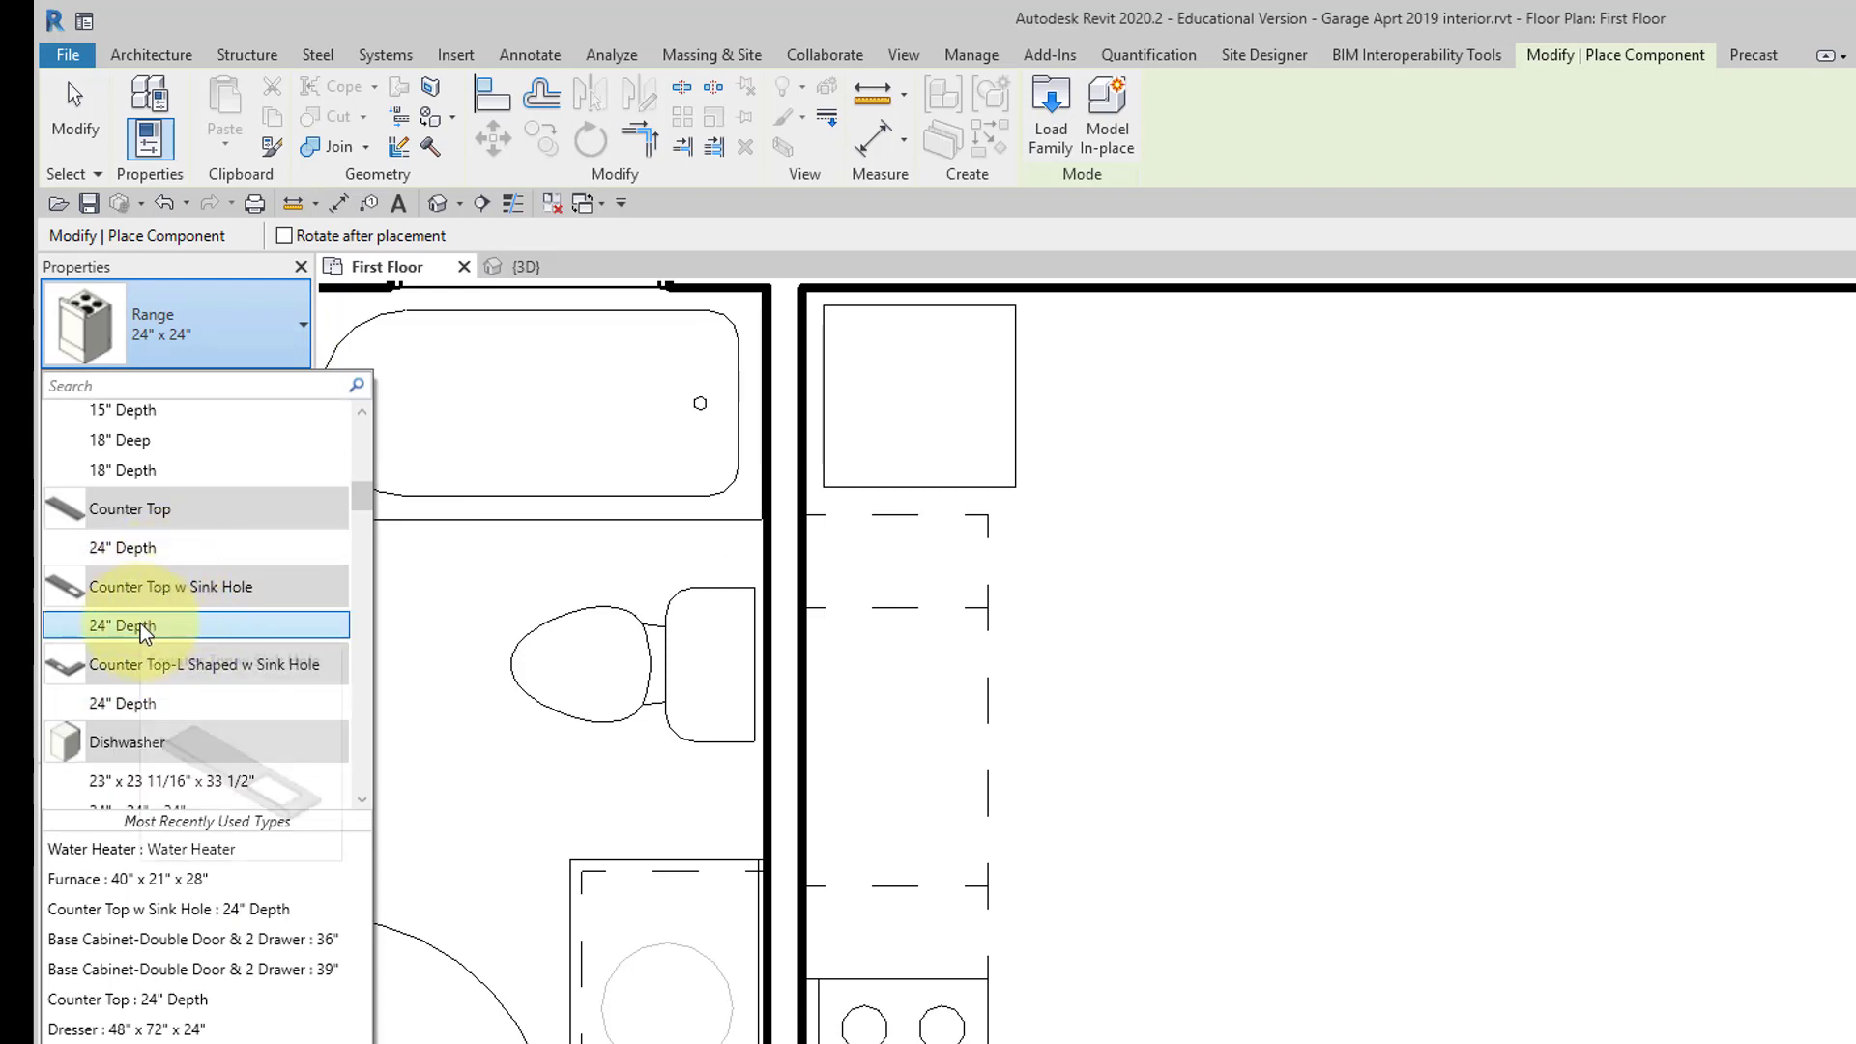
click(141, 623)
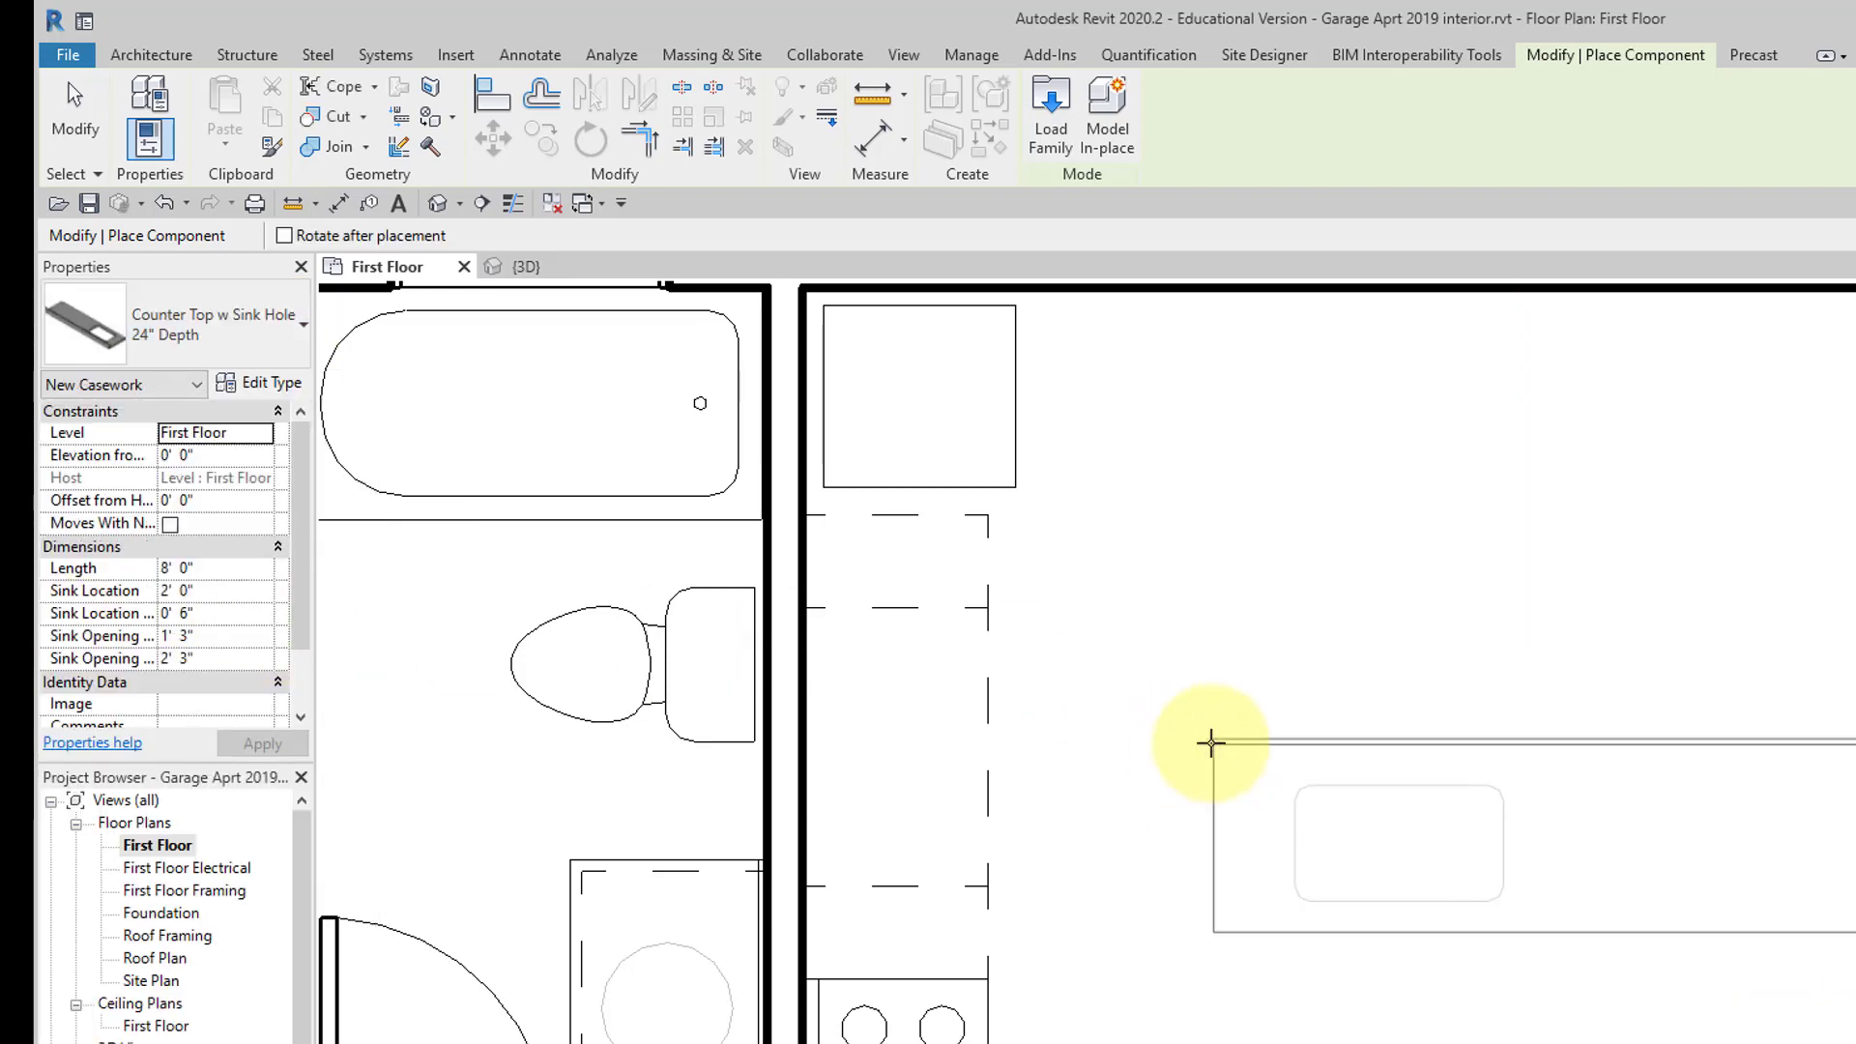
key(space)
click(1197, 1010)
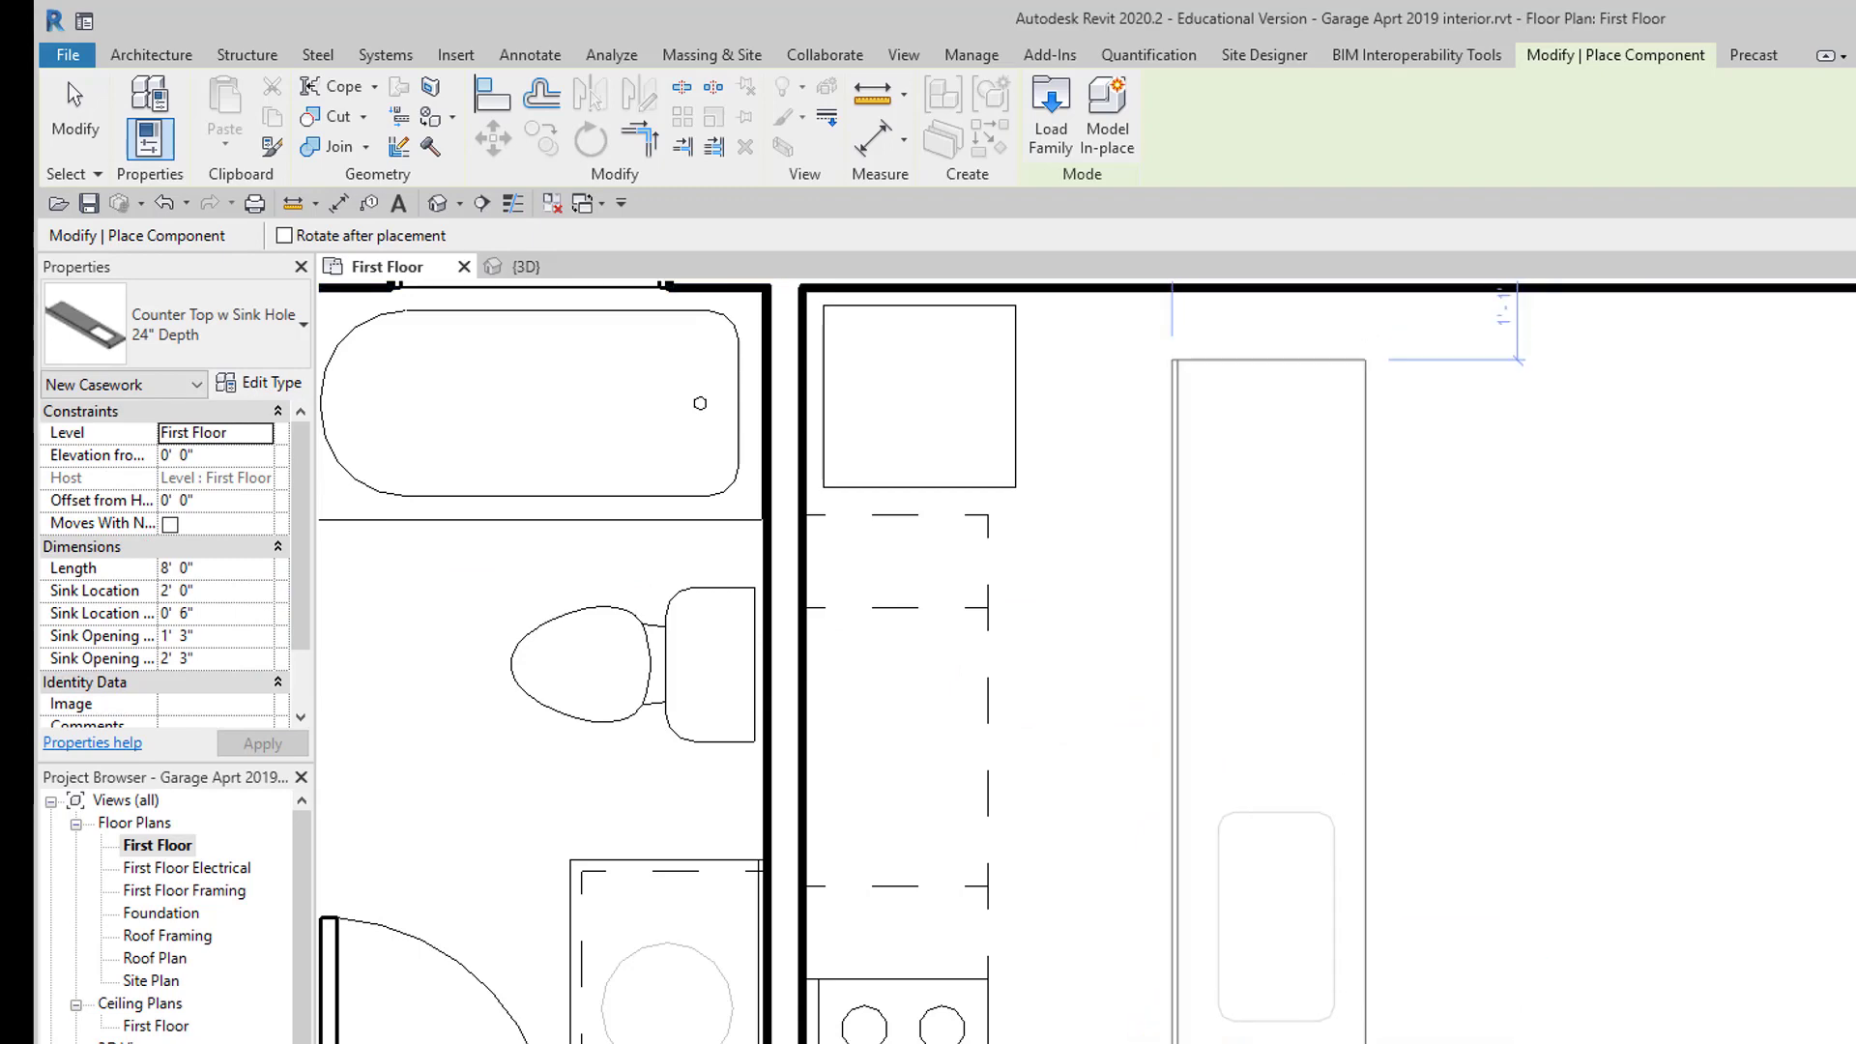
key(Escape)
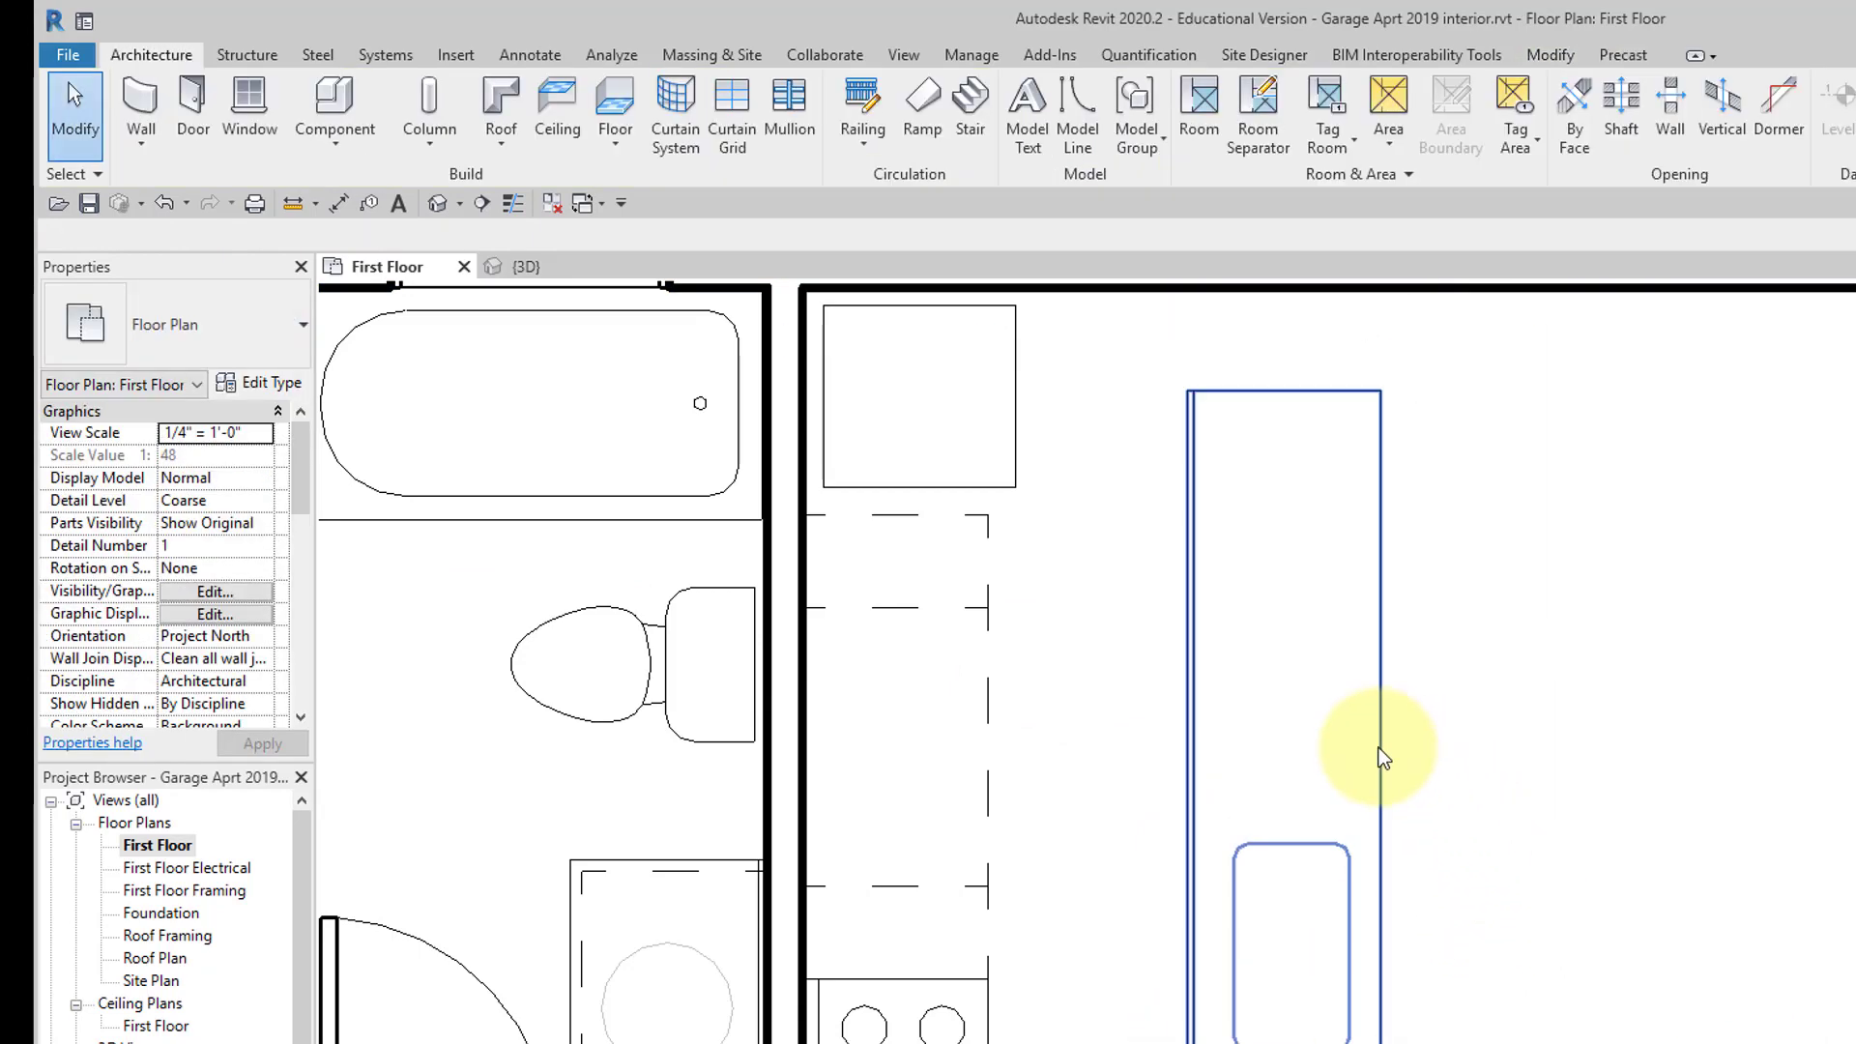
Shorten the countertop from its upper end to a length of 3' 10".
click(1380, 758)
click(1279, 447)
drag(1288, 394, 1290, 777)
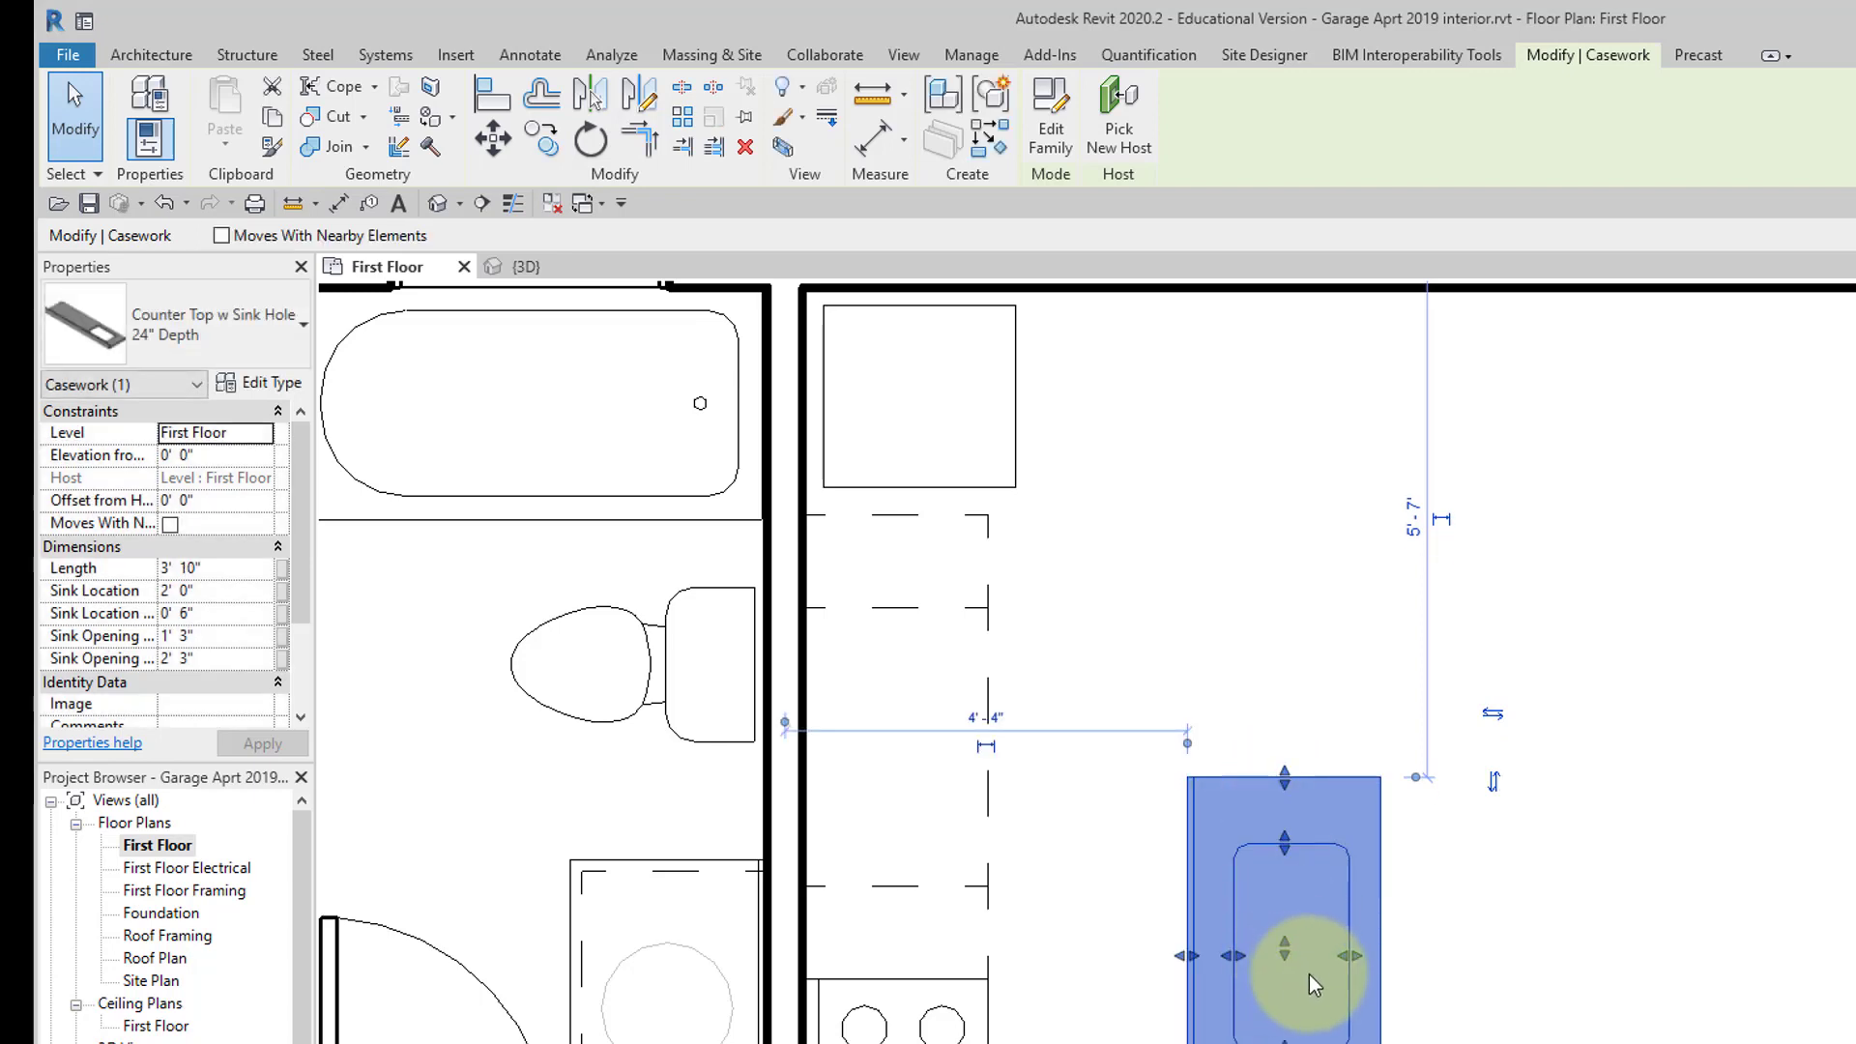
Move the countertop onto the base cabinets and nudge it until its back edge meets the face of the bathroom partition.
drag(1326, 983, 952, 837)
scroll(942, 819, up, 2)
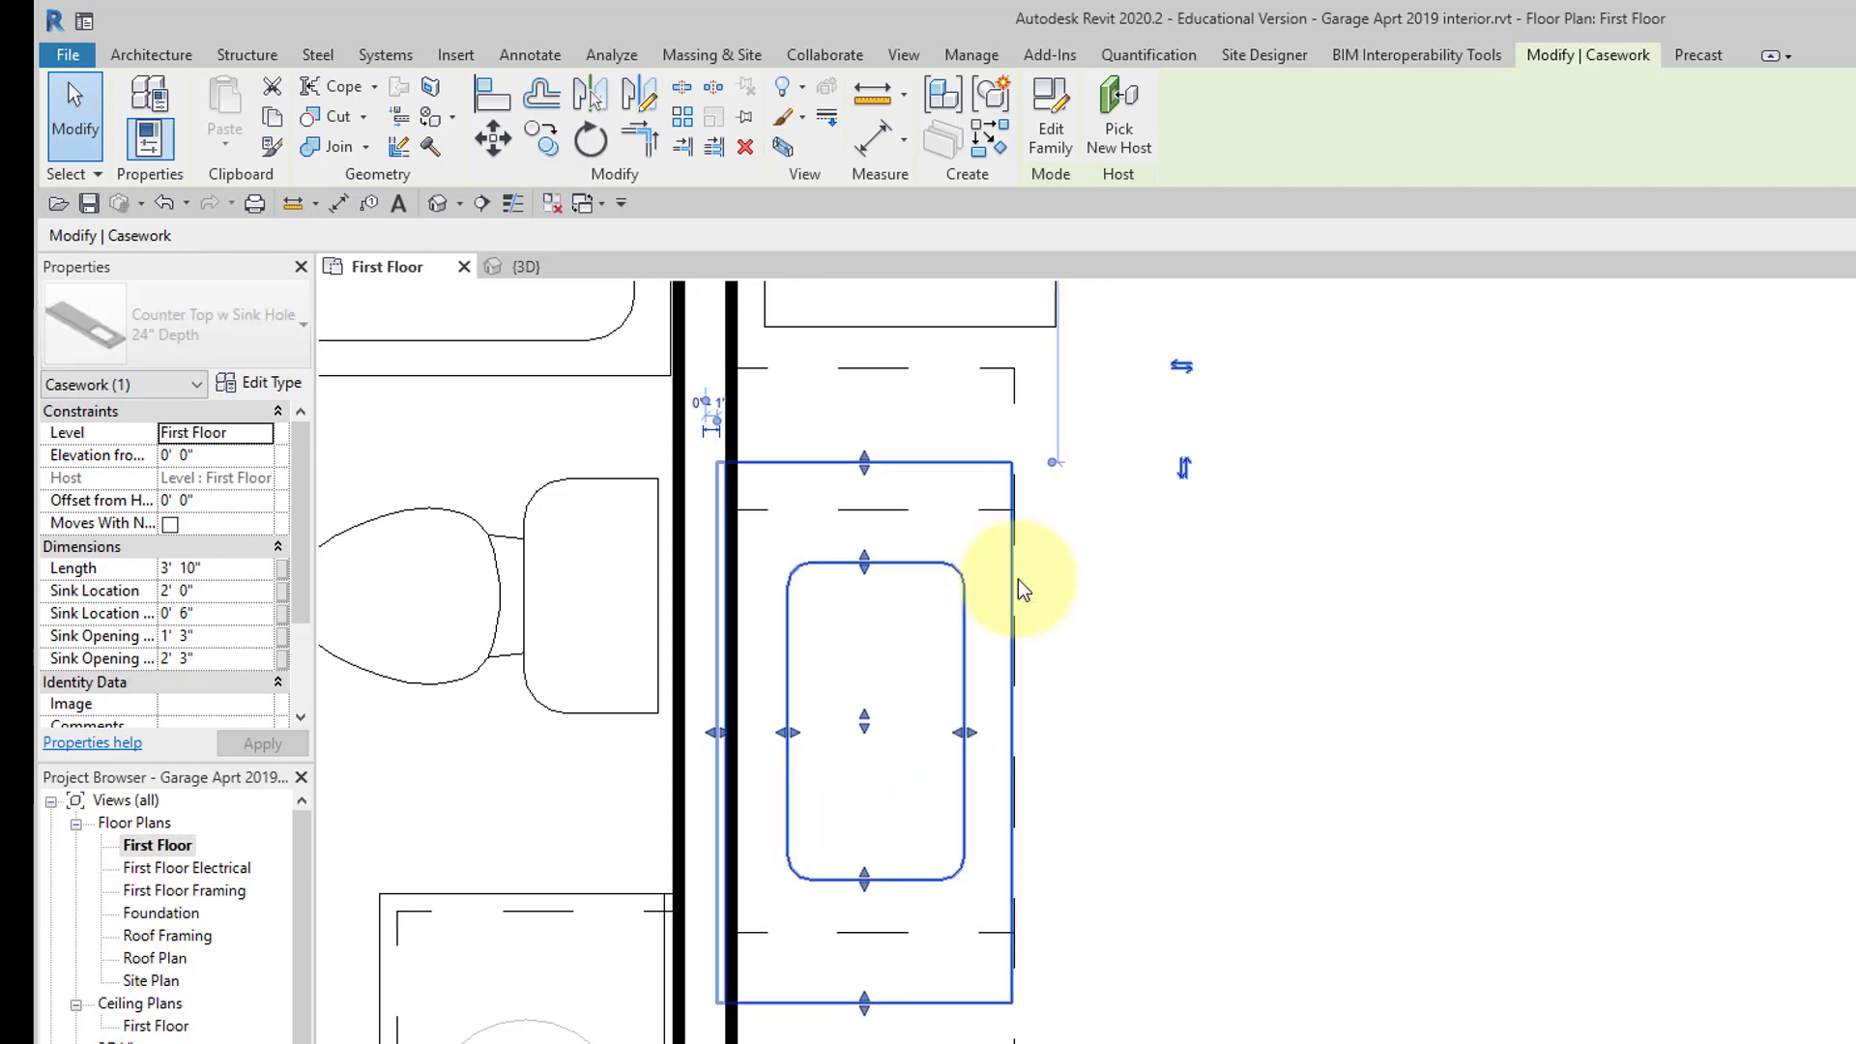
key(Right)
key(Right)
key(Right)
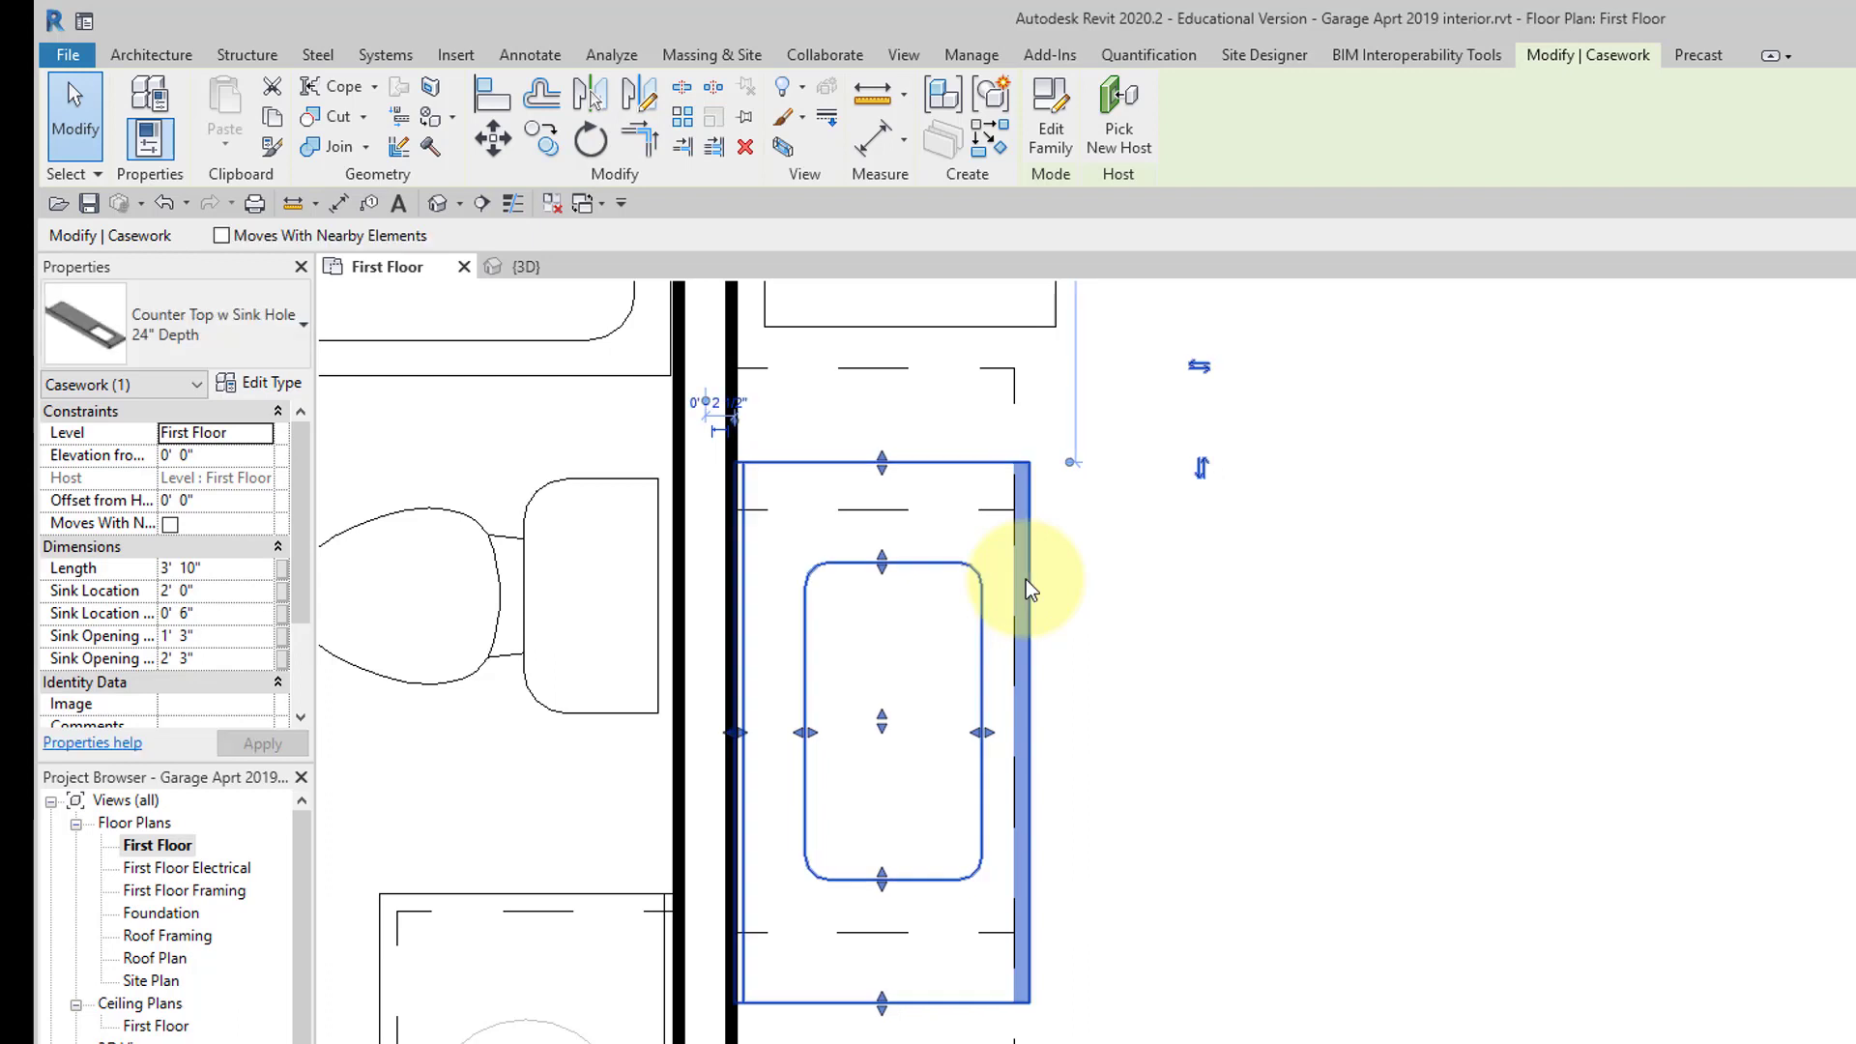
scroll(872, 646, up, 2)
key(Right)
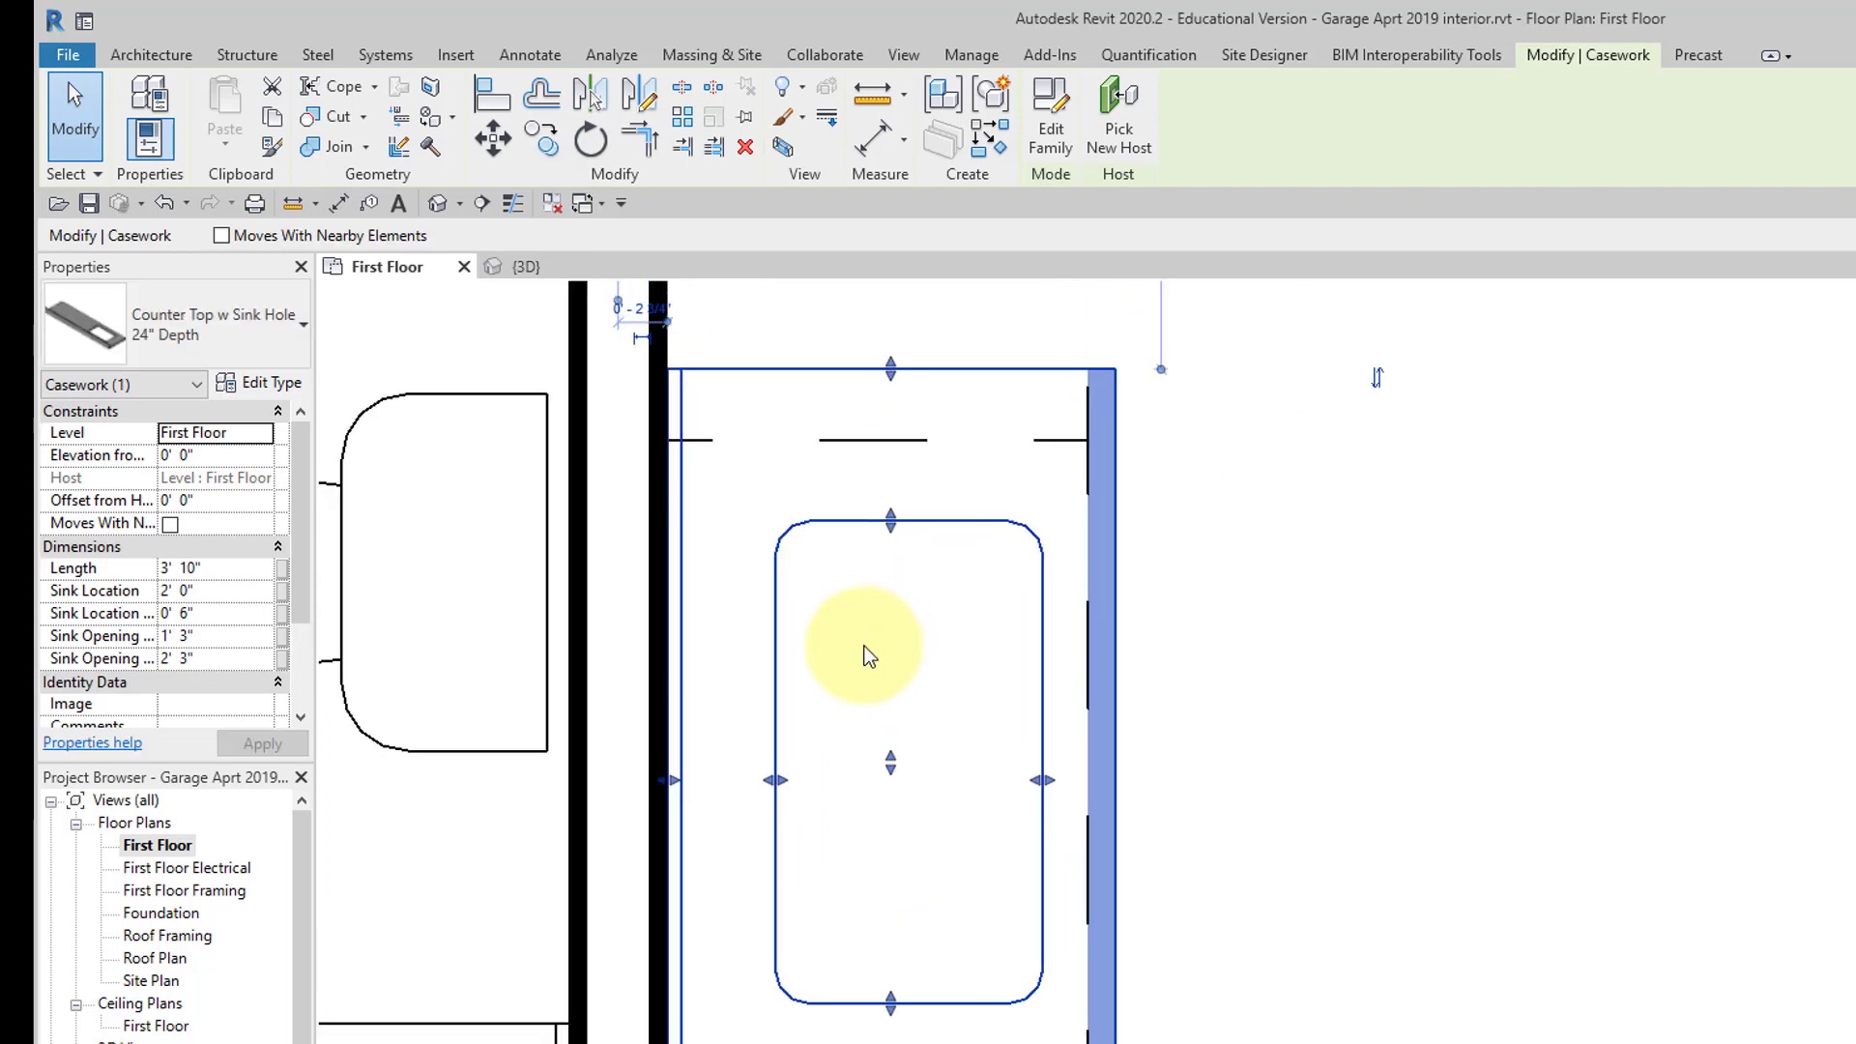
scroll(867, 656, down, 1)
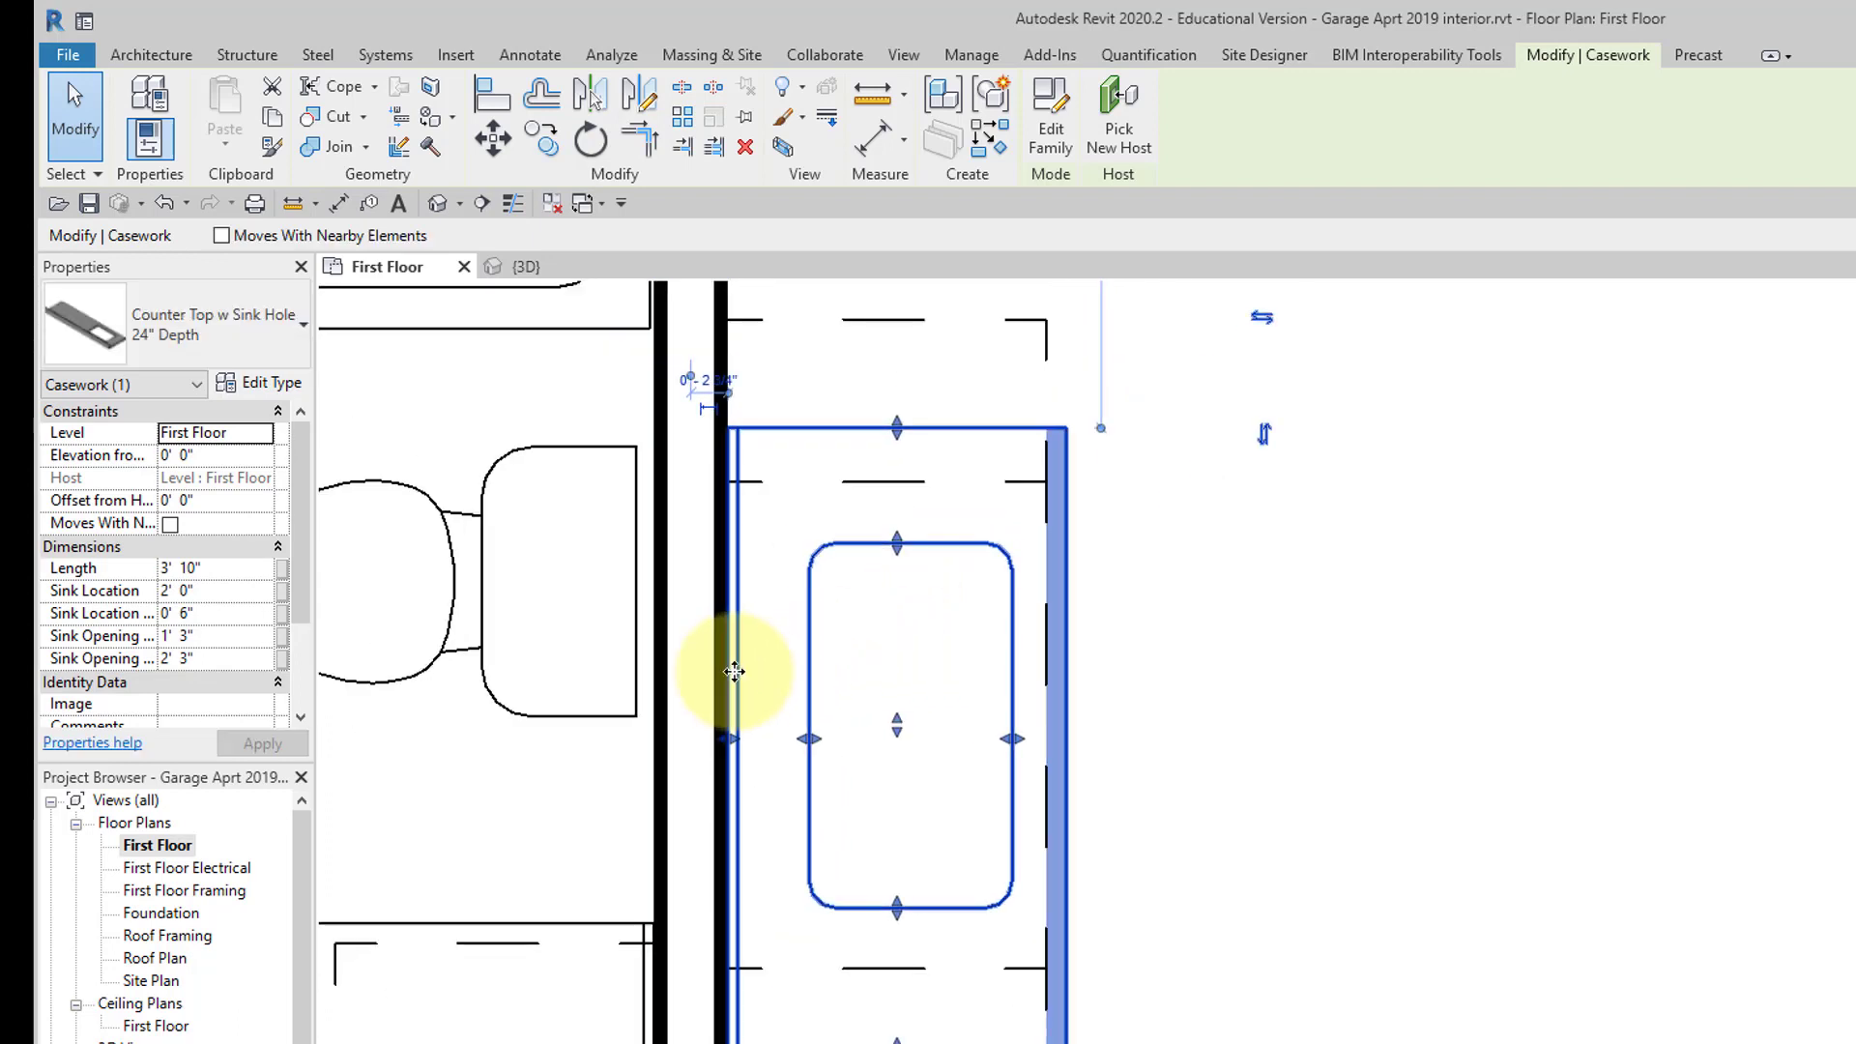
scroll(723, 696, up, 4)
scroll(723, 694, down, 3)
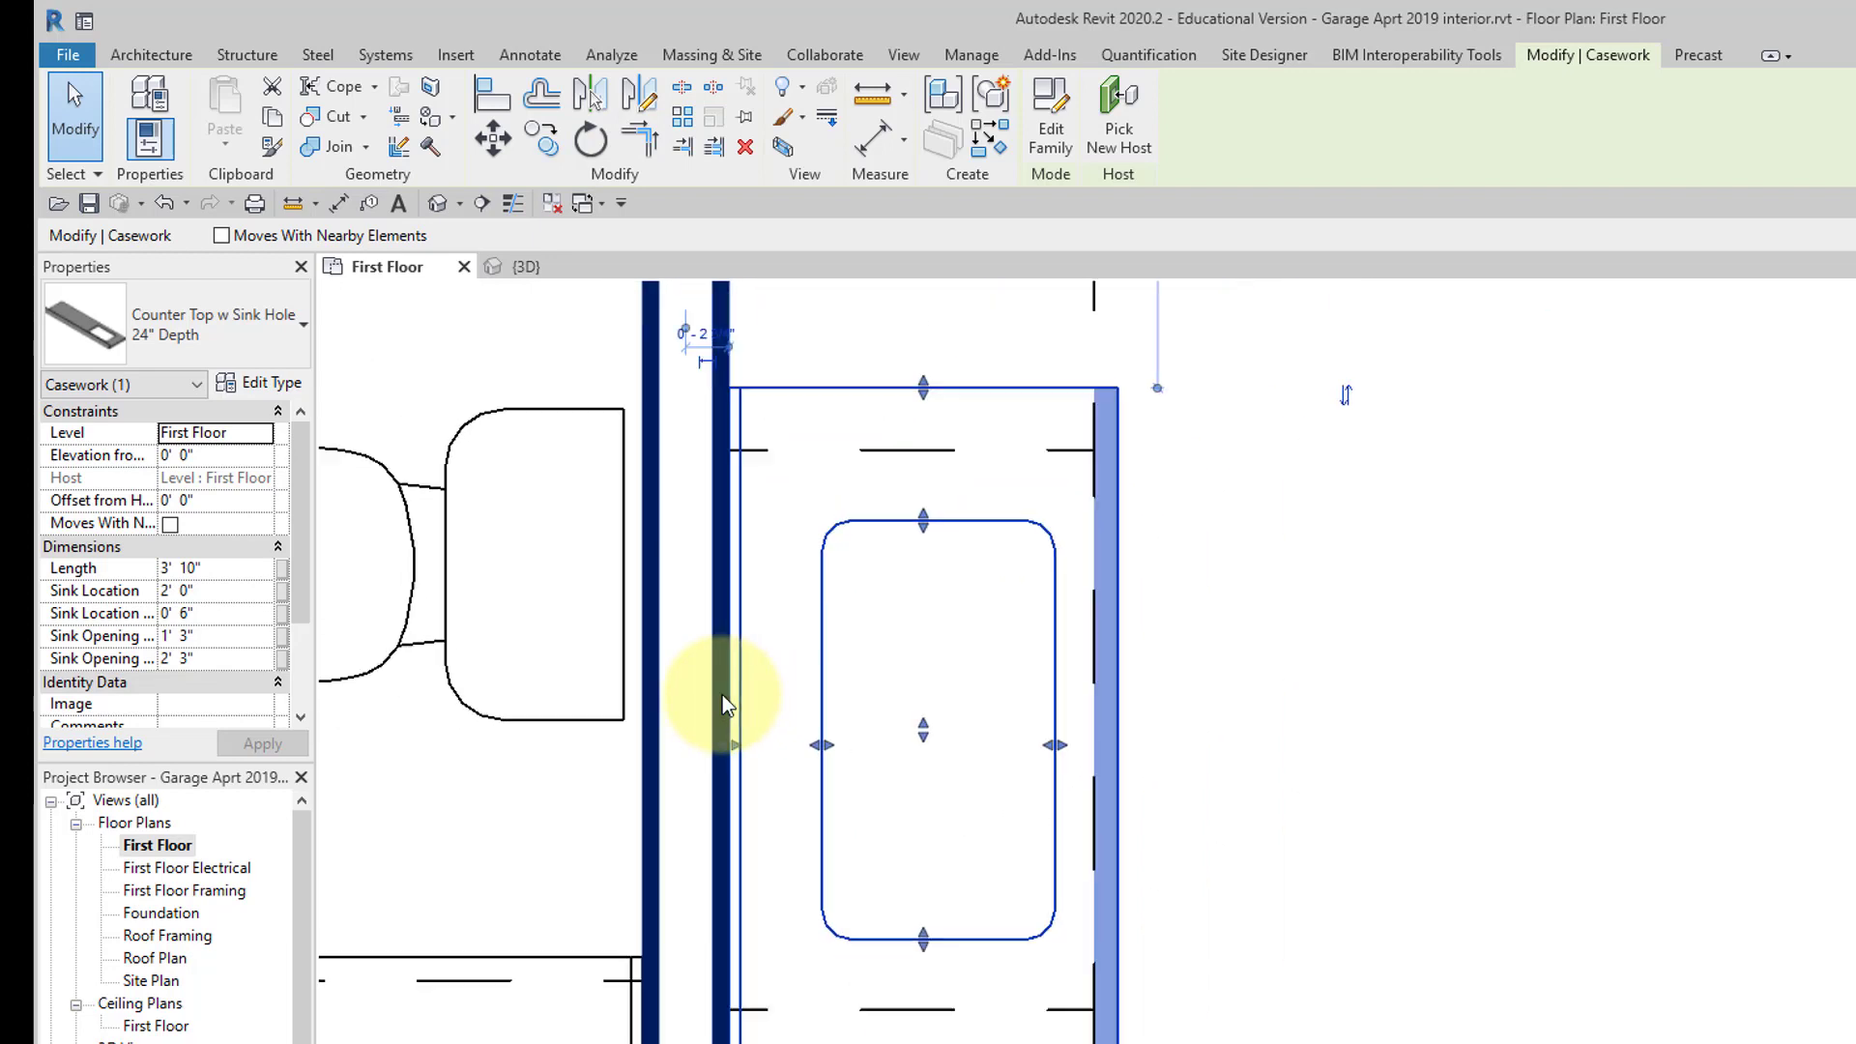
scroll(1208, 764, down, 1)
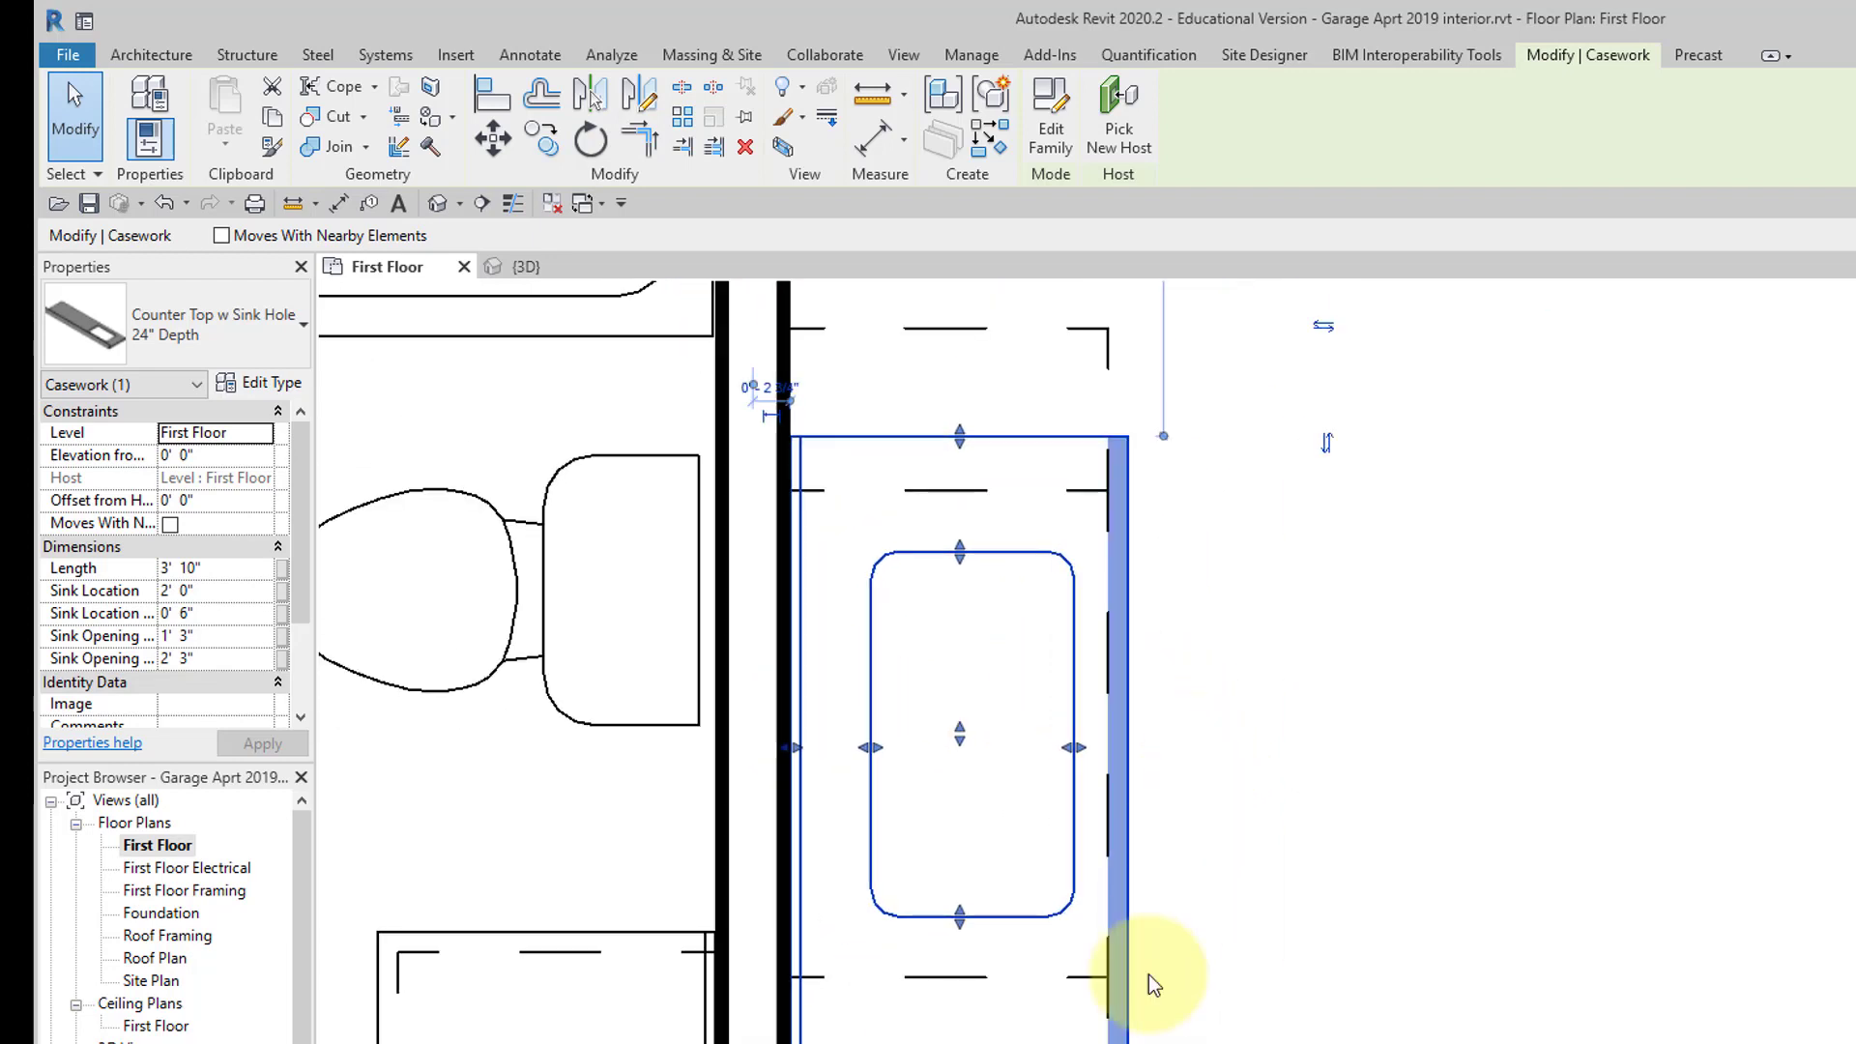
Stretch the countertop down to the range and up just past the upper 12" base cabinet, for a length of 5' 1 3/8".
drag(960, 1027, 959, 1043)
middle_drag(1127, 464, 1127, 752)
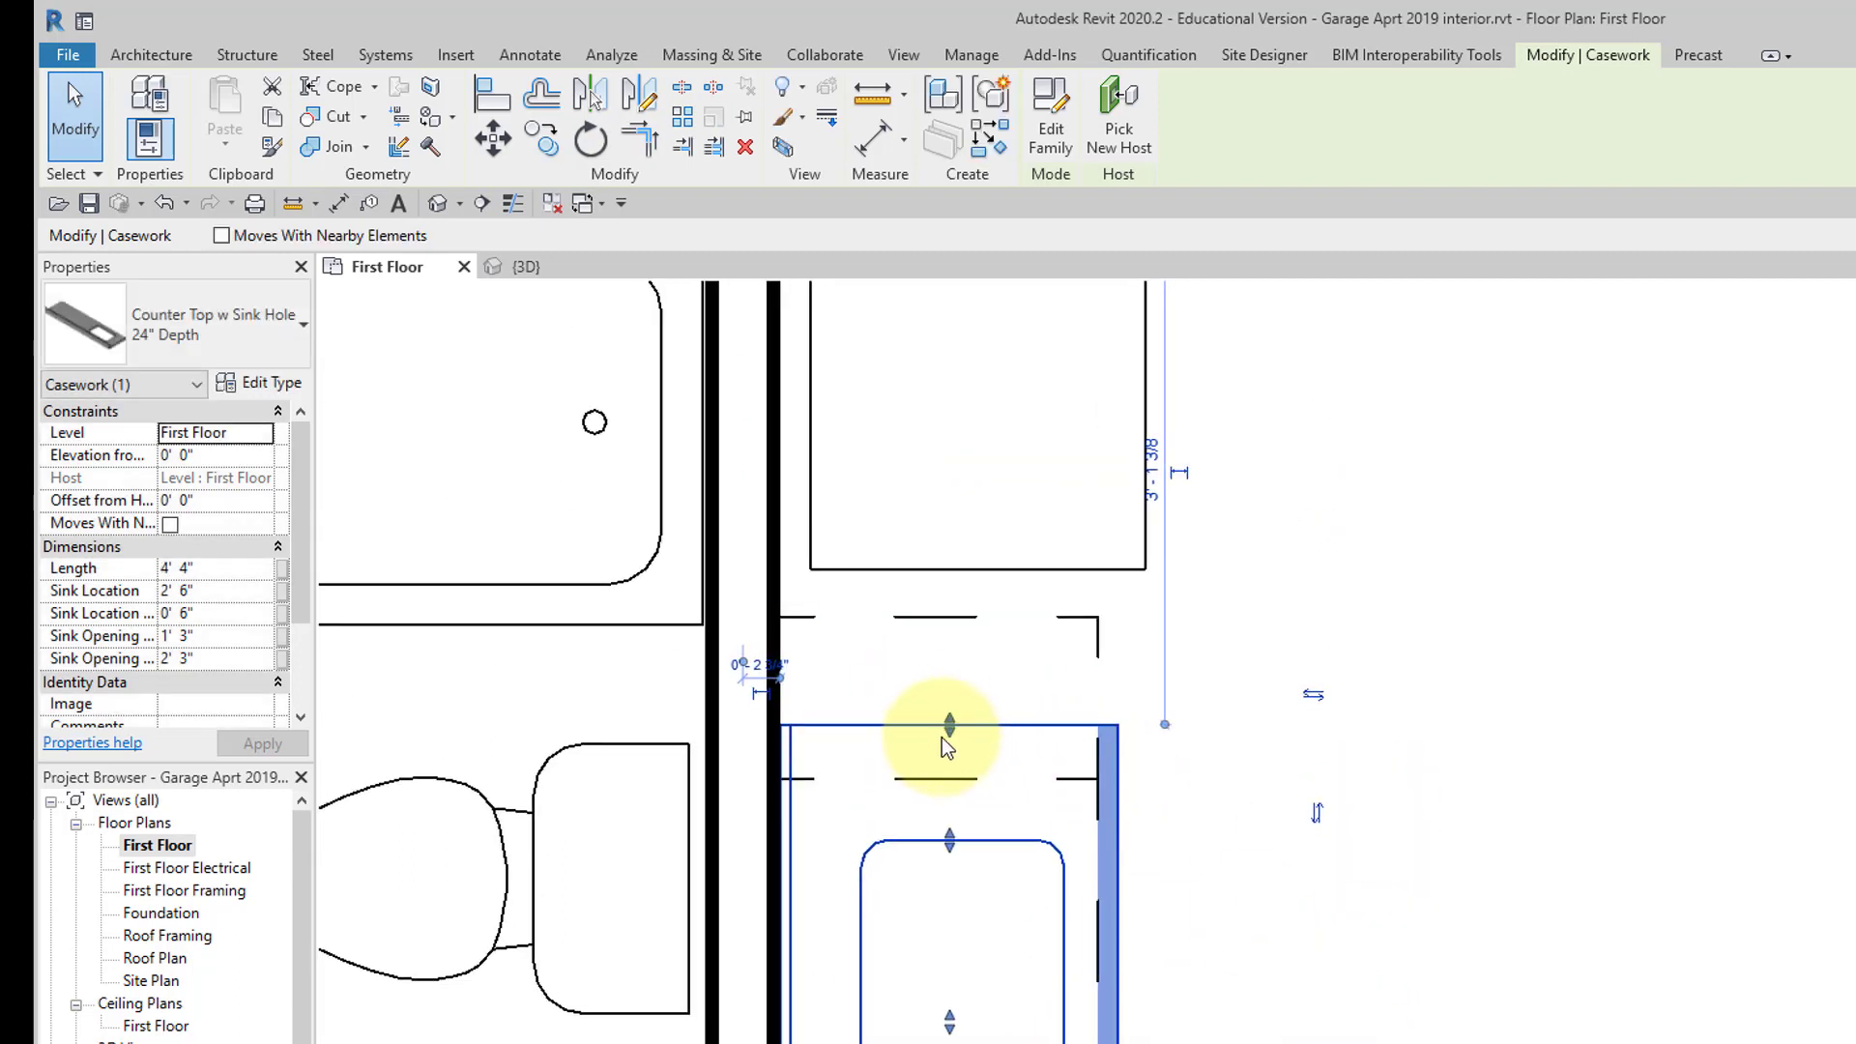
drag(950, 725, 954, 601)
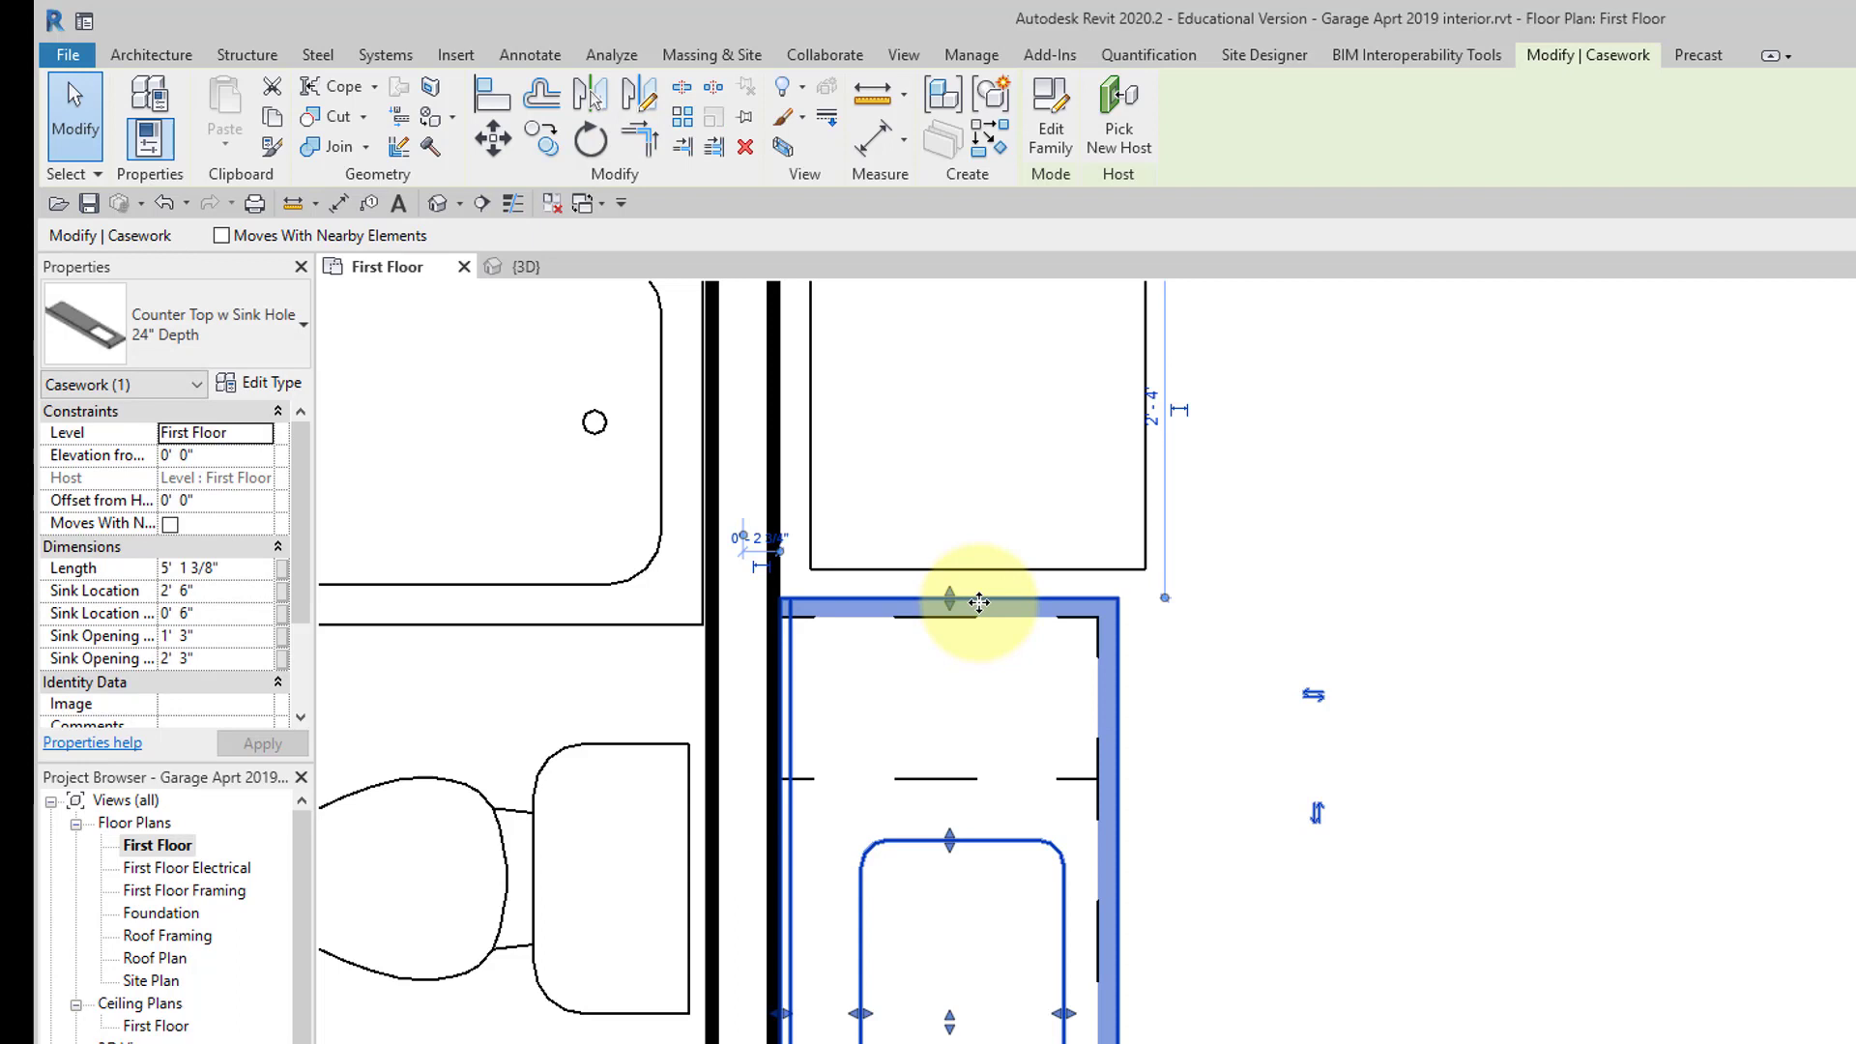
click(1116, 664)
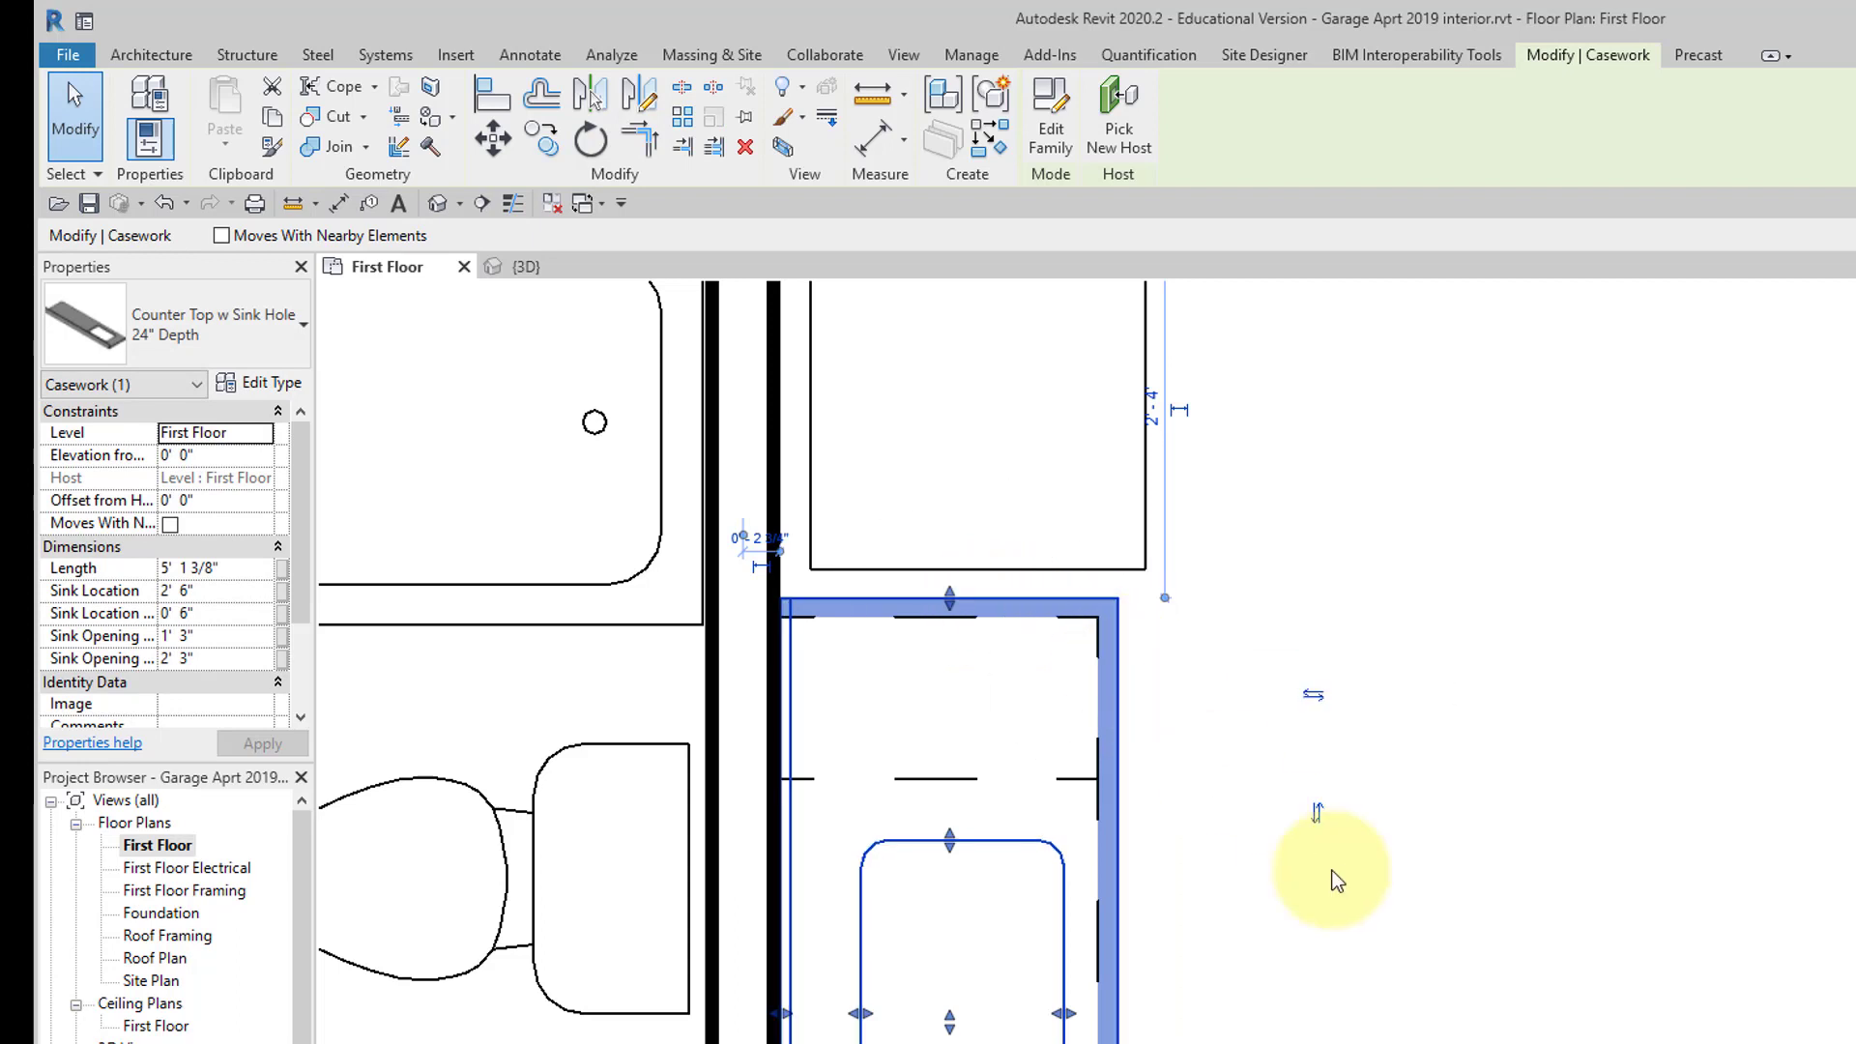
click(1335, 914)
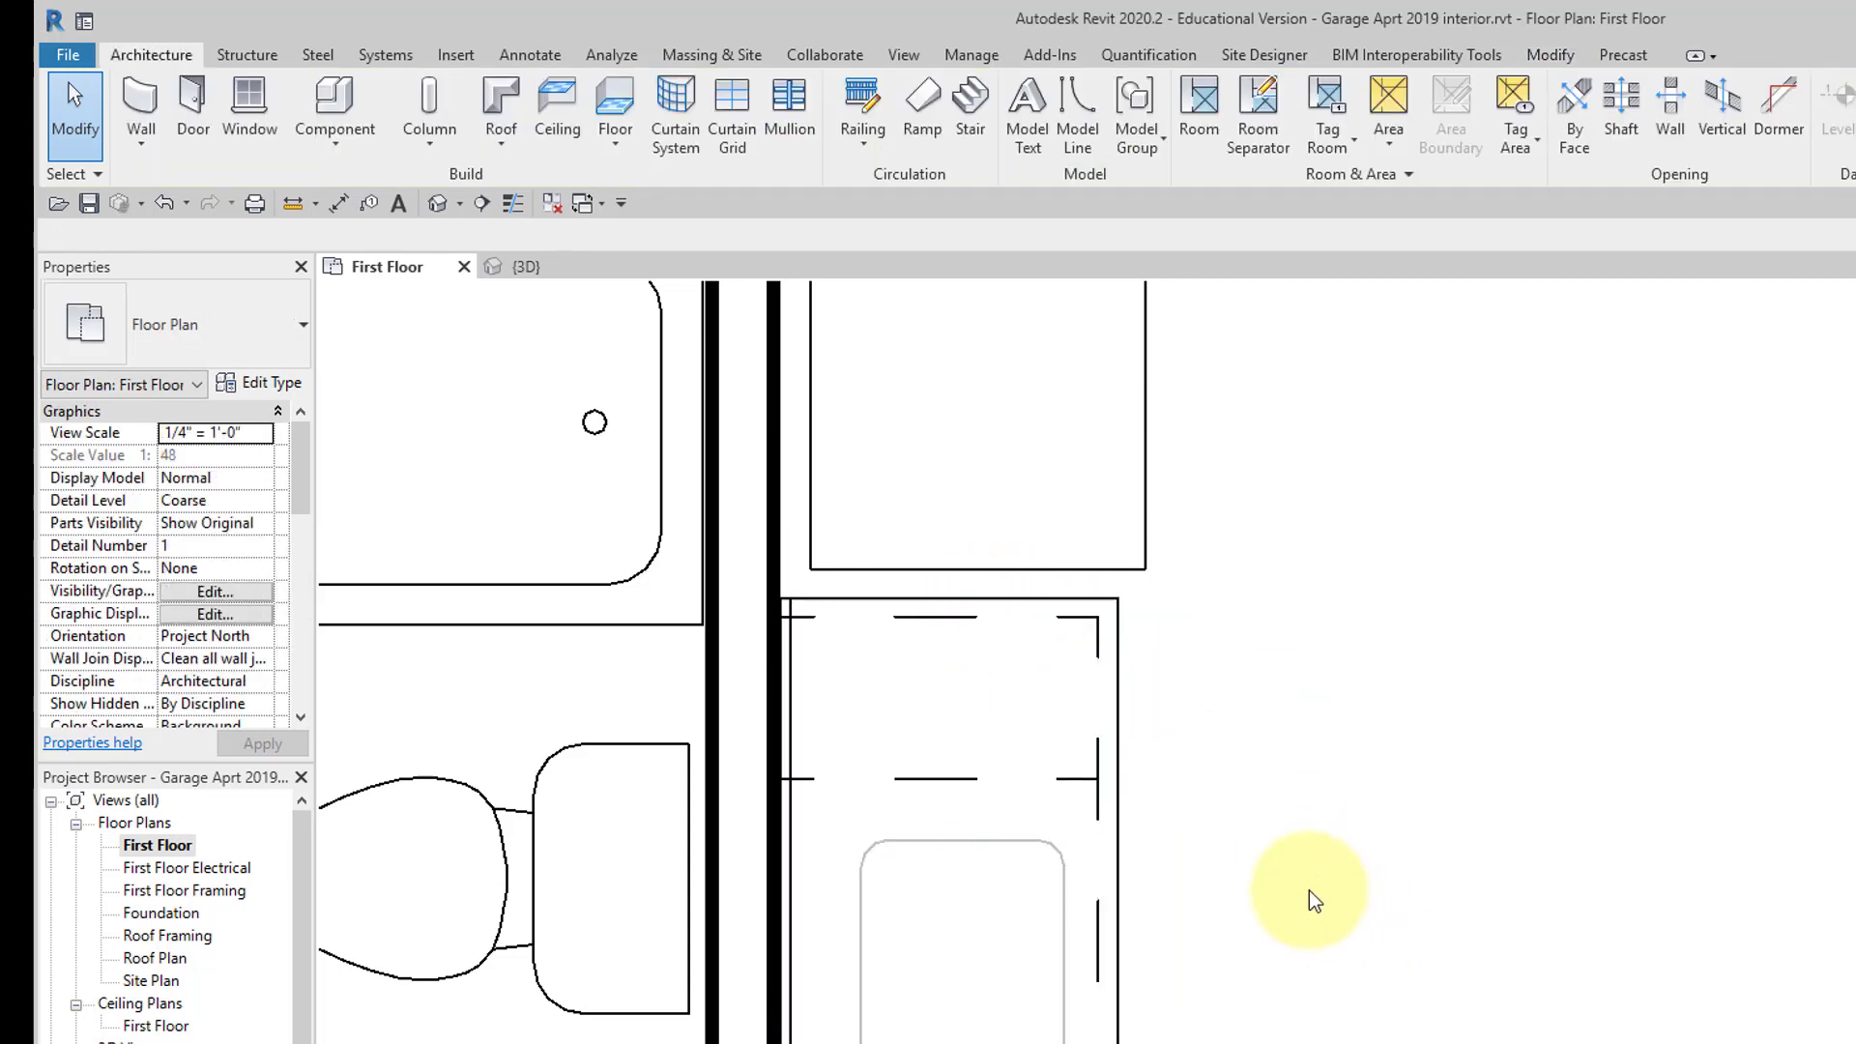
Examine the range, countertop, cabinets and refrigerator from the front in the 3D view, and return to the First Floor plan.
scroll(1209, 859, down, 3)
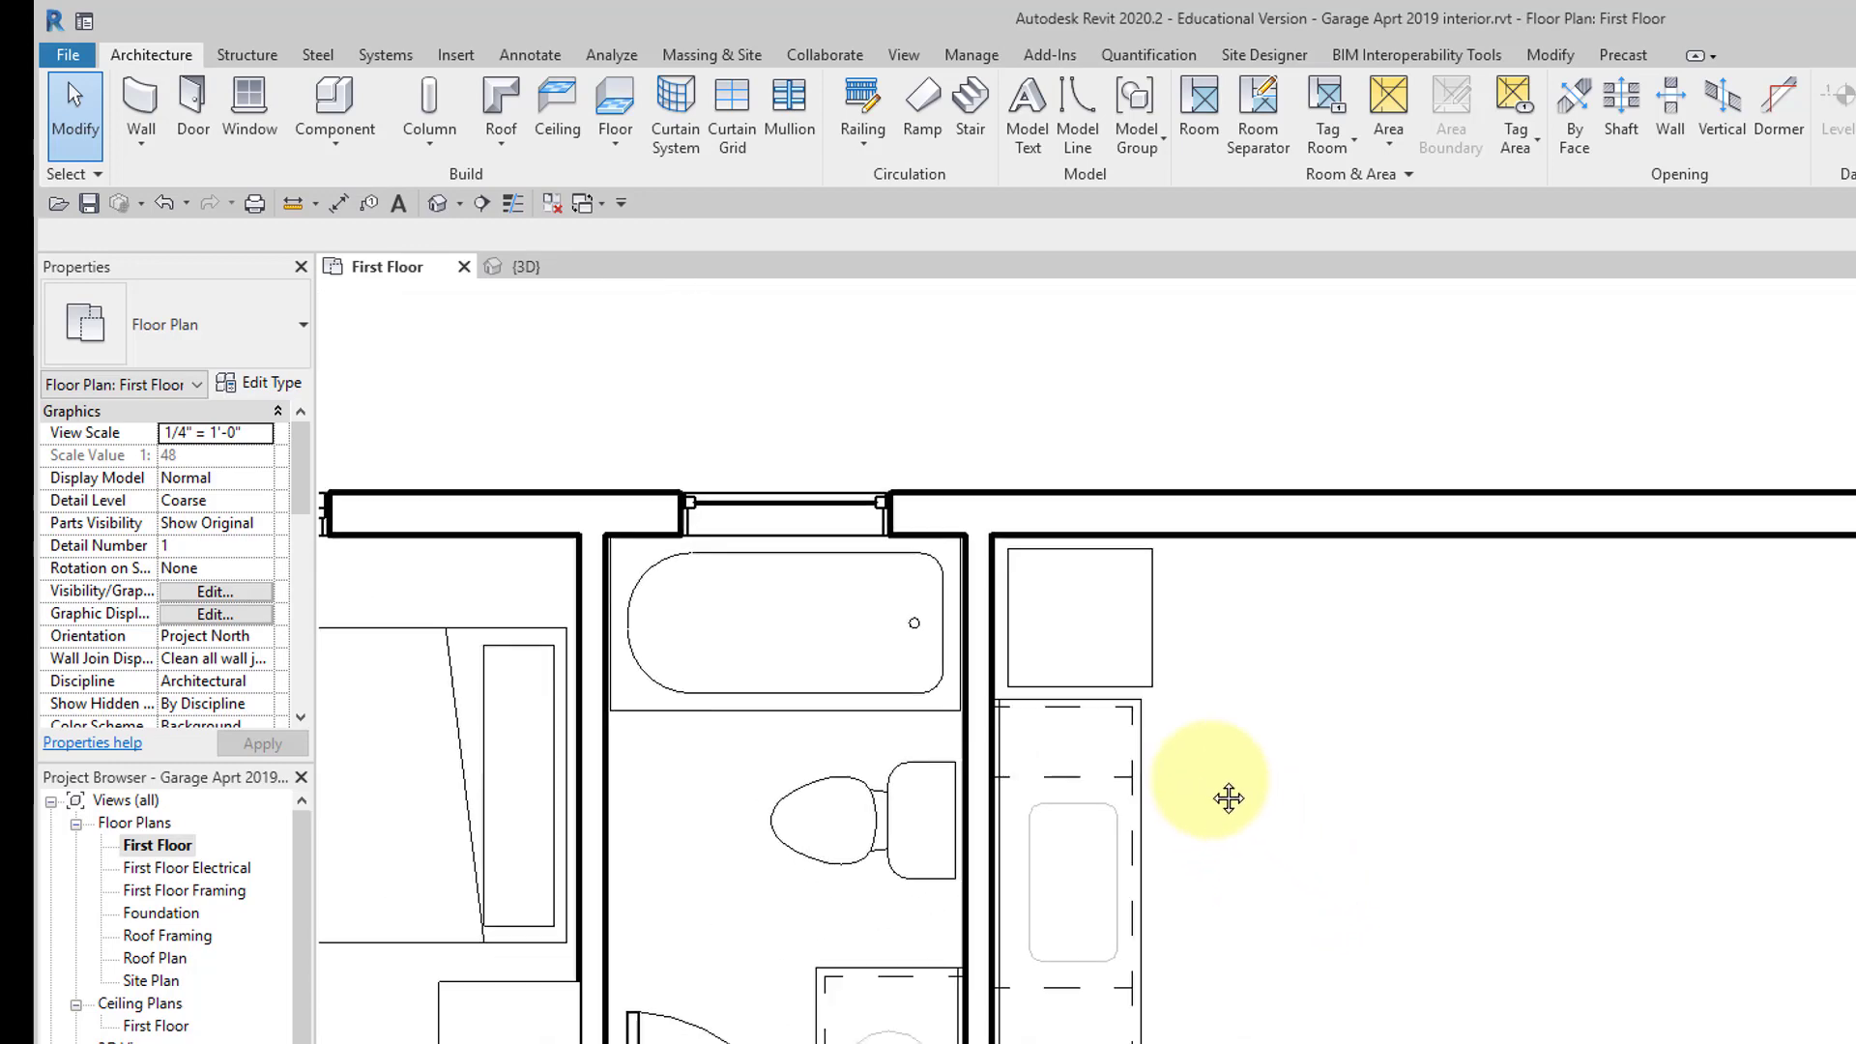
middle_drag(1228, 798, 1164, 746)
click(496, 265)
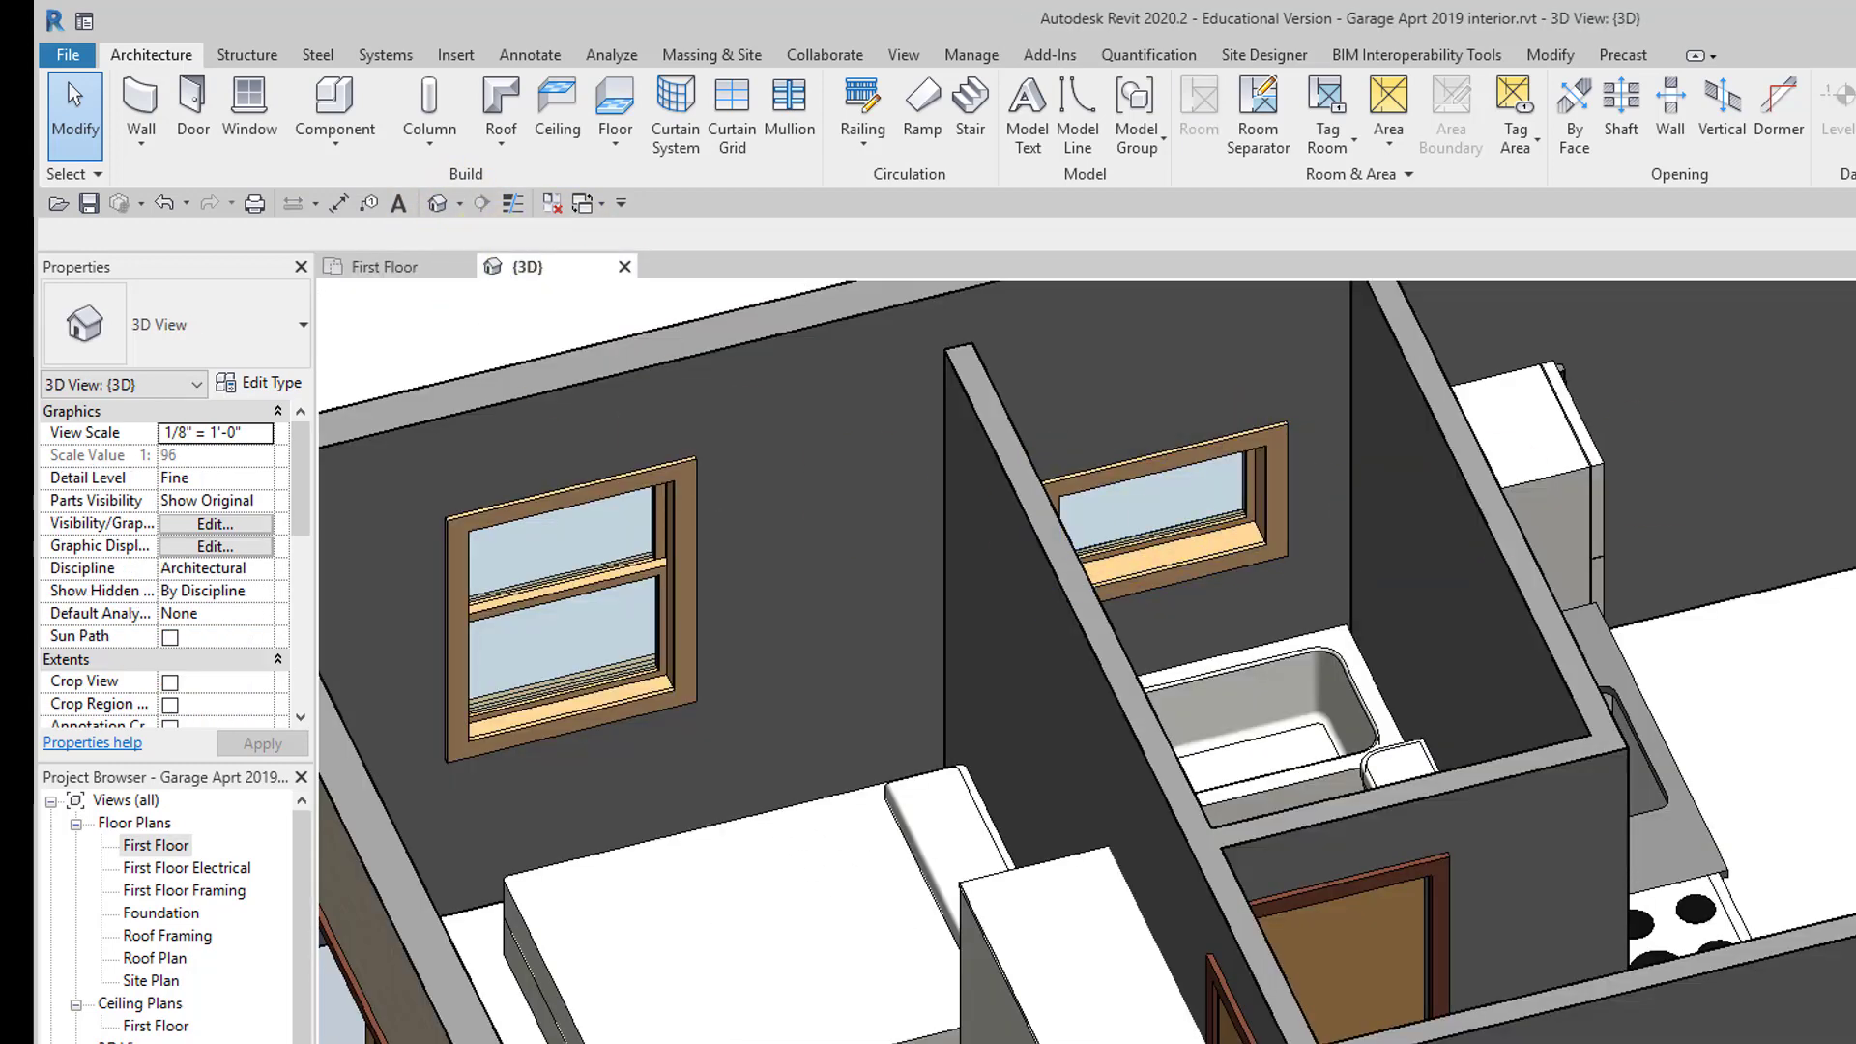
click(1841, 318)
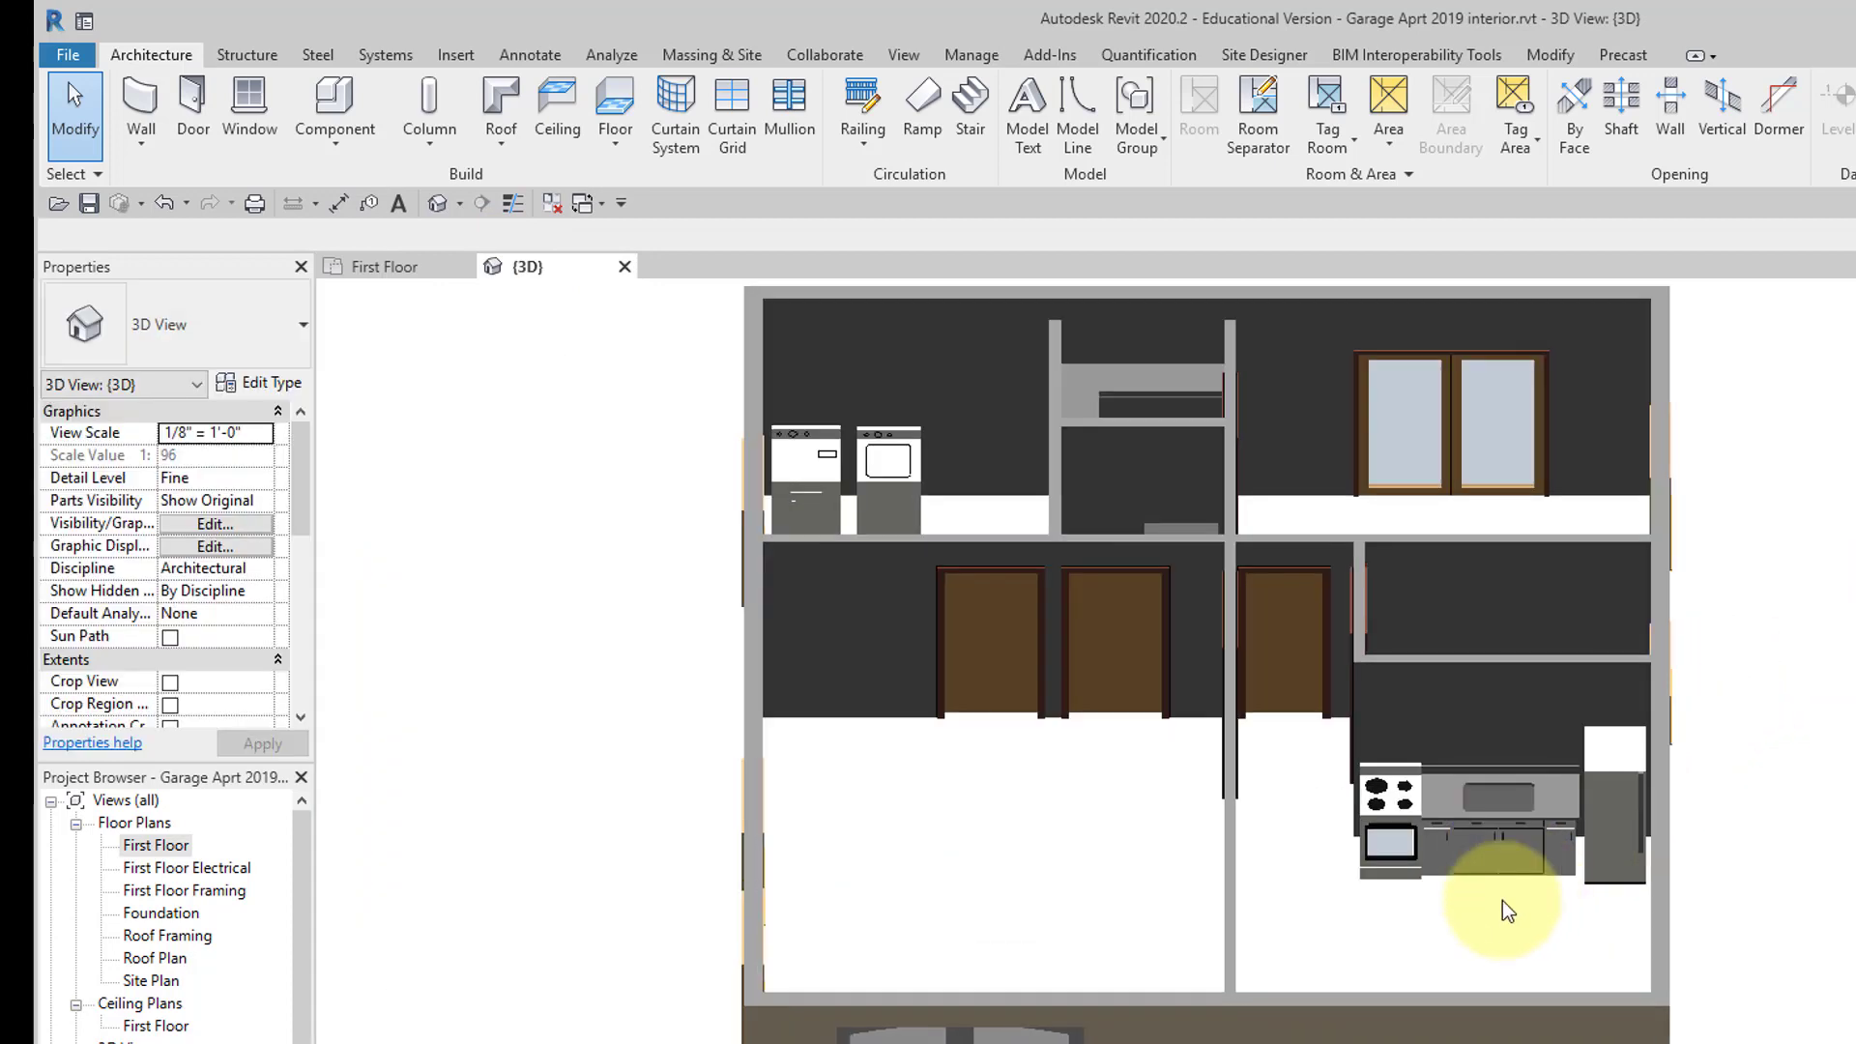
scroll(1502, 900, up, 5)
middle_drag(1419, 873, 1391, 928)
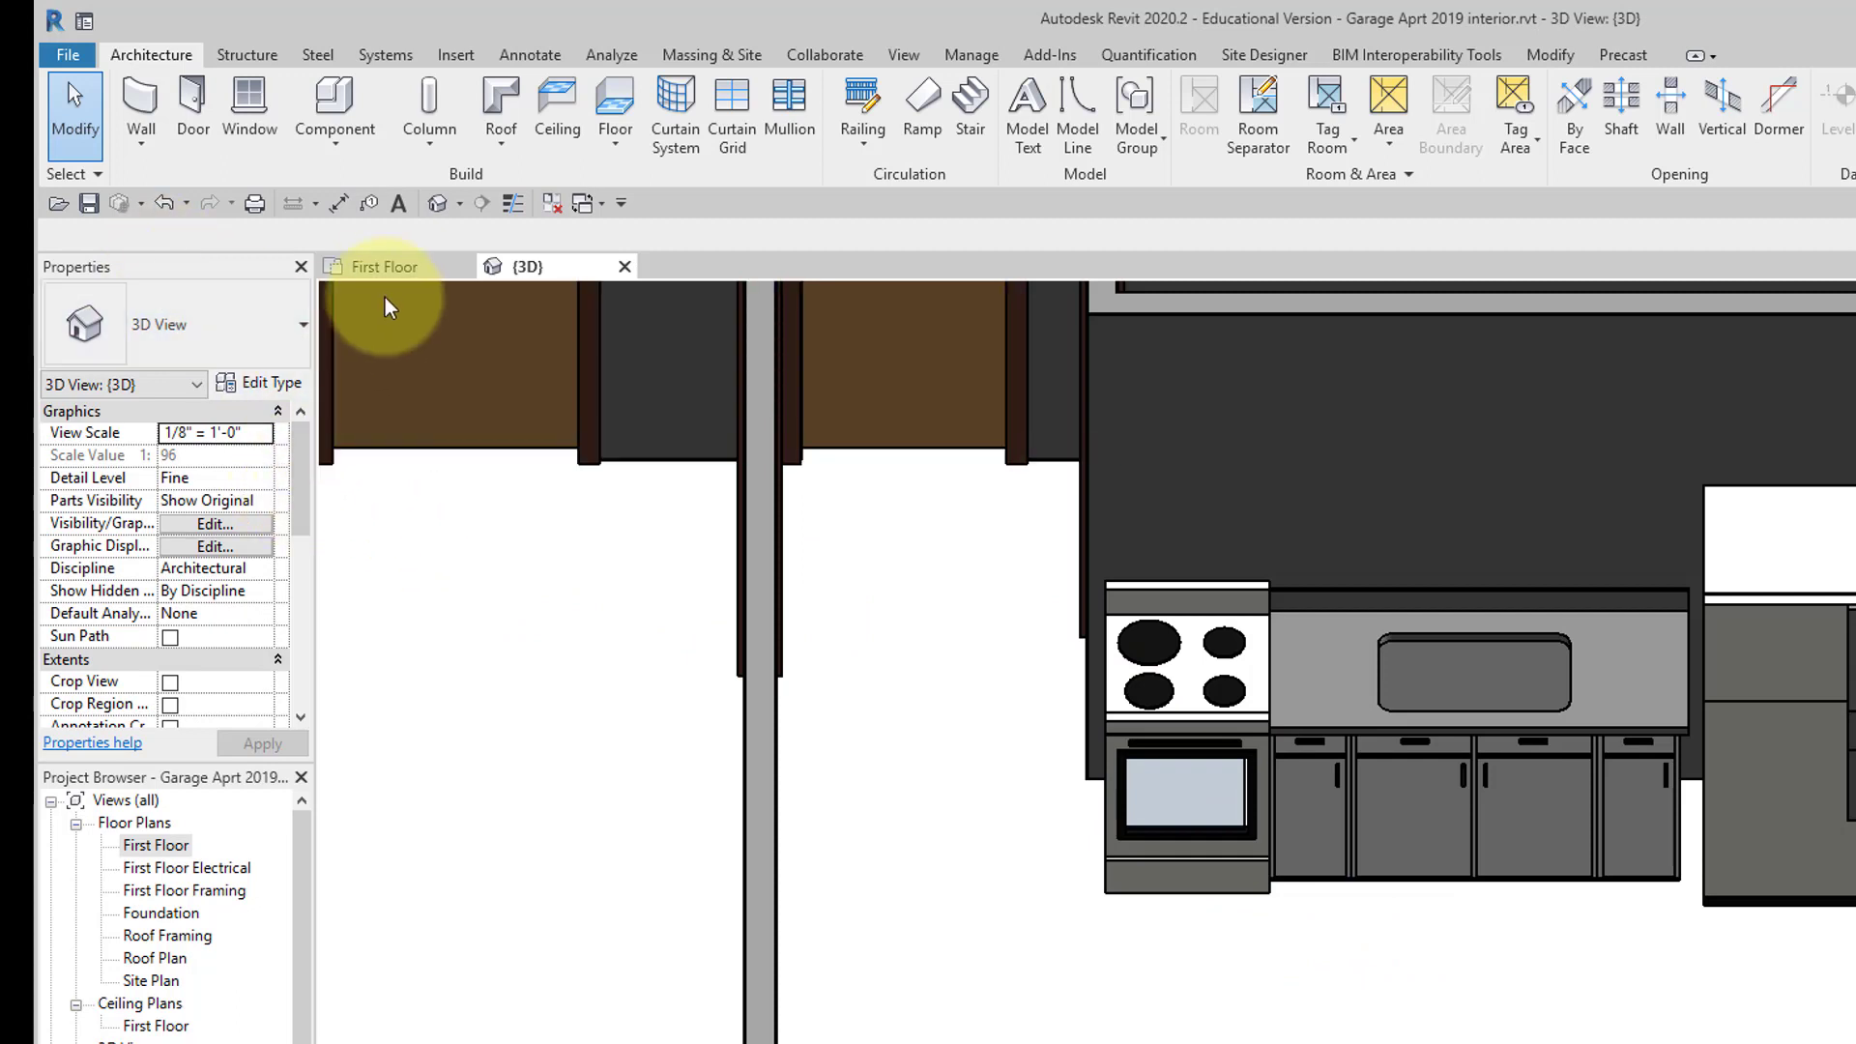
click(385, 268)
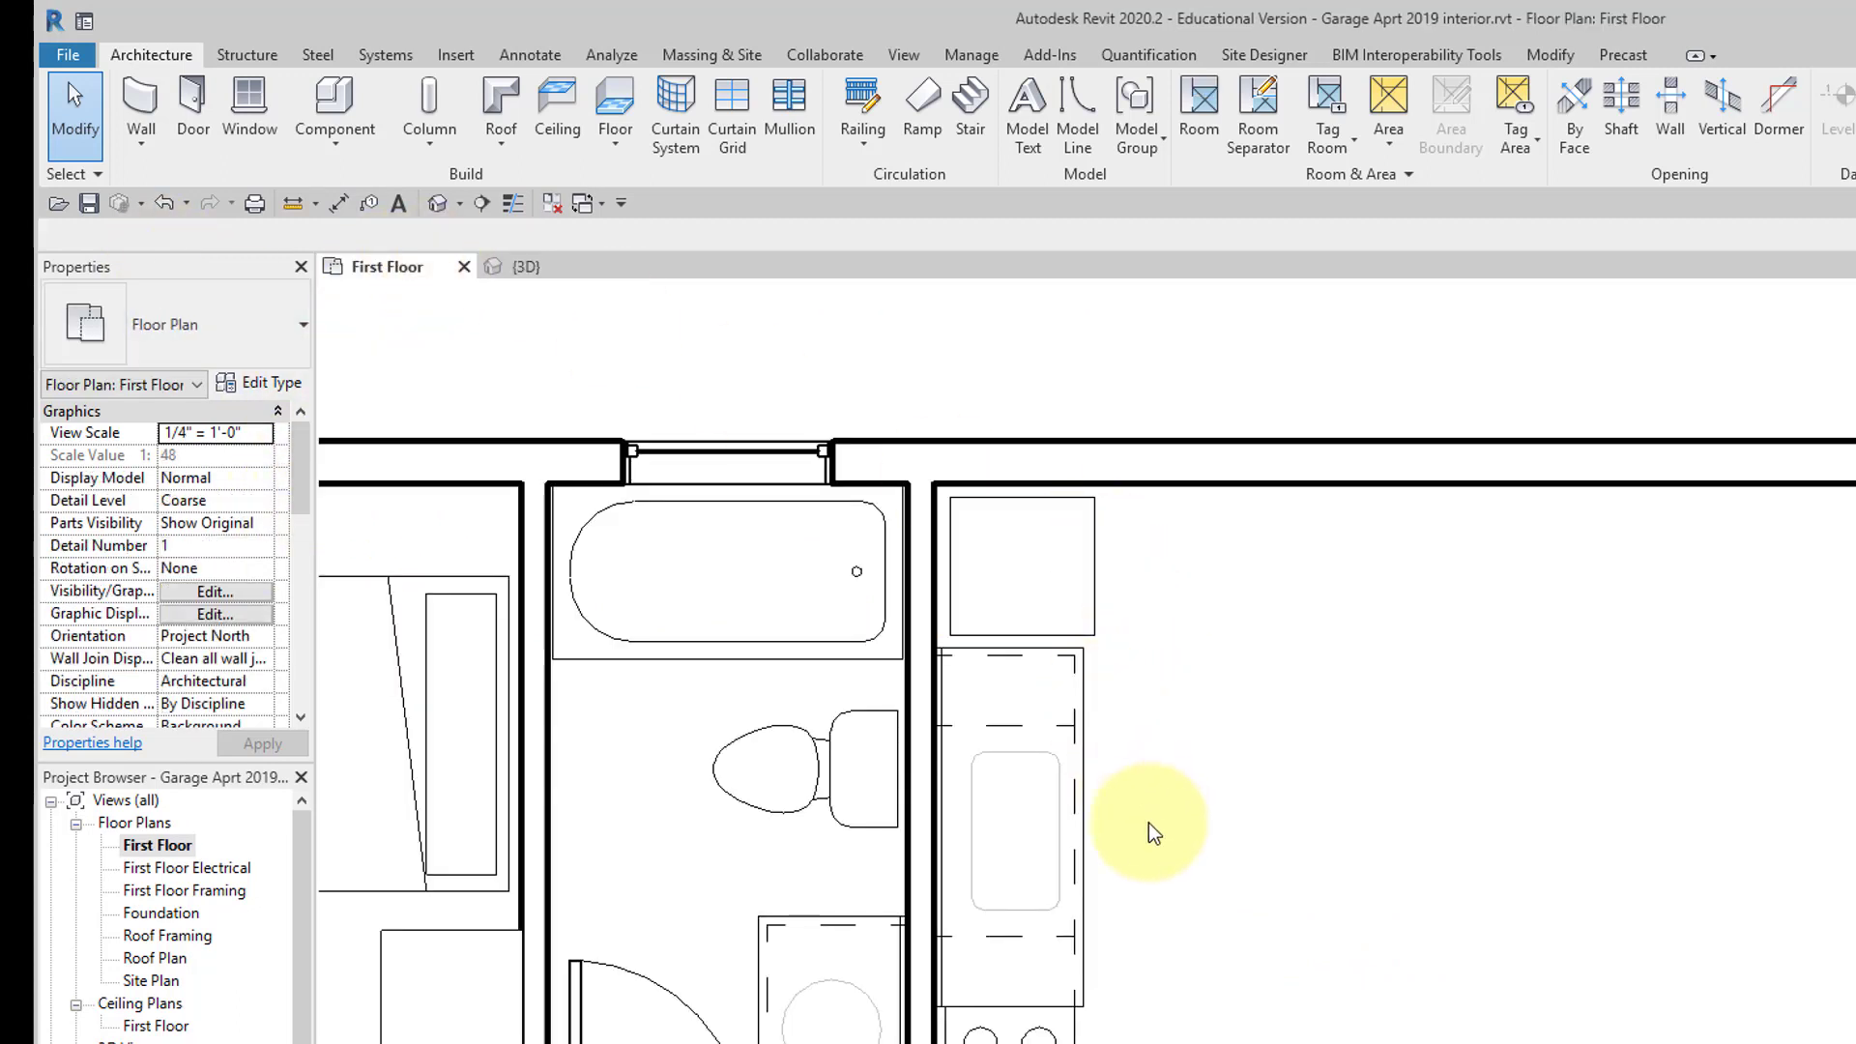
Place a 12" Upper Cabinet-Single Door-Wall on the bathroom partition, aligned over the 12" base cabinet nearest the refrigerator.
scroll(1147, 833, up, 1)
middle_drag(1147, 832, 1095, 647)
click(334, 104)
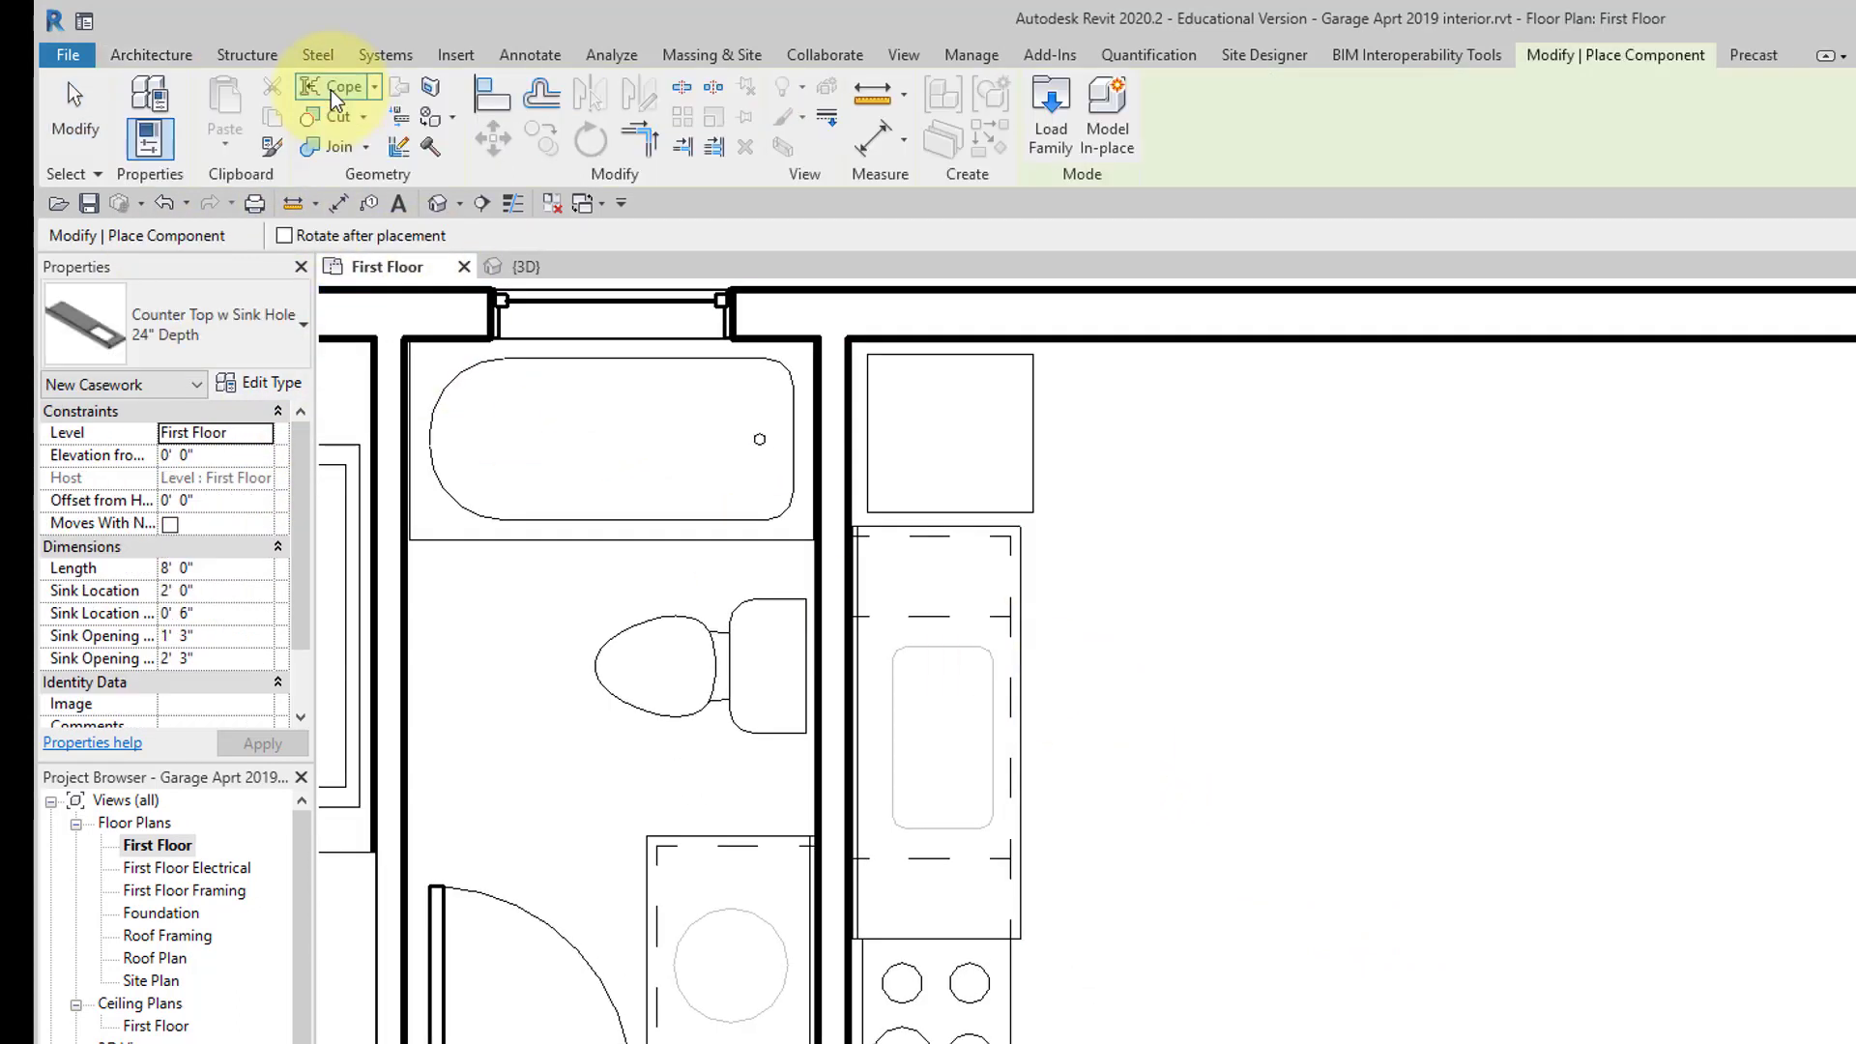
click(257, 323)
scroll(199, 628, down, 10)
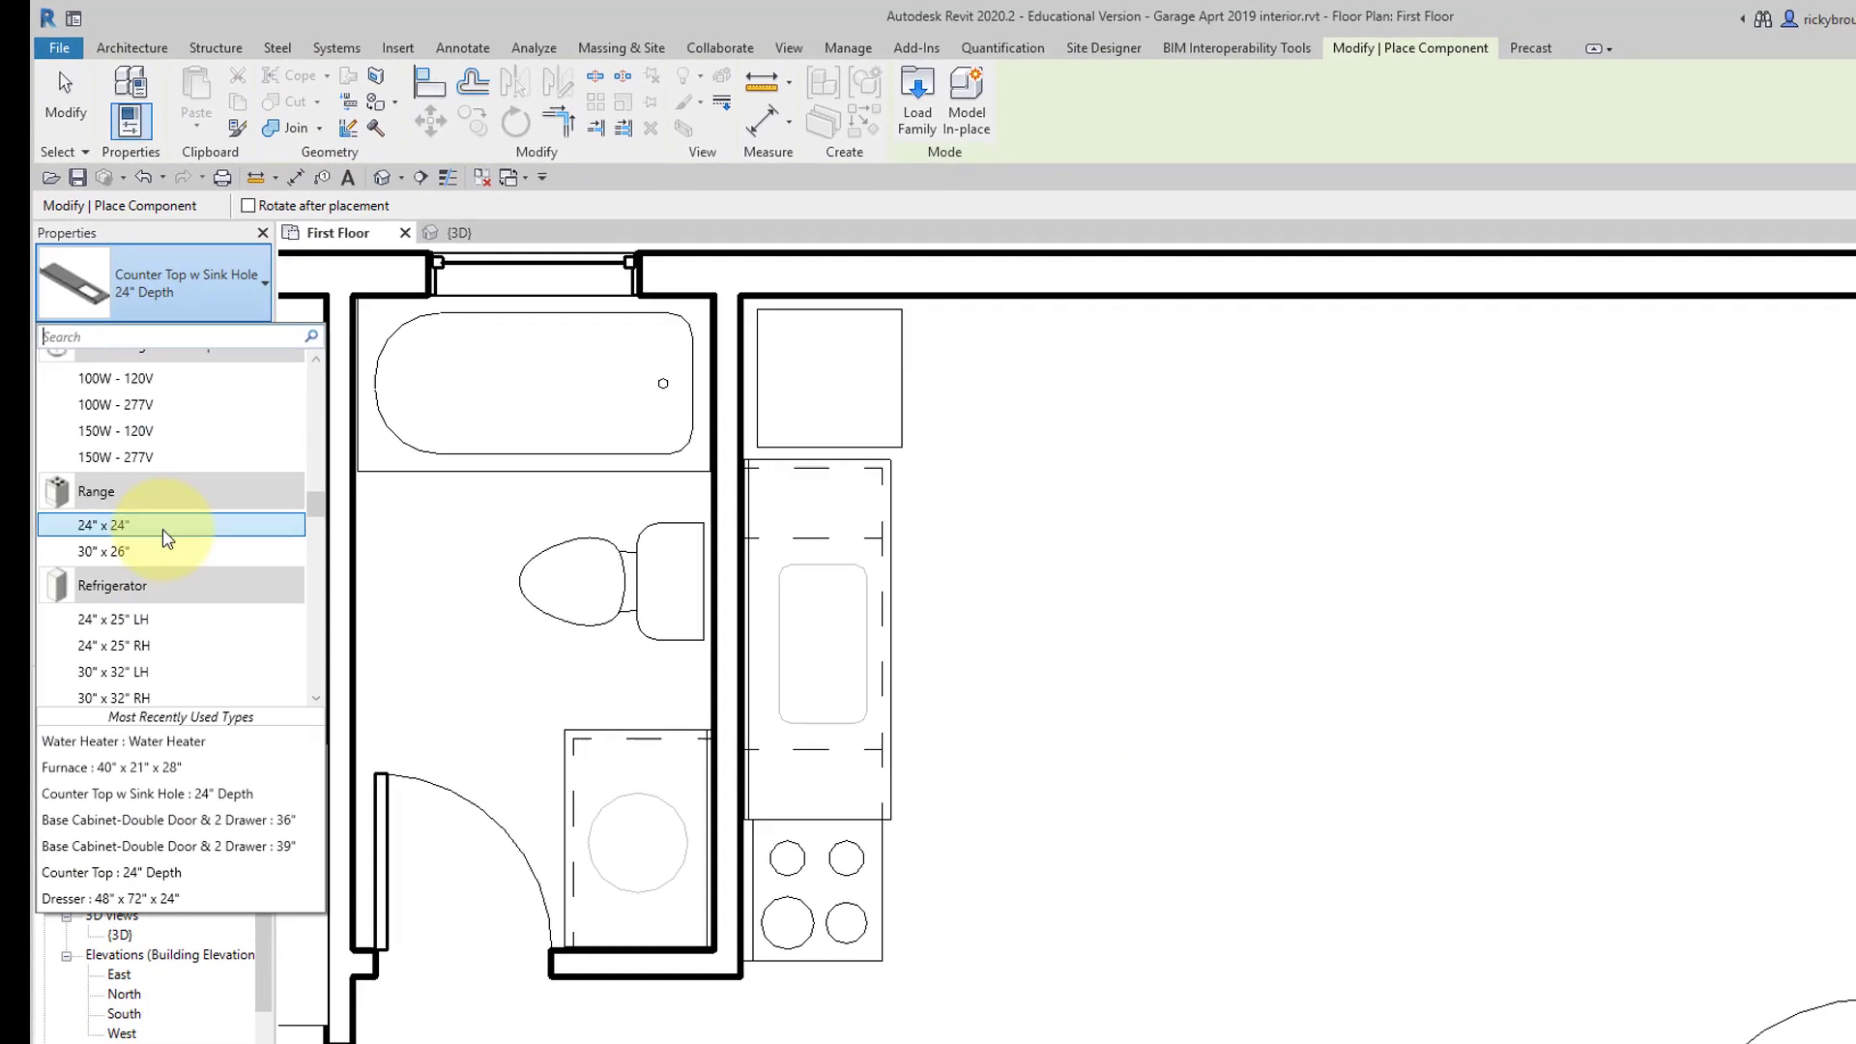
scroll(160, 536, down, 8)
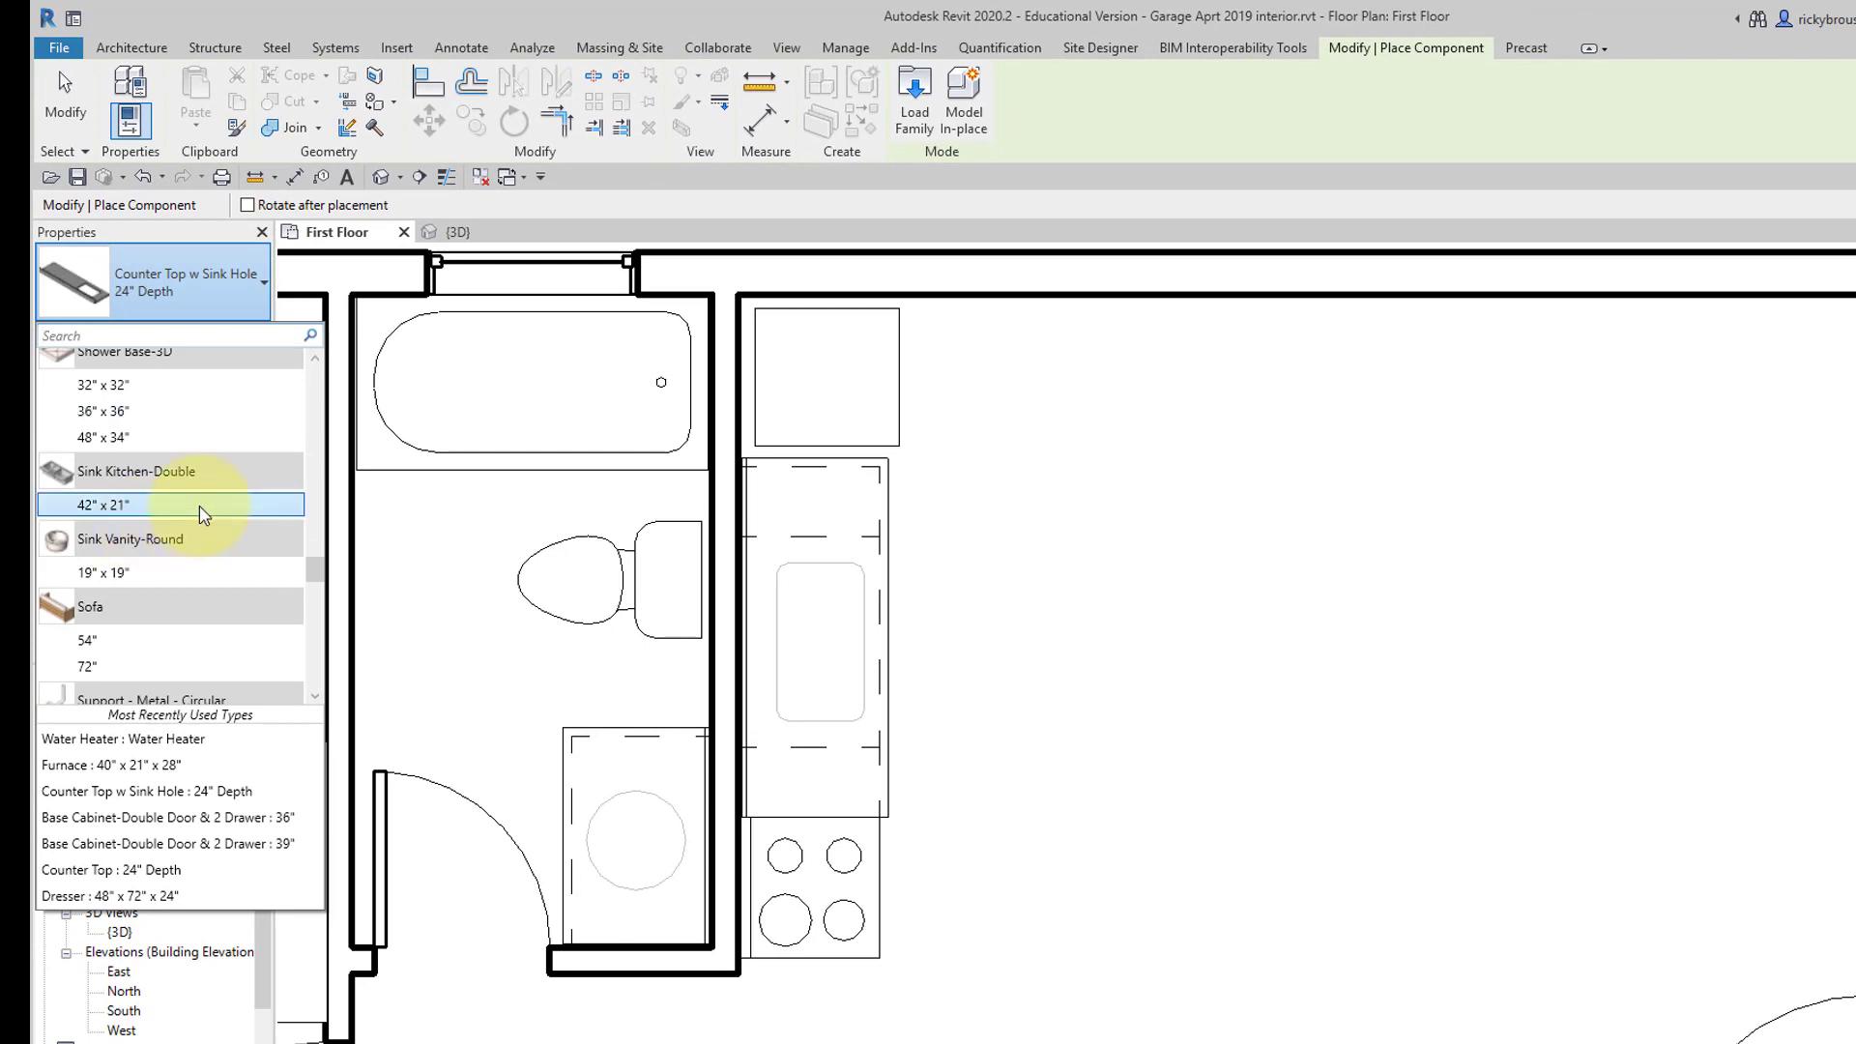
scroll(155, 527, down, 6)
scroll(172, 510, up, 4)
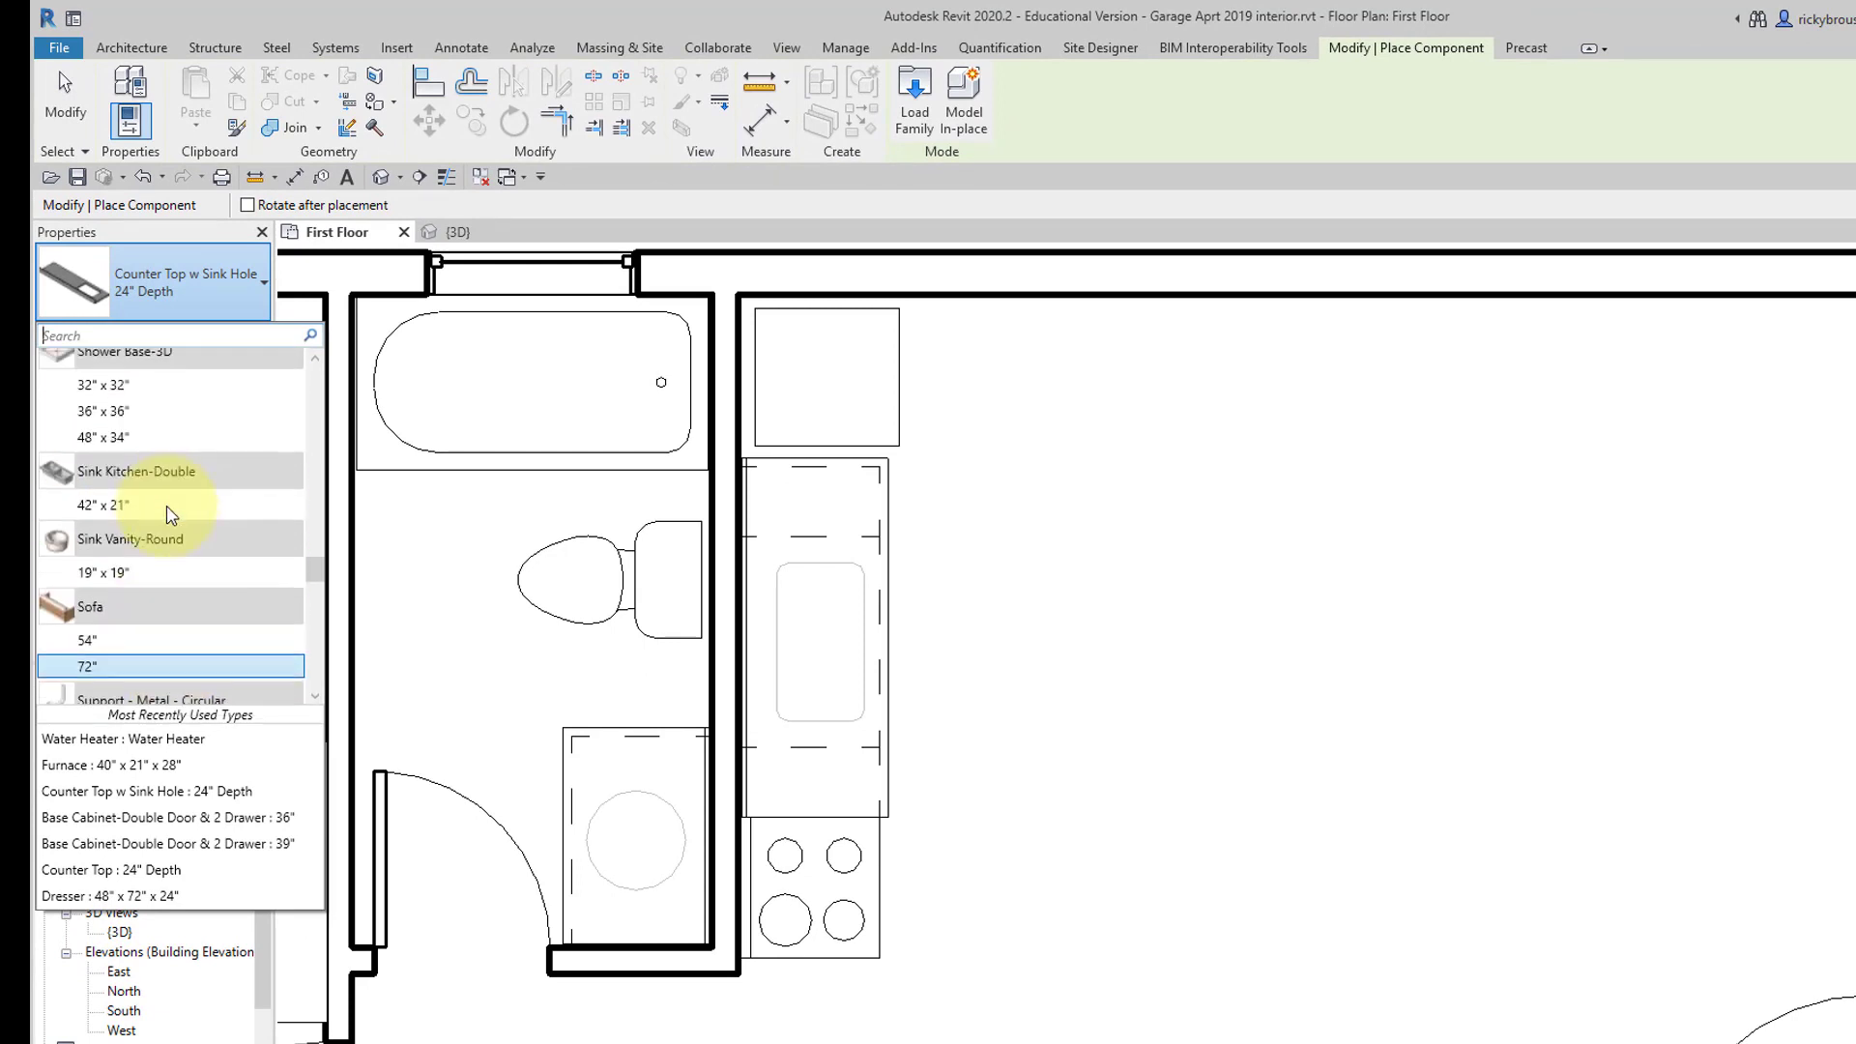
scroll(164, 520, down, 8)
scroll(159, 522, down, 3)
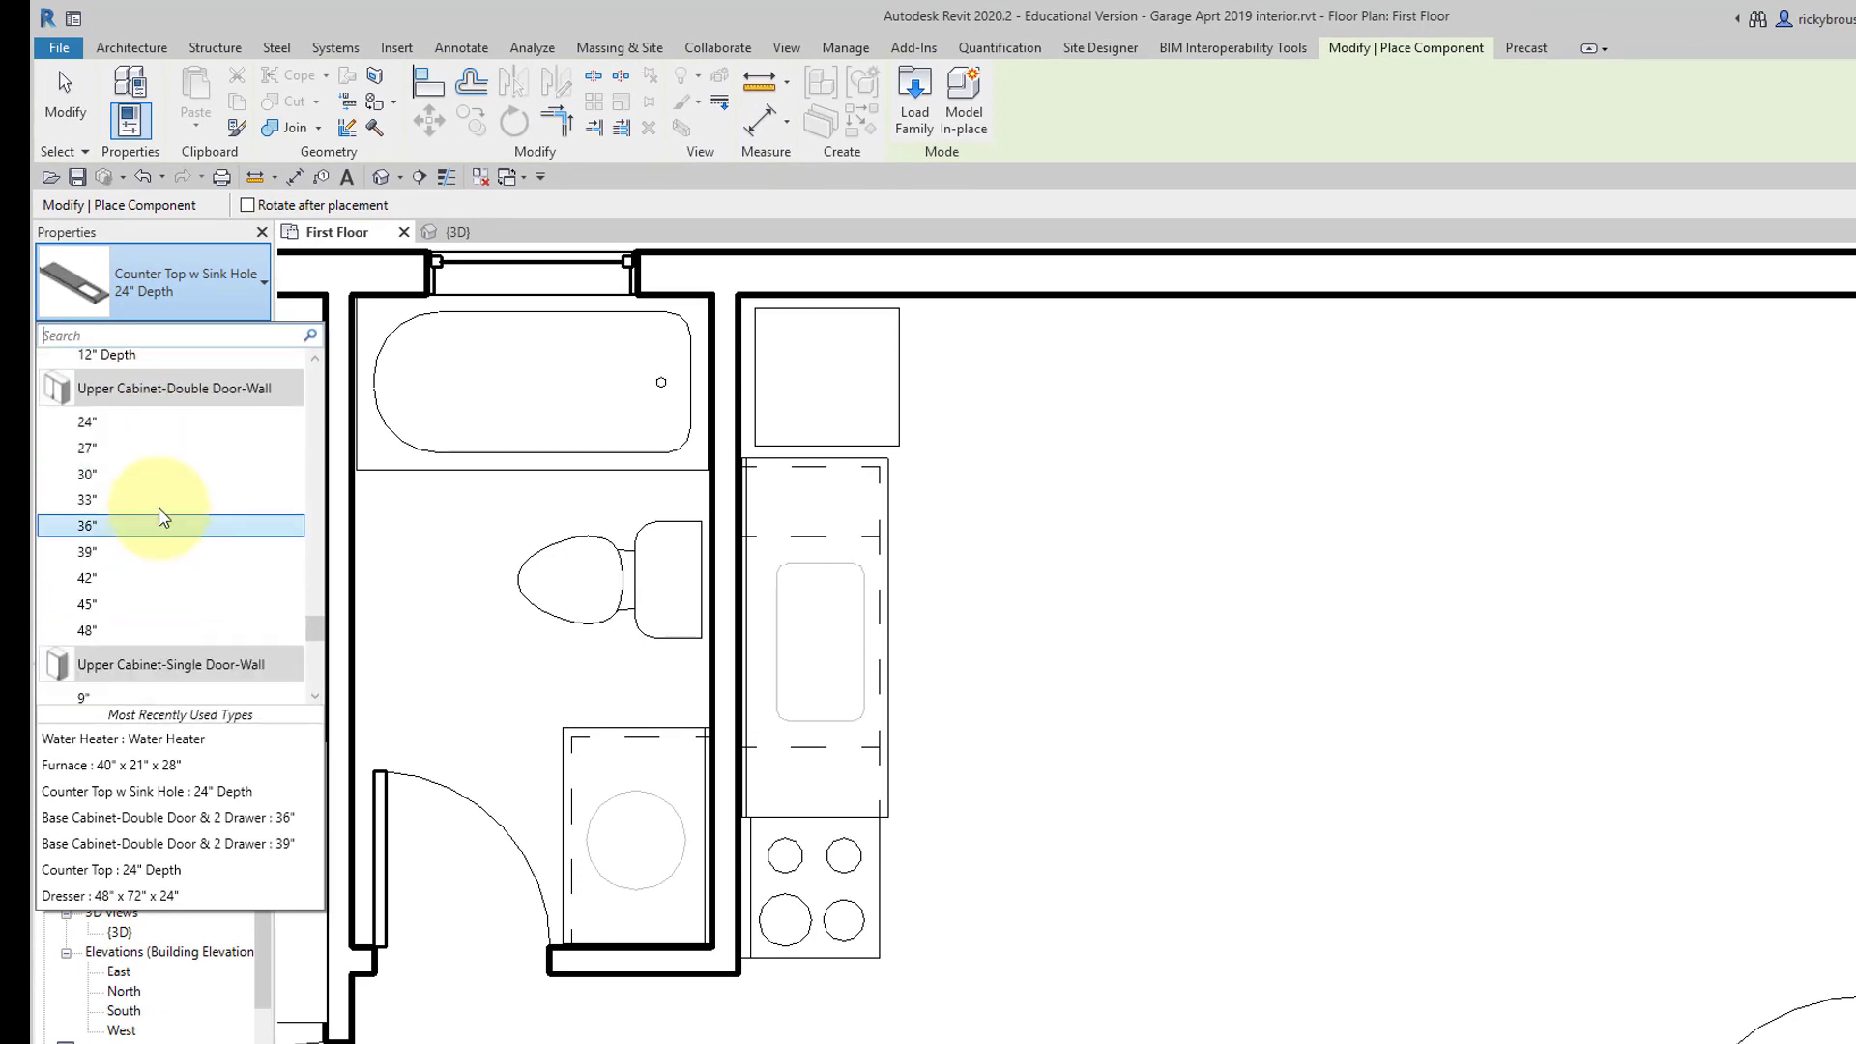
scroll(158, 513, up, 2)
scroll(140, 541, down, 3)
scroll(135, 551, down, 2)
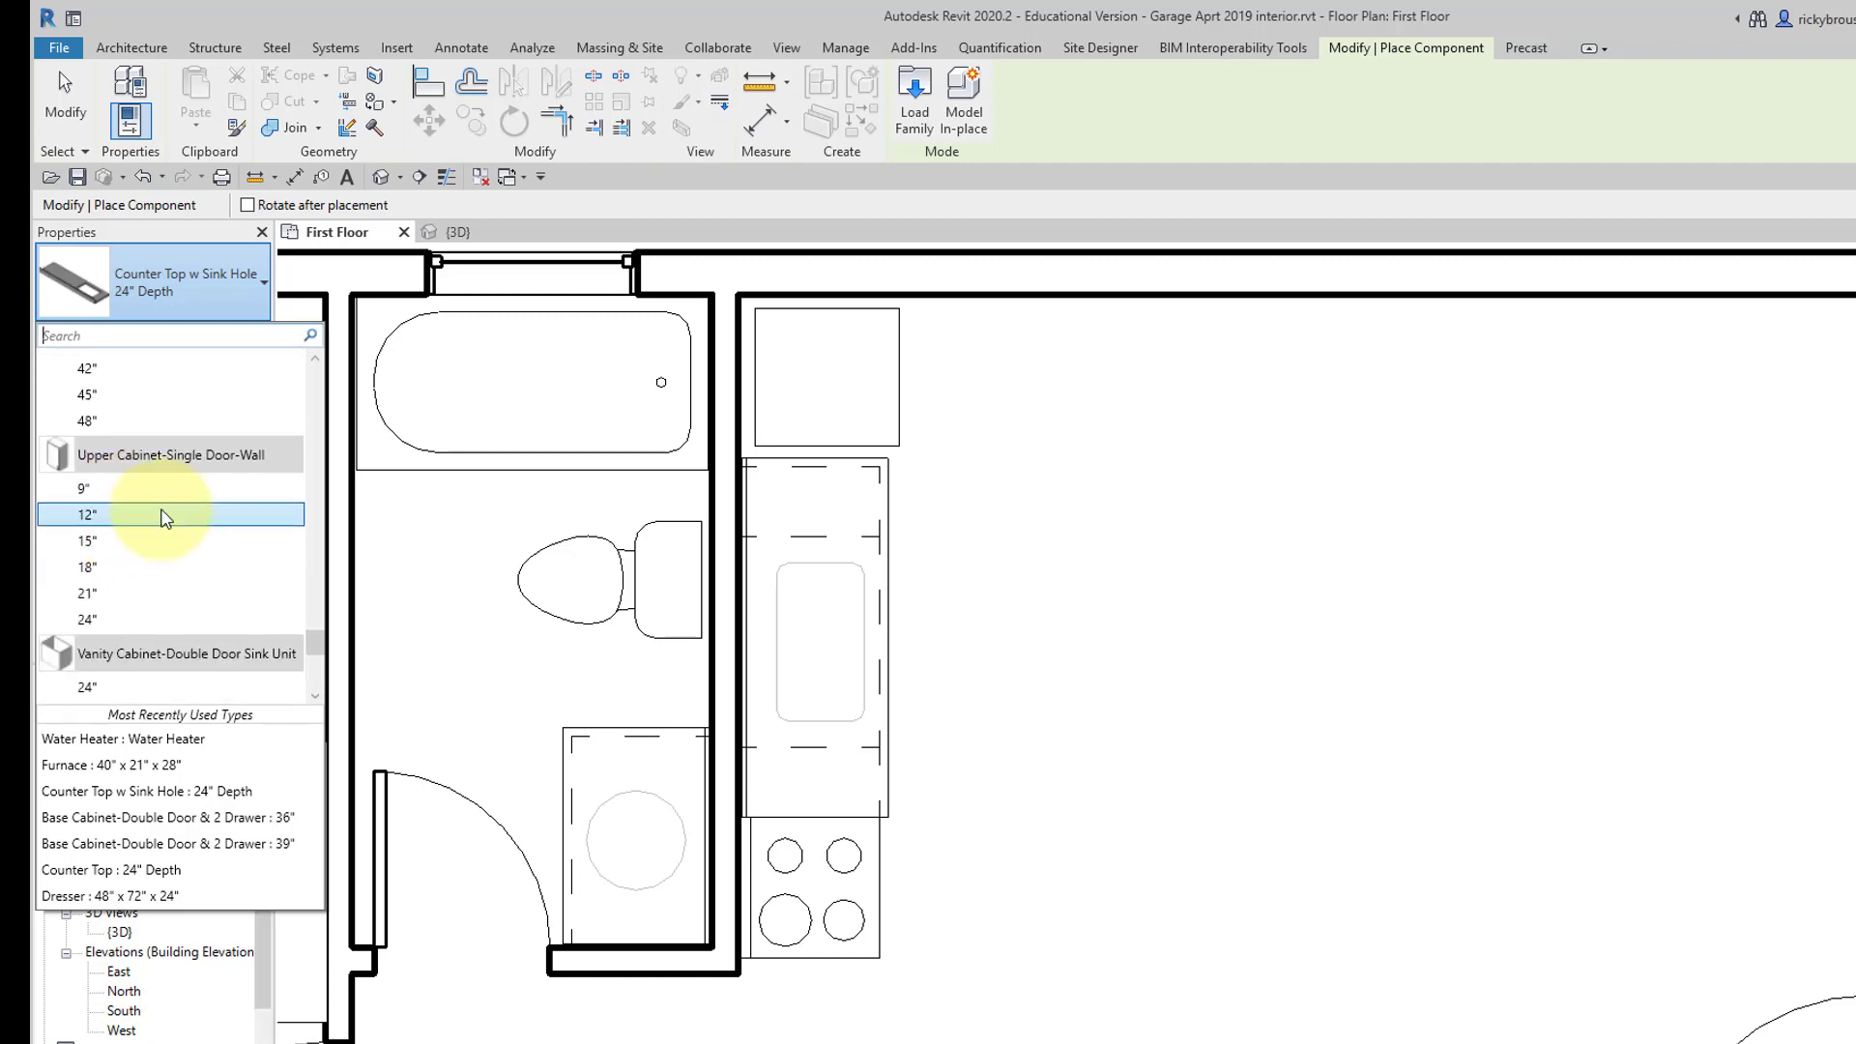
click(110, 520)
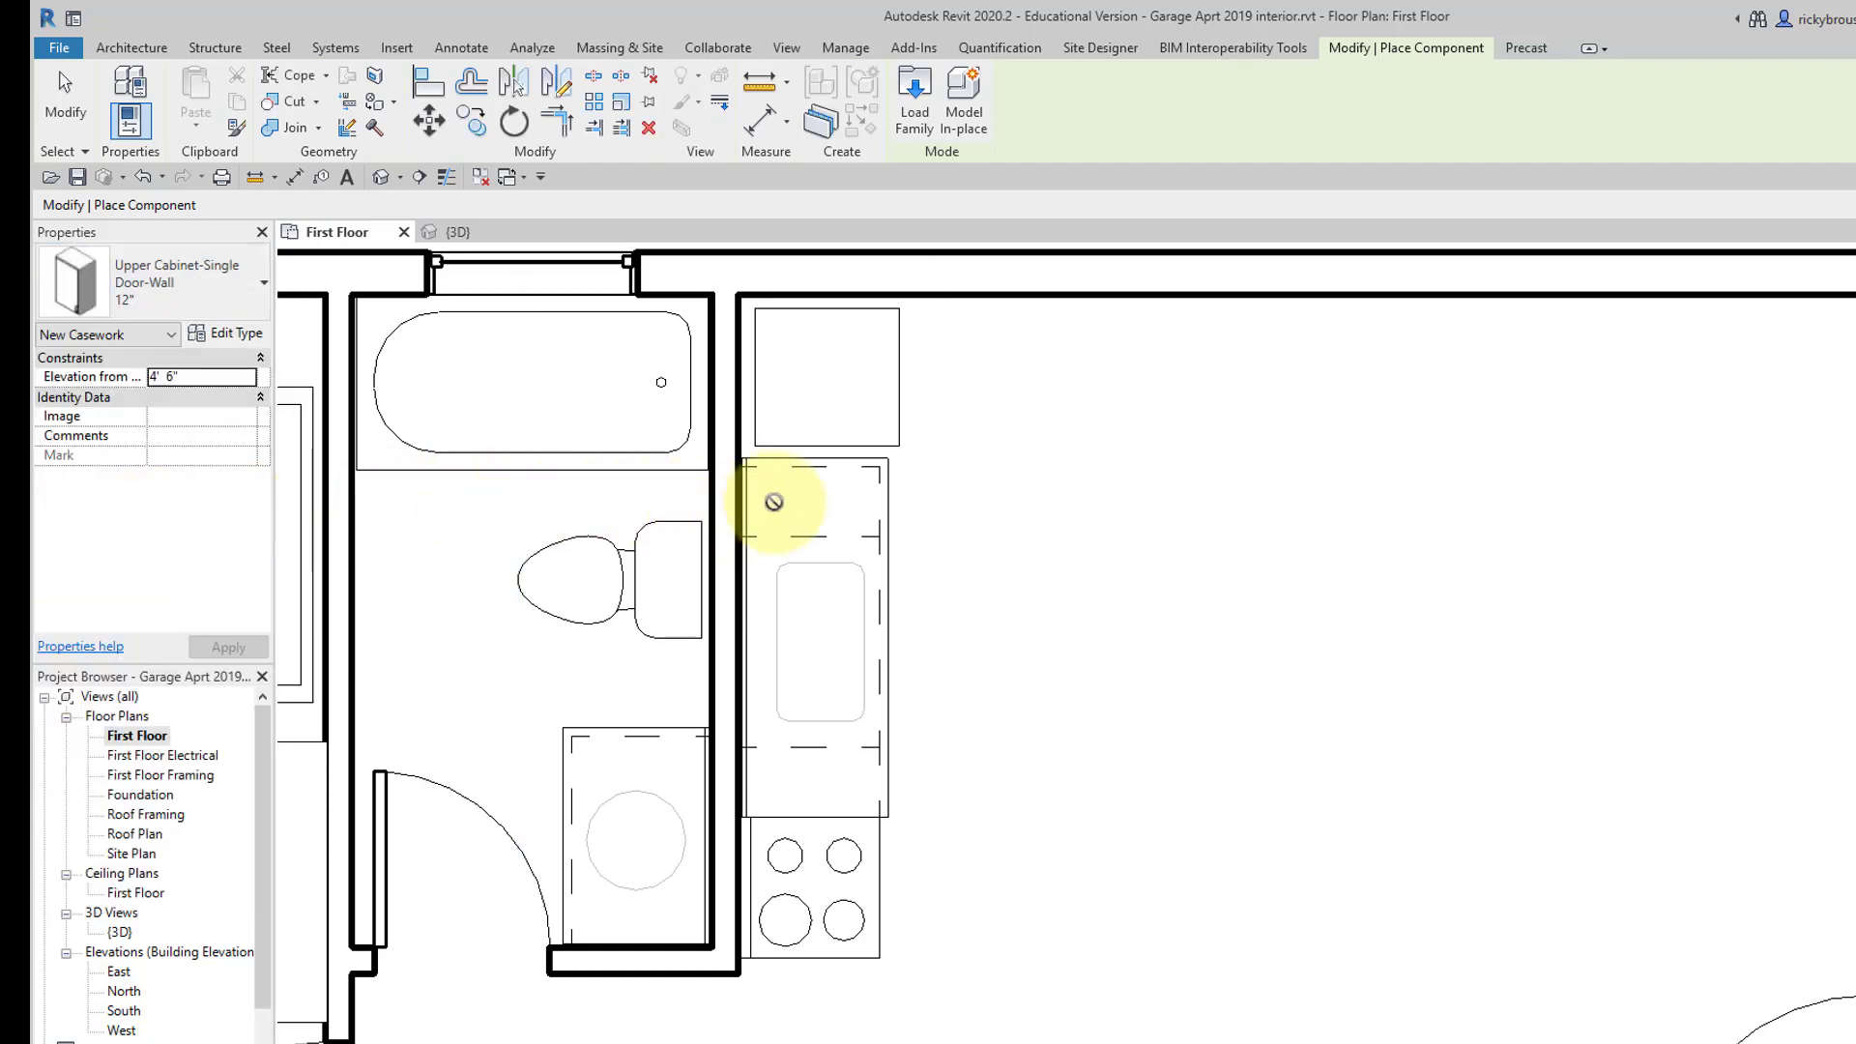
scroll(779, 499, up, 3)
middle_drag(791, 426, 783, 377)
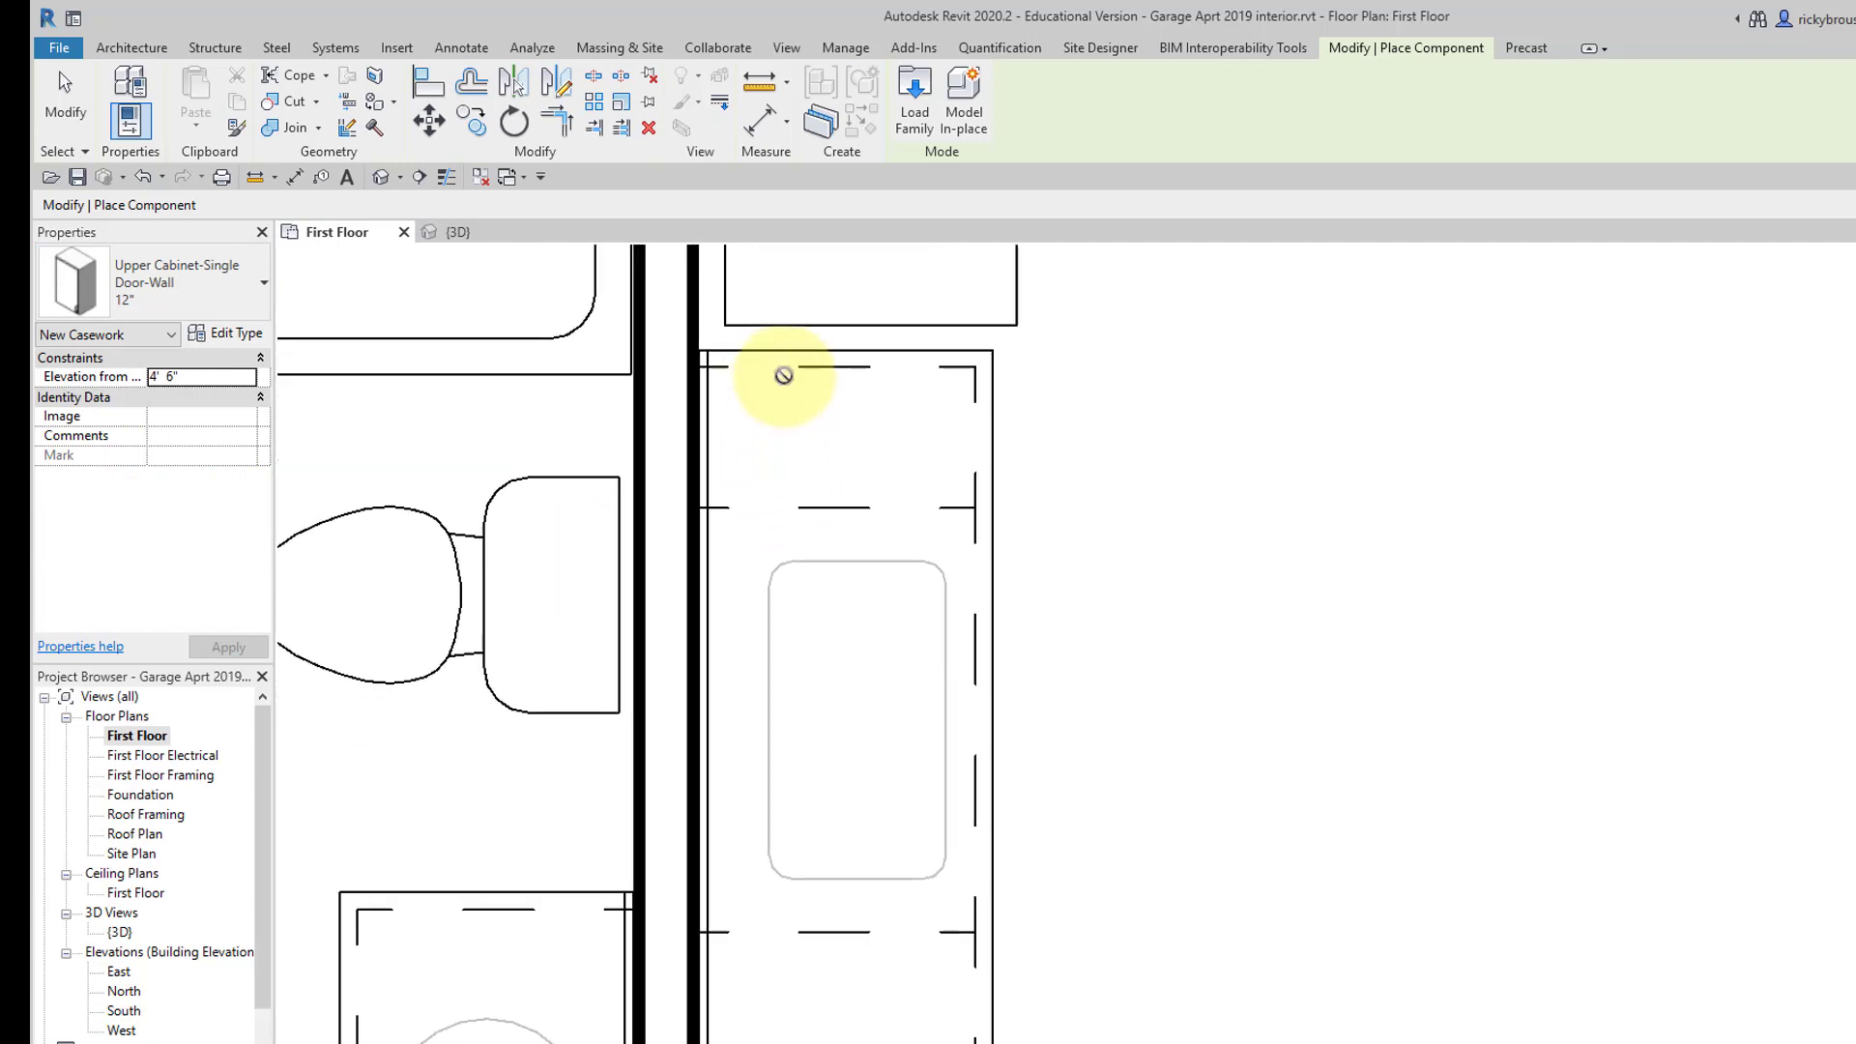
click(695, 431)
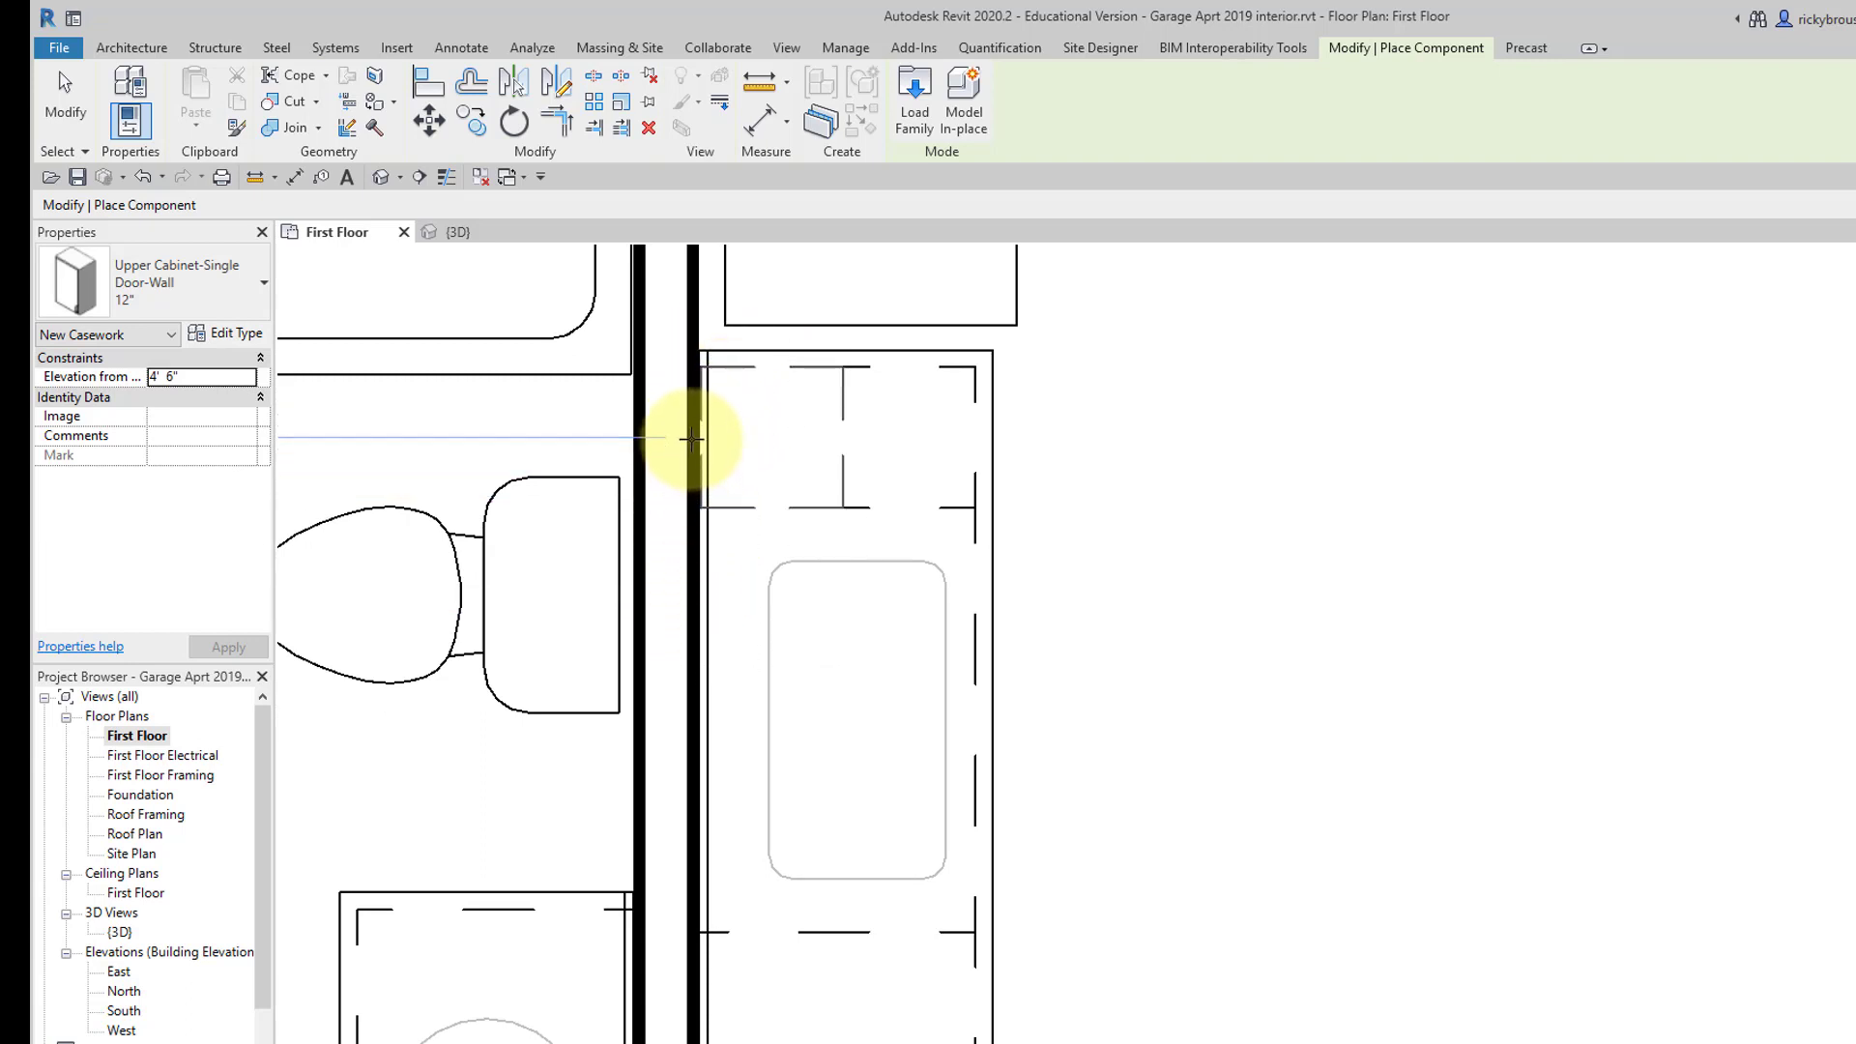
scroll(841, 587, down, 3)
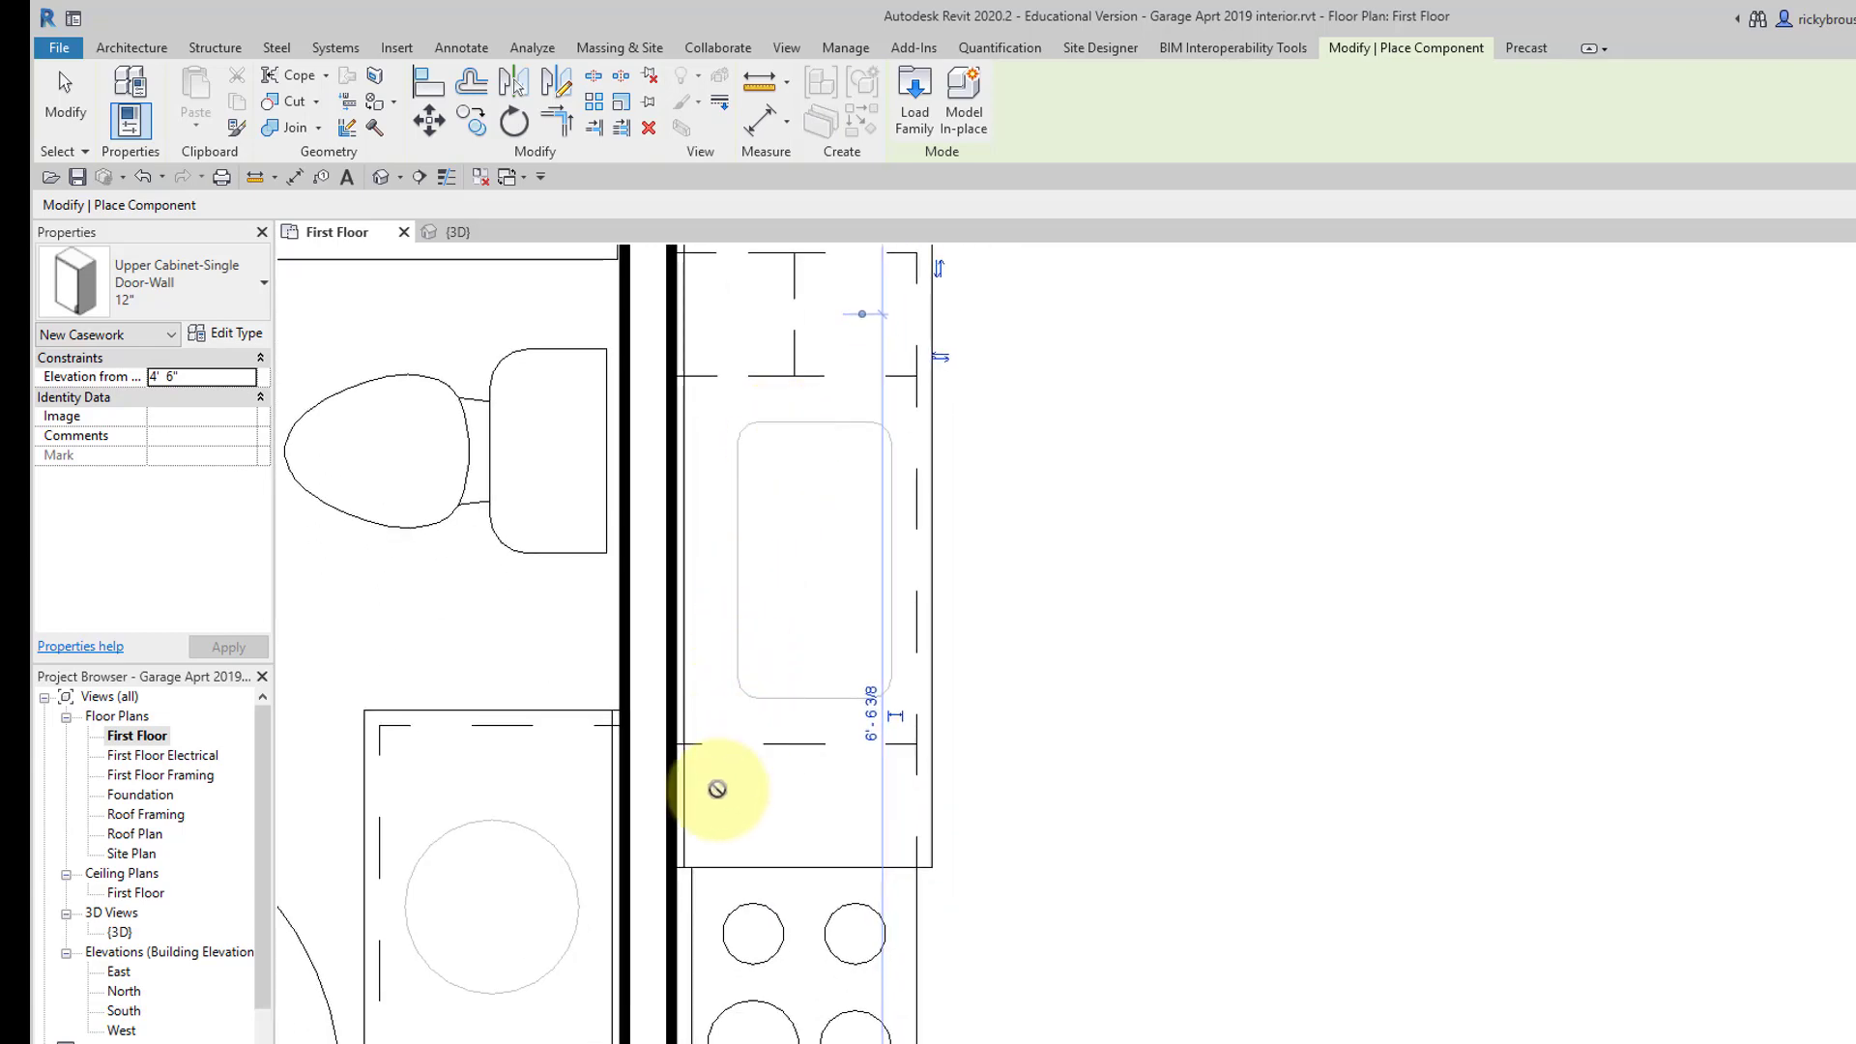
Place a second 12" Upper Cabinet-Single Door-Wall on the bathroom partition, next to the range.
scroll(674, 815, up, 2)
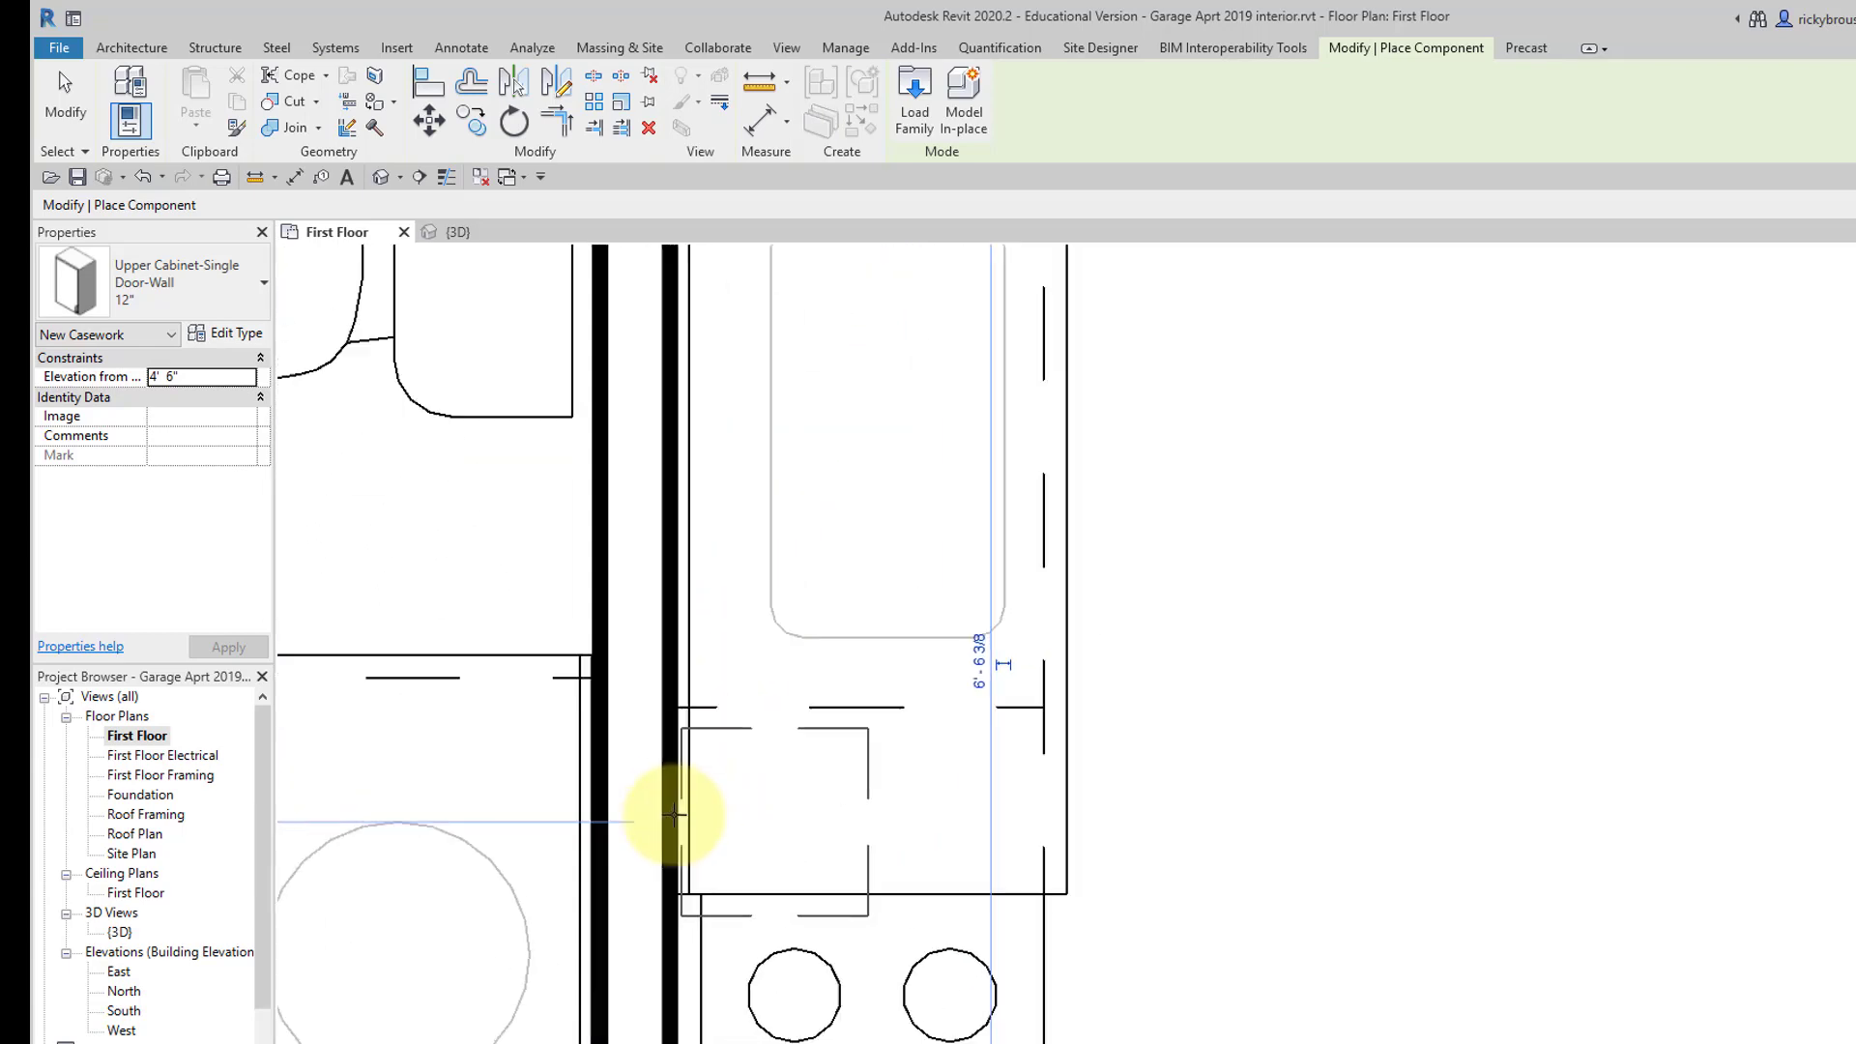
scroll(674, 815, up, 1)
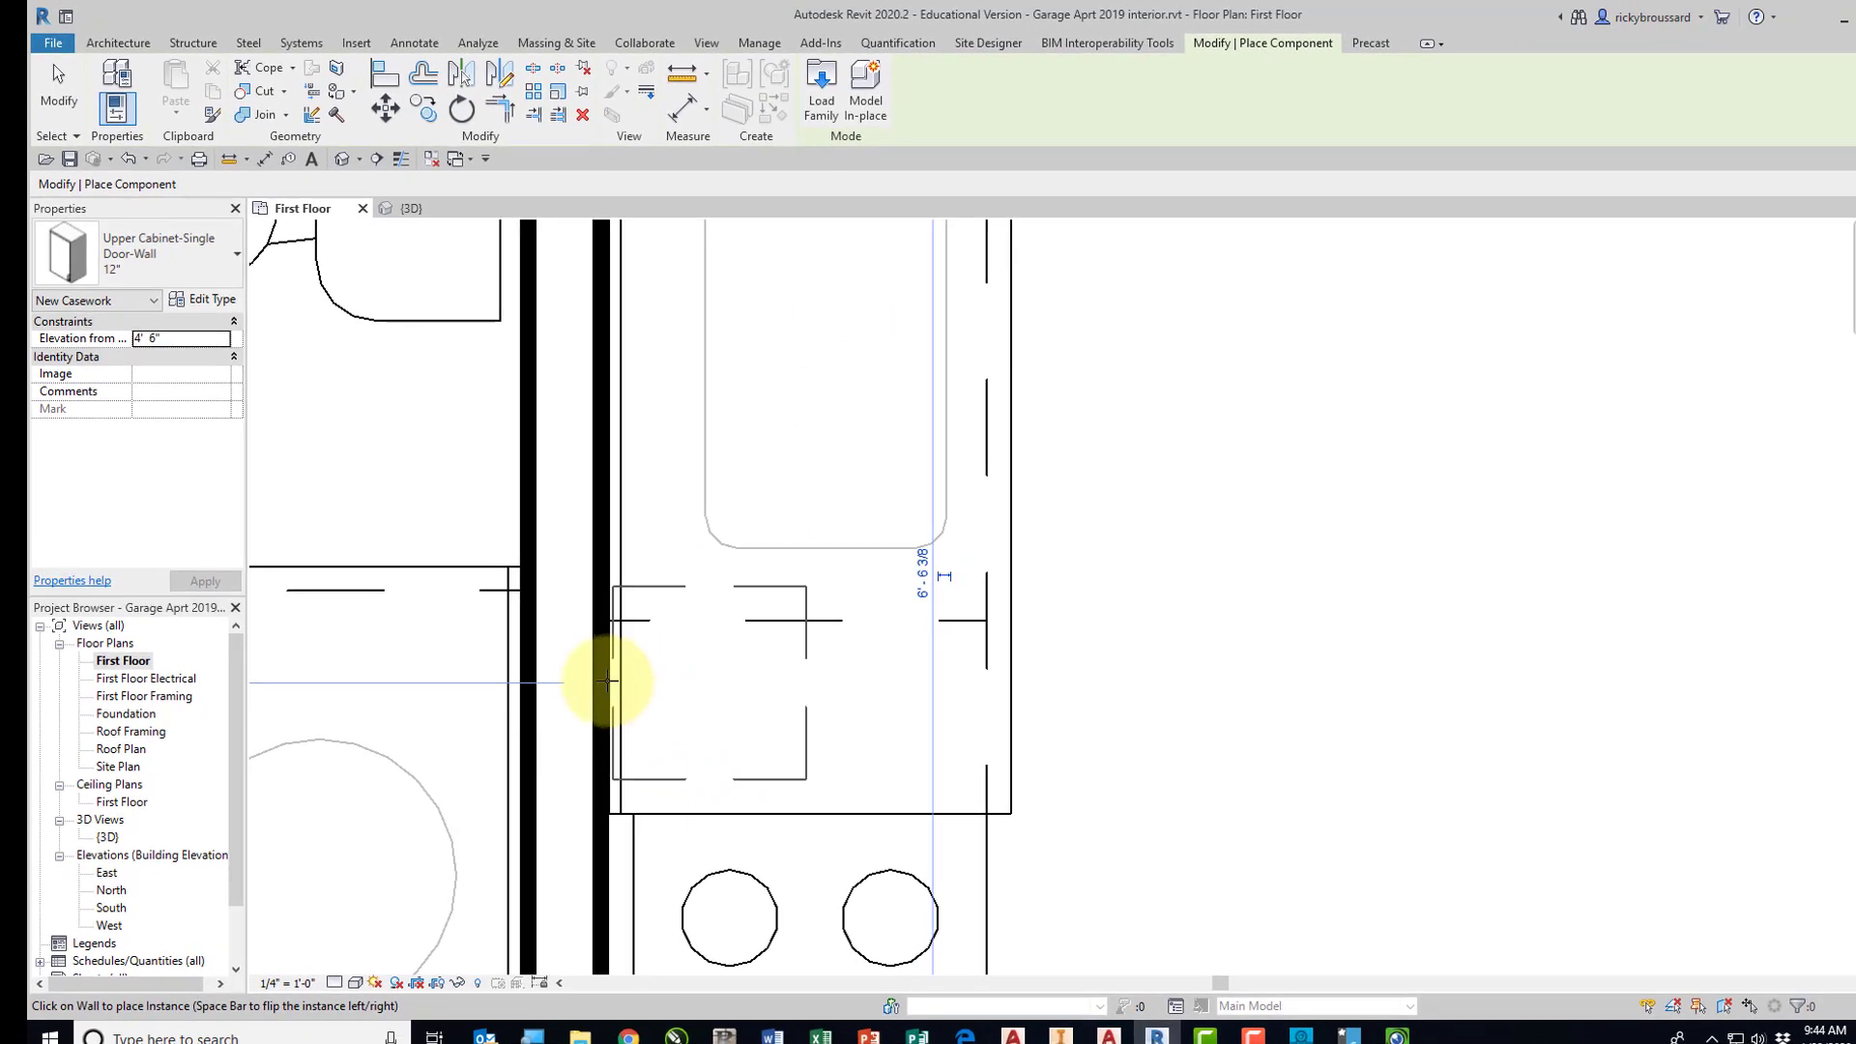
key(Escape)
Nudge the new 12" upper cabinet along the partition until it lines up over the 12" base cabinet beside the range.
click(755, 590)
key(Down)
key(Down)
key(Down)
key(Down)
key(Down)
key(Down)
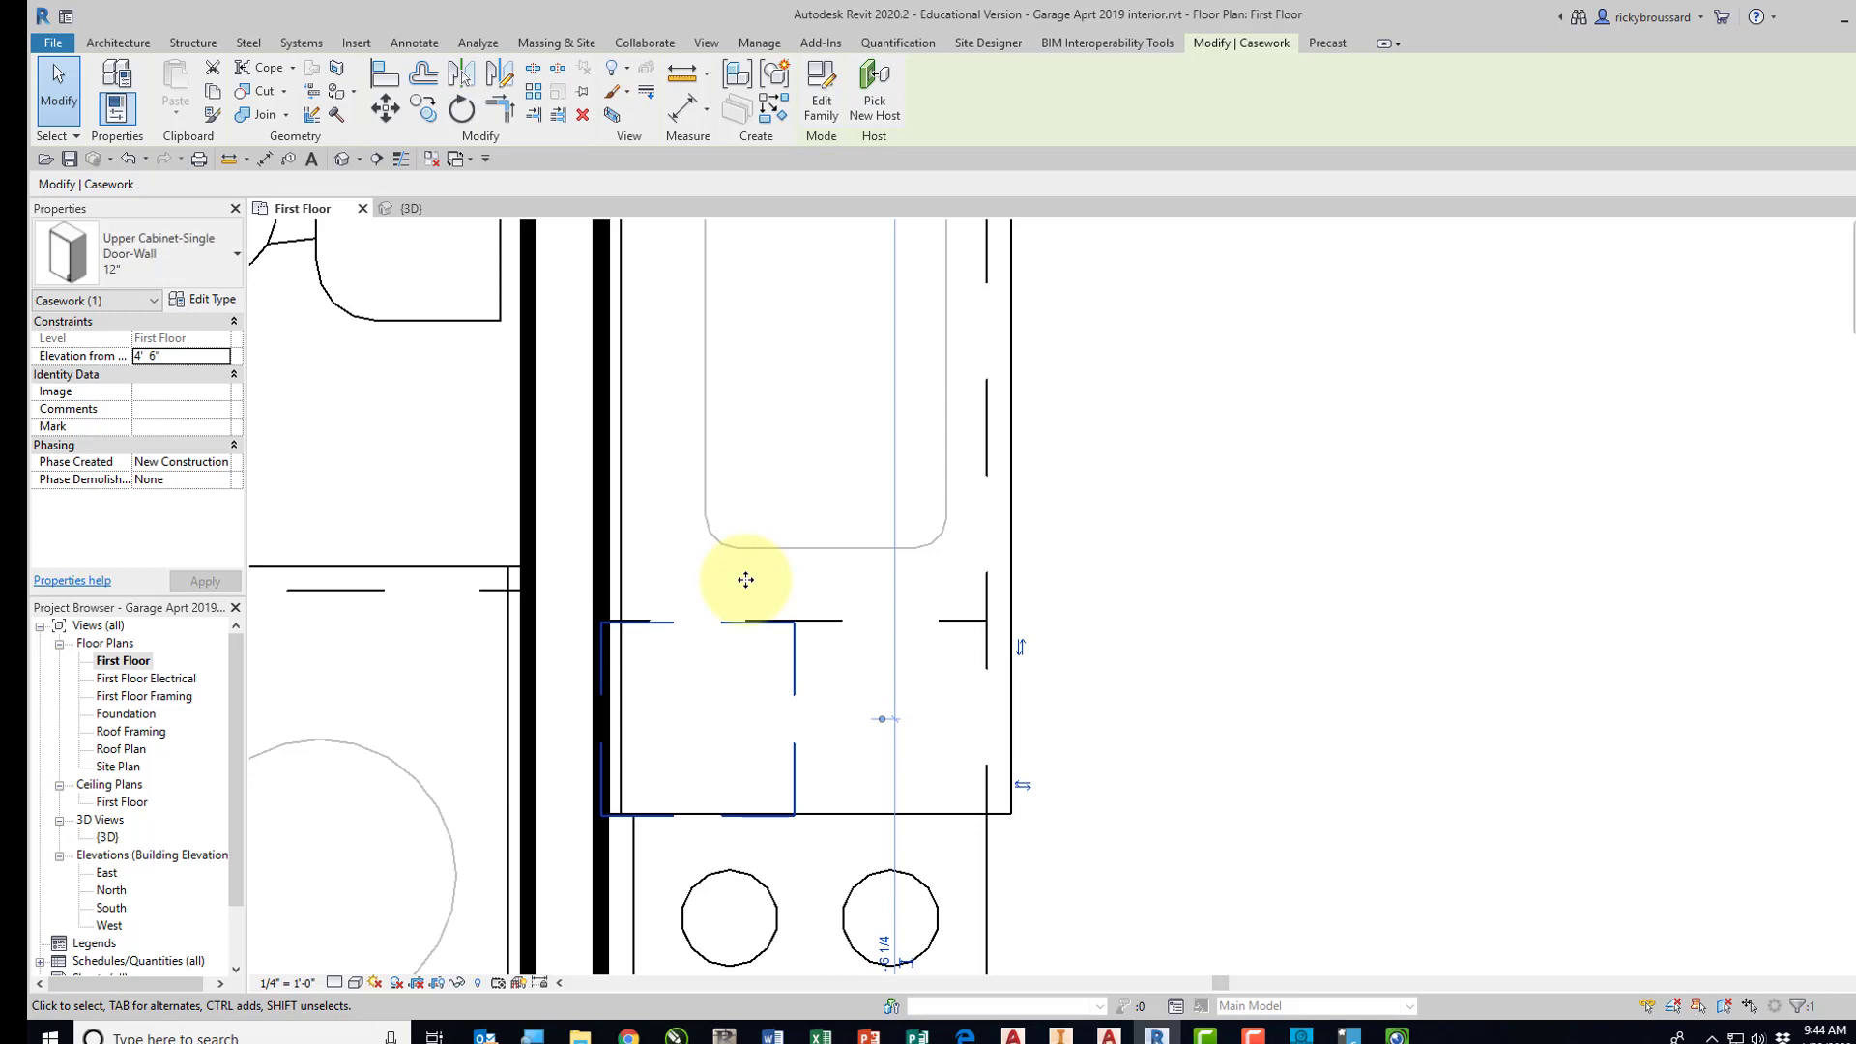
key(Up)
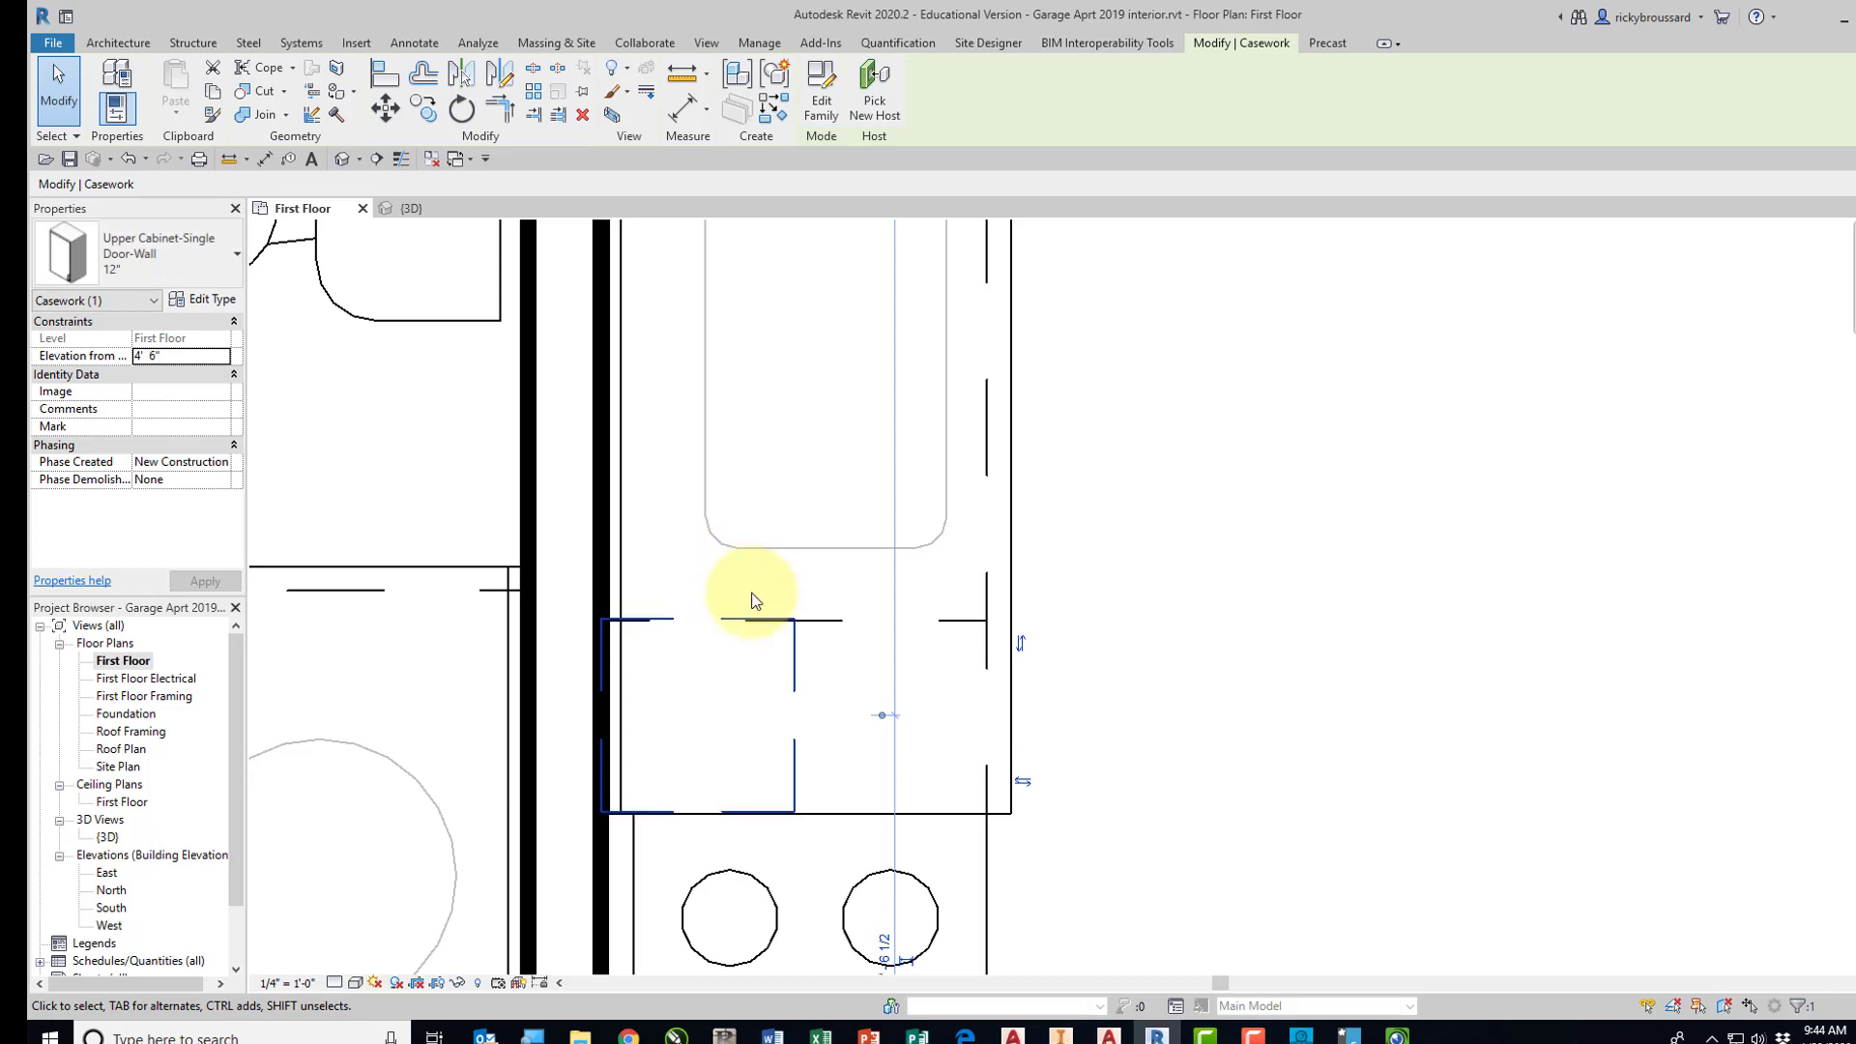
scroll(752, 595, up, 3)
mouse_move(739, 615)
mouse_down()
mouse_move(734, 650)
mouse_move(750, 621)
mouse_up()
scroll(750, 621, down, 2)
scroll(750, 620, down, 3)
click(918, 647)
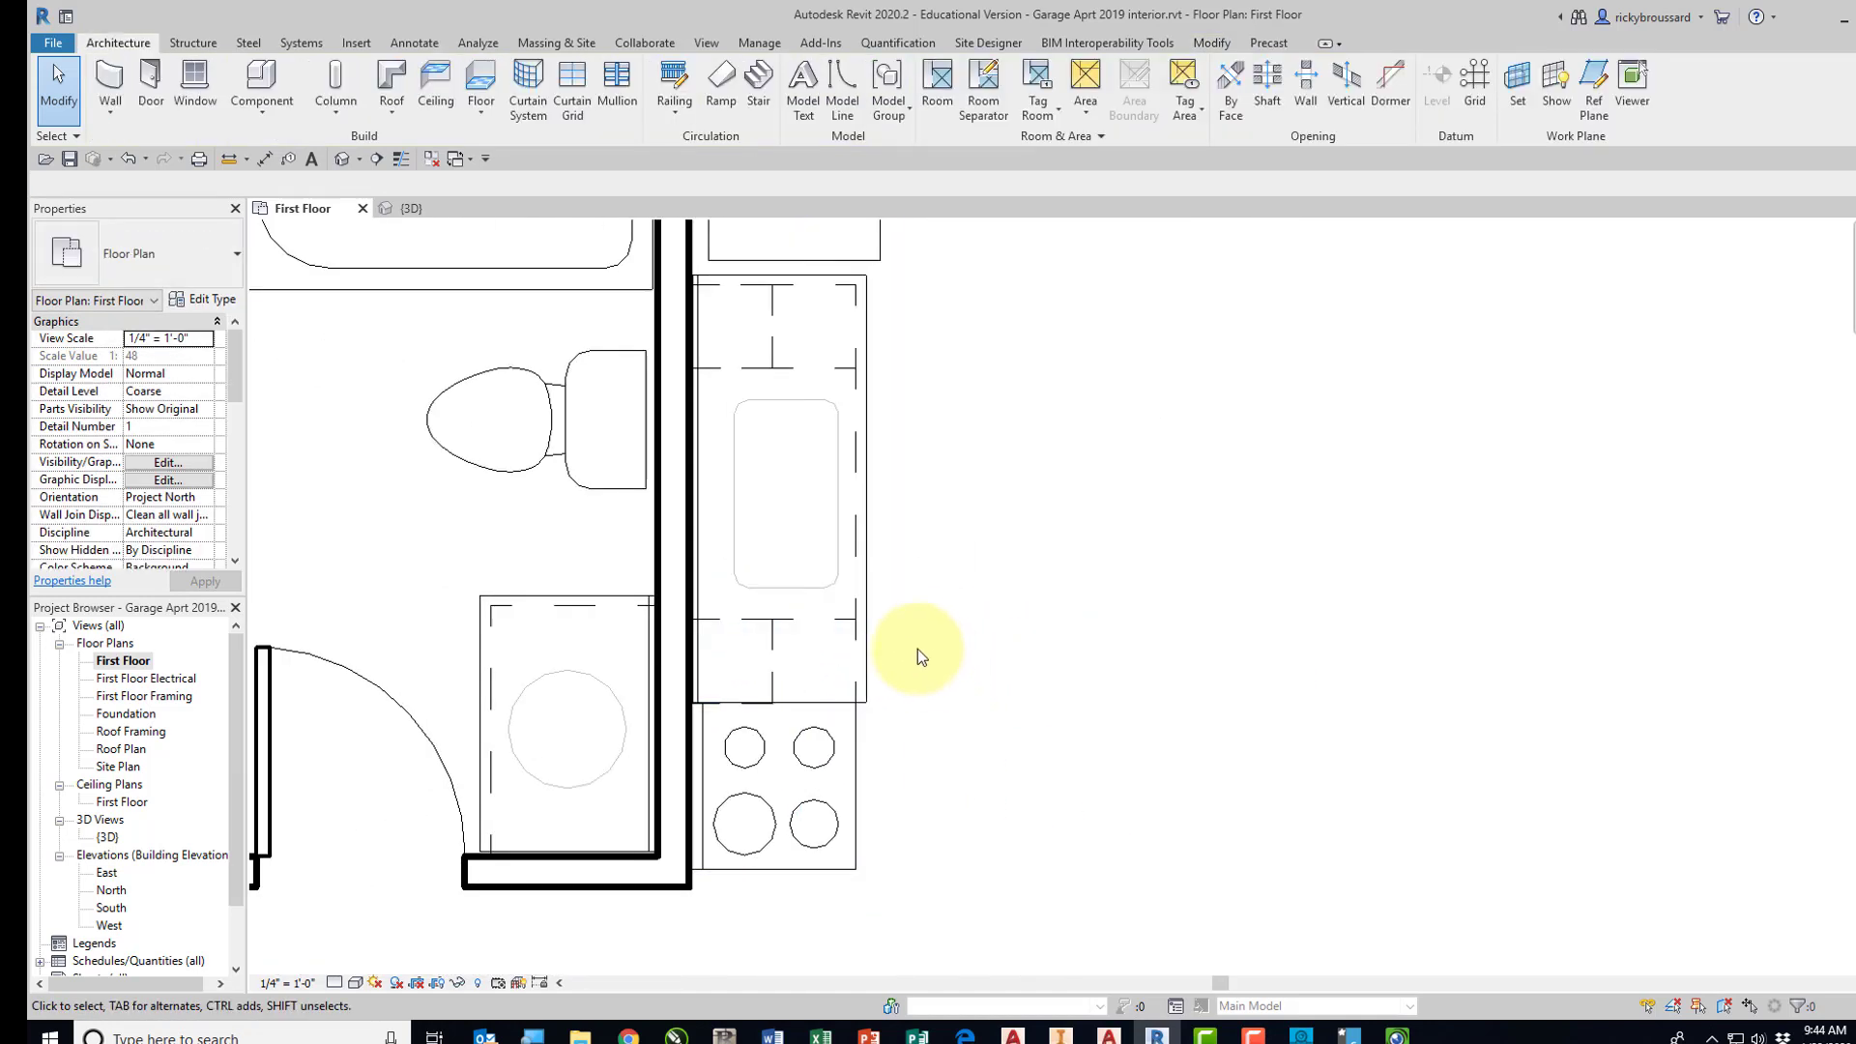
Place a 36" Upper Cabinet-Double Door-Wall on the bathroom partition over the sink, between the two 12" upper cabinets.
click(258, 85)
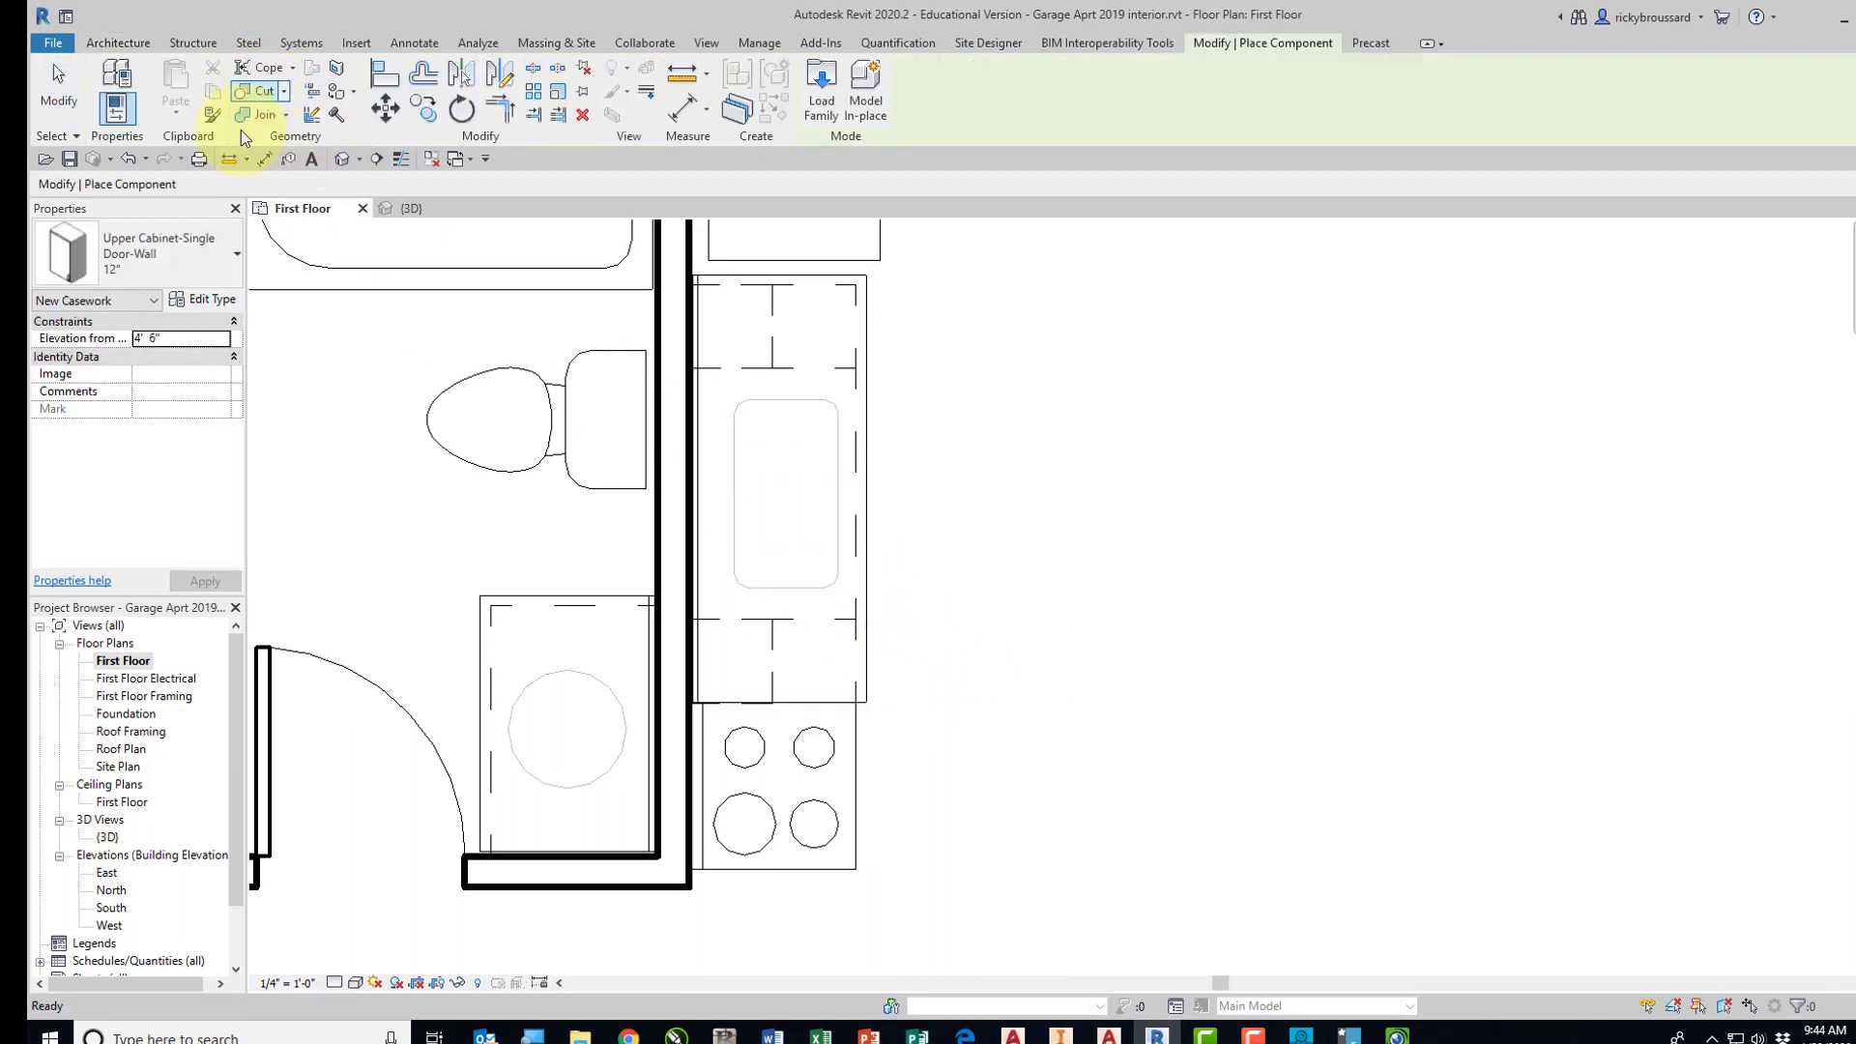
click(197, 247)
scroll(145, 469, up, 4)
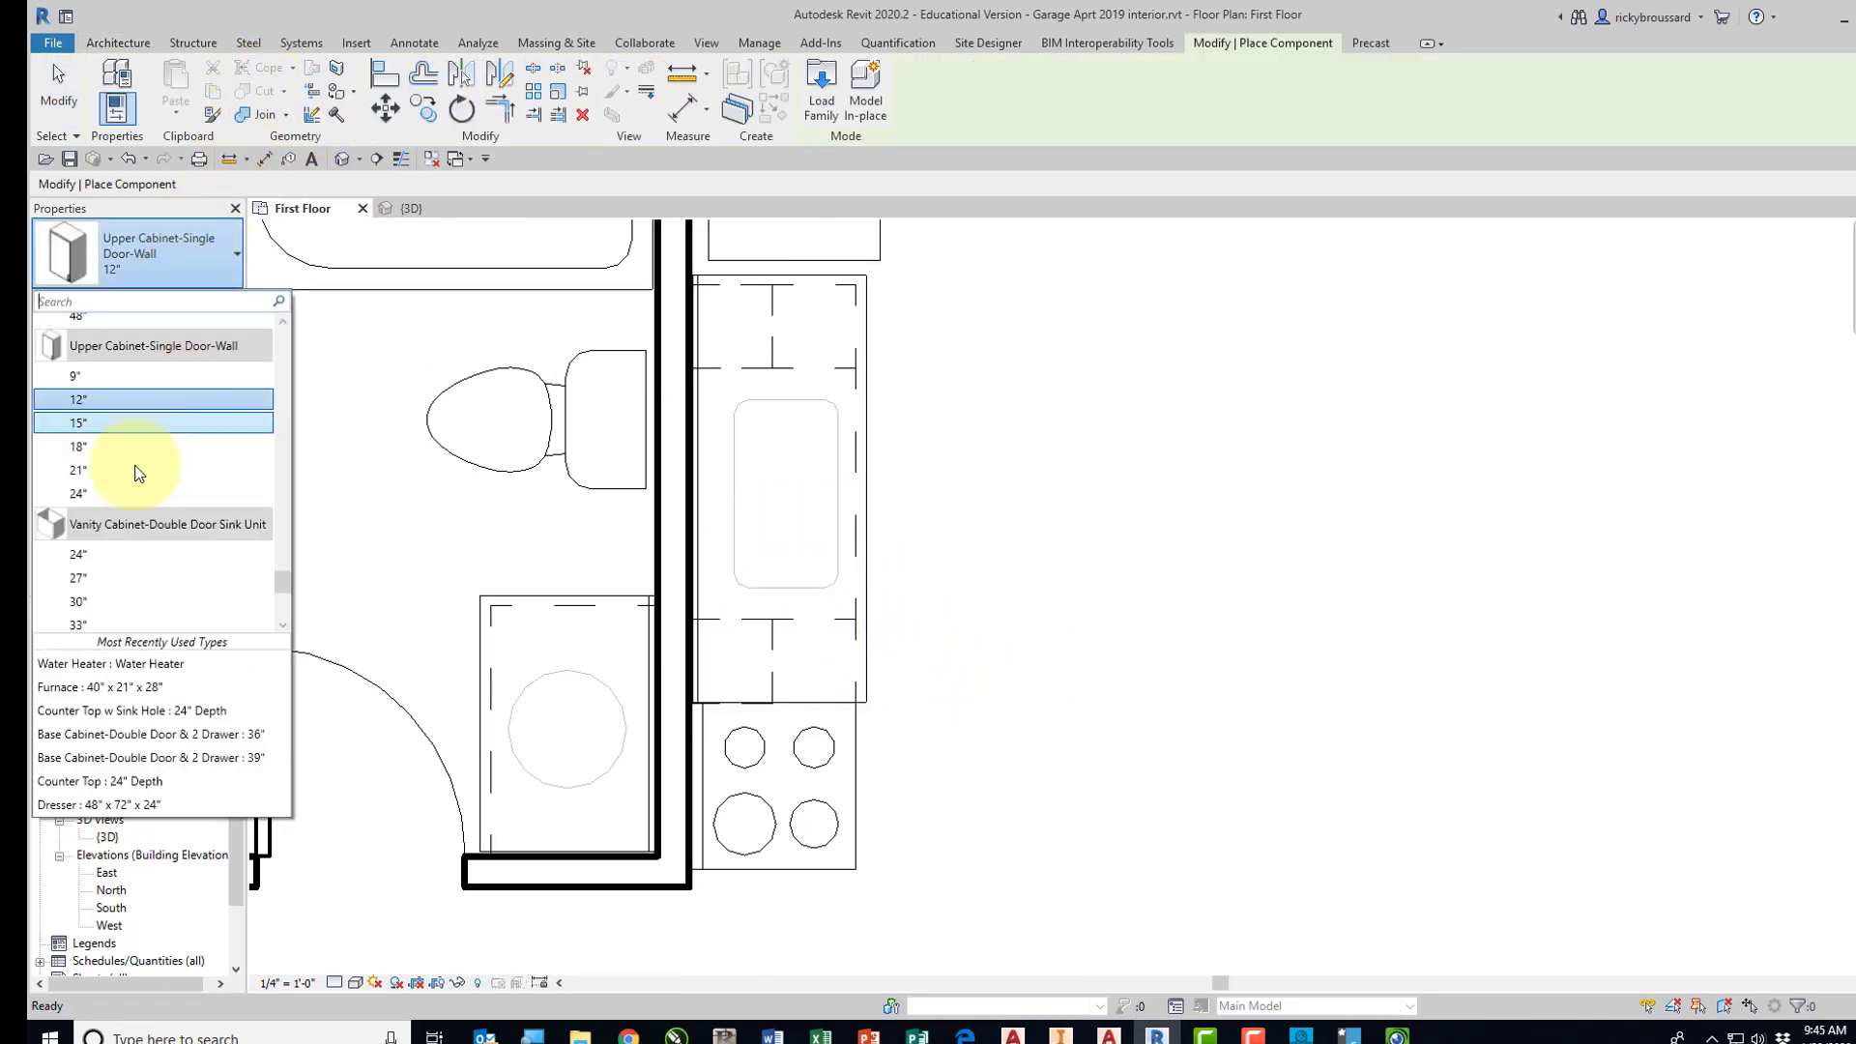
scroll(145, 470, up, 3)
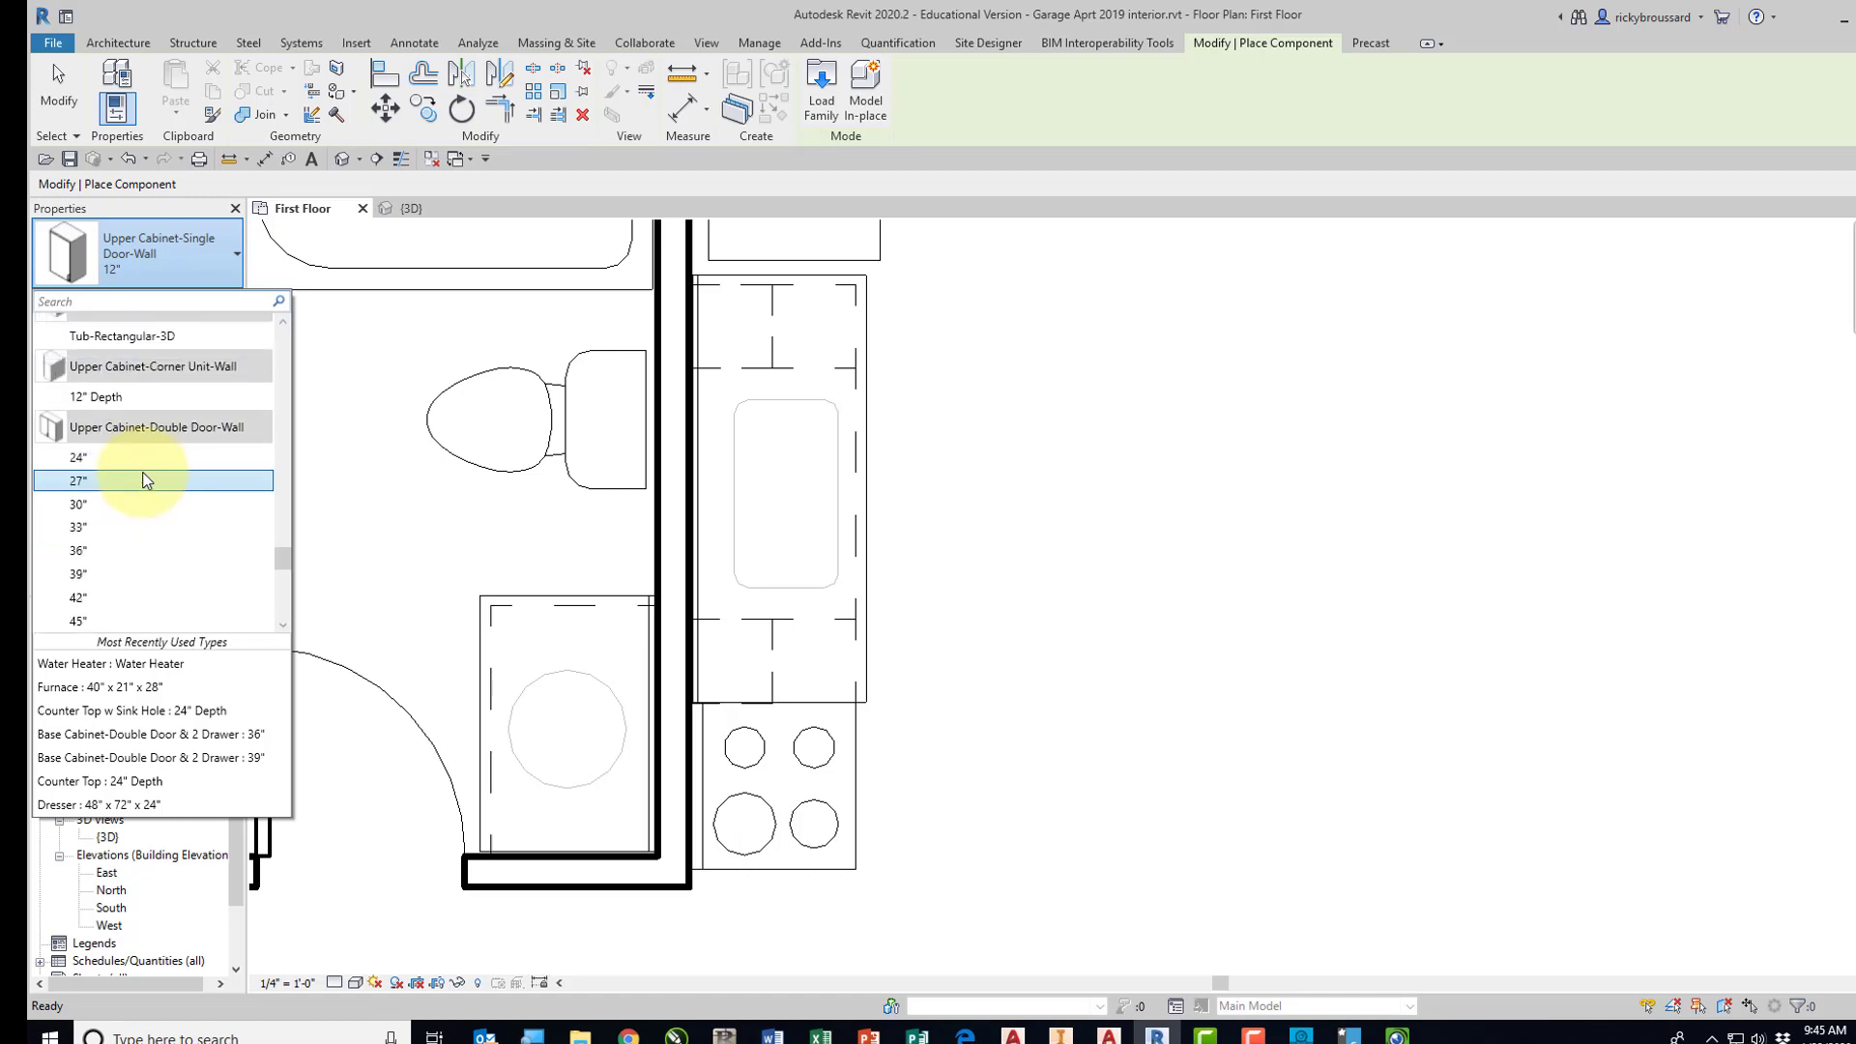
click(95, 548)
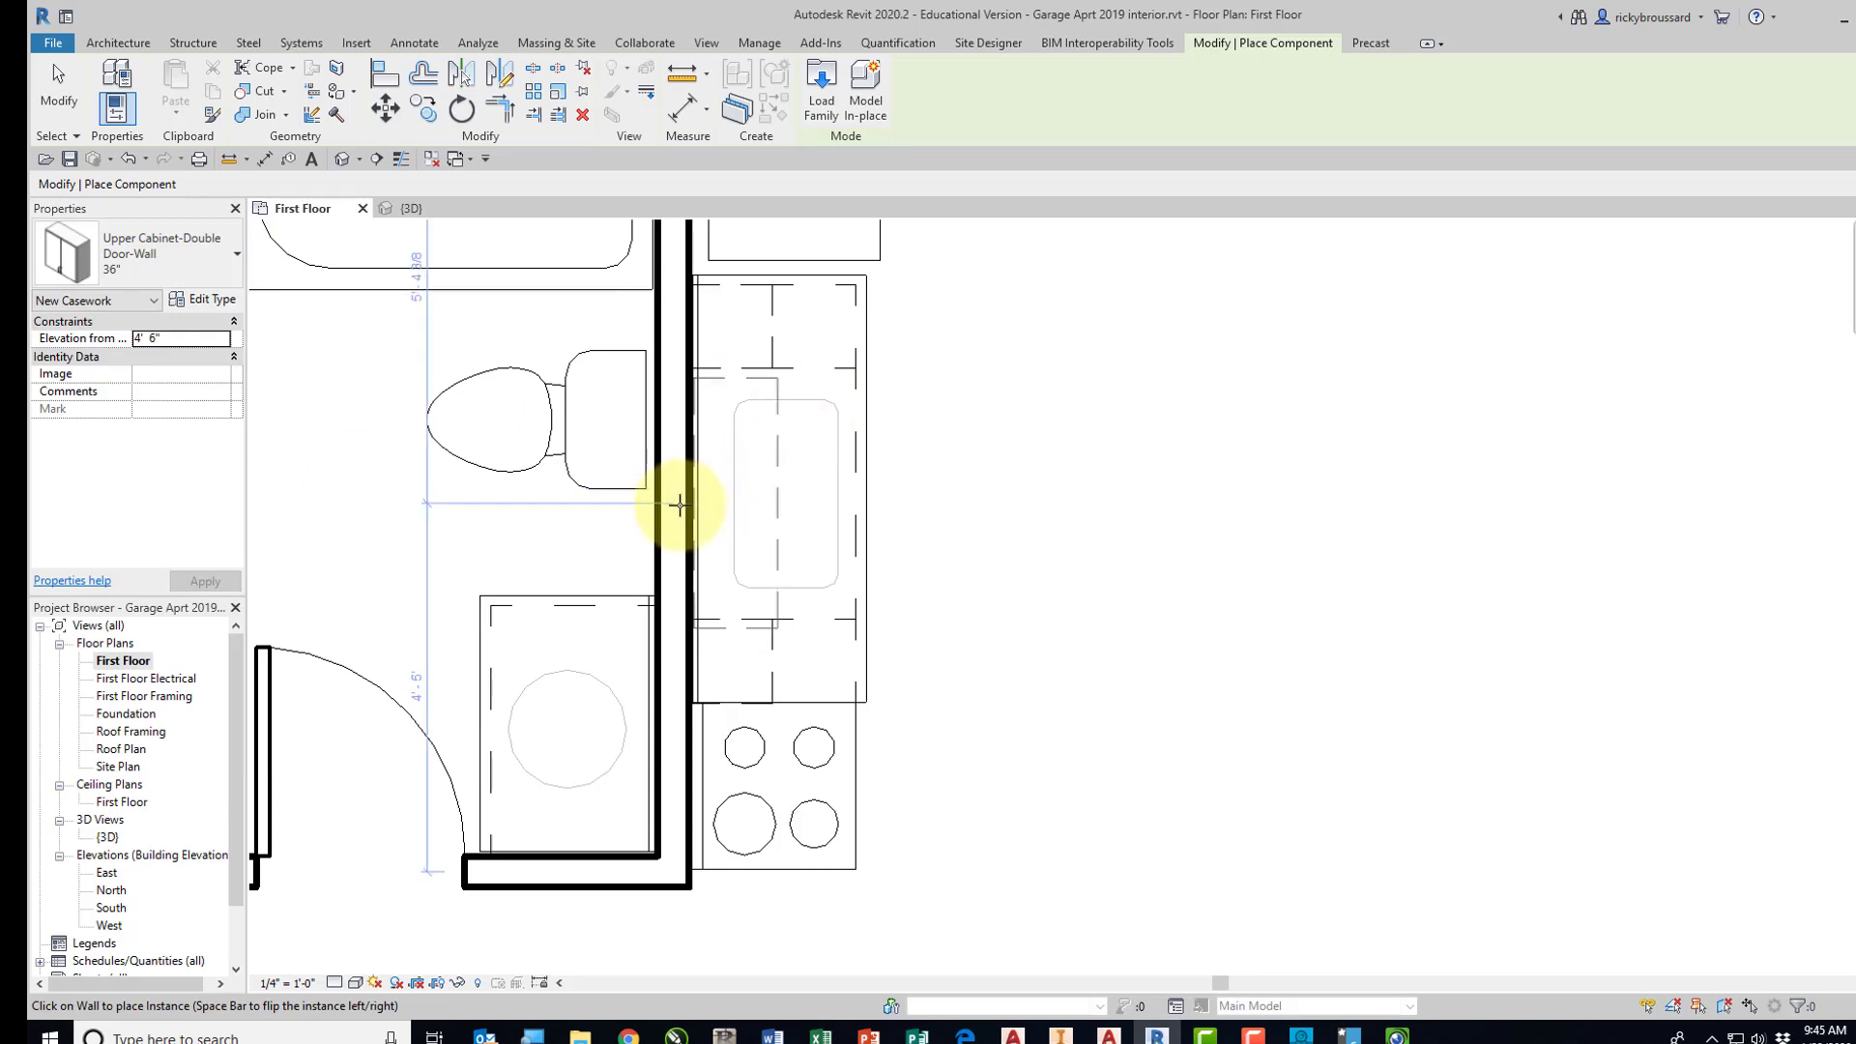
key(Escape)
Move the 36" upper cabinet up the partition until its end meets the 12" upper cabinet nearest the refrigerator.
scroll(774, 362, up, 3)
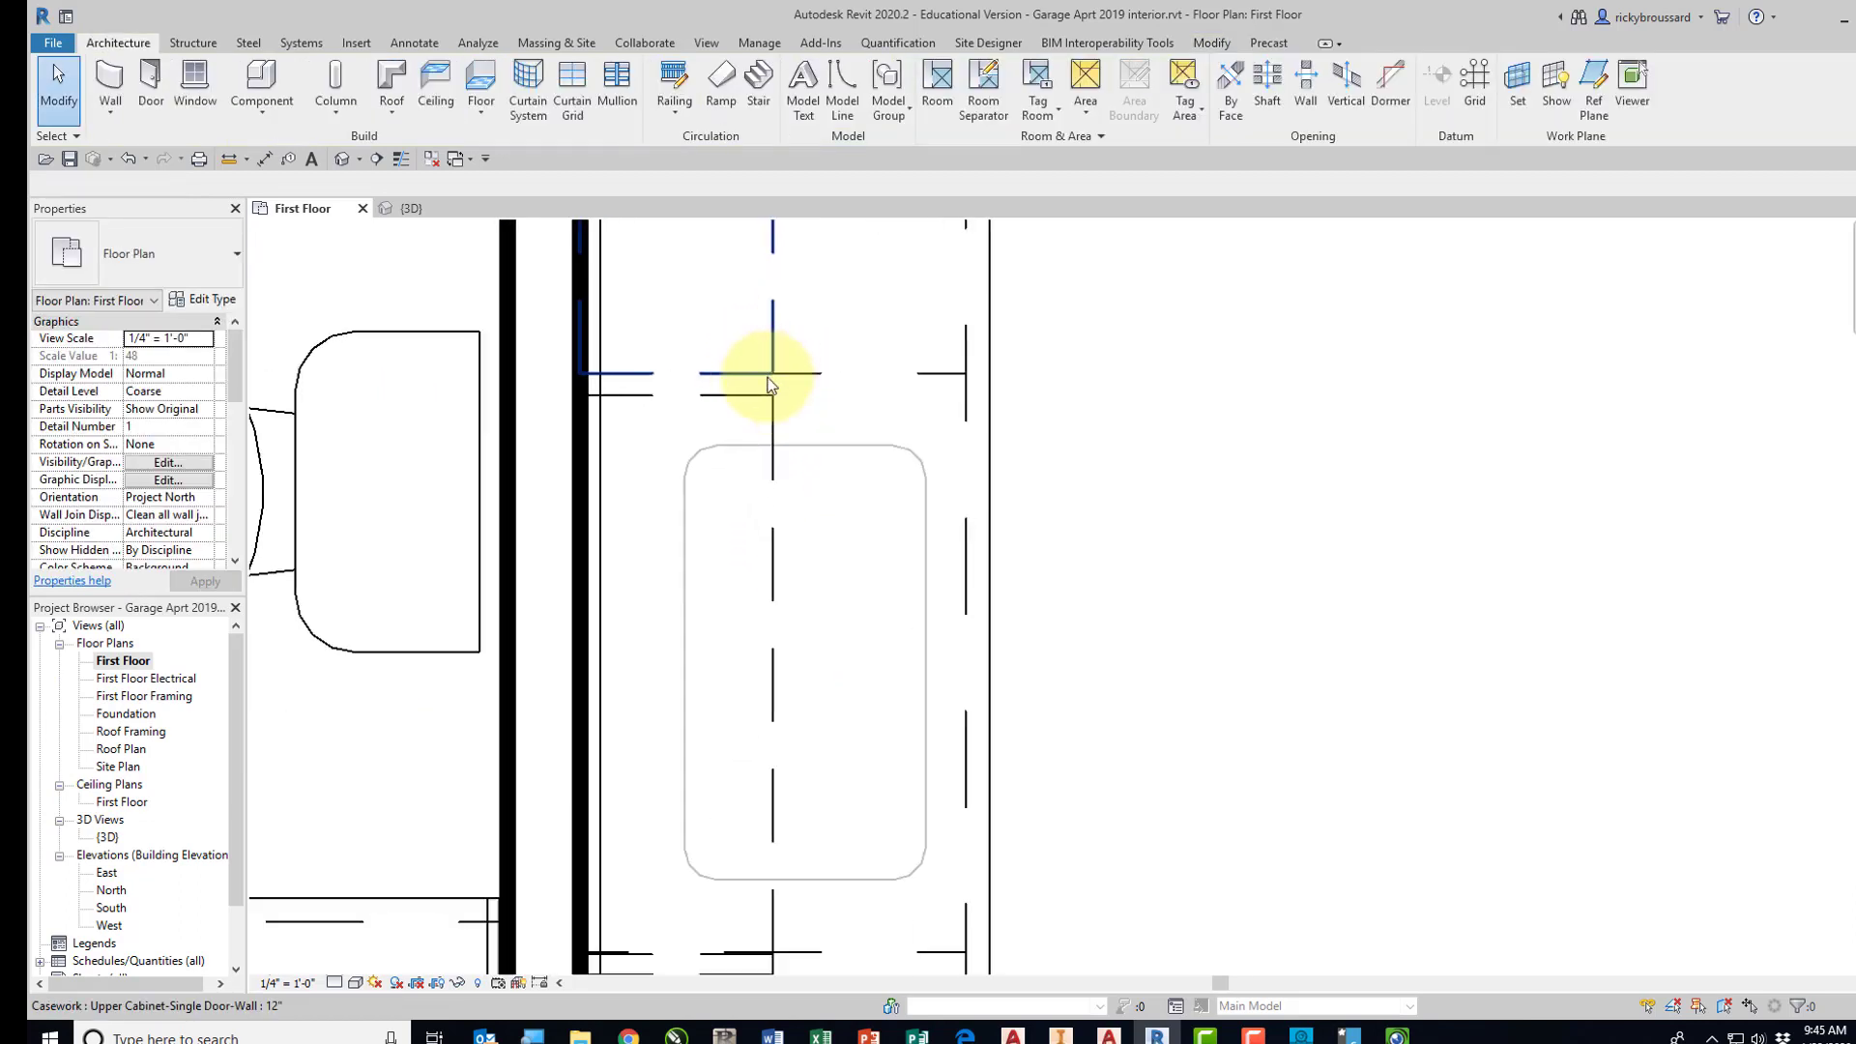
scroll(770, 385, up, 2)
click(754, 410)
drag(750, 391, 751, 371)
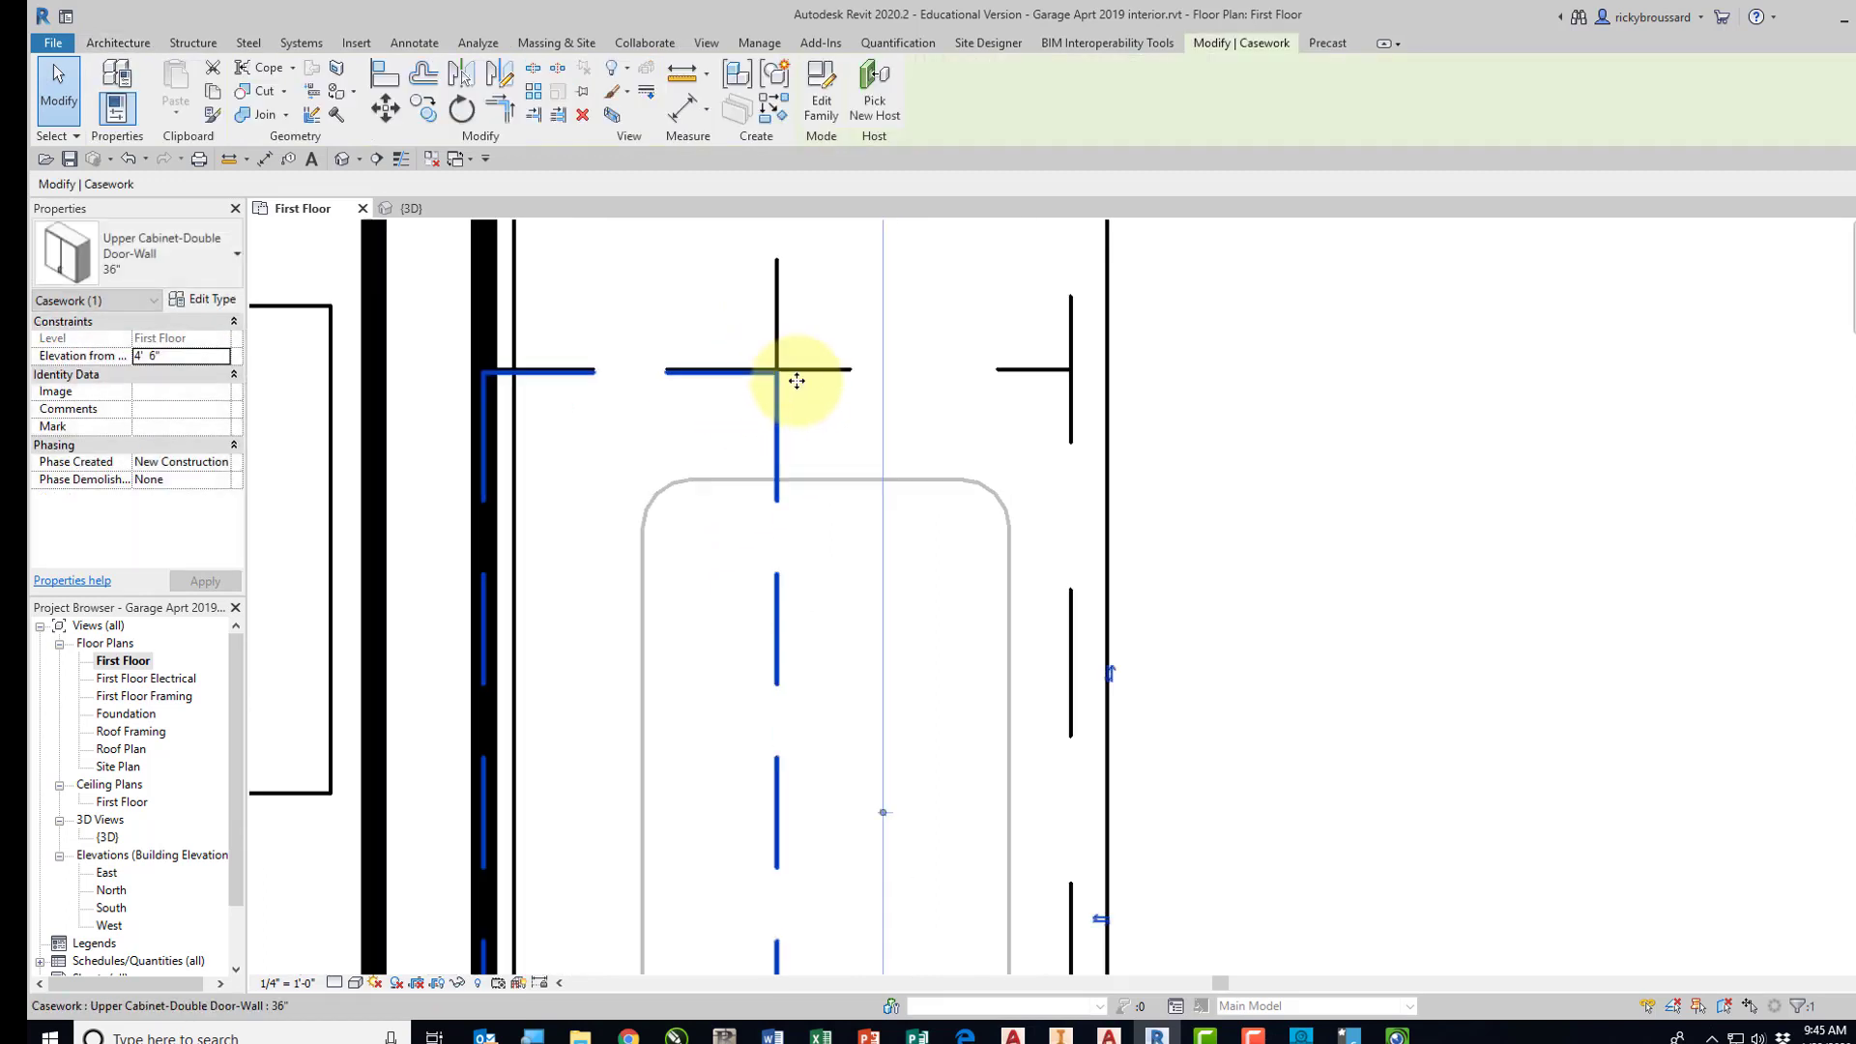
scroll(890, 489, down, 3)
click(1044, 580)
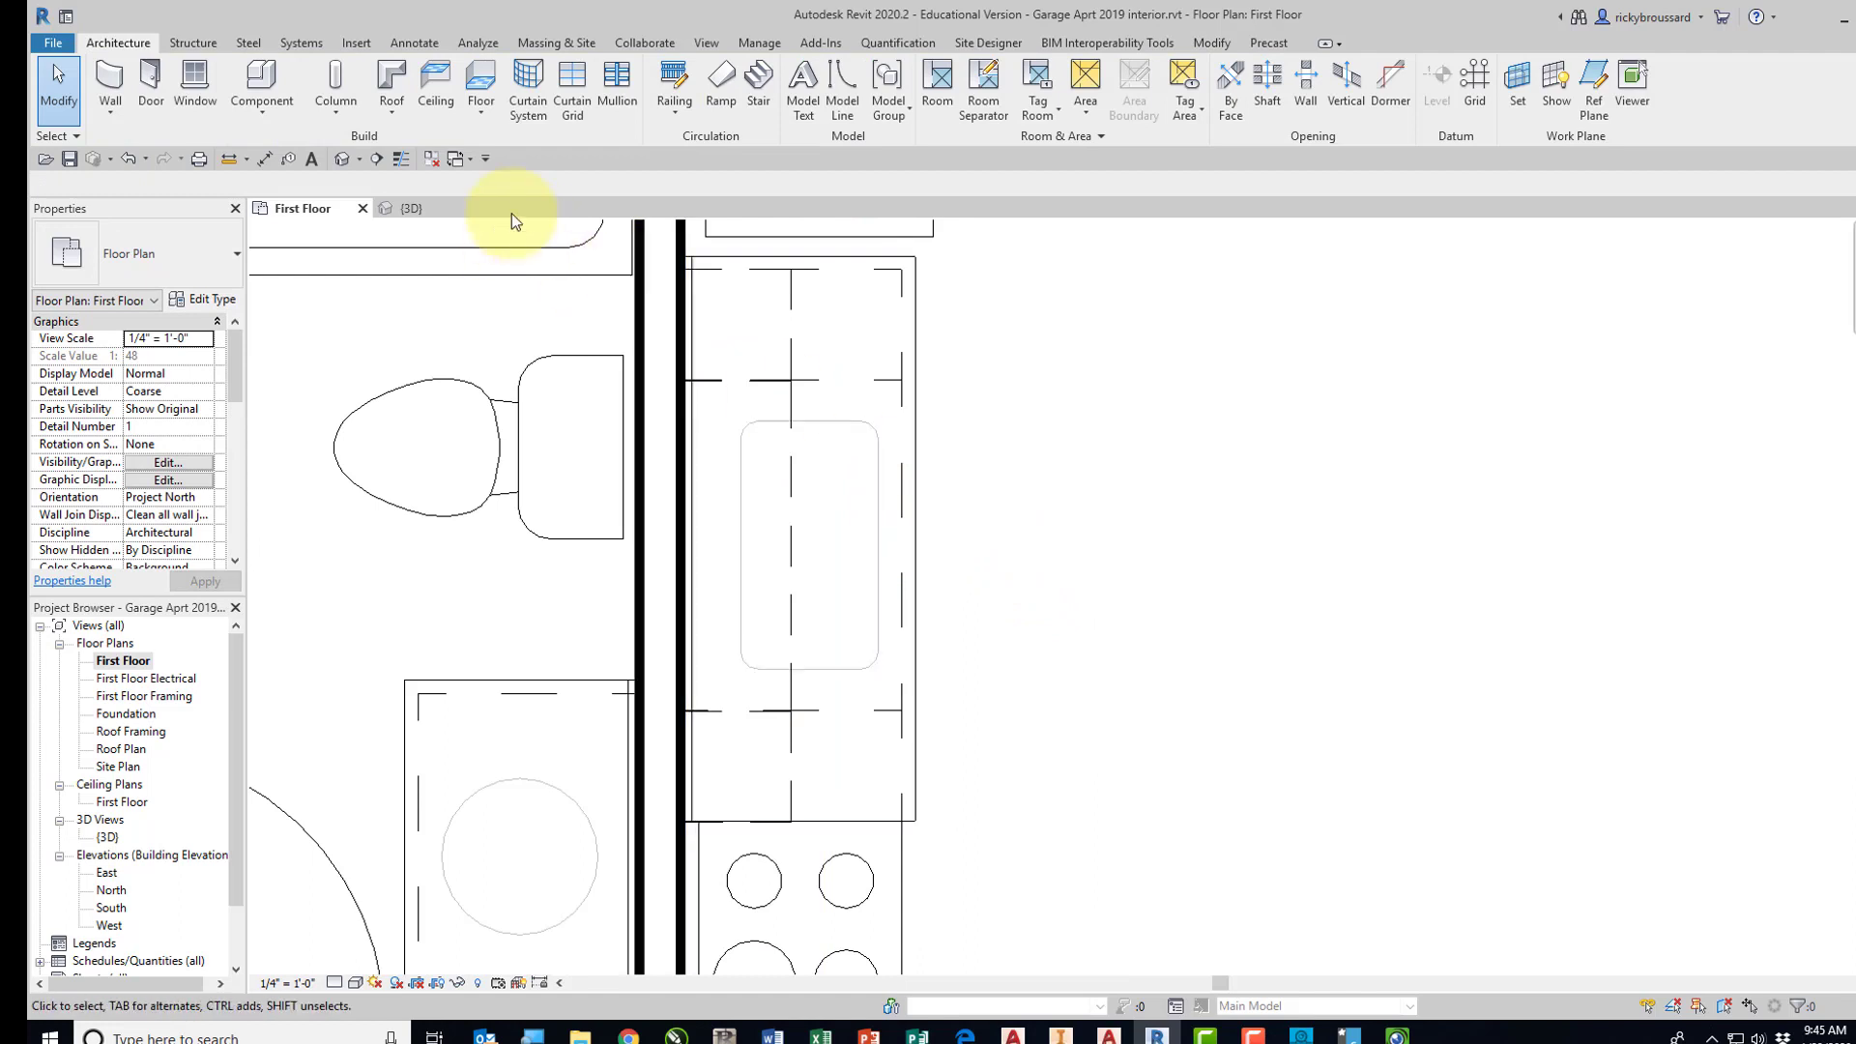
In the 3D view, set the type height of the 36" double-door upper cabinet above the sink to 1' 6".
click(341, 158)
middle_drag(728, 491, 630, 531)
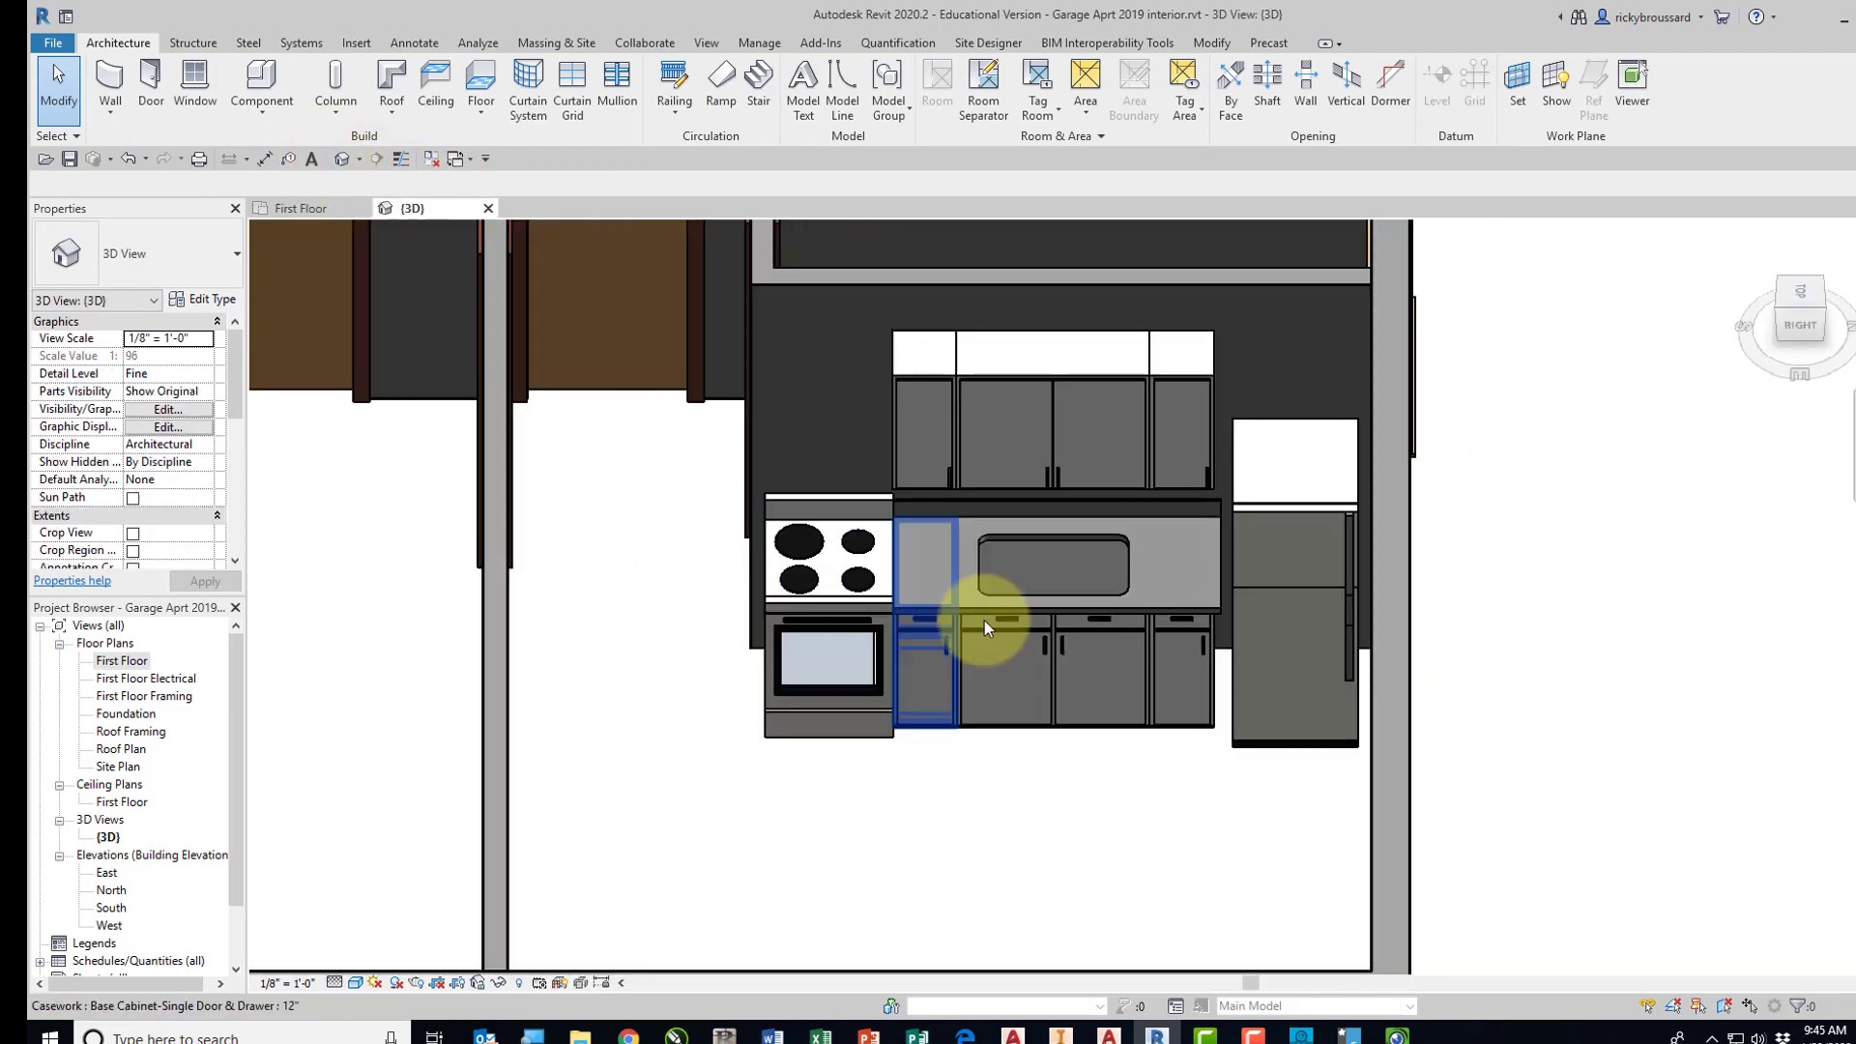
scroll(1491, 447, up, 2)
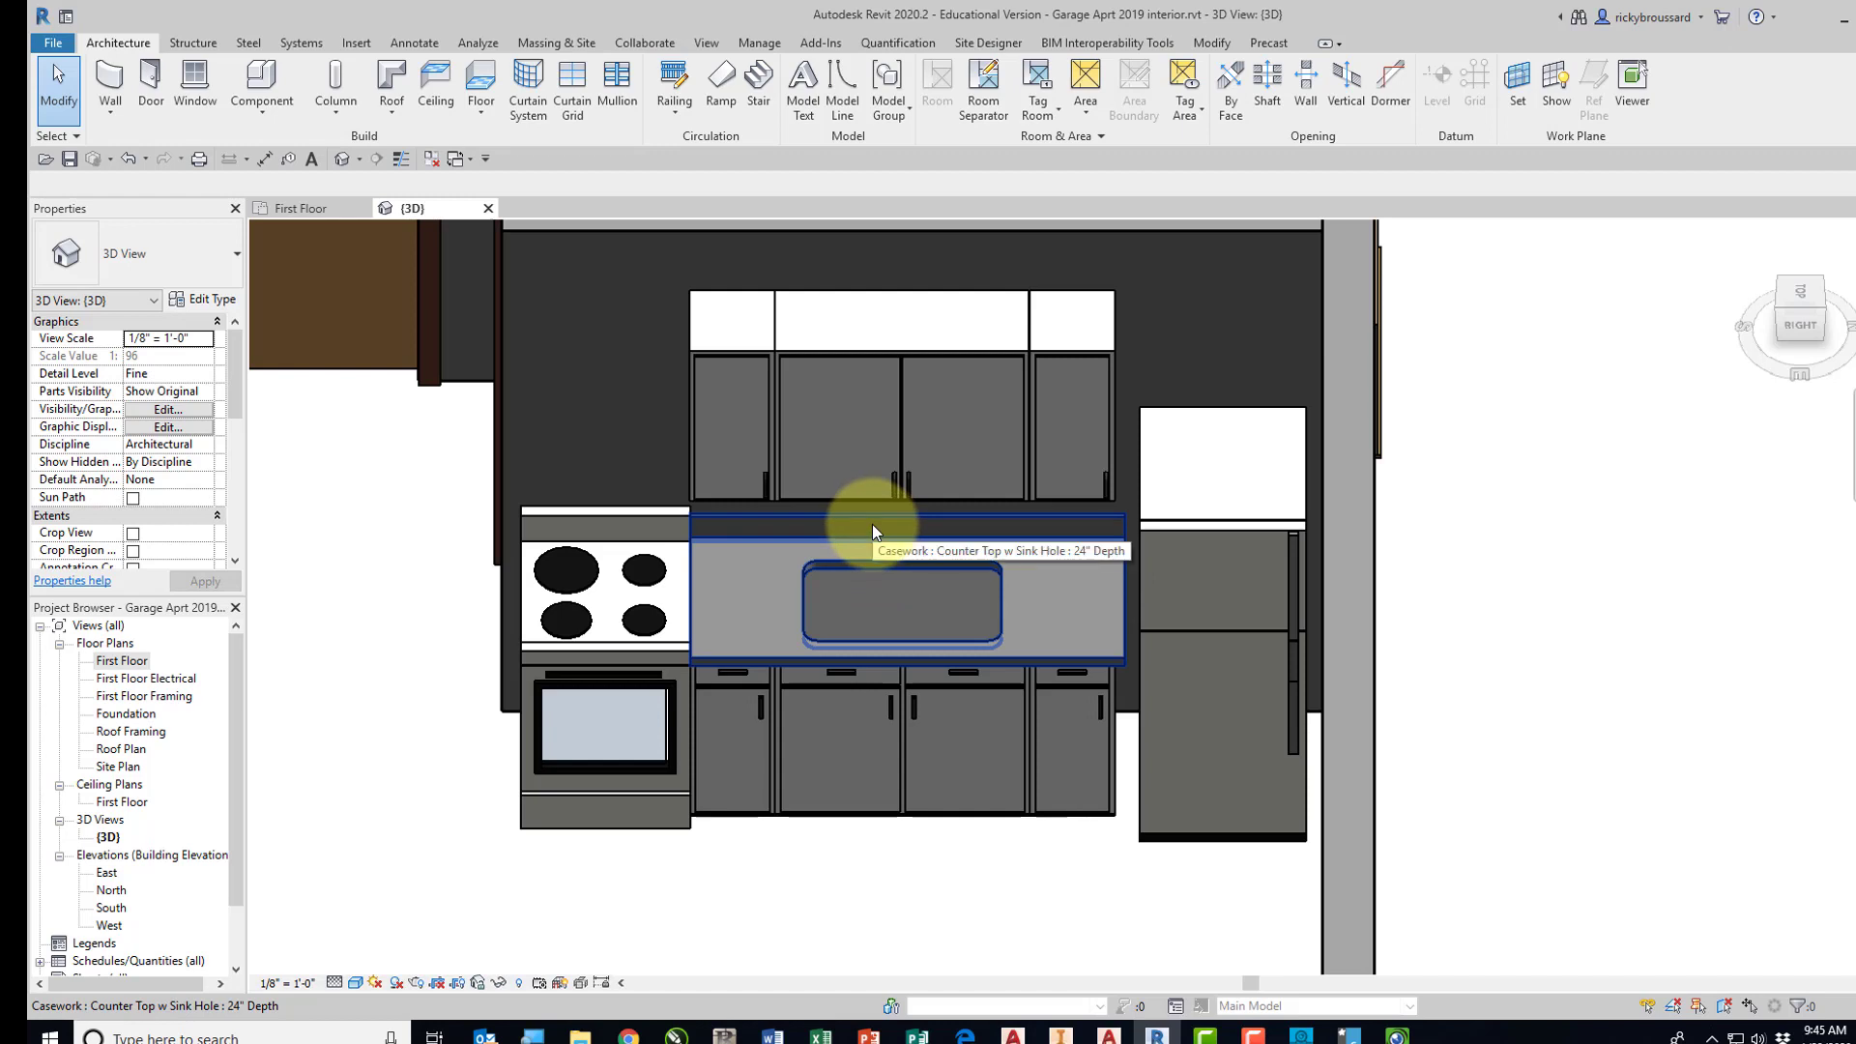
click(905, 366)
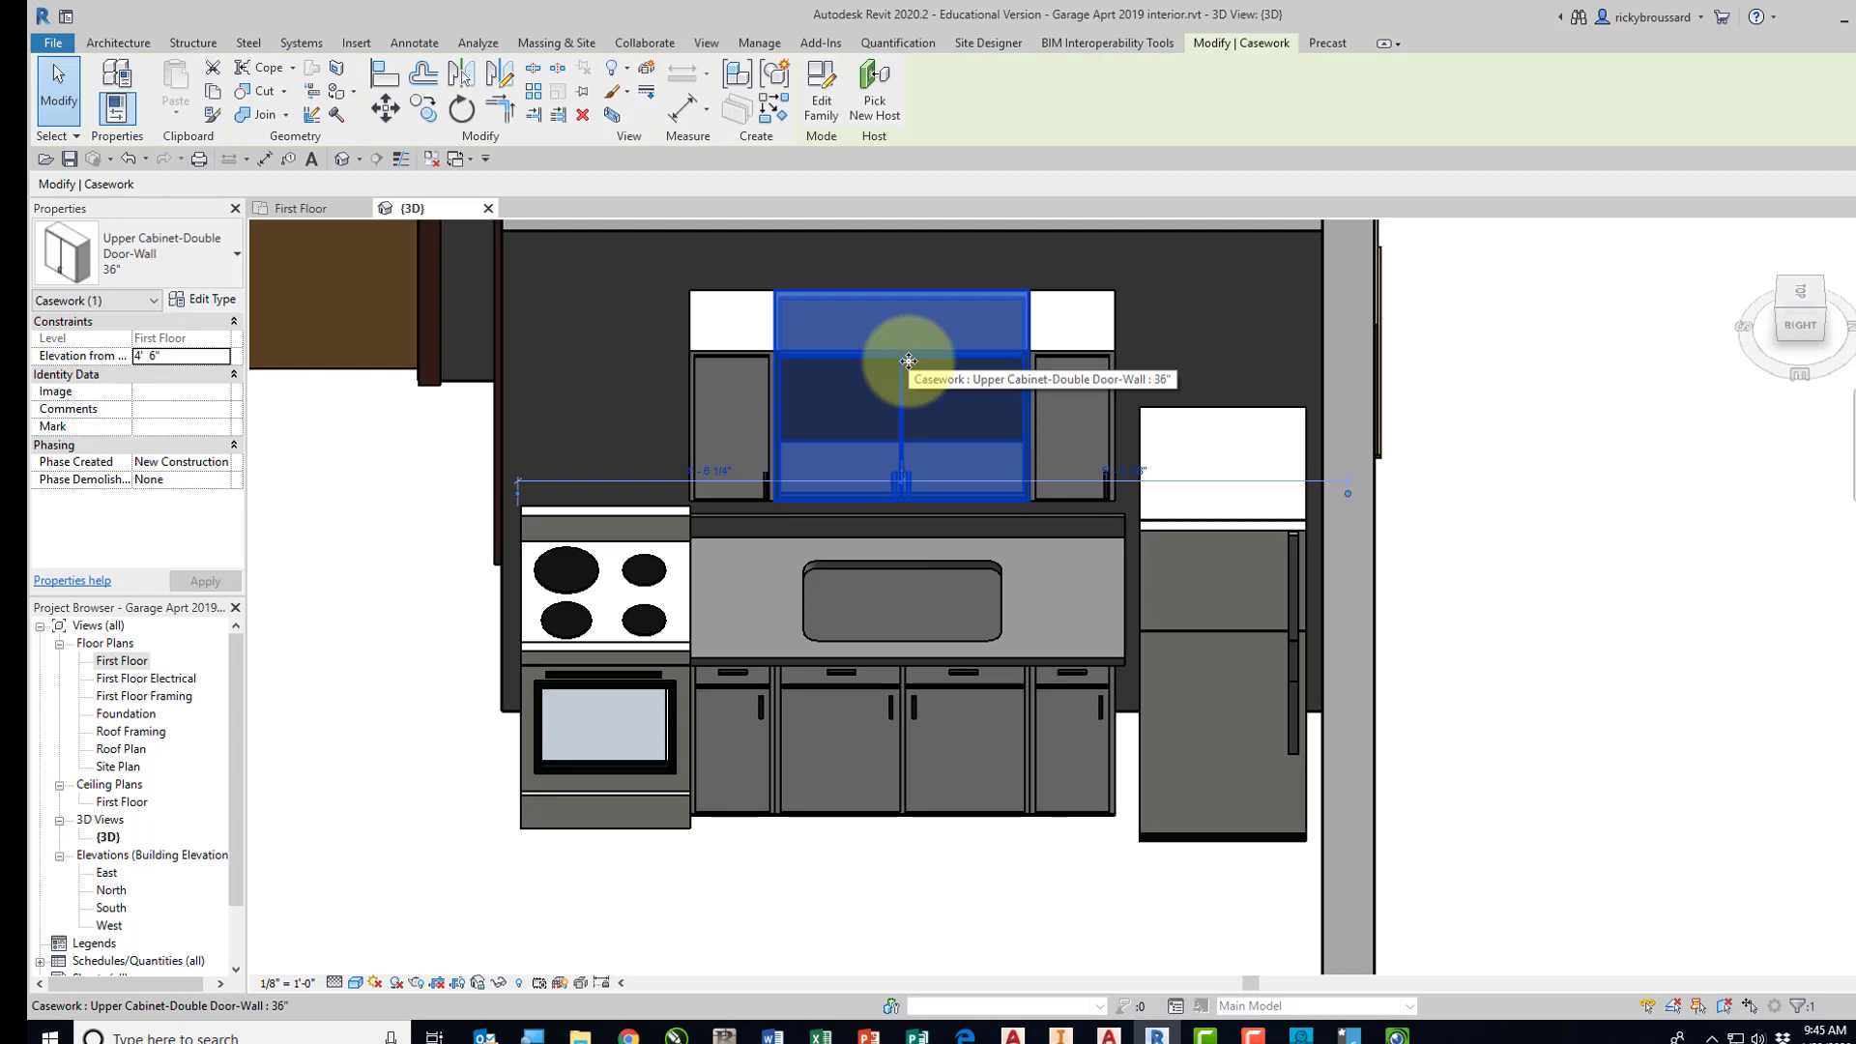
click(208, 300)
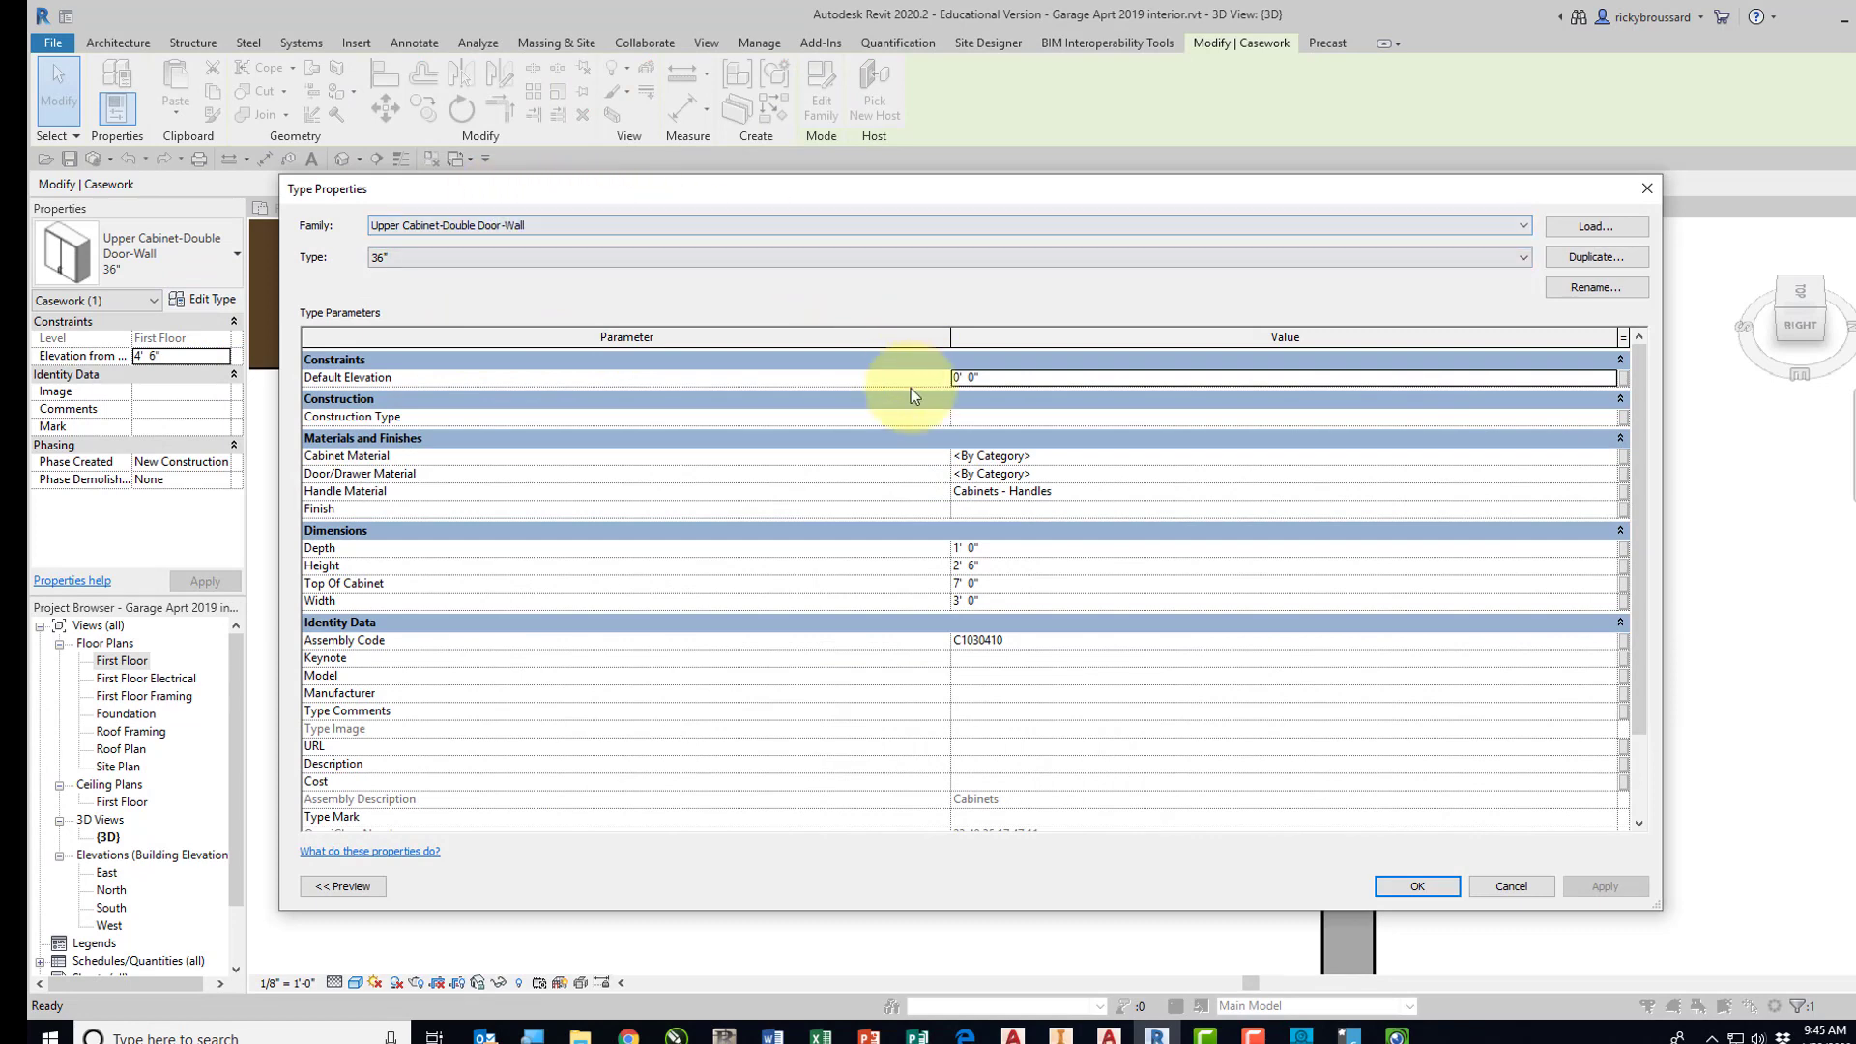
click(962, 566)
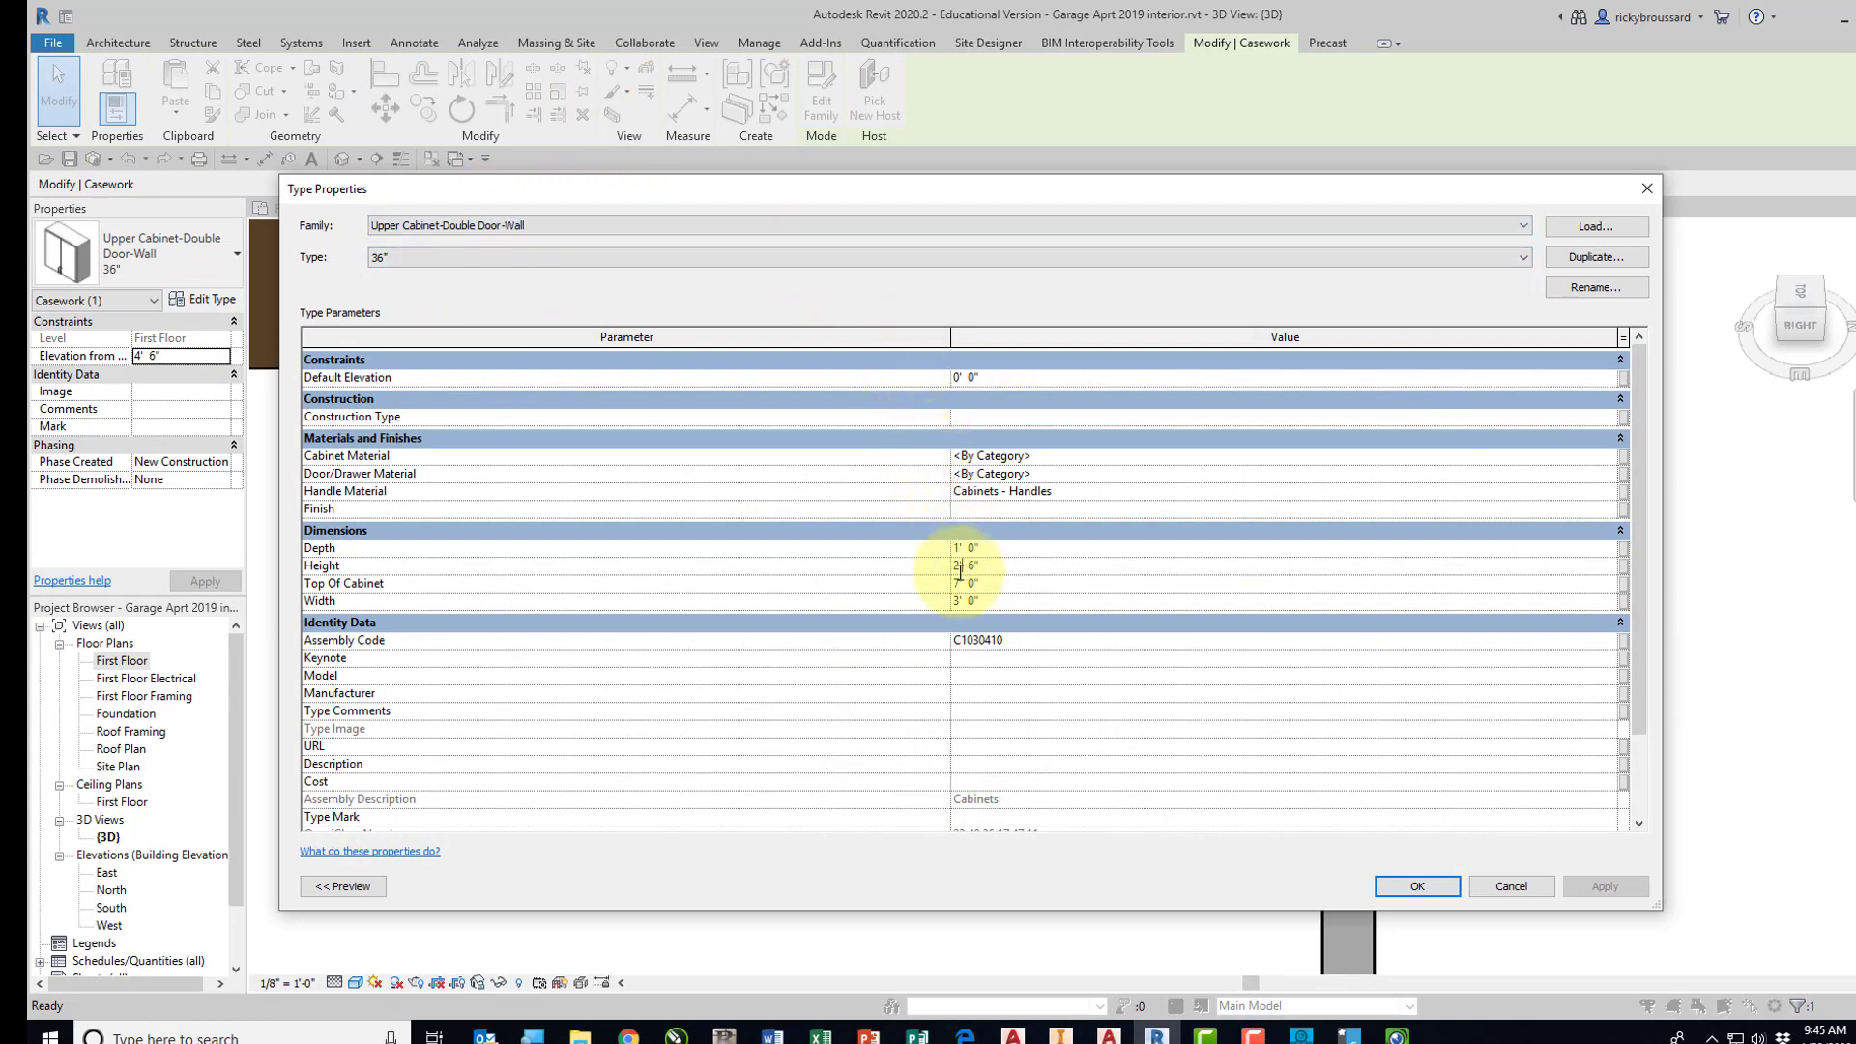
text(1)
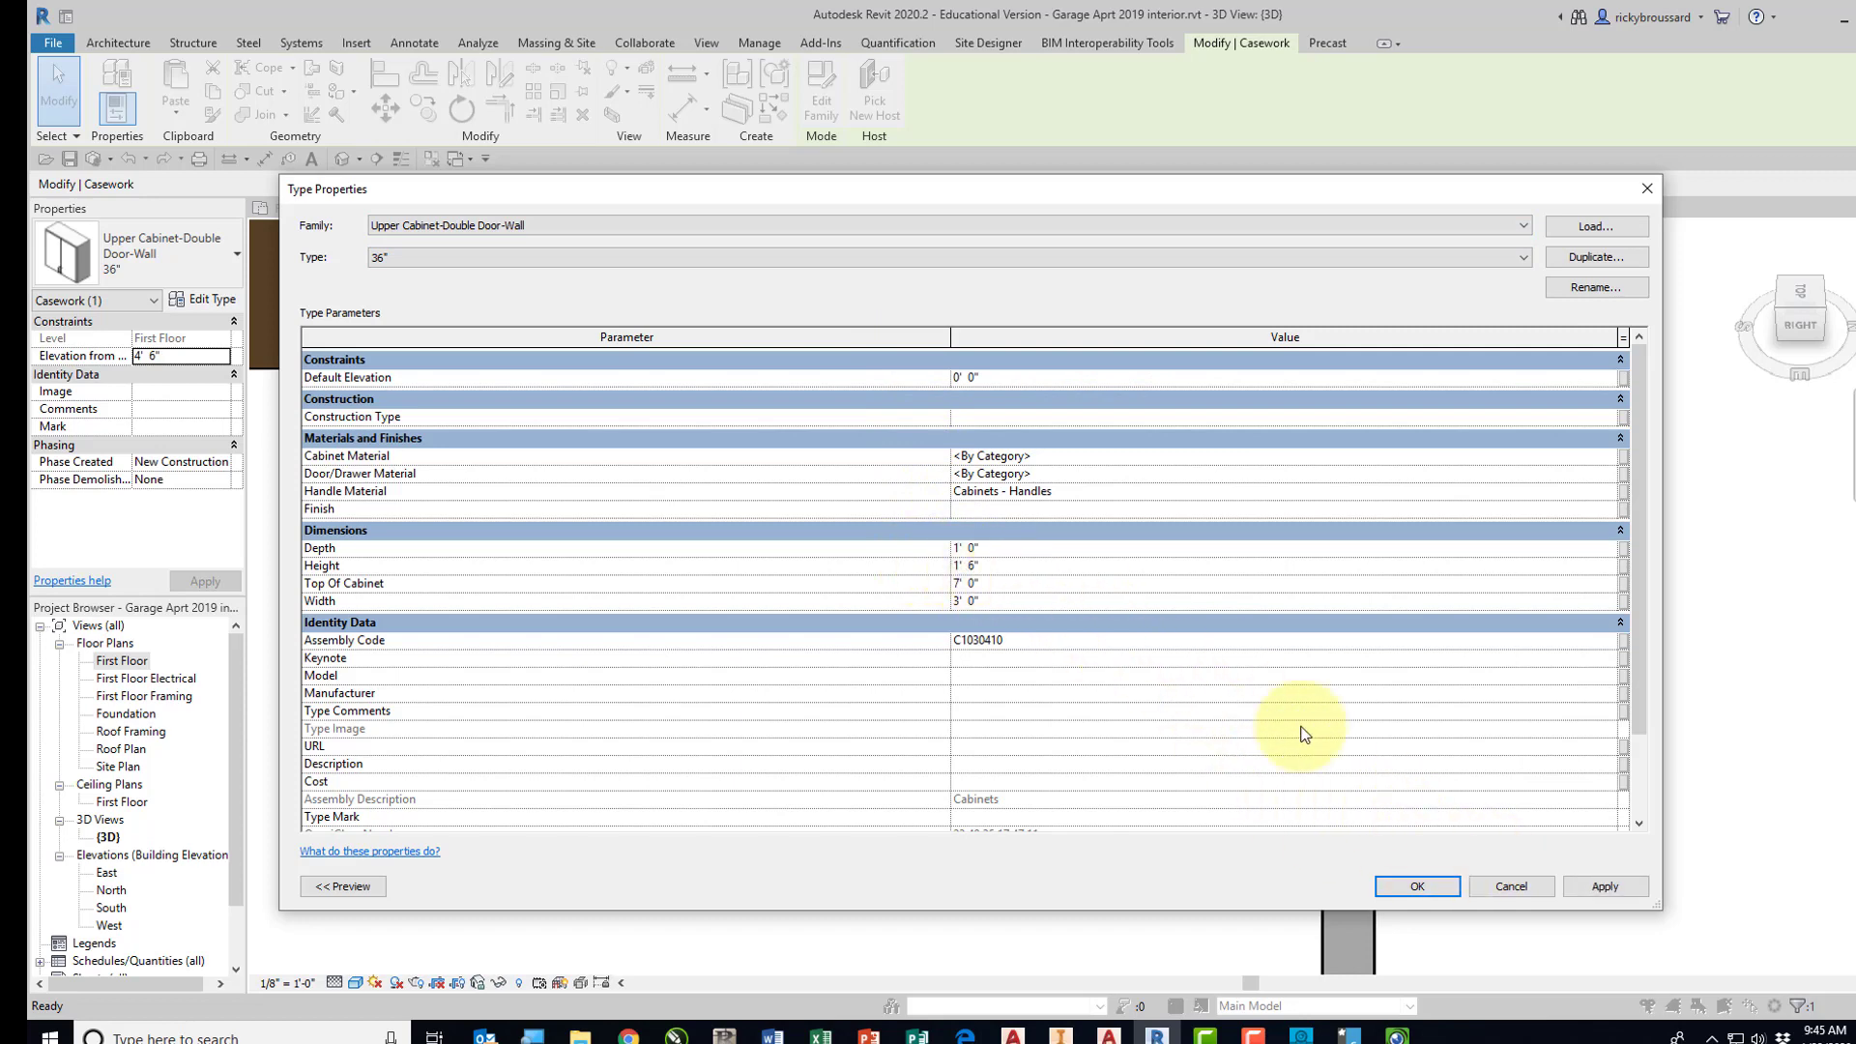
click(1600, 889)
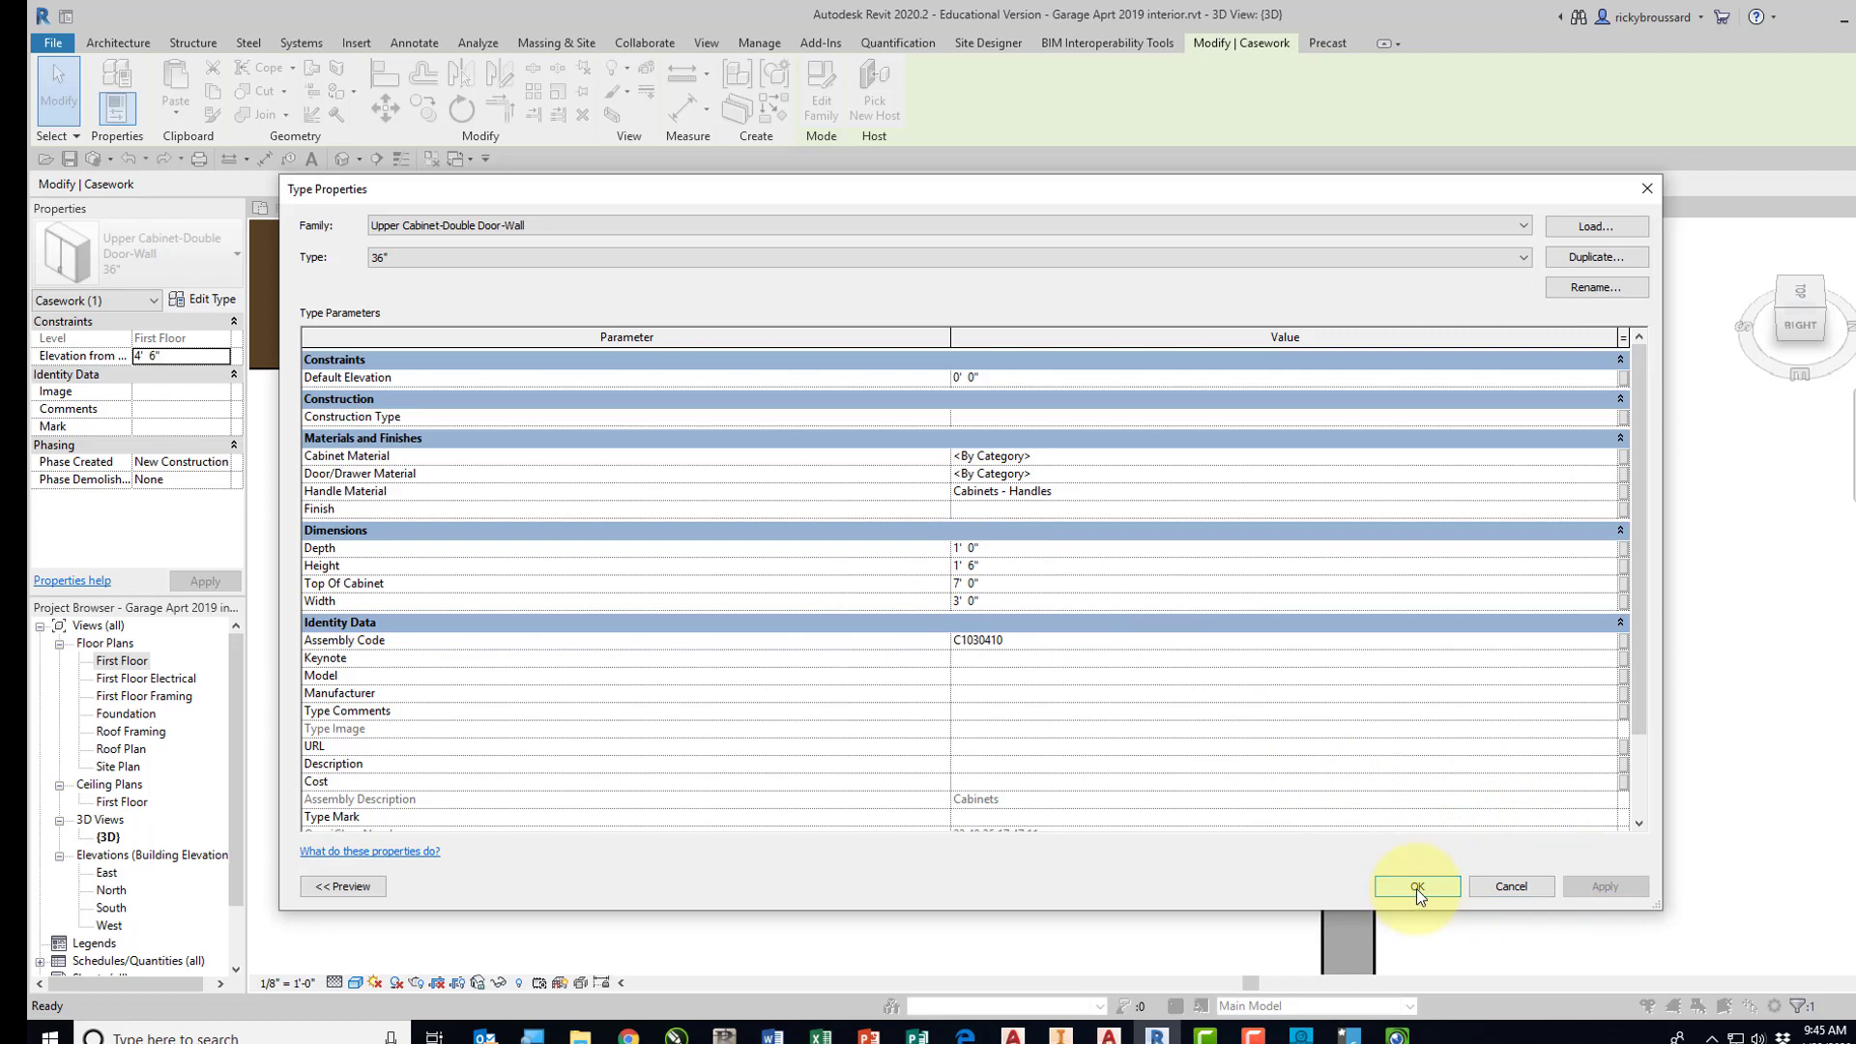
click(1417, 888)
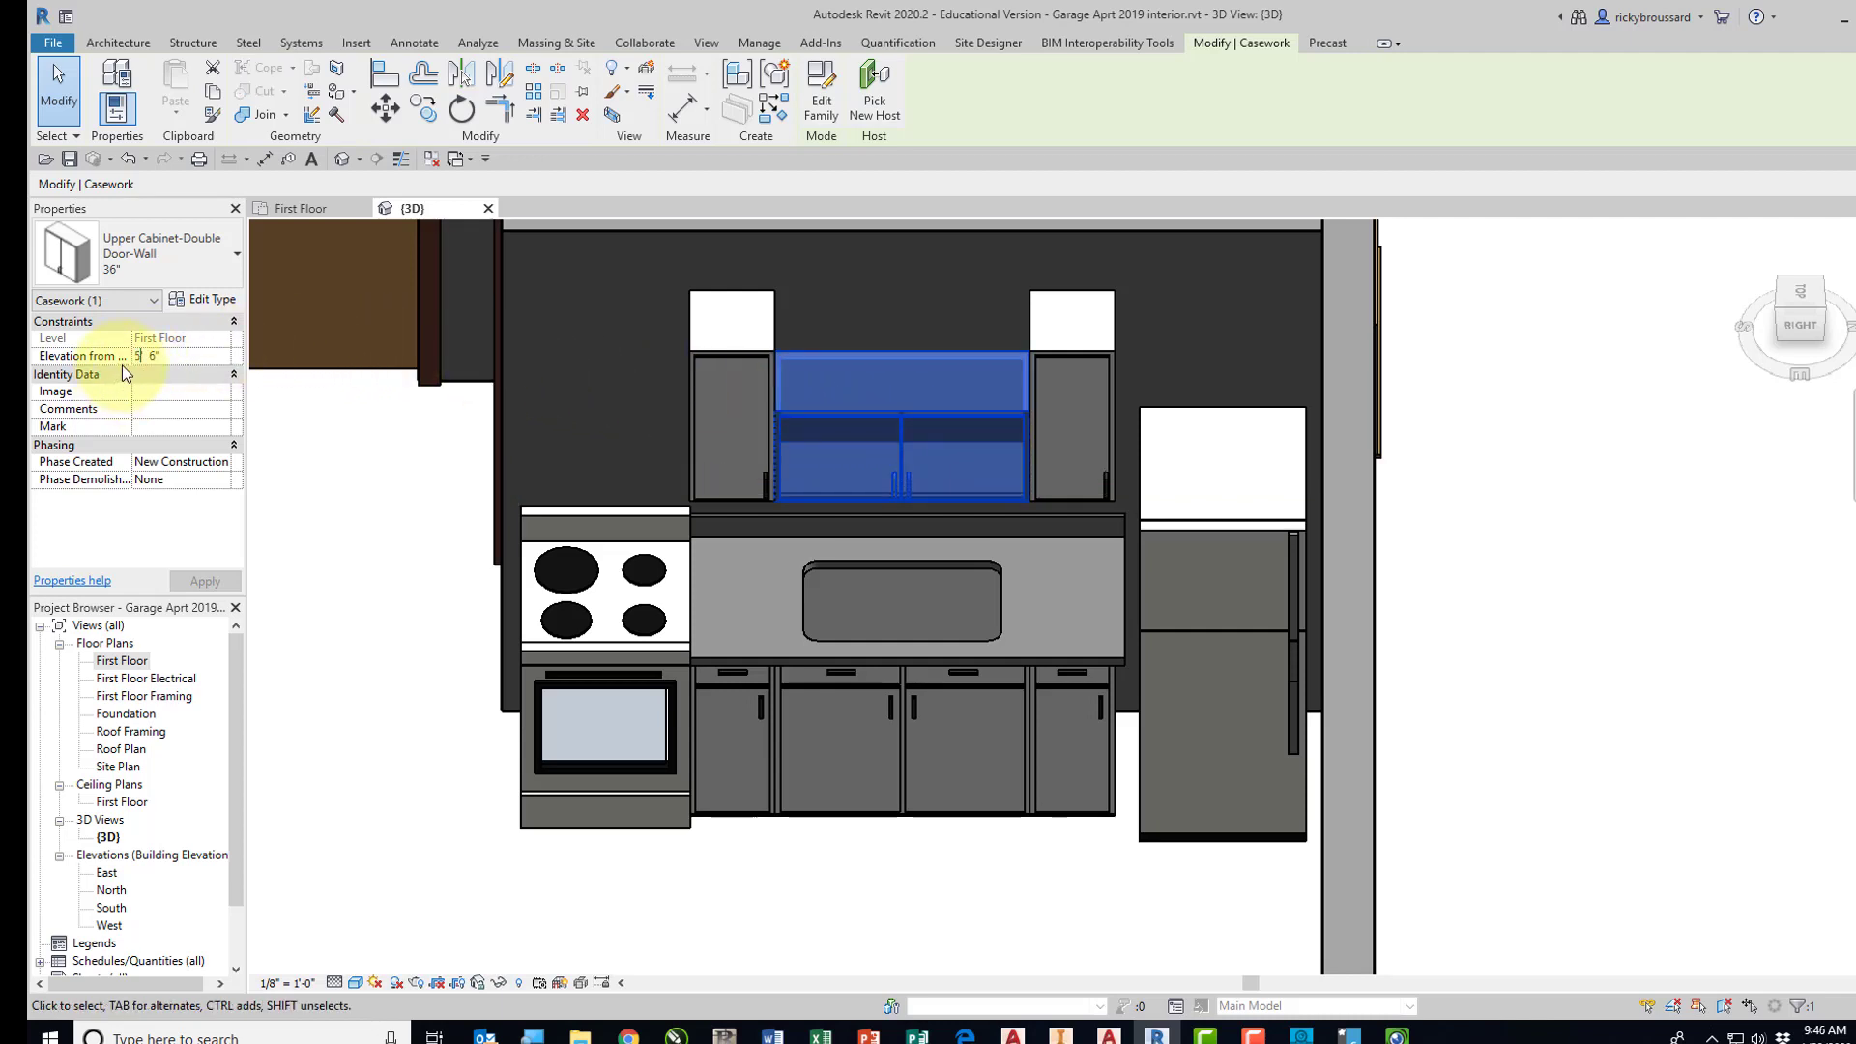
Raise the 36" upper cabinet over the sink to an elevation of 5' 6".
text(5)
click(205, 583)
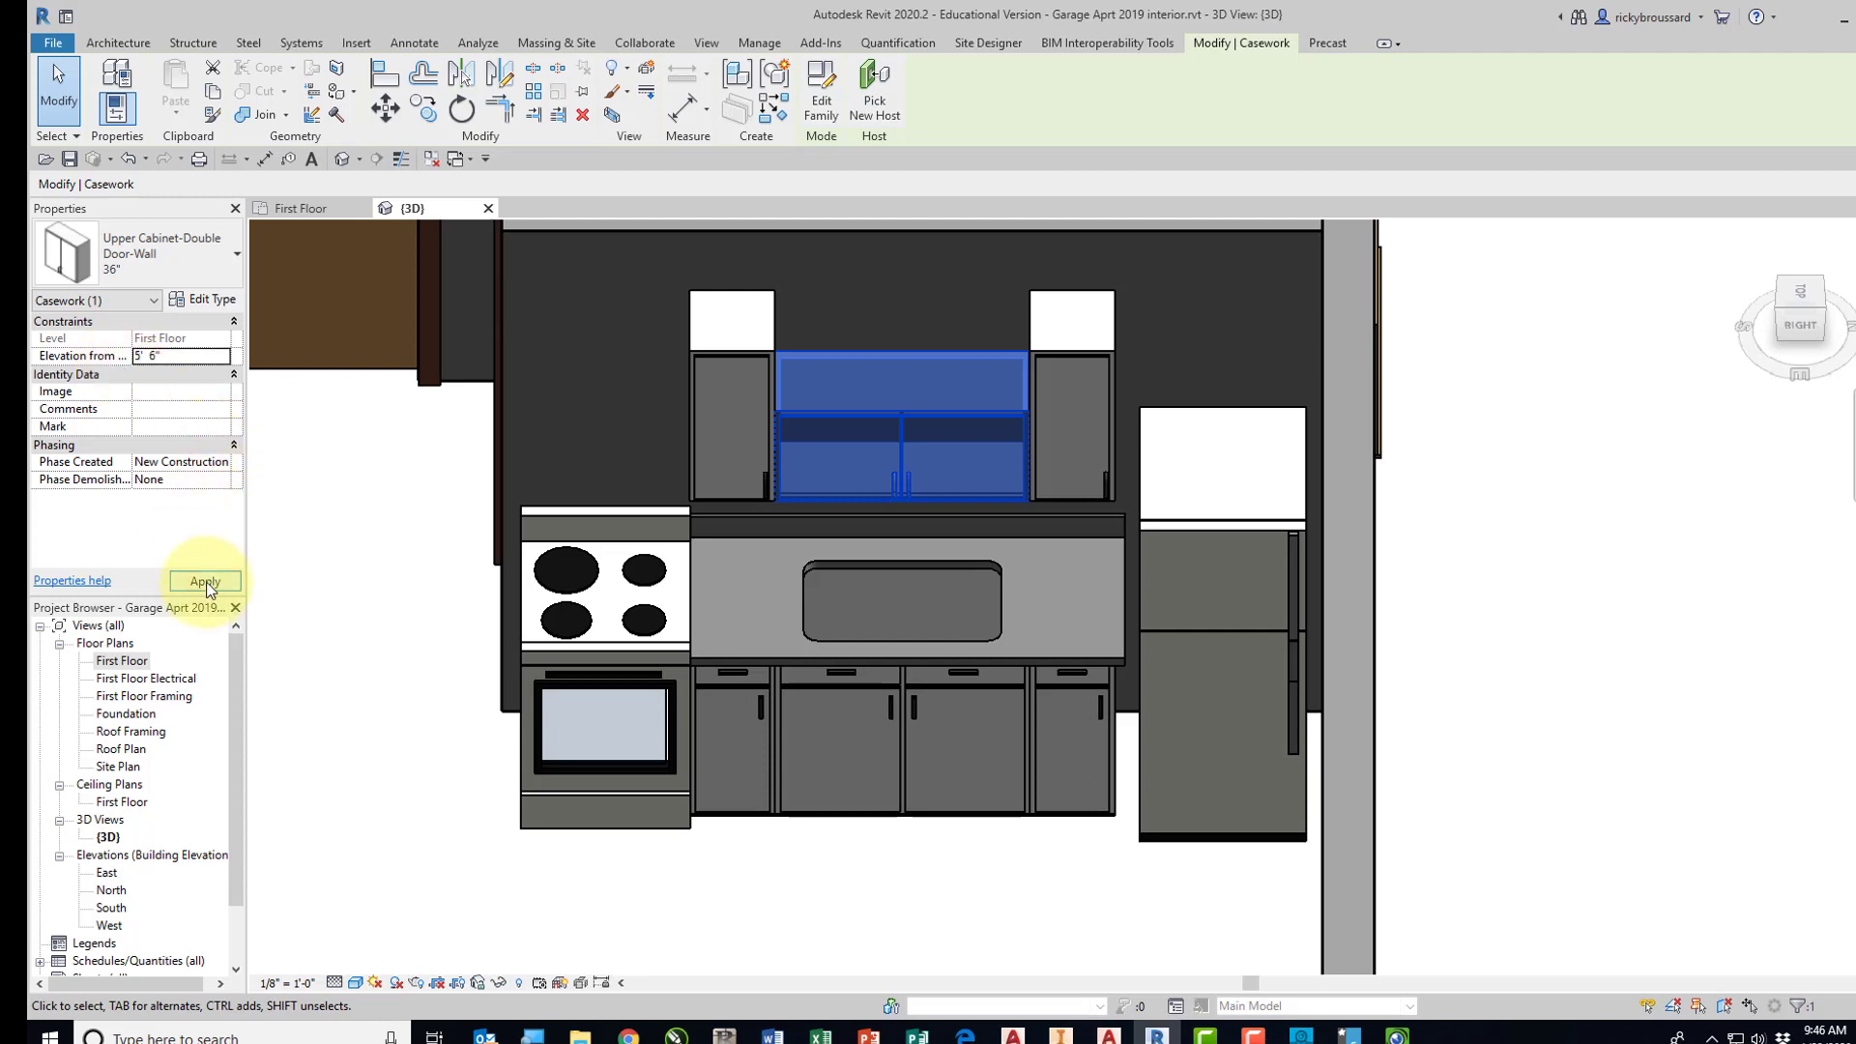
click(358, 556)
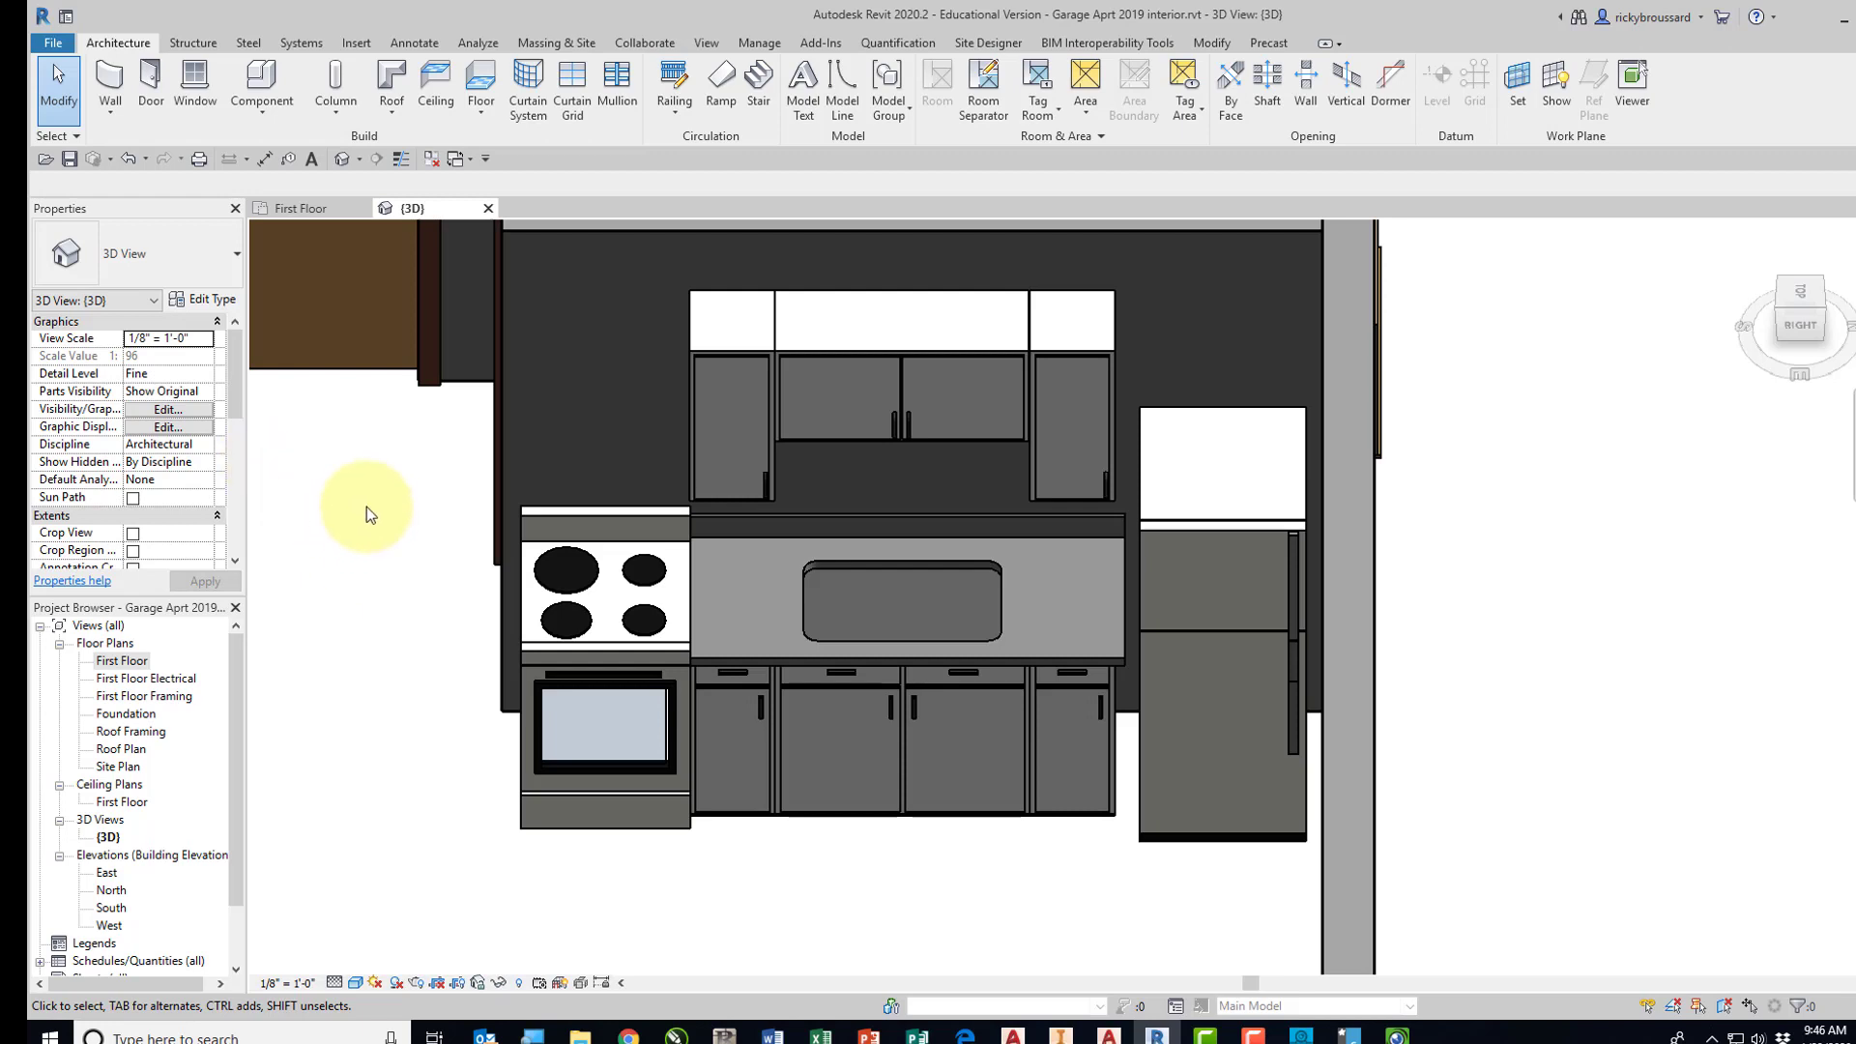
In the First Floor plan, load Range Hood & Cabinet Unit 24.rfa from the custom components' Kitchen folder in the US Imperial library.
double_click(124, 662)
middle_drag(711, 553, 571, 642)
scroll(571, 642, up, 1)
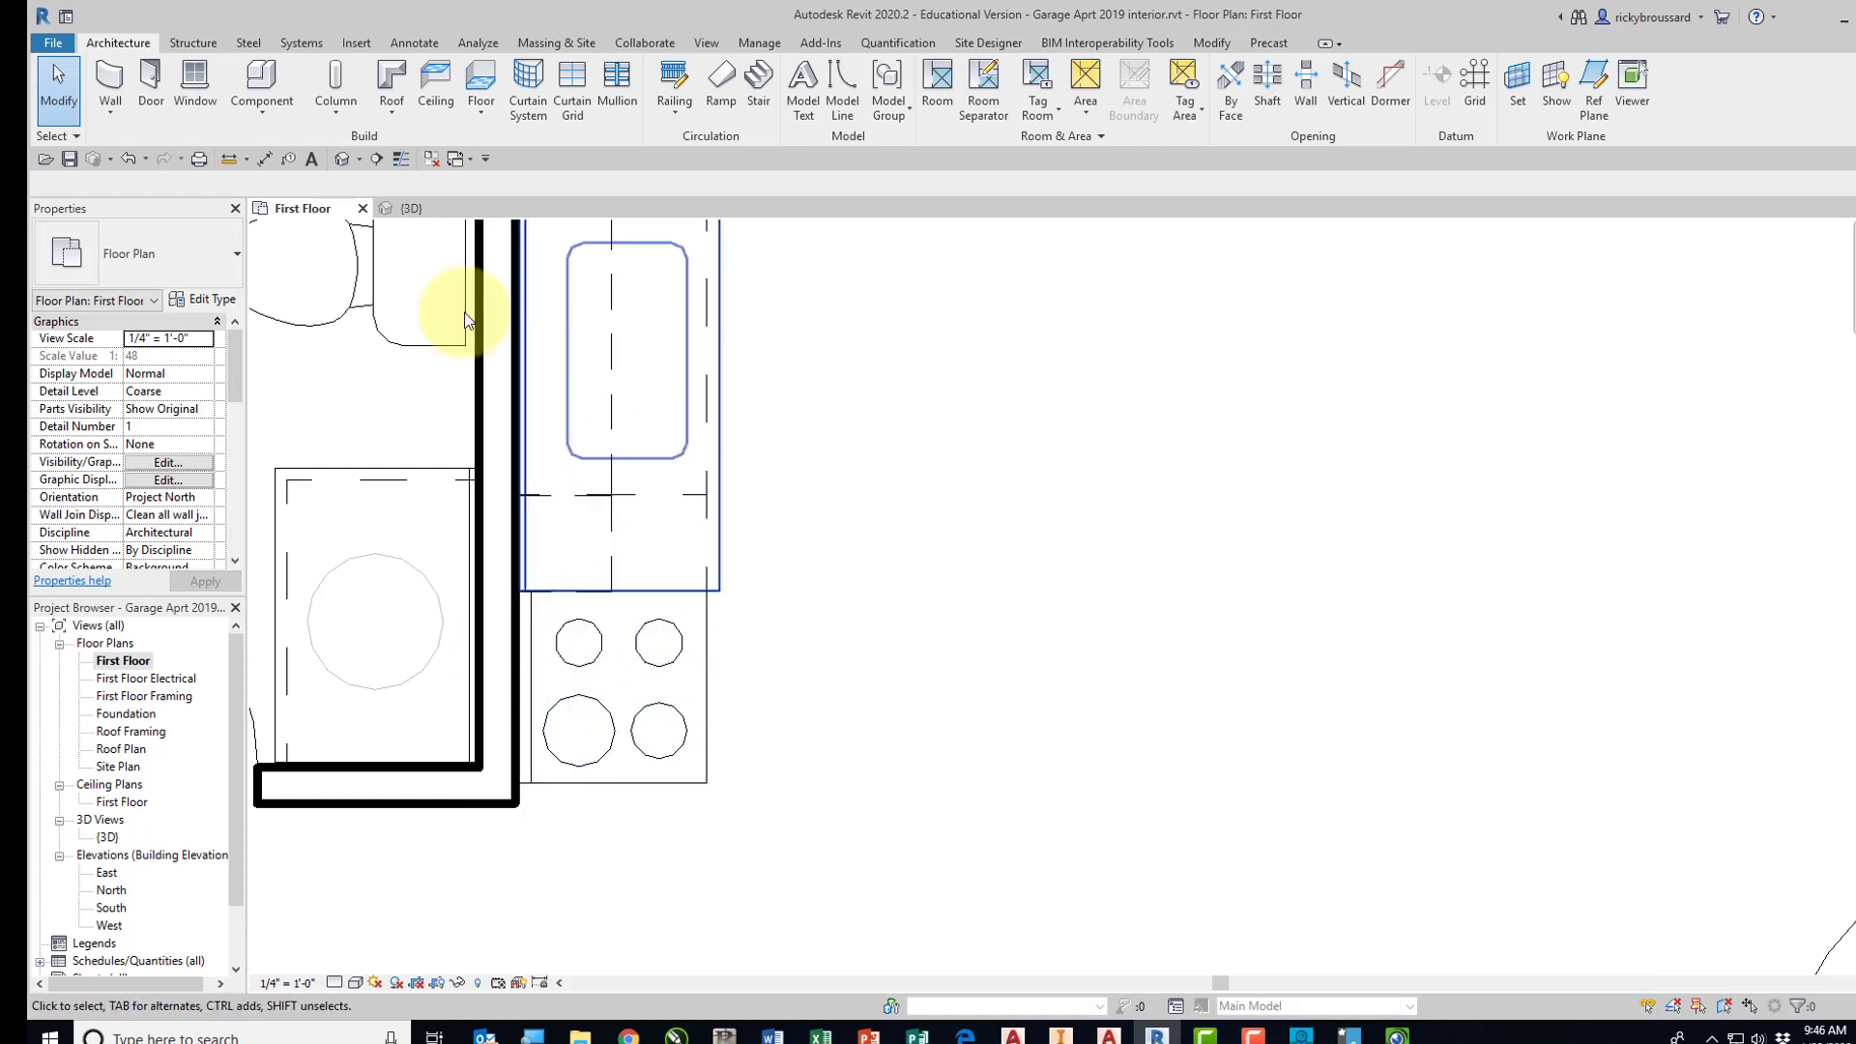
click(261, 82)
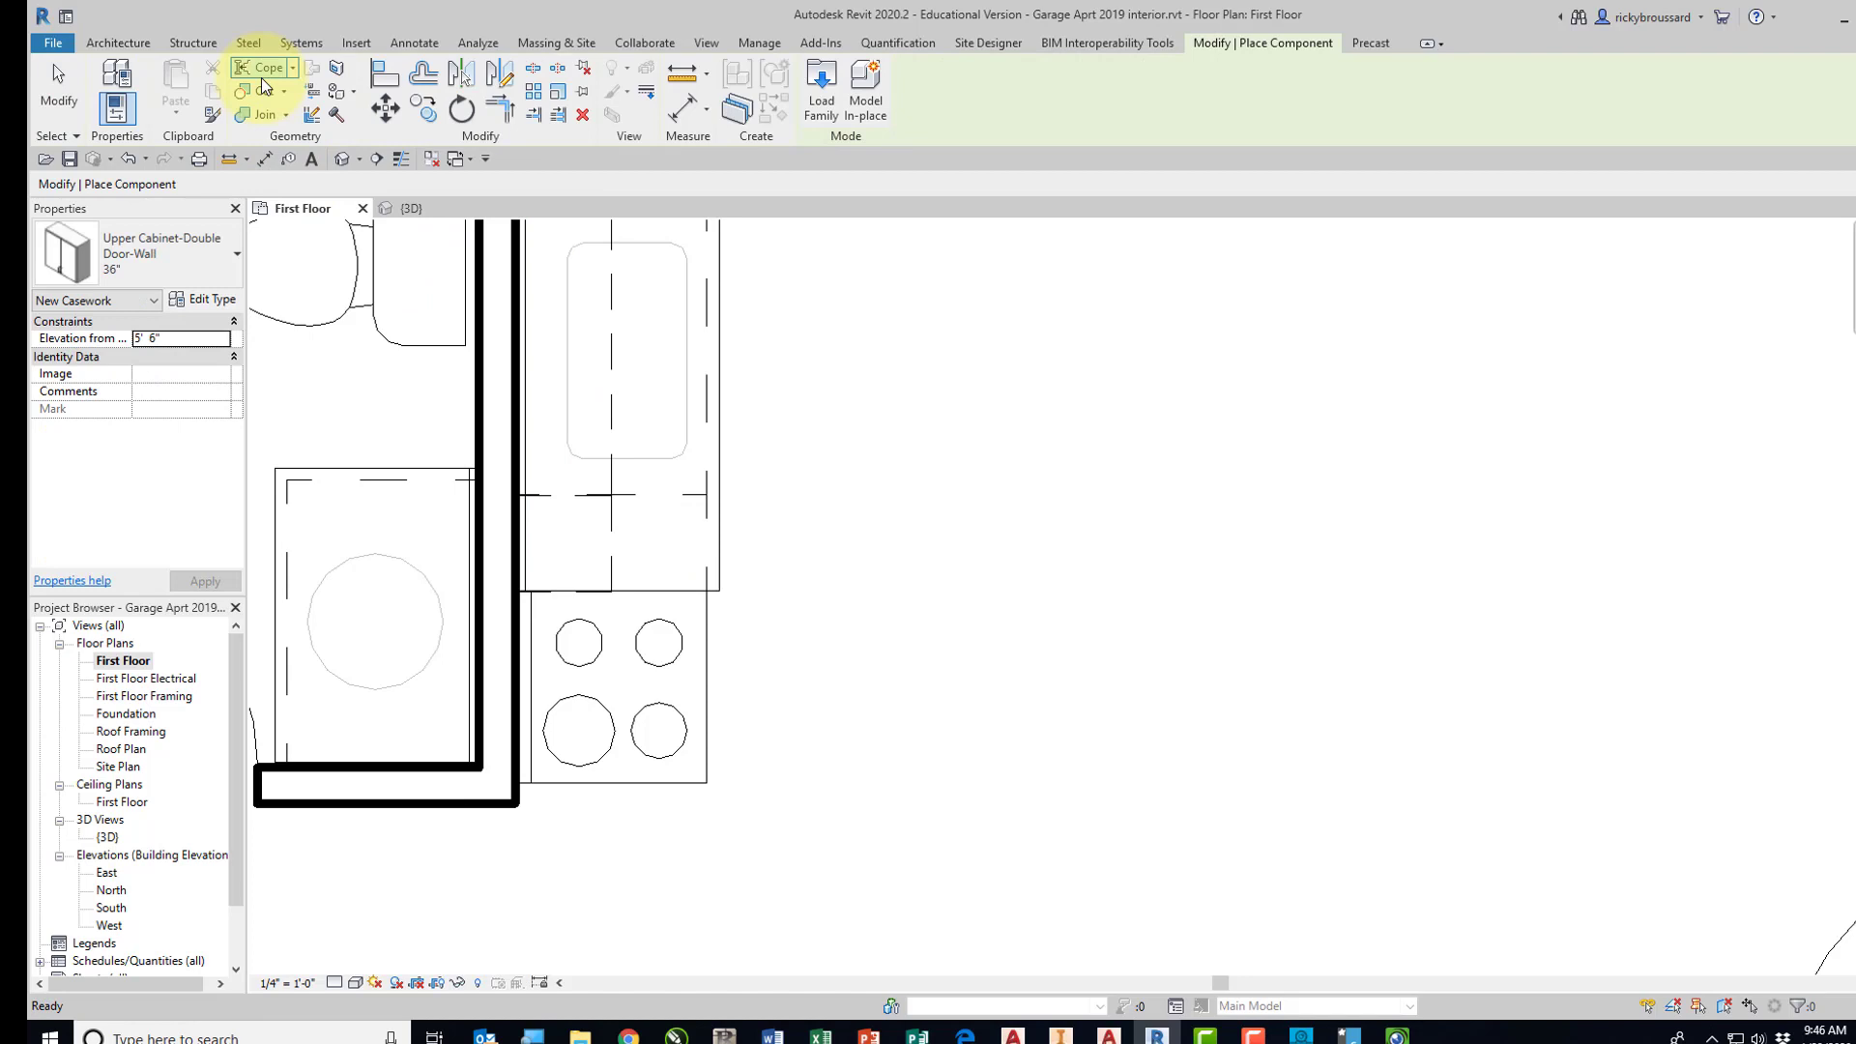
click(822, 90)
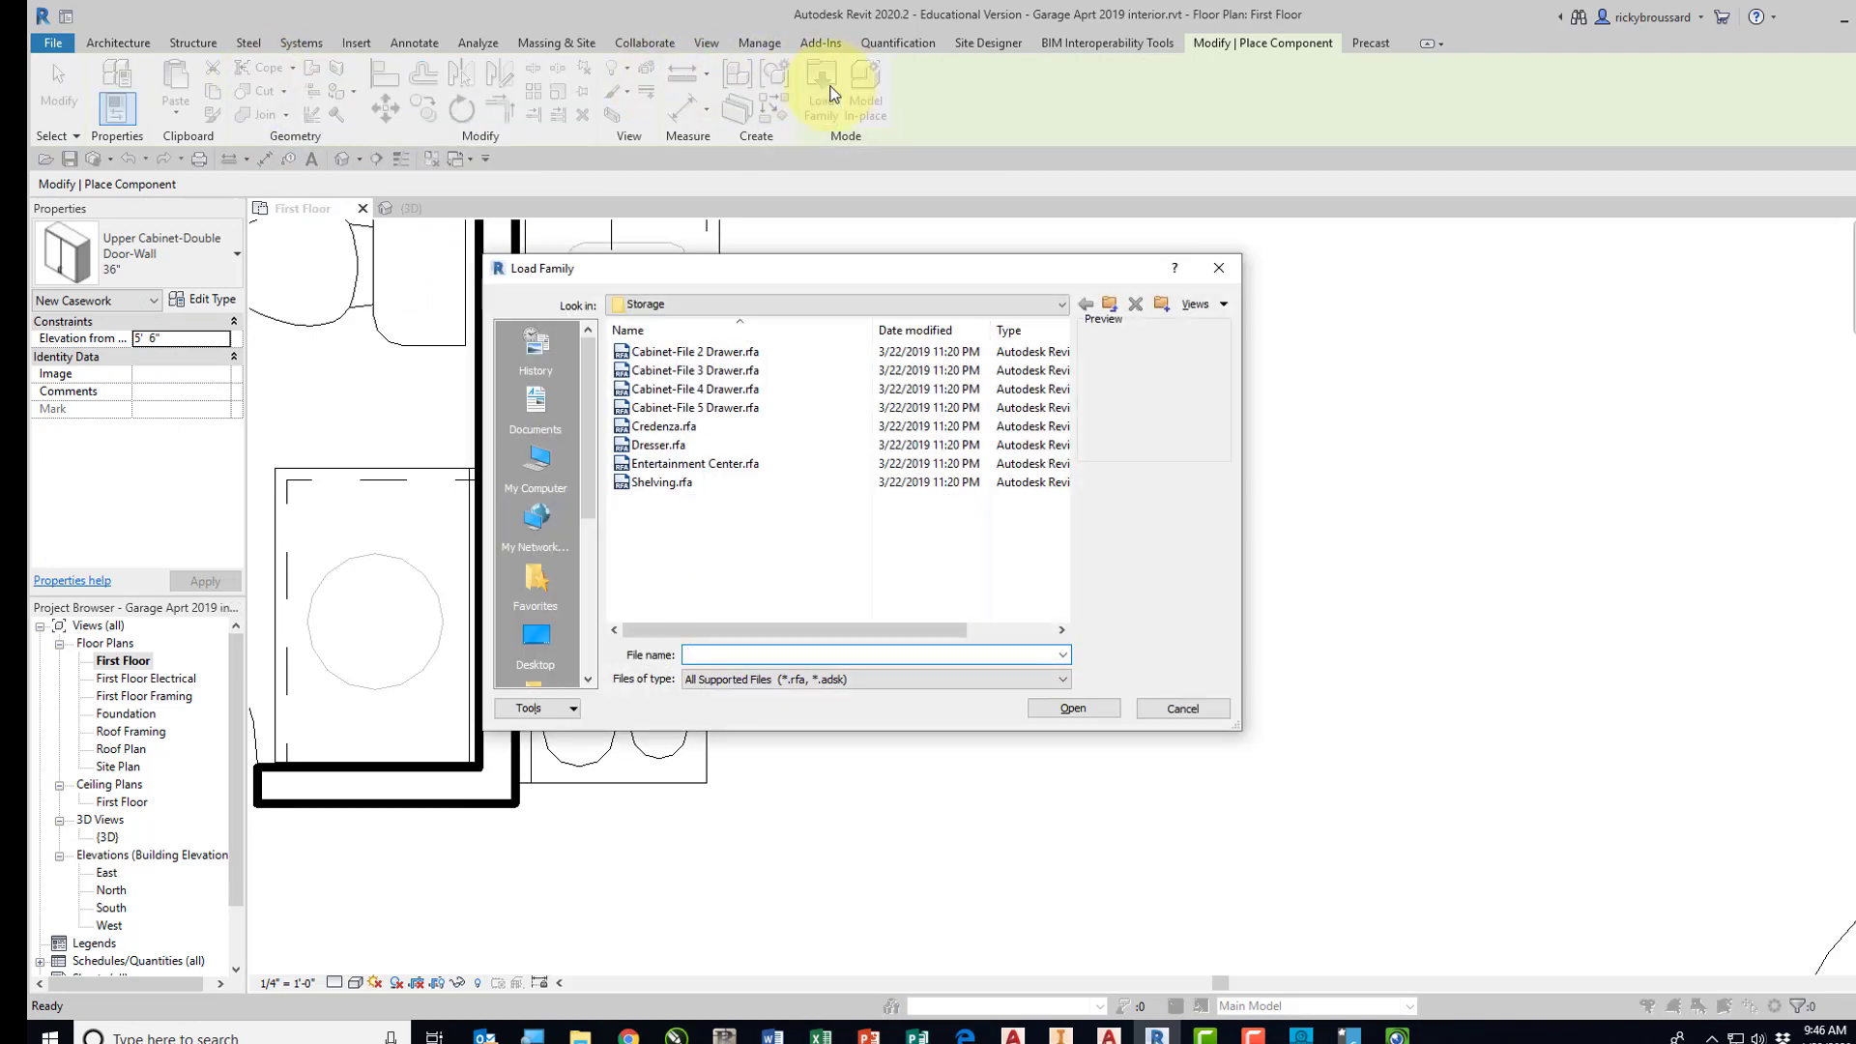
click(737, 305)
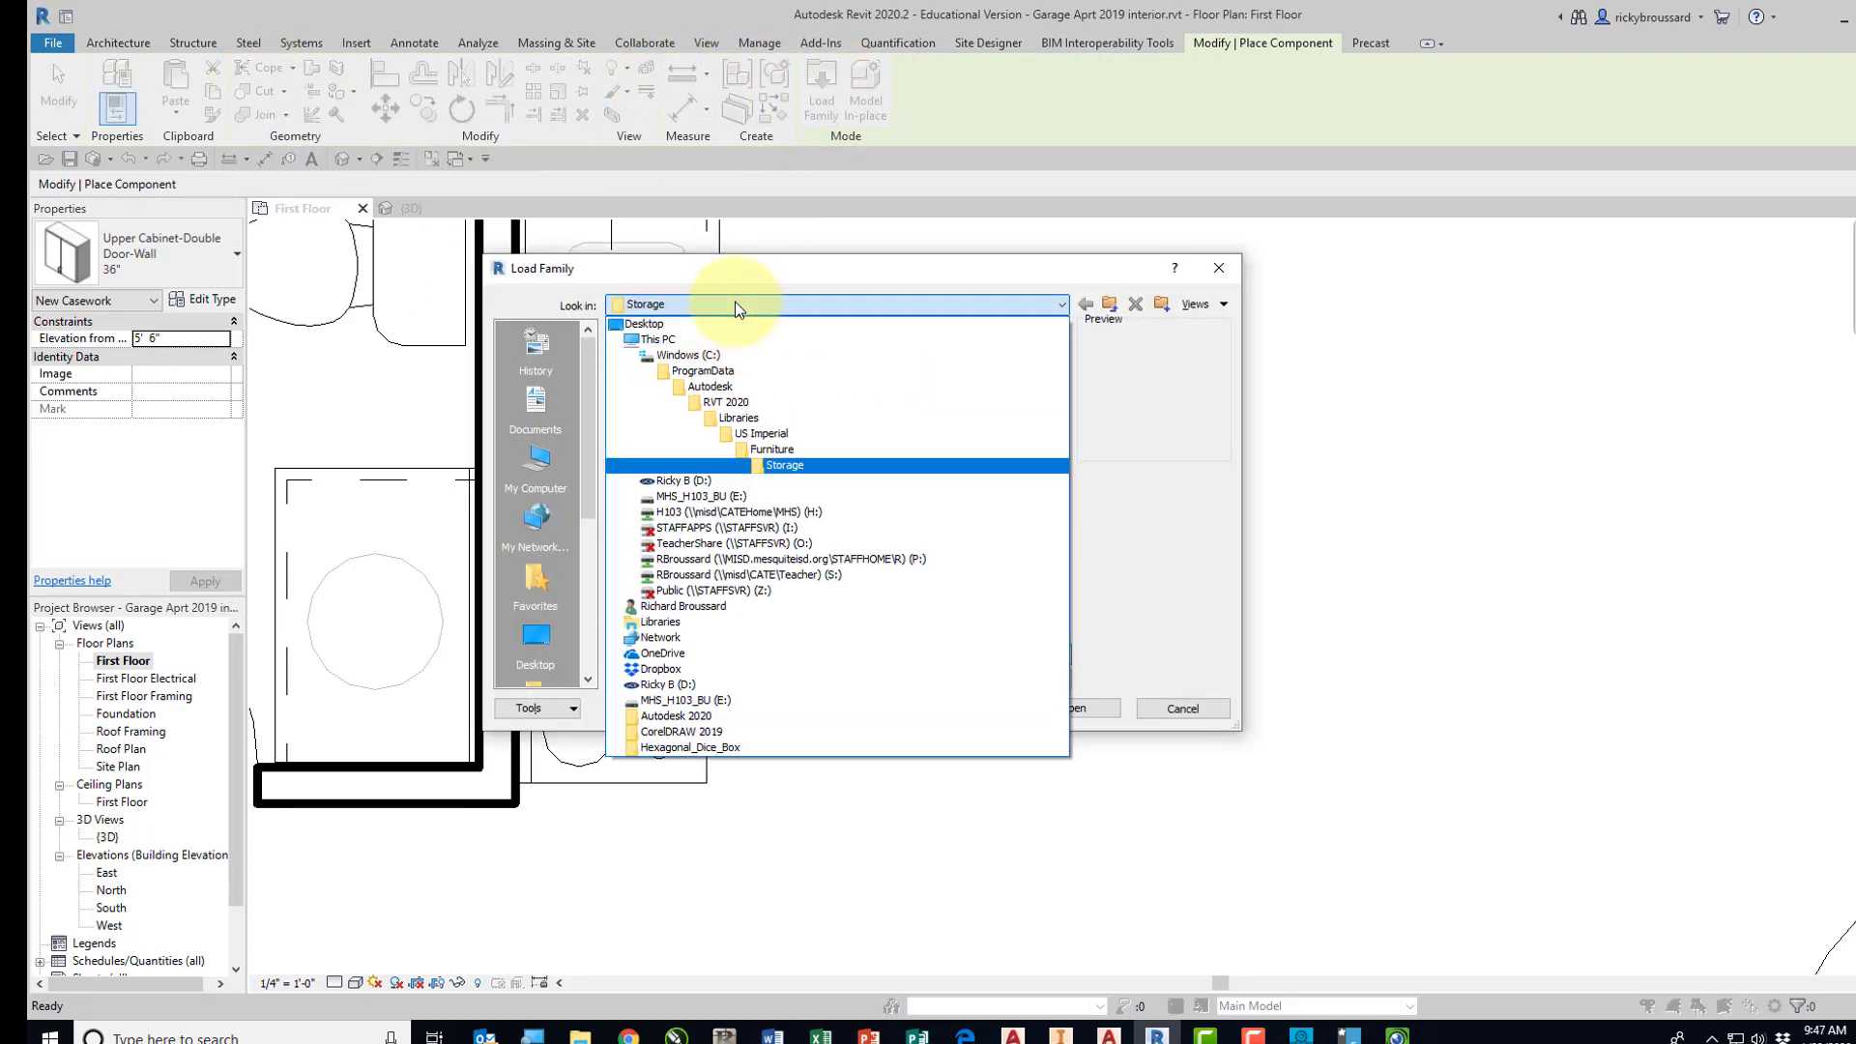
click(773, 433)
scroll(717, 538, down, 4)
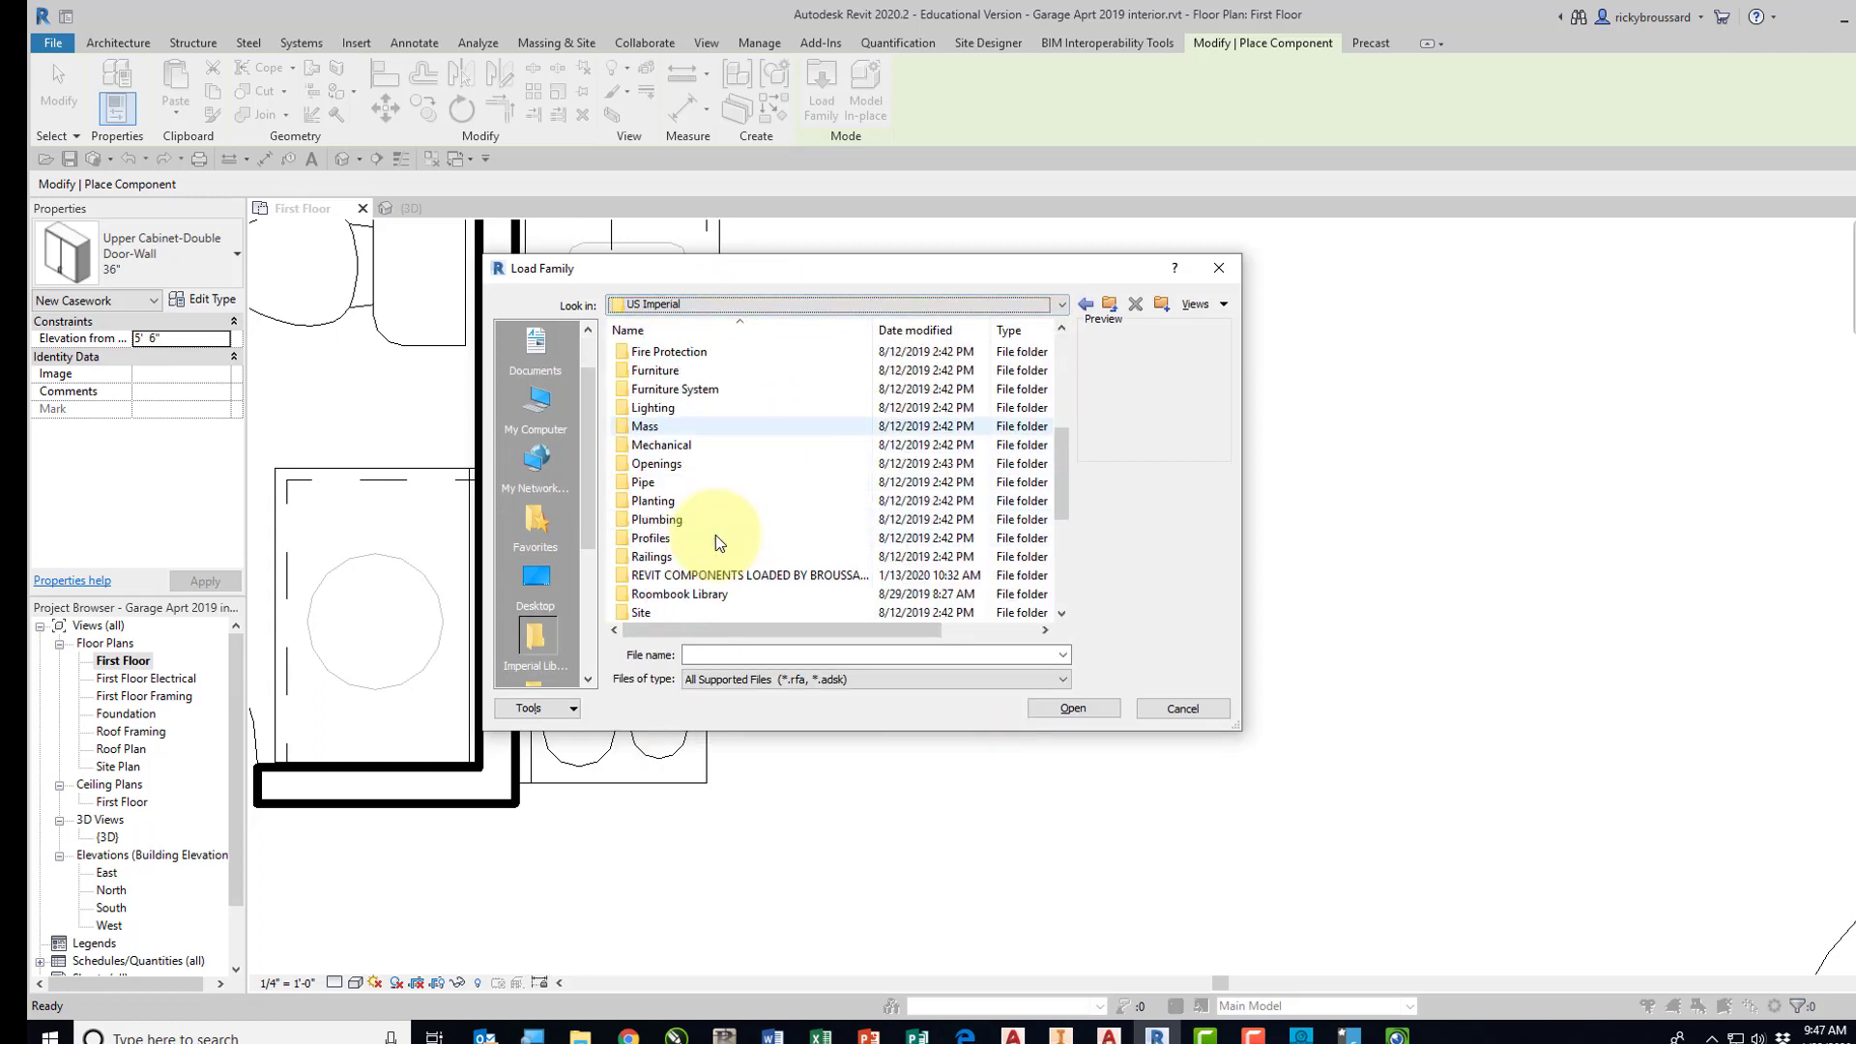
double_click(734, 522)
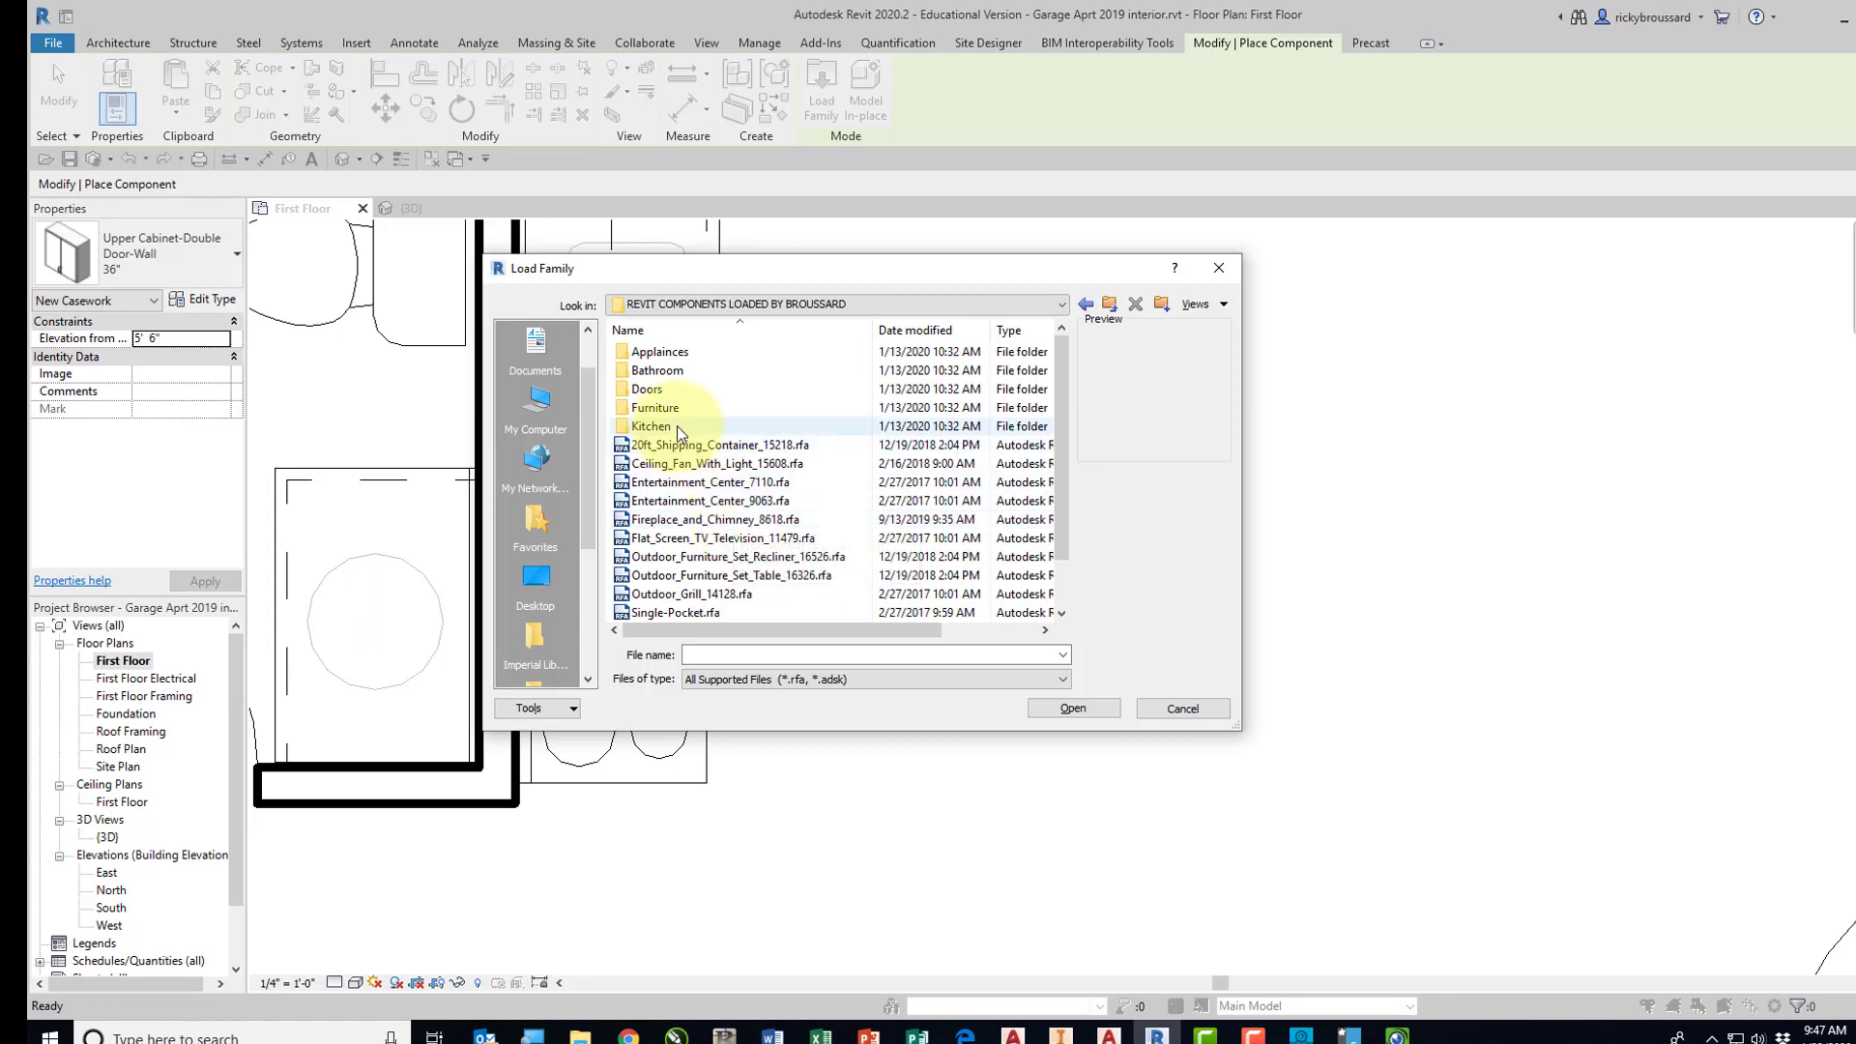
double_click(653, 427)
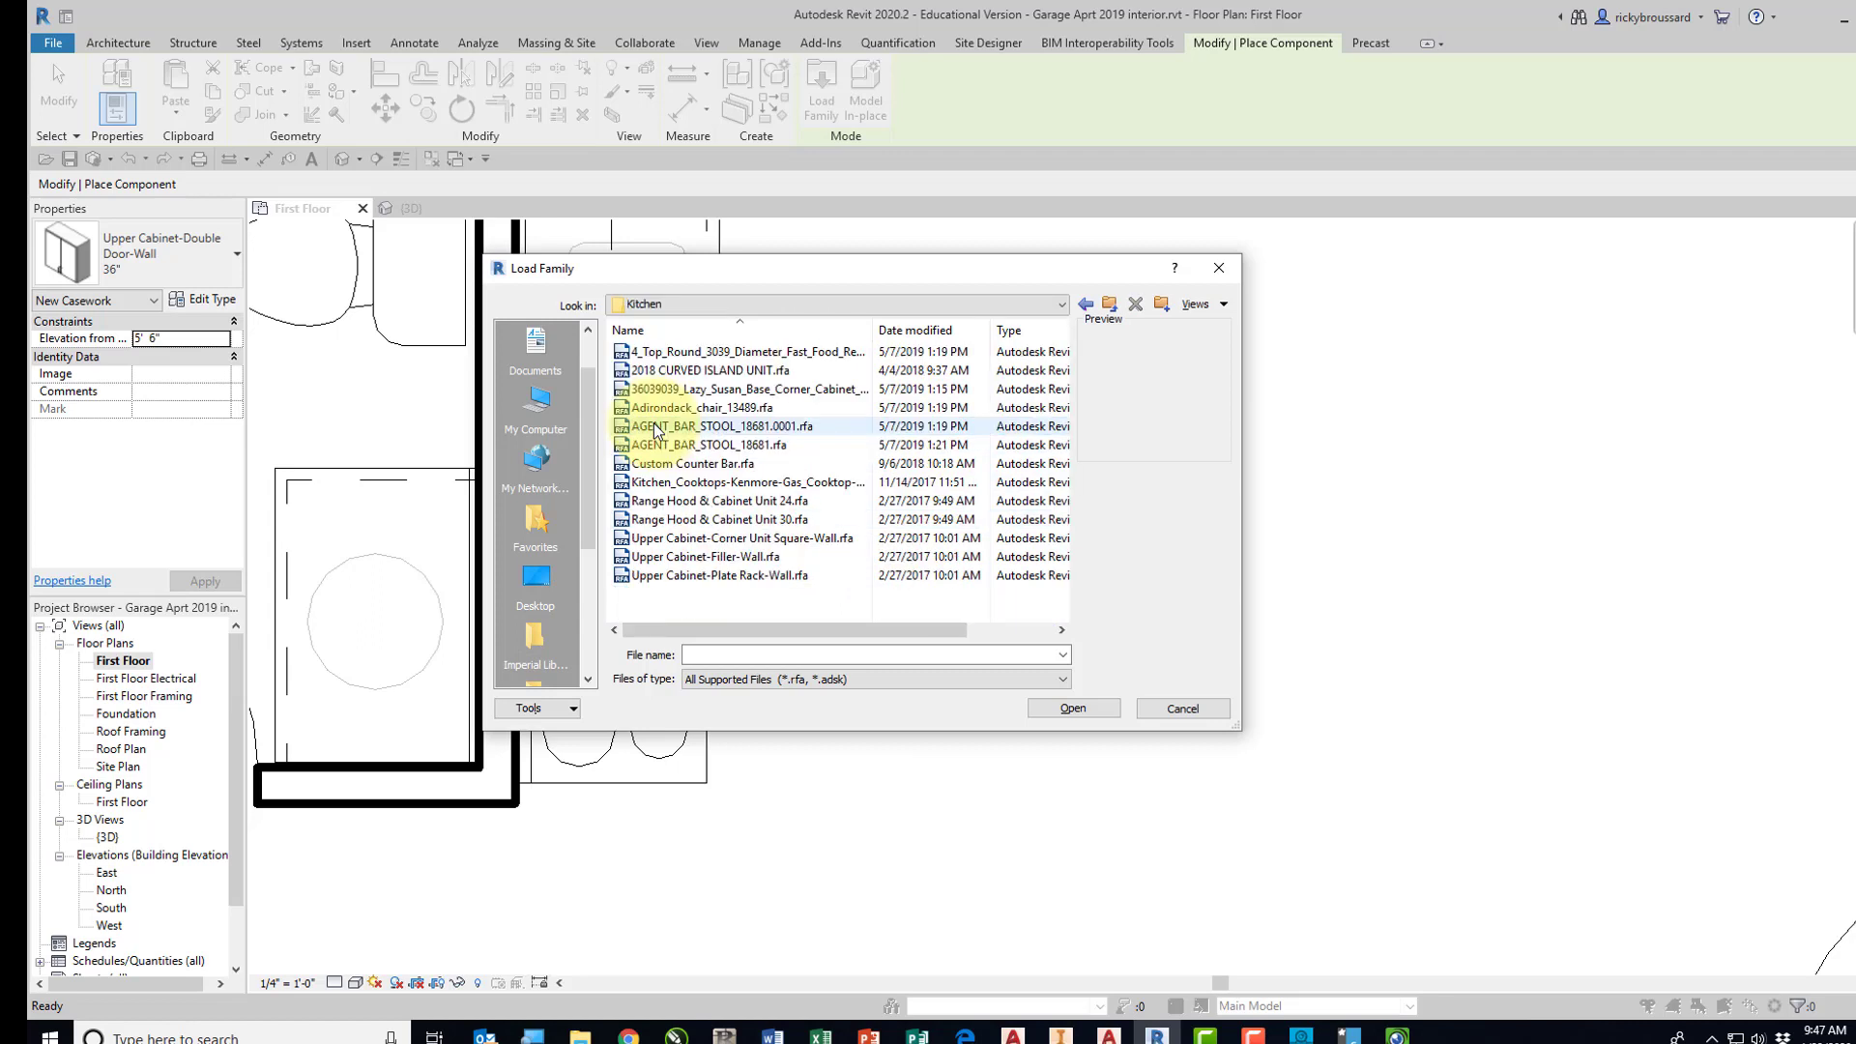
click(729, 502)
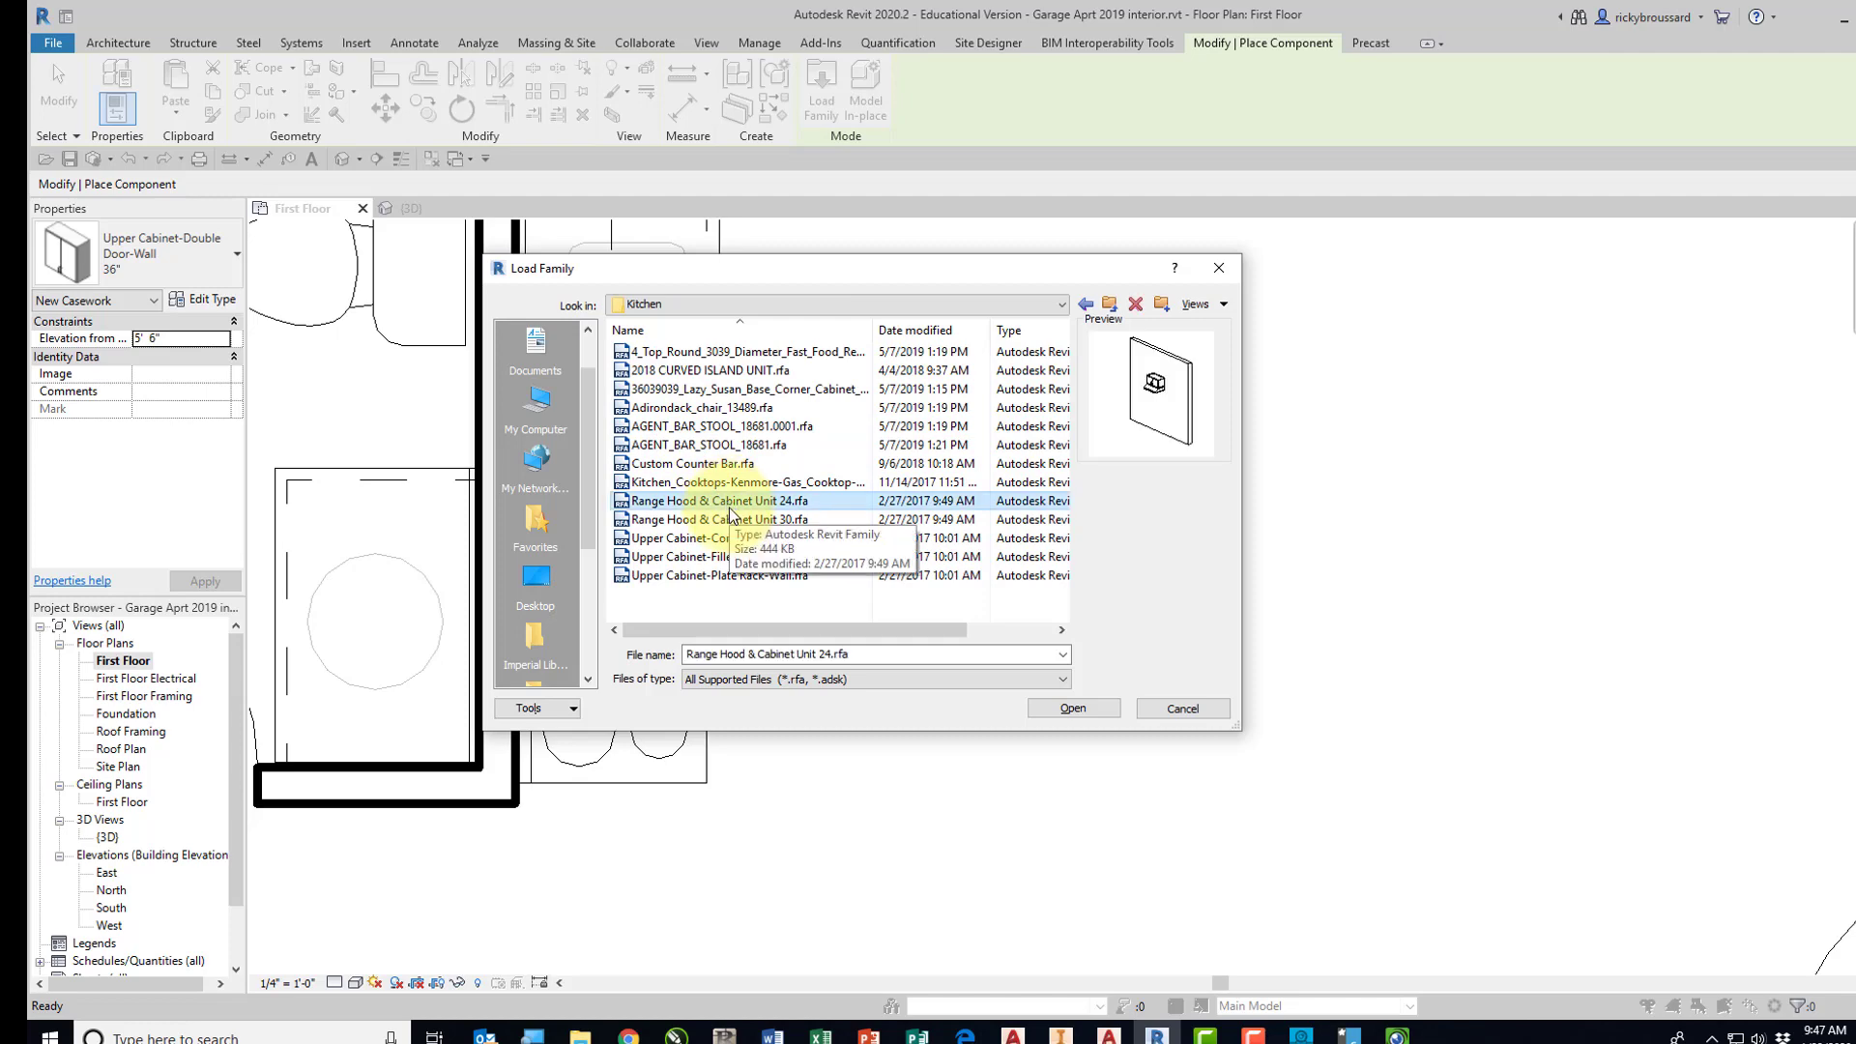
double_click(729, 503)
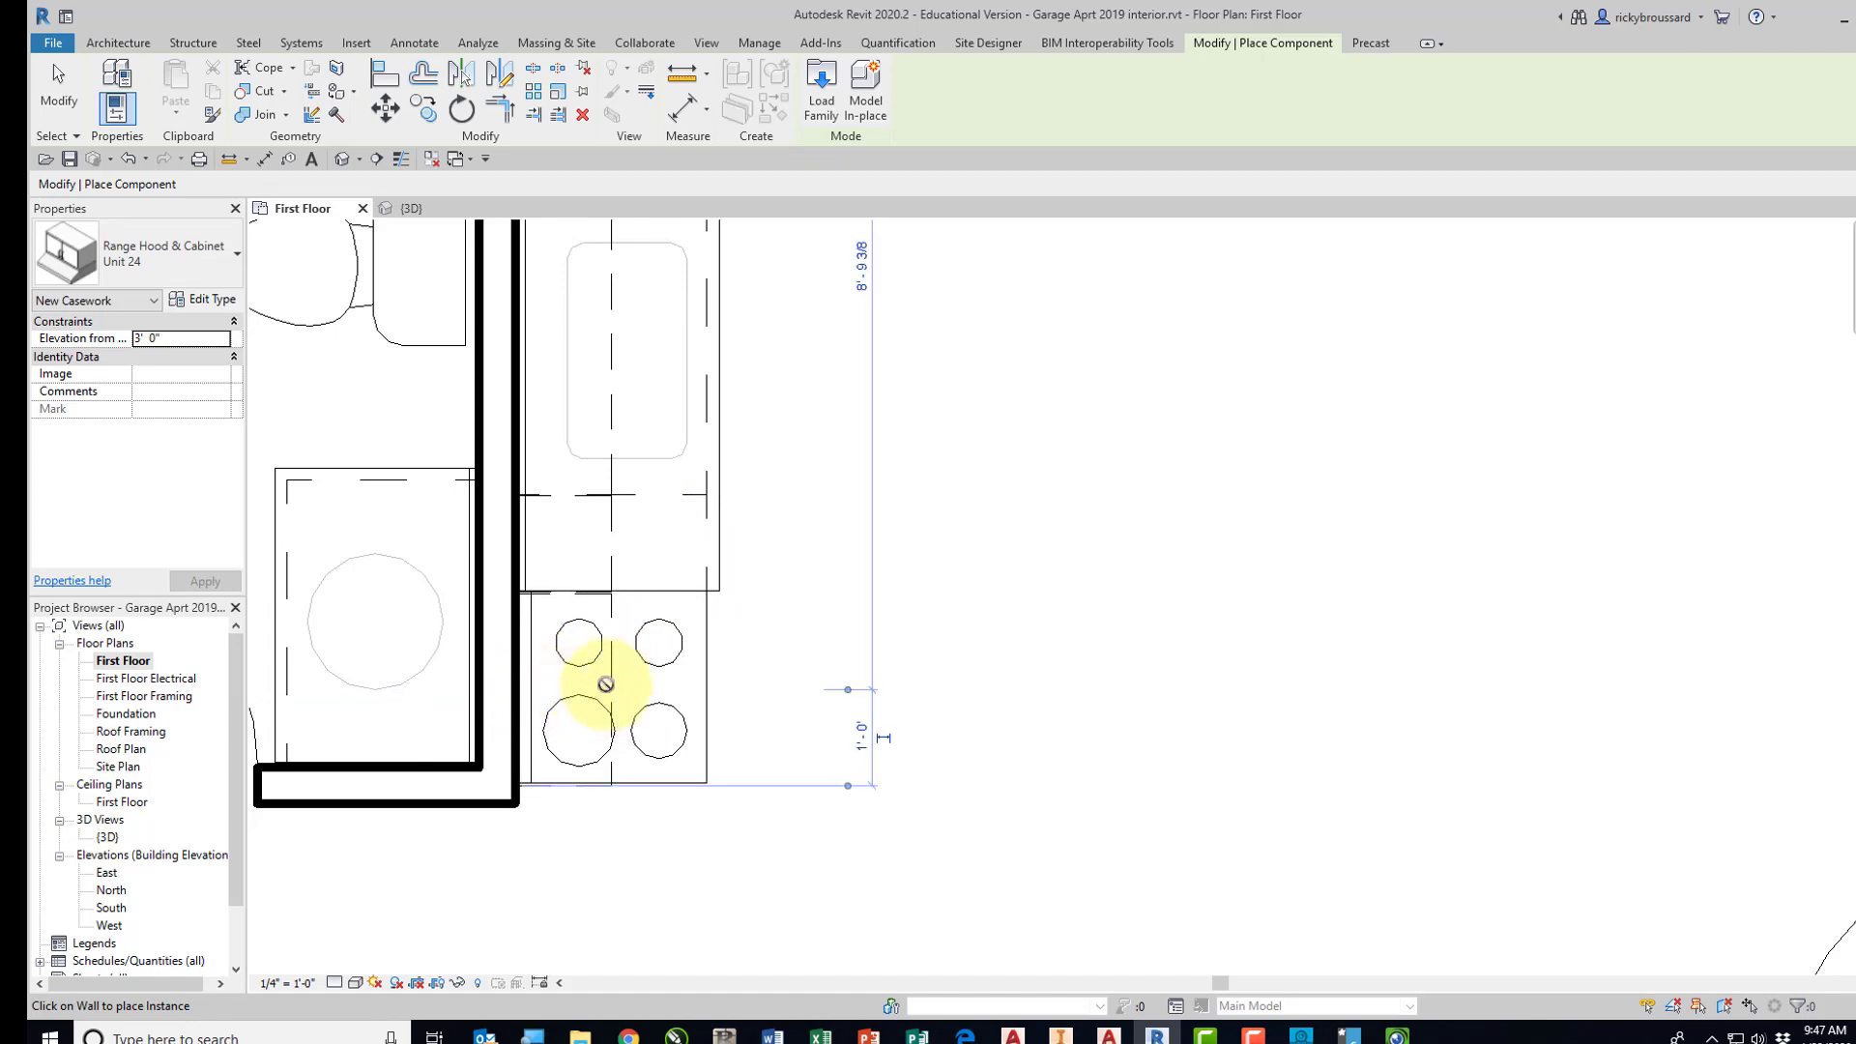
Place the Range Hood & Cabinet Unit 24 on the bathroom partition above the range, aligned with the range's edges.
scroll(609, 675, up, 3)
key(Escape)
key(Escape)
click(610, 538)
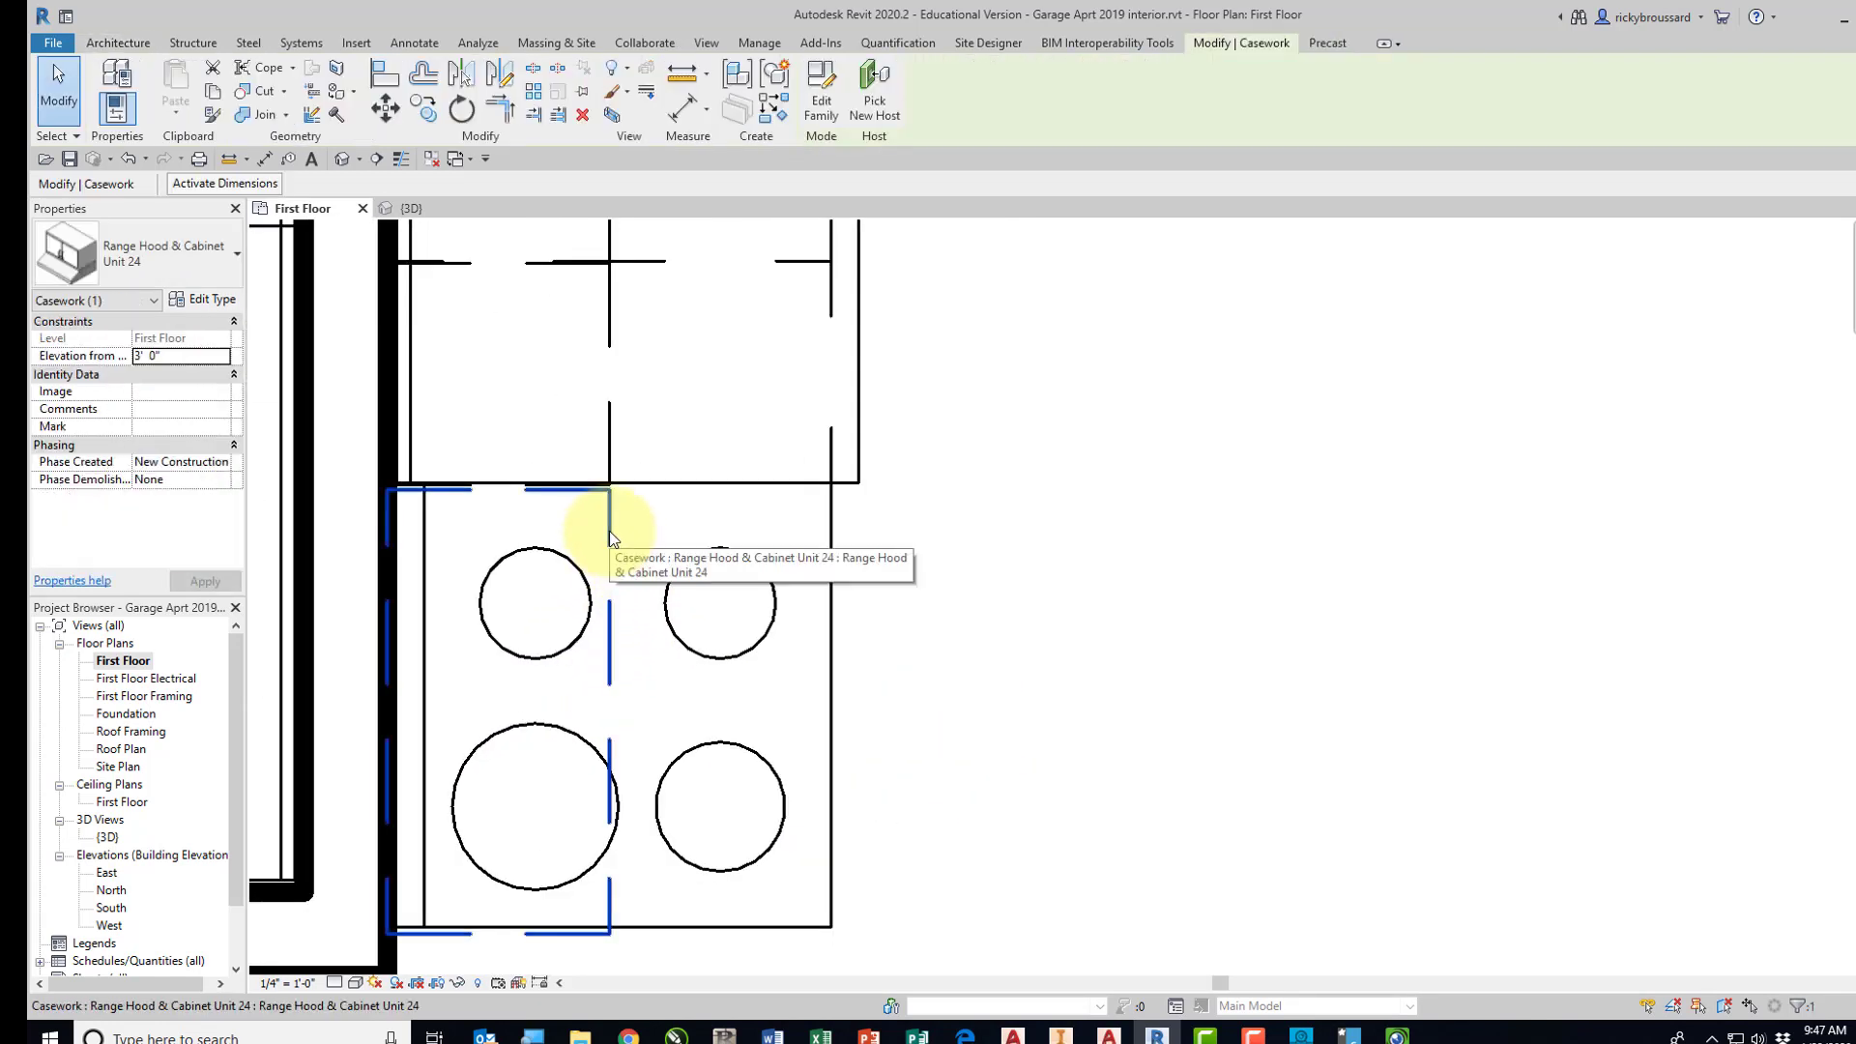
scroll(613, 535, down, 2)
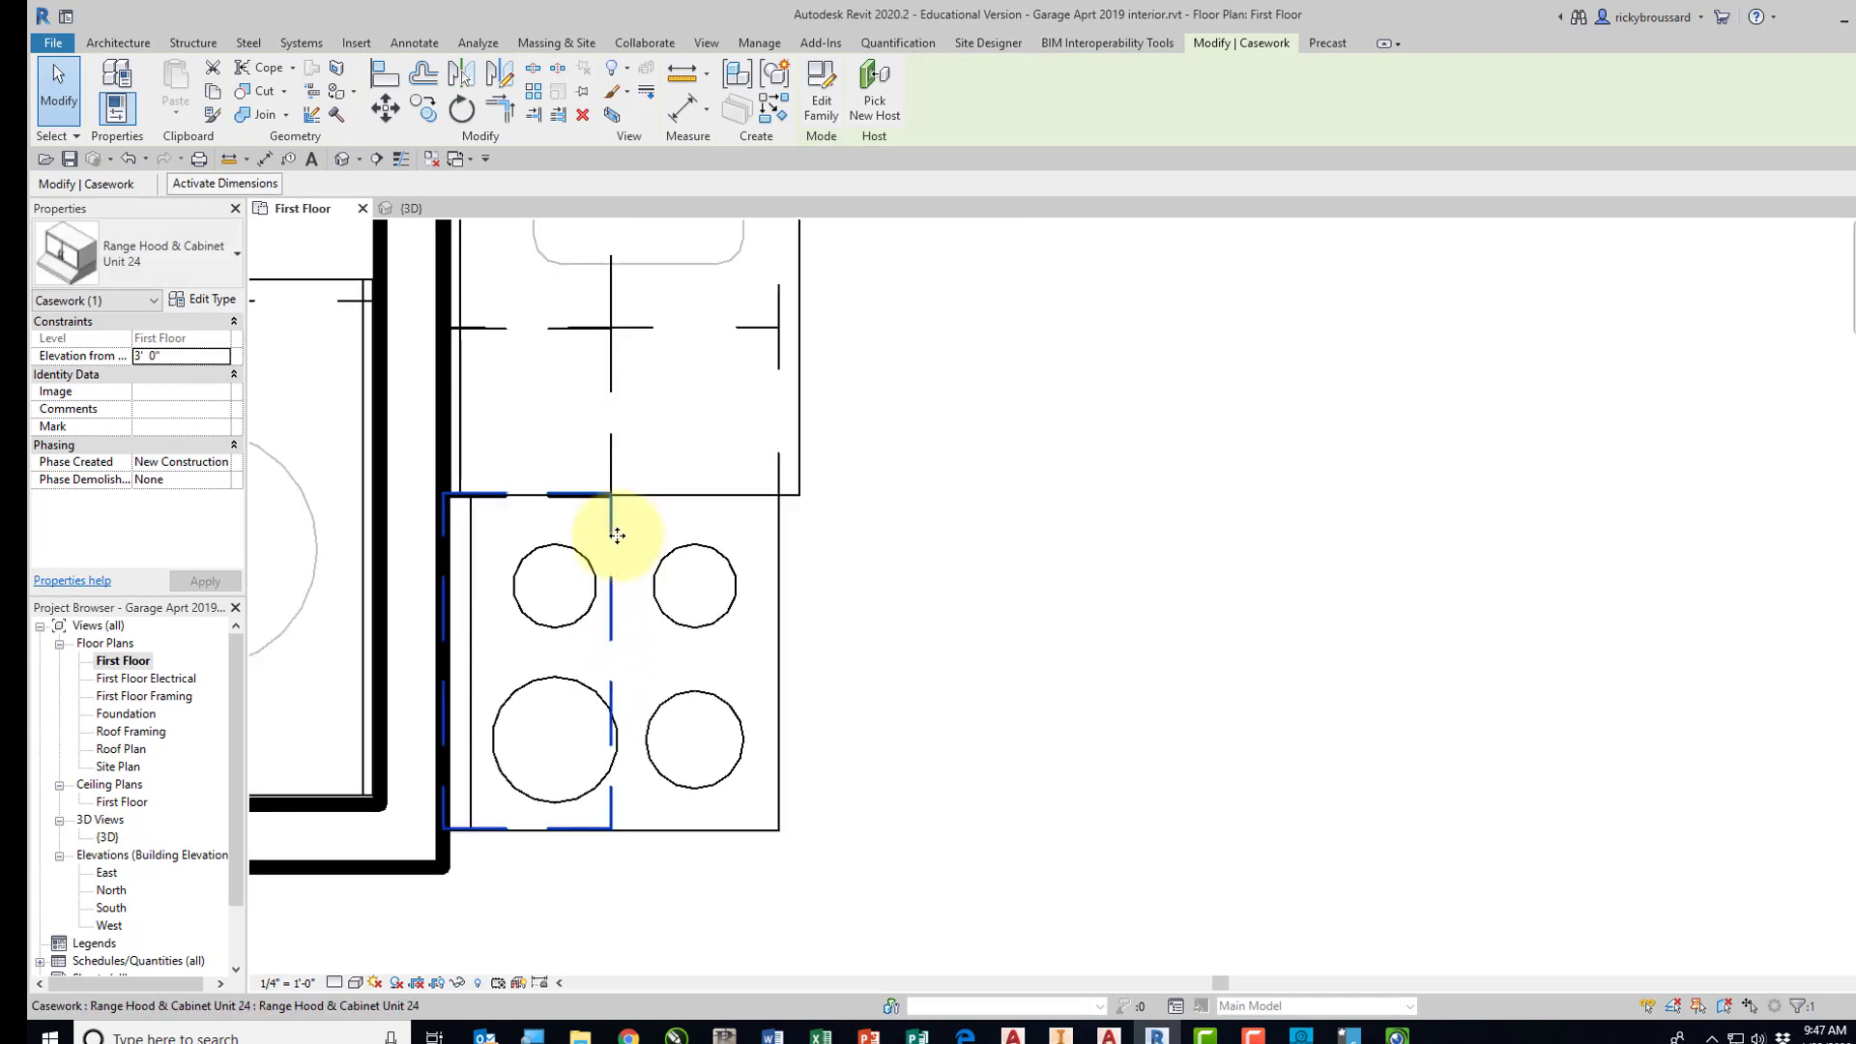
click(808, 600)
Check the range hood and upper cabinets in the 3D view, and return to the First Floor plan to review the whole layout.
click(334, 164)
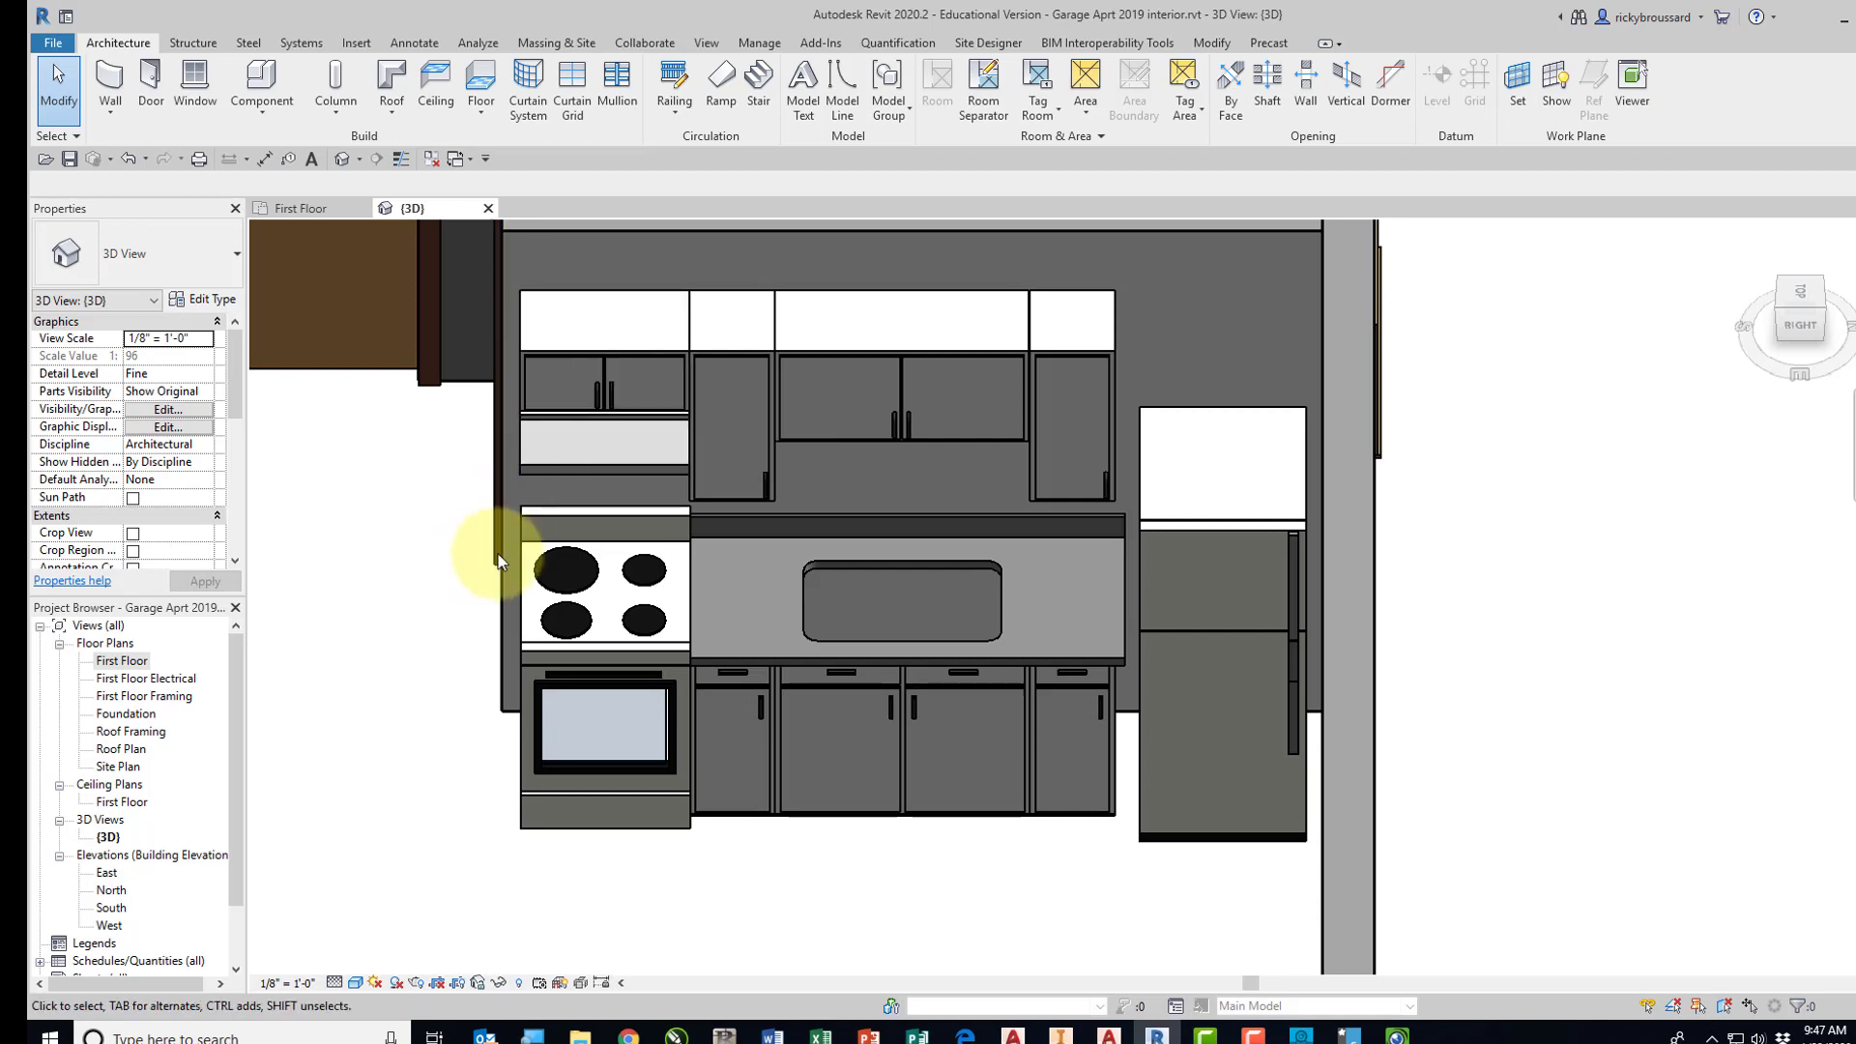
double_click(123, 661)
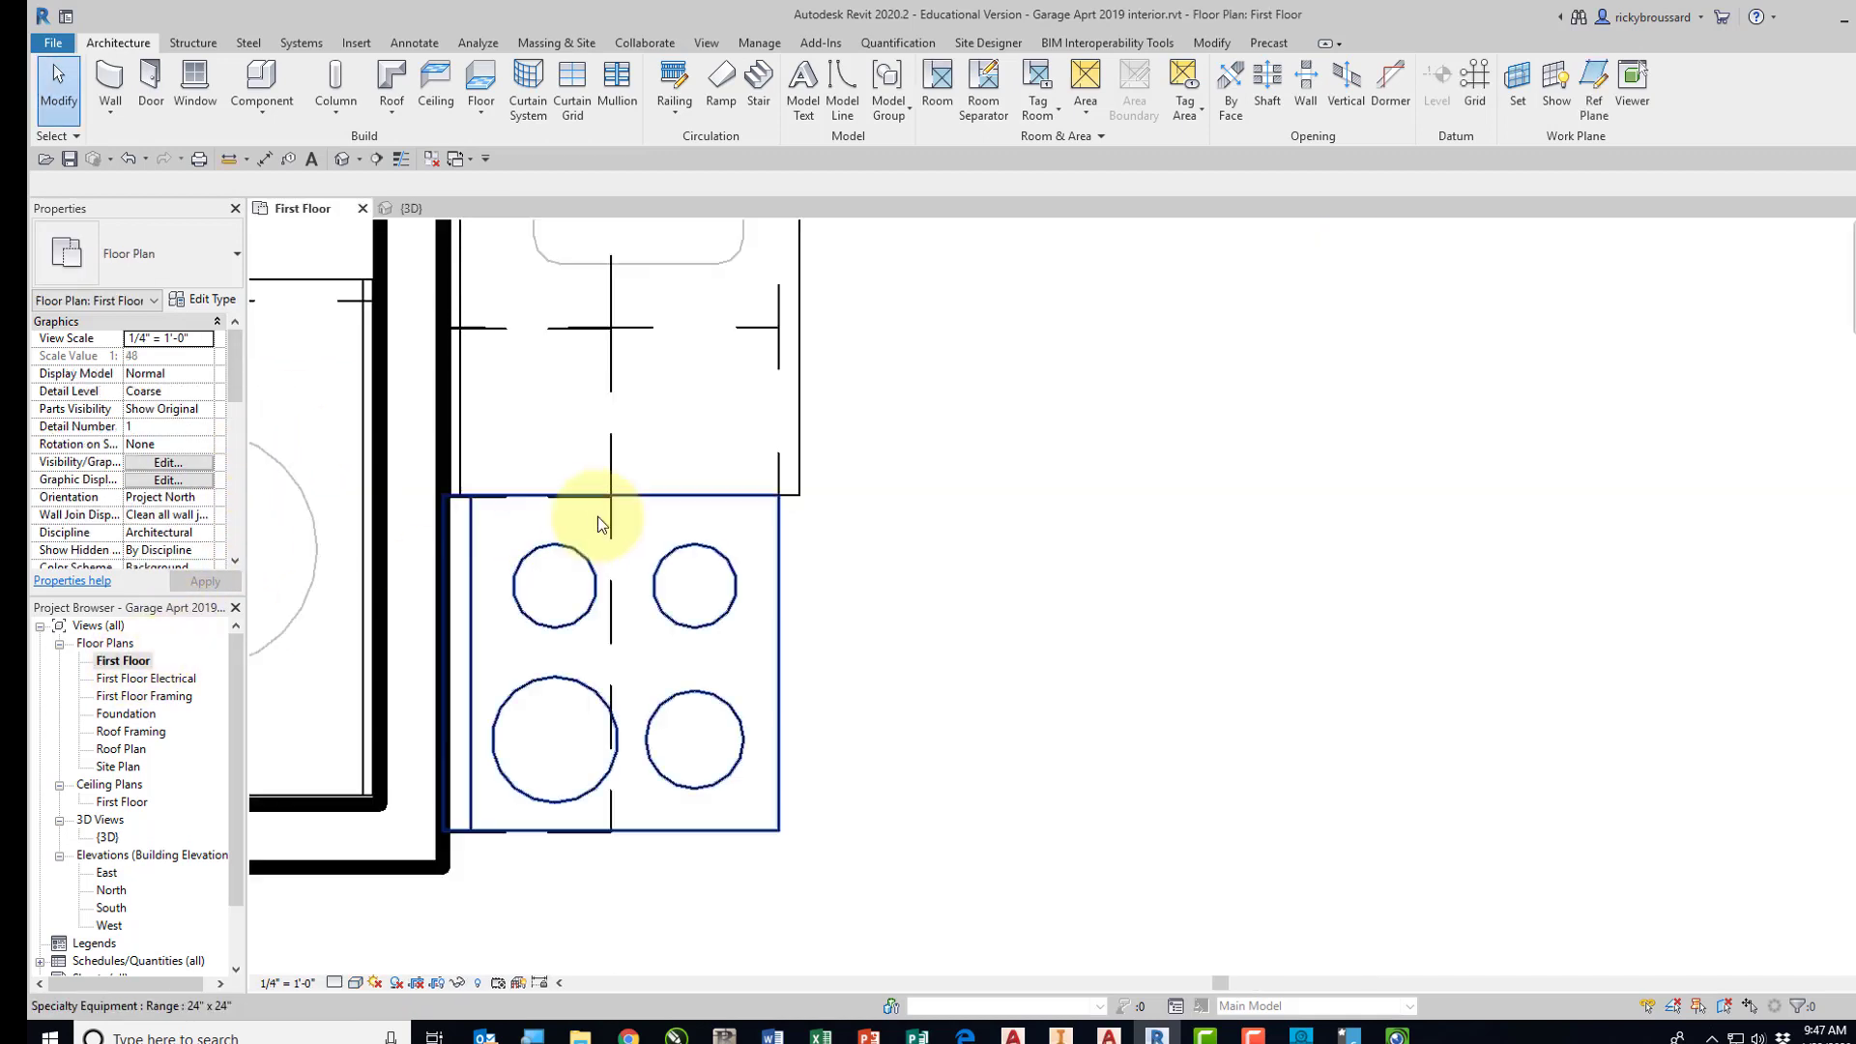
scroll(600, 517, down, 5)
scroll(977, 513, down, 4)
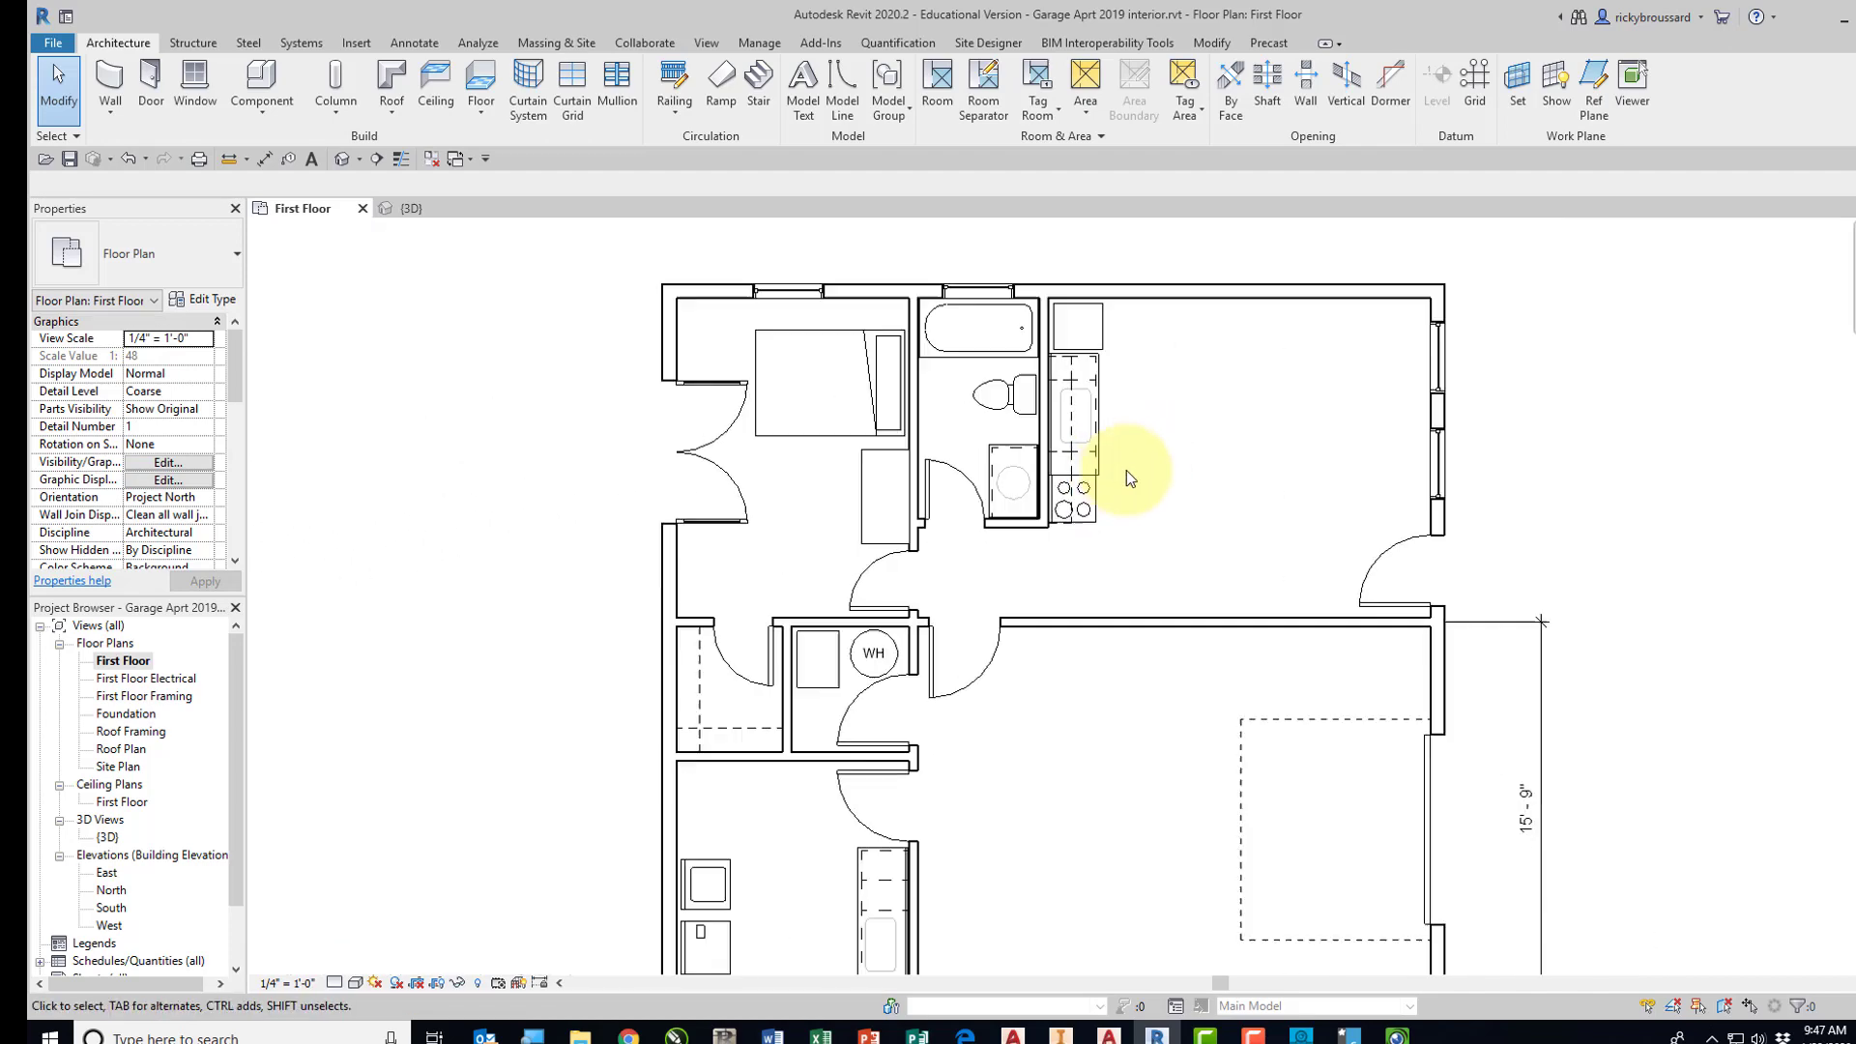
middle_drag(1127, 473, 966, 468)
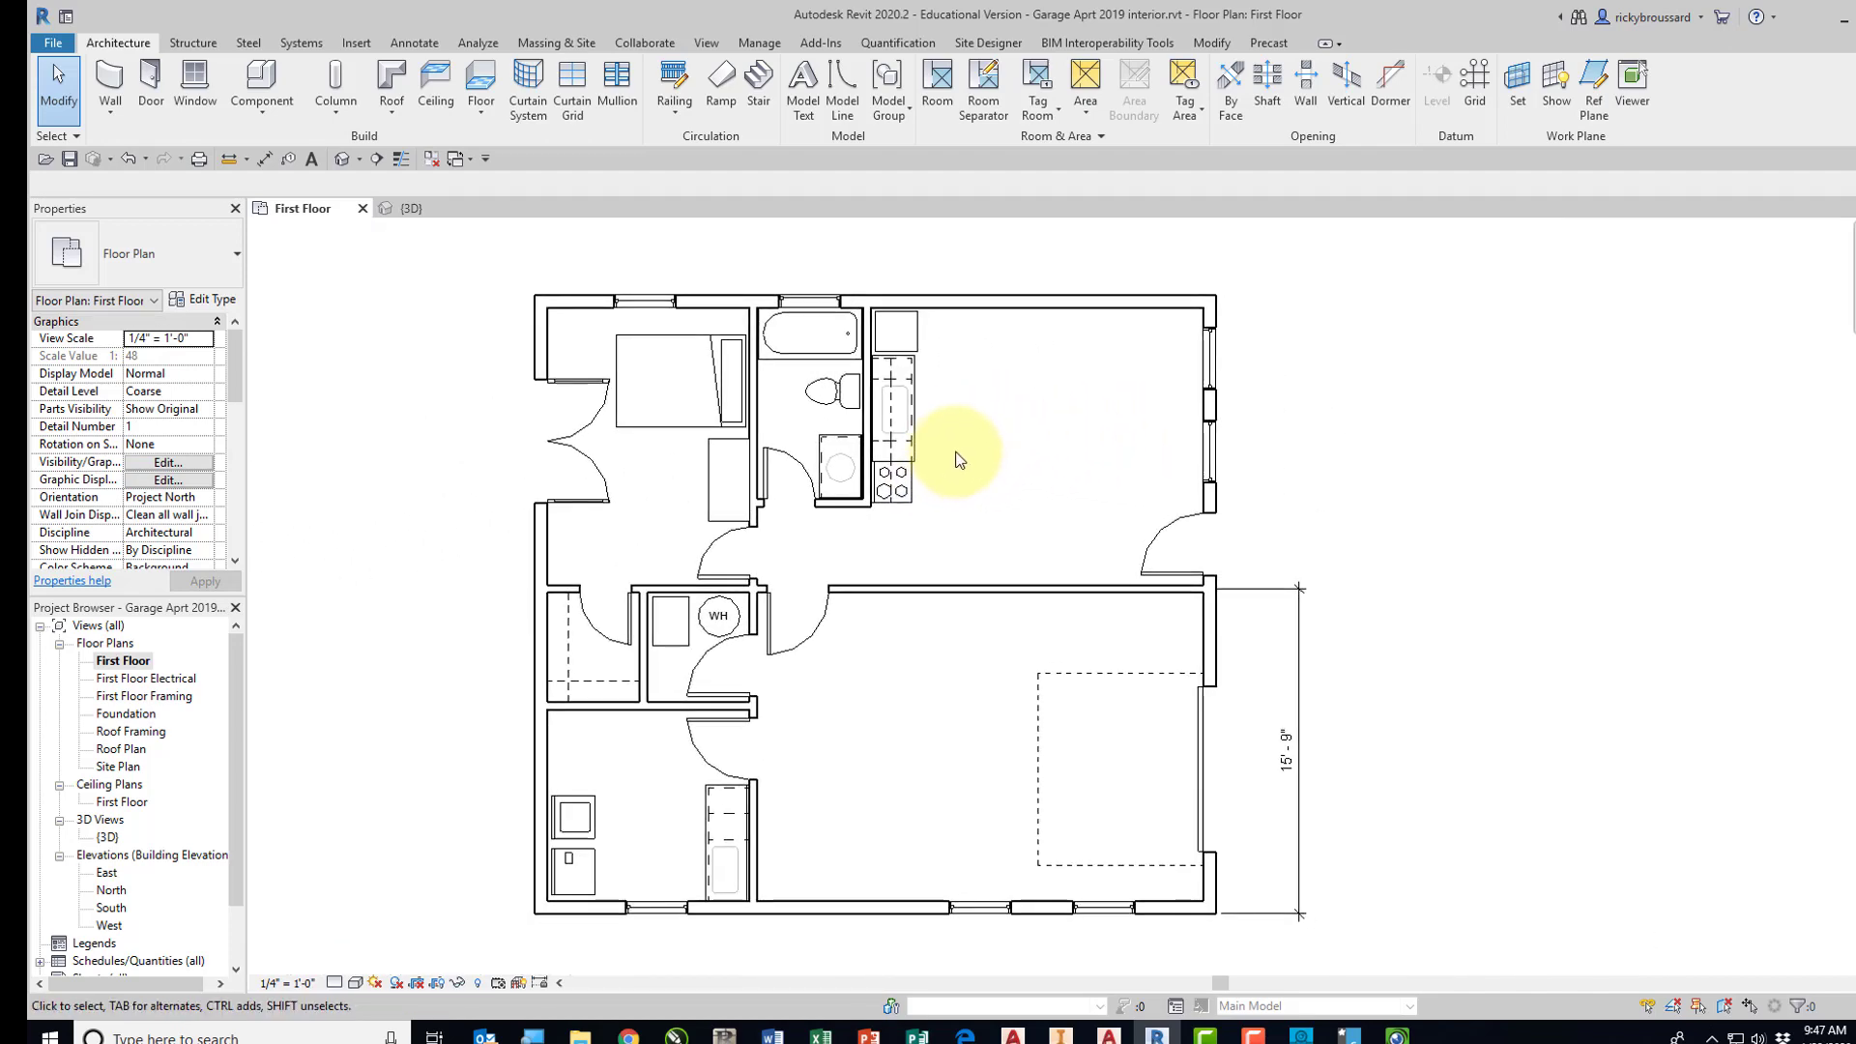